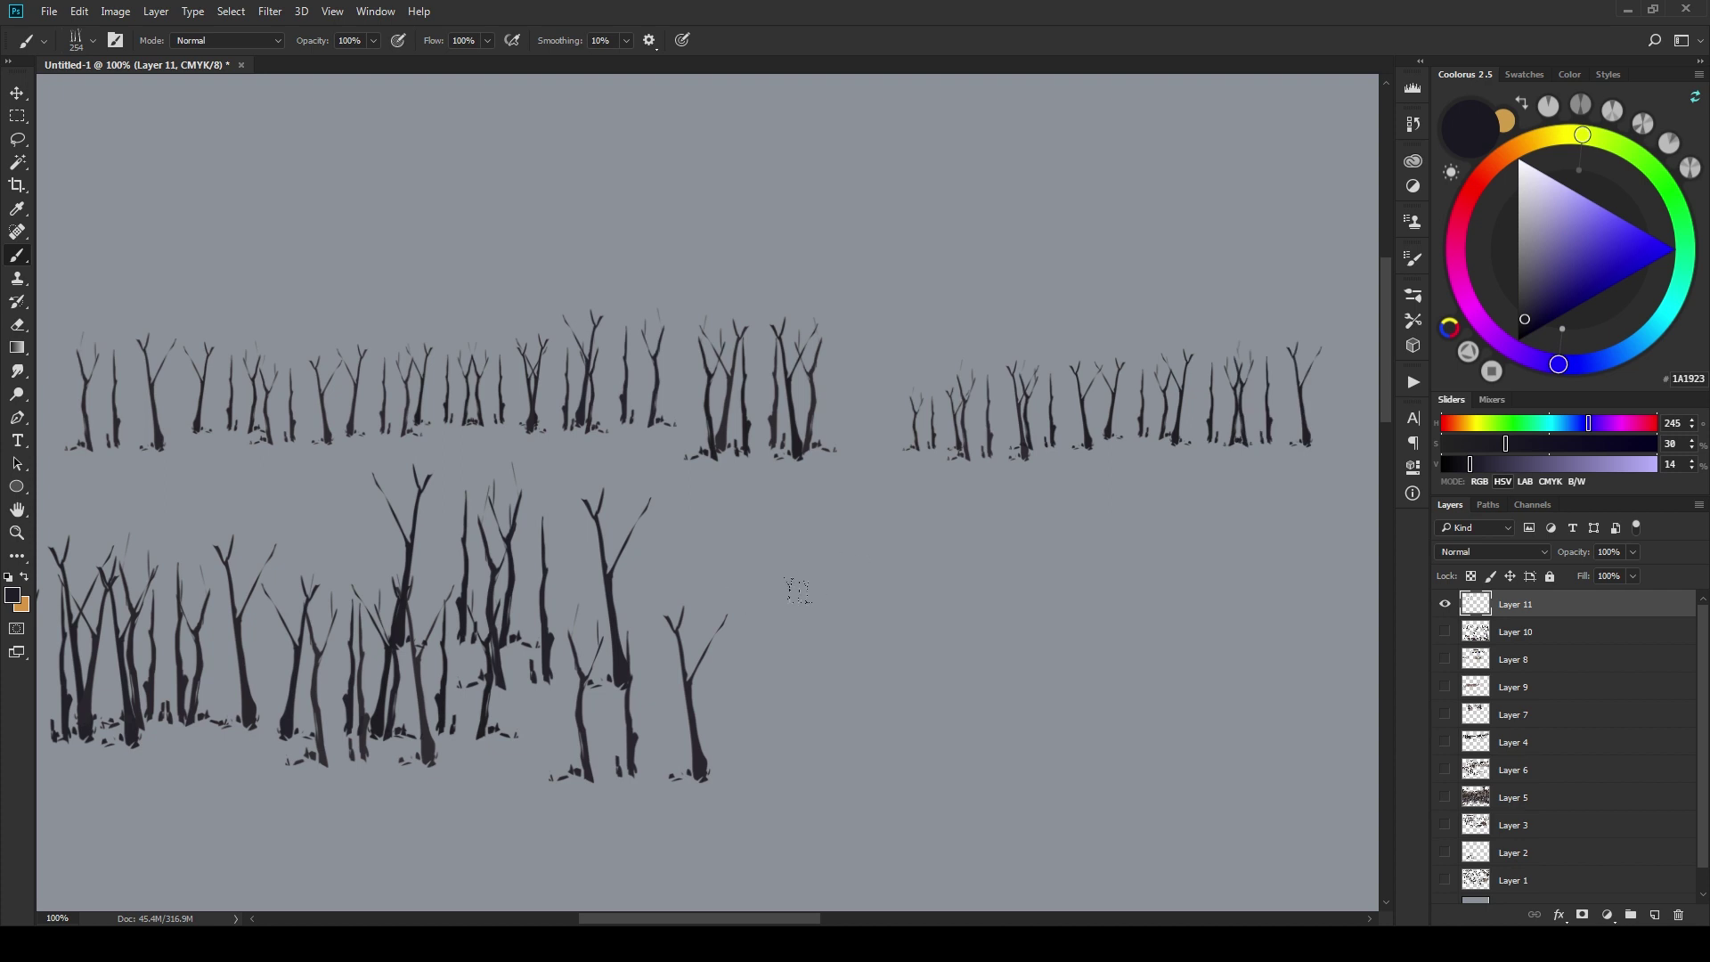
# - Paint another staggered row of bare dark tree trunks in the empty area below the upper right row
pyautogui.moveTo(824, 663); pyautogui.dragTo(1247, 726)
pyautogui.moveTo(744, 534); pyautogui.dragTo(1069, 546)
pyautogui.moveTo(763, 489)
pyautogui.mouseDown()
pyautogui.moveTo(1029, 562)
pyautogui.moveTo(870, 546)
pyautogui.moveTo(842, 570)
pyautogui.mouseUp()
# - Switch to the EE Leaf 06 solid 1 brush, reduce it to 60 px, and paint dark and orange foliage over the upper left trunks
pyautogui.rightClick(841, 570)
pyautogui.click(1120, 391)
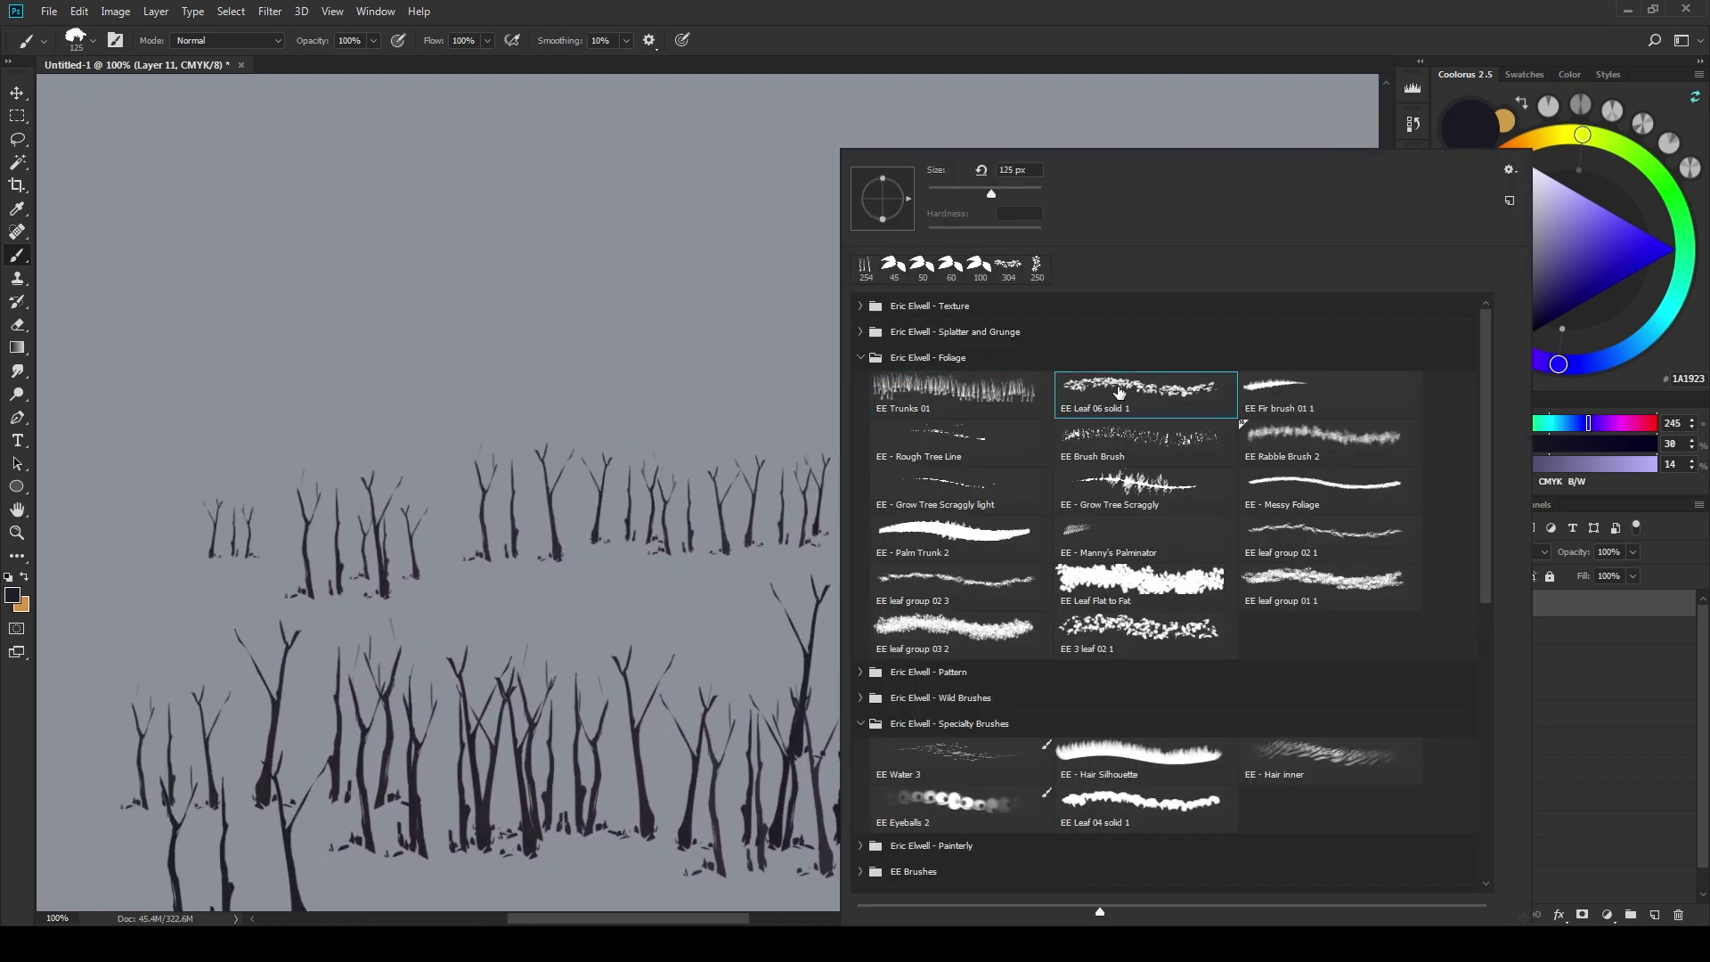
pyautogui.click(281, 488)
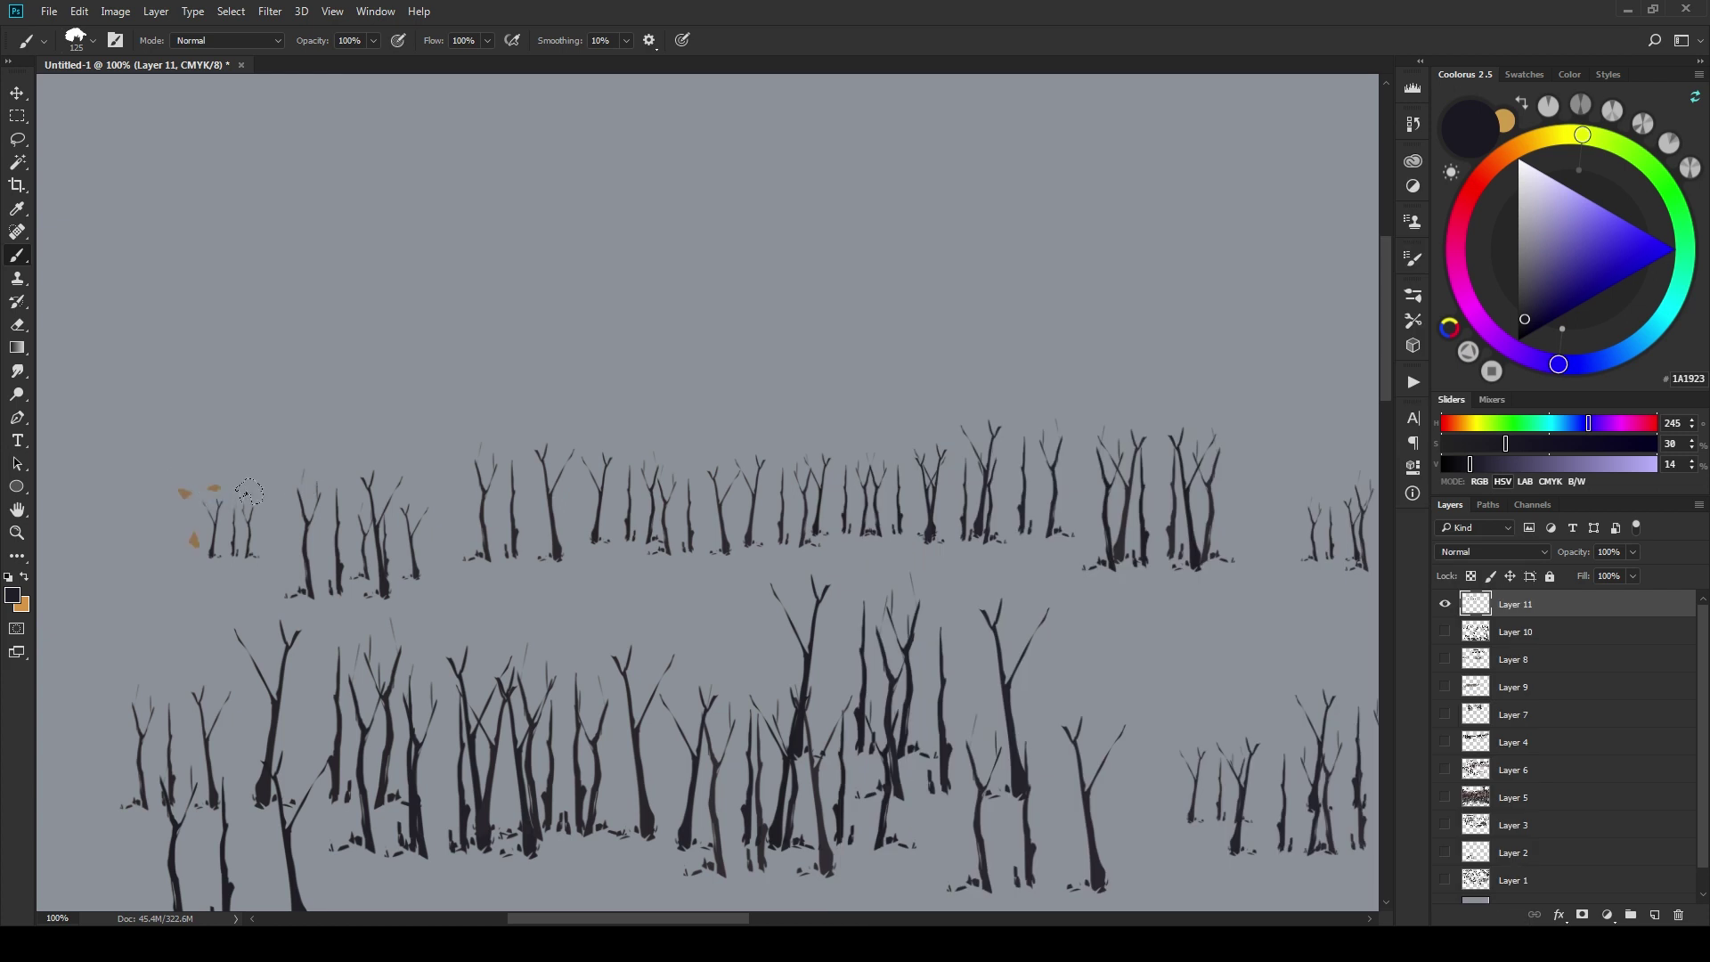
pyautogui.moveTo(204, 490)
pyautogui.mouseDown()
pyautogui.moveTo(311, 515)
pyautogui.moveTo(347, 475)
pyautogui.moveTo(357, 508)
pyautogui.moveTo(389, 479)
pyautogui.moveTo(375, 520)
pyautogui.moveTo(310, 527)
pyautogui.moveTo(379, 519)
pyautogui.moveTo(397, 469)
pyautogui.moveTo(355, 431)
pyautogui.moveTo(374, 425)
pyautogui.moveTo(387, 459)
pyautogui.mouseUp()
pyautogui.moveTo(492, 471)
pyautogui.mouseDown()
pyautogui.moveTo(505, 434)
pyautogui.moveTo(532, 406)
pyautogui.moveTo(565, 469)
pyautogui.moveTo(659, 439)
pyautogui.moveTo(622, 471)
pyautogui.moveTo(670, 448)
pyautogui.moveTo(616, 441)
pyautogui.moveTo(741, 485)
pyautogui.moveTo(687, 492)
pyautogui.moveTo(718, 443)
pyautogui.moveTo(669, 474)
pyautogui.moveTo(691, 448)
pyautogui.moveTo(741, 477)
pyautogui.moveTo(785, 446)
pyautogui.moveTo(902, 442)
pyautogui.moveTo(813, 460)
pyautogui.moveTo(881, 482)
pyautogui.moveTo(882, 443)
pyautogui.moveTo(923, 473)
pyautogui.moveTo(1014, 399)
pyautogui.moveTo(976, 442)
pyautogui.moveTo(963, 424)
pyautogui.moveTo(1023, 424)
pyautogui.moveTo(1027, 448)
pyautogui.moveTo(1104, 450)
pyautogui.moveTo(1101, 467)
pyautogui.moveTo(1127, 399)
pyautogui.moveTo(1191, 456)
pyautogui.moveTo(1217, 439)
pyautogui.moveTo(1089, 459)
pyautogui.moveTo(1160, 377)
pyautogui.moveTo(1123, 381)
pyautogui.moveTo(1156, 361)
pyautogui.moveTo(1203, 412)
pyautogui.mouseUp()
pyautogui.moveTo(1303, 483)
pyautogui.mouseDown()
pyautogui.moveTo(1157, 457)
pyautogui.moveTo(1261, 439)
pyautogui.mouseUp()
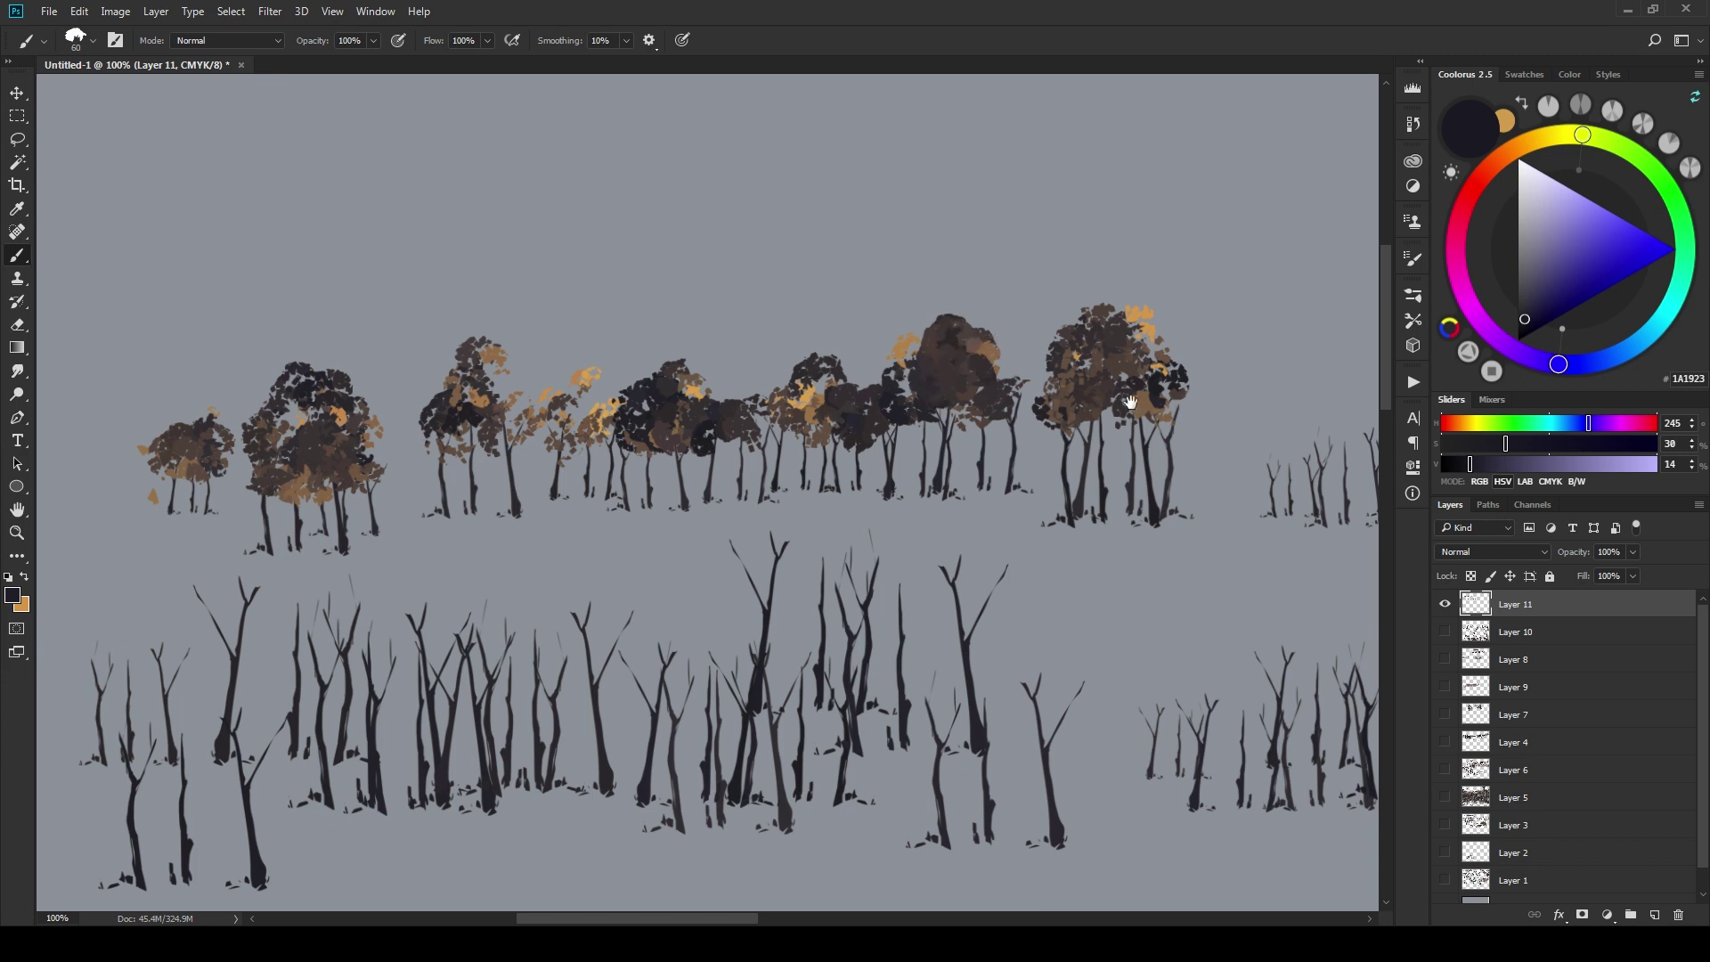
# - Paint brown and orange leaf crowns over the separate row of trunks at the upper right
pyautogui.moveTo(1130, 403); pyautogui.dragTo(1069, 389)
pyautogui.moveTo(769, 399); pyautogui.dragTo(846, 401)
pyautogui.moveTo(1120, 429)
pyautogui.mouseDown()
pyautogui.moveTo(930, 430)
pyautogui.moveTo(986, 429)
pyautogui.moveTo(958, 423)
pyautogui.moveTo(1030, 456)
pyautogui.moveTo(993, 446)
pyautogui.moveTo(1023, 408)
pyautogui.moveTo(1054, 434)
pyautogui.moveTo(980, 372)
pyautogui.moveTo(1060, 341)
pyautogui.moveTo(979, 393)
pyautogui.moveTo(1001, 357)
pyautogui.moveTo(1056, 355)
pyautogui.moveTo(1064, 419)
pyautogui.mouseUp()
pyautogui.moveTo(950, 359); pyautogui.dragTo(930, 371)
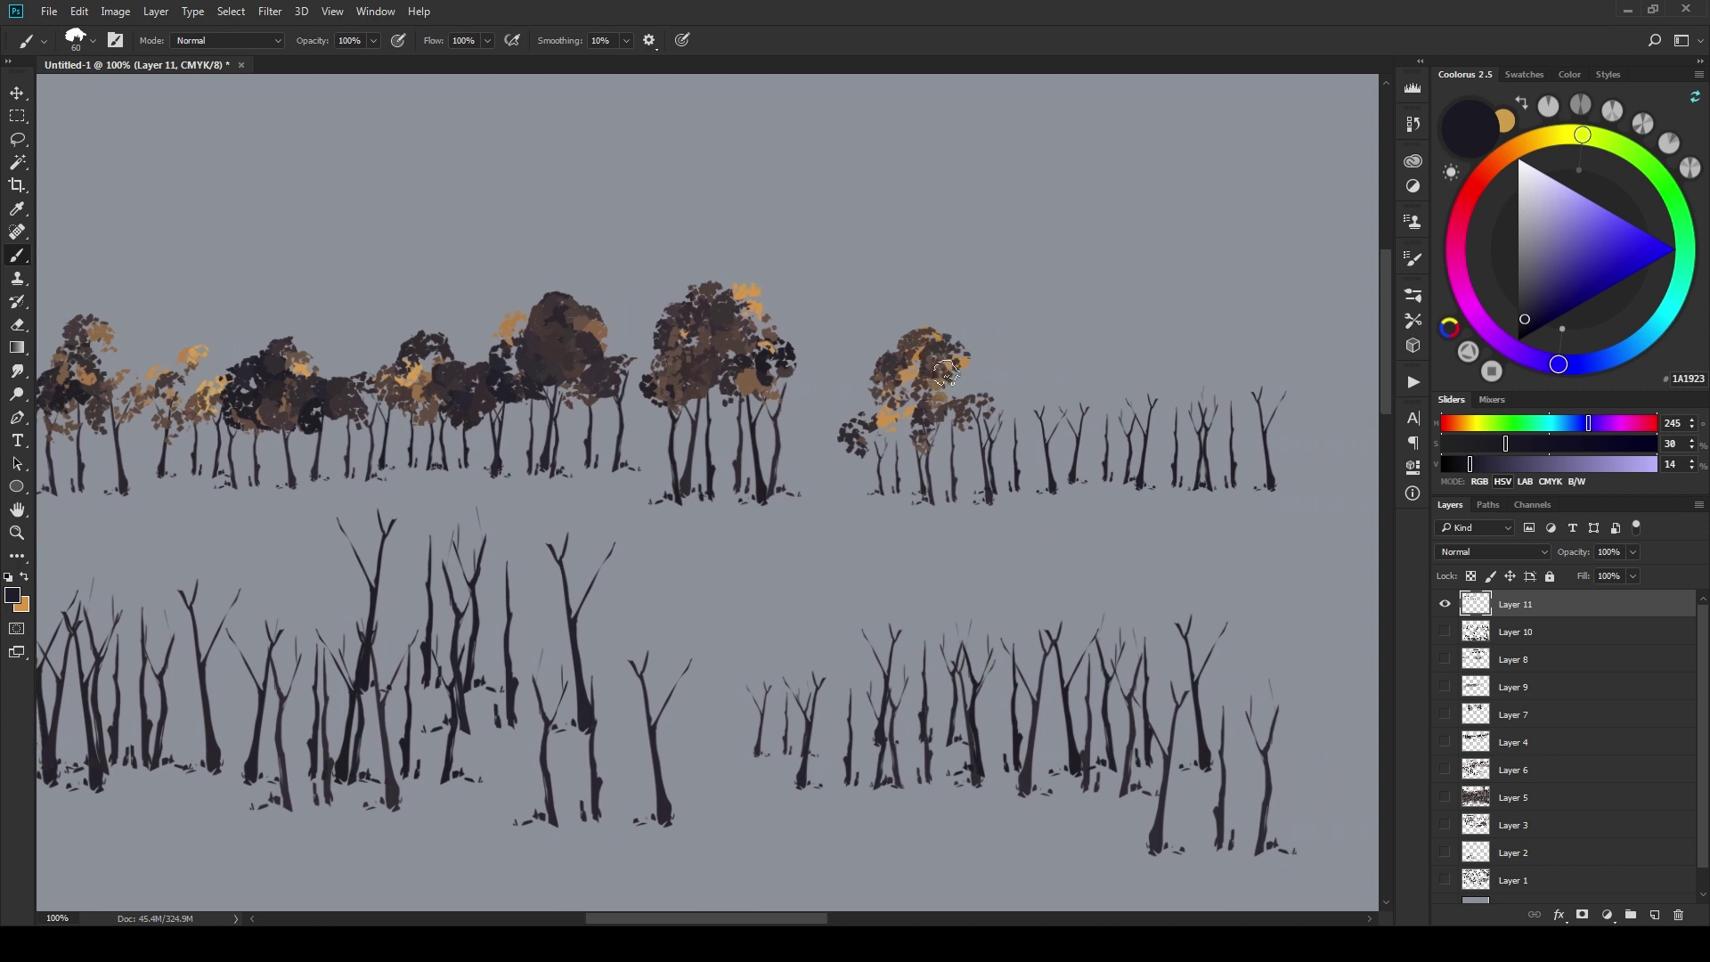
pyautogui.moveTo(1002, 423)
pyautogui.mouseDown()
pyautogui.moveTo(1158, 412)
pyautogui.moveTo(1076, 423)
pyautogui.moveTo(1092, 404)
pyautogui.moveTo(1053, 390)
pyautogui.moveTo(1158, 374)
pyautogui.moveTo(1093, 411)
pyautogui.moveTo(1225, 367)
pyautogui.moveTo(1192, 416)
pyautogui.moveTo(1219, 334)
pyautogui.moveTo(1133, 388)
pyautogui.moveTo(1135, 339)
pyautogui.mouseUp()
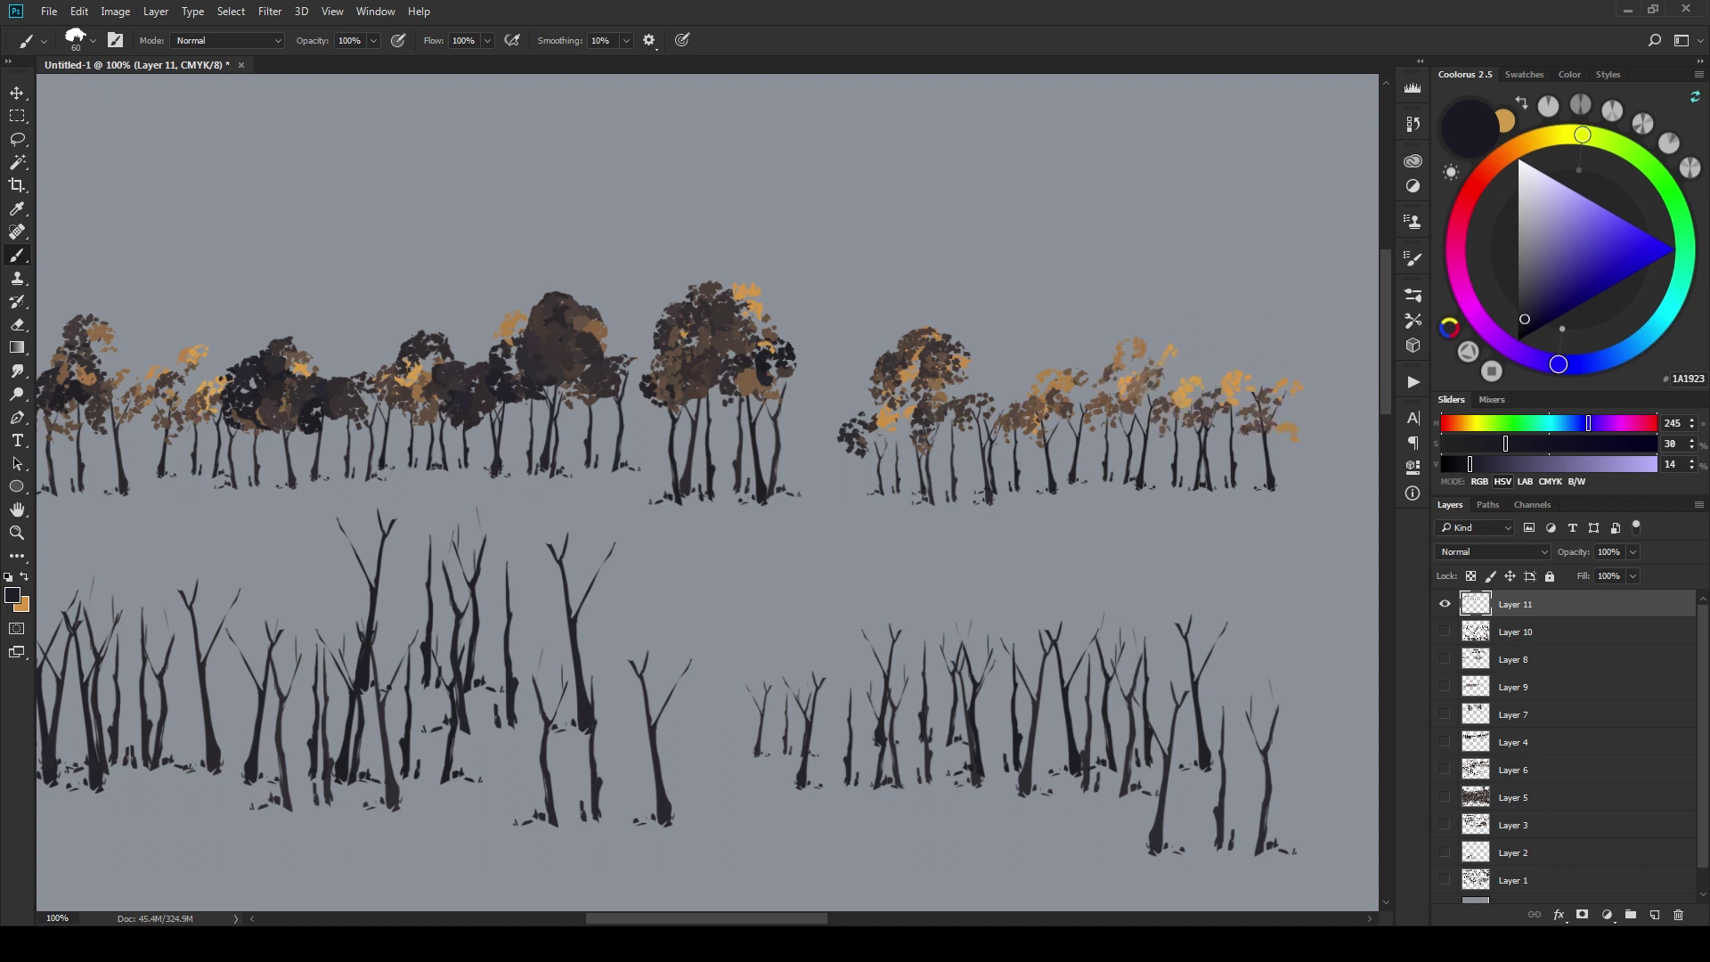
pyautogui.moveTo(1269, 349); pyautogui.dragTo(1251, 387)
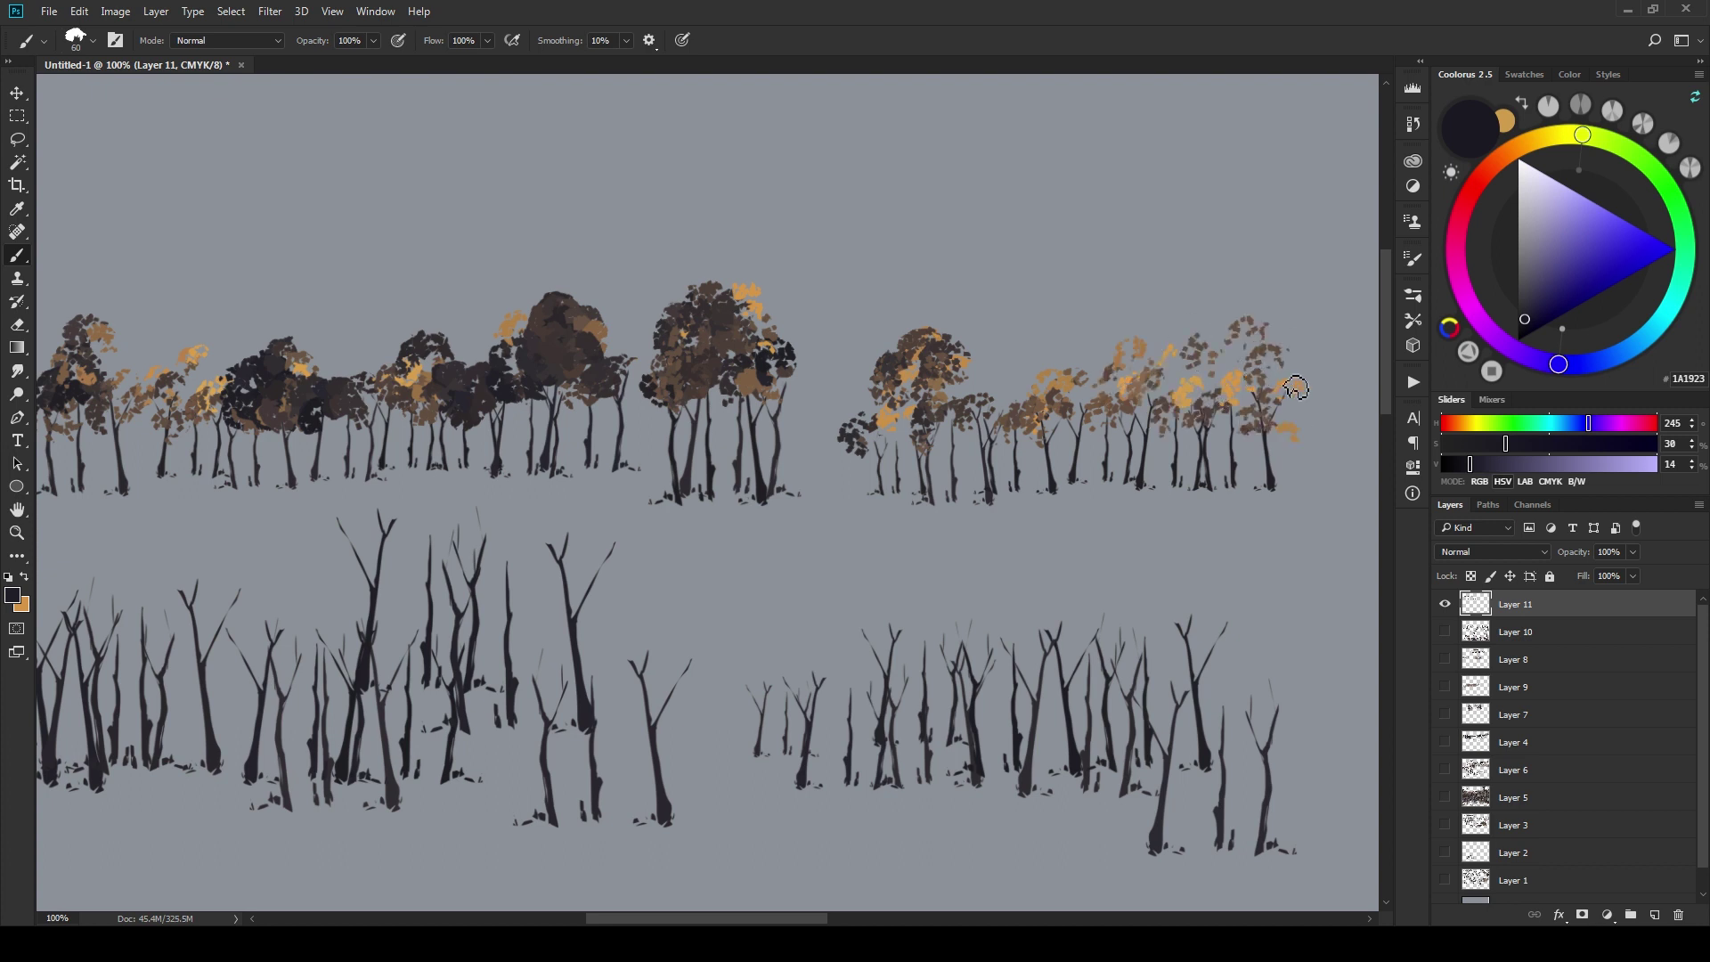
pyautogui.moveTo(1093, 410); pyautogui.dragTo(949, 384)
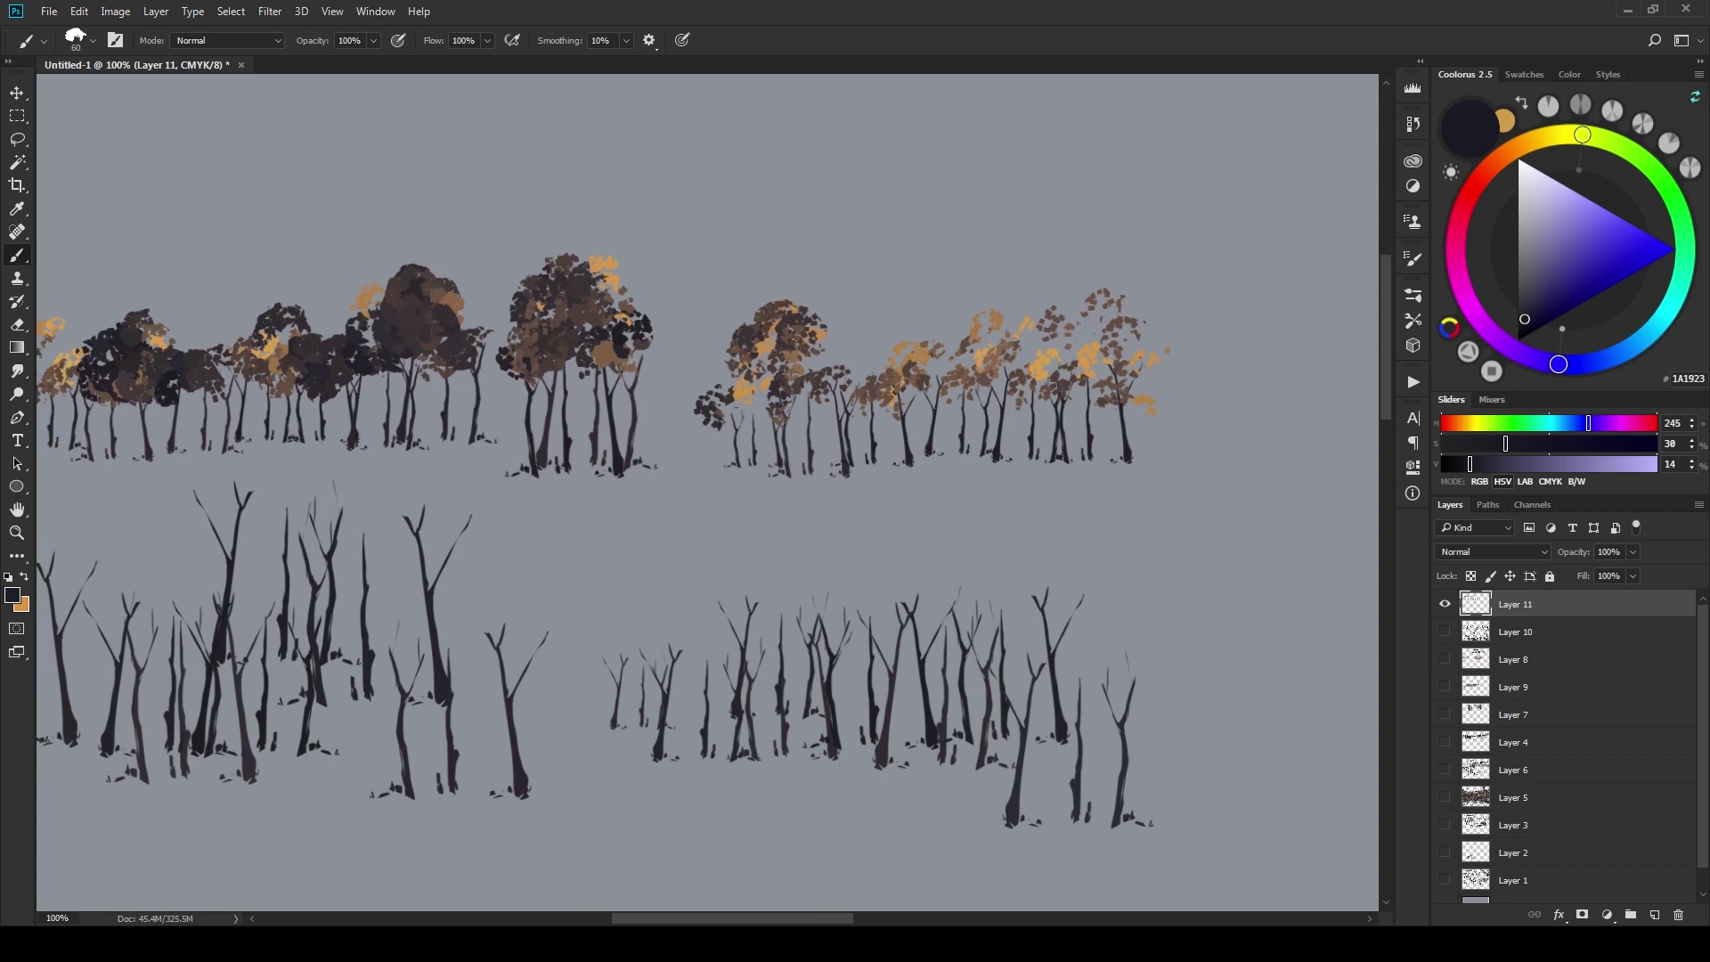
pyautogui.moveTo(1078, 340); pyautogui.dragTo(1051, 329)
# - Paint tall autumn crowns with the leaf brush at 80 px over the right end of the lower right trunk group
pyautogui.moveTo(1055, 461)
pyautogui.mouseDown()
pyautogui.moveTo(1077, 446)
pyautogui.moveTo(1176, 478)
pyautogui.moveTo(1158, 503)
pyautogui.mouseUp()
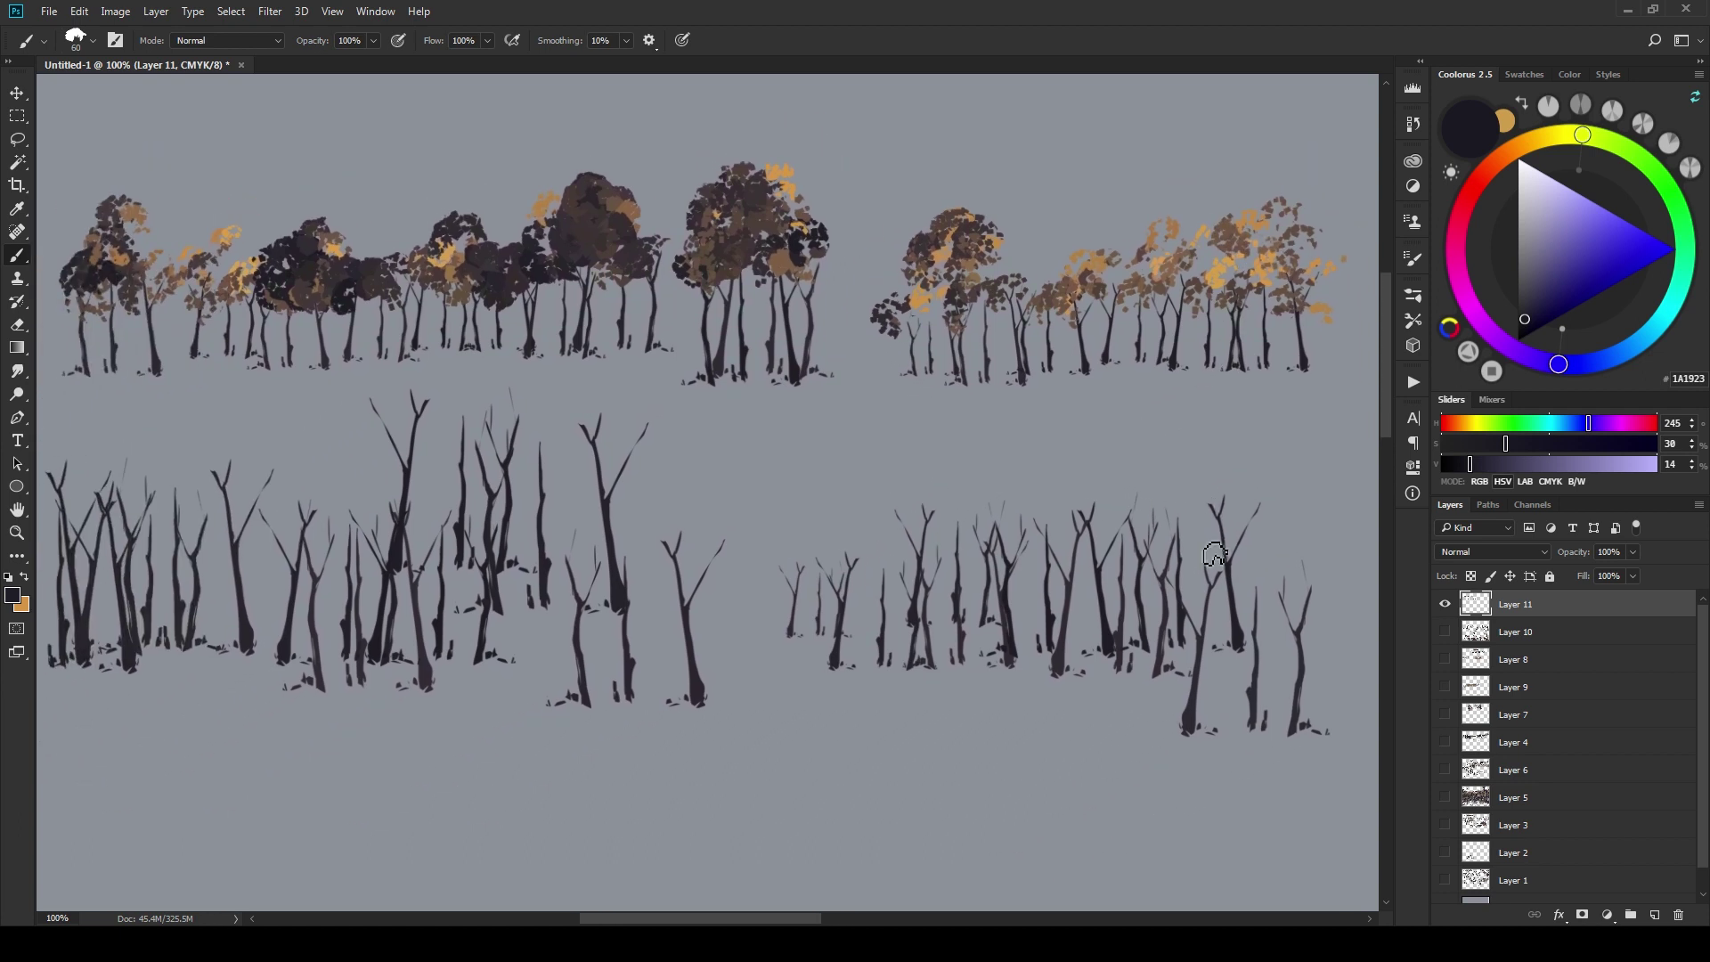
pyautogui.moveTo(1095, 576)
pyautogui.mouseDown()
pyautogui.moveTo(1080, 557)
pyautogui.moveTo(1064, 567)
pyautogui.mouseUp()
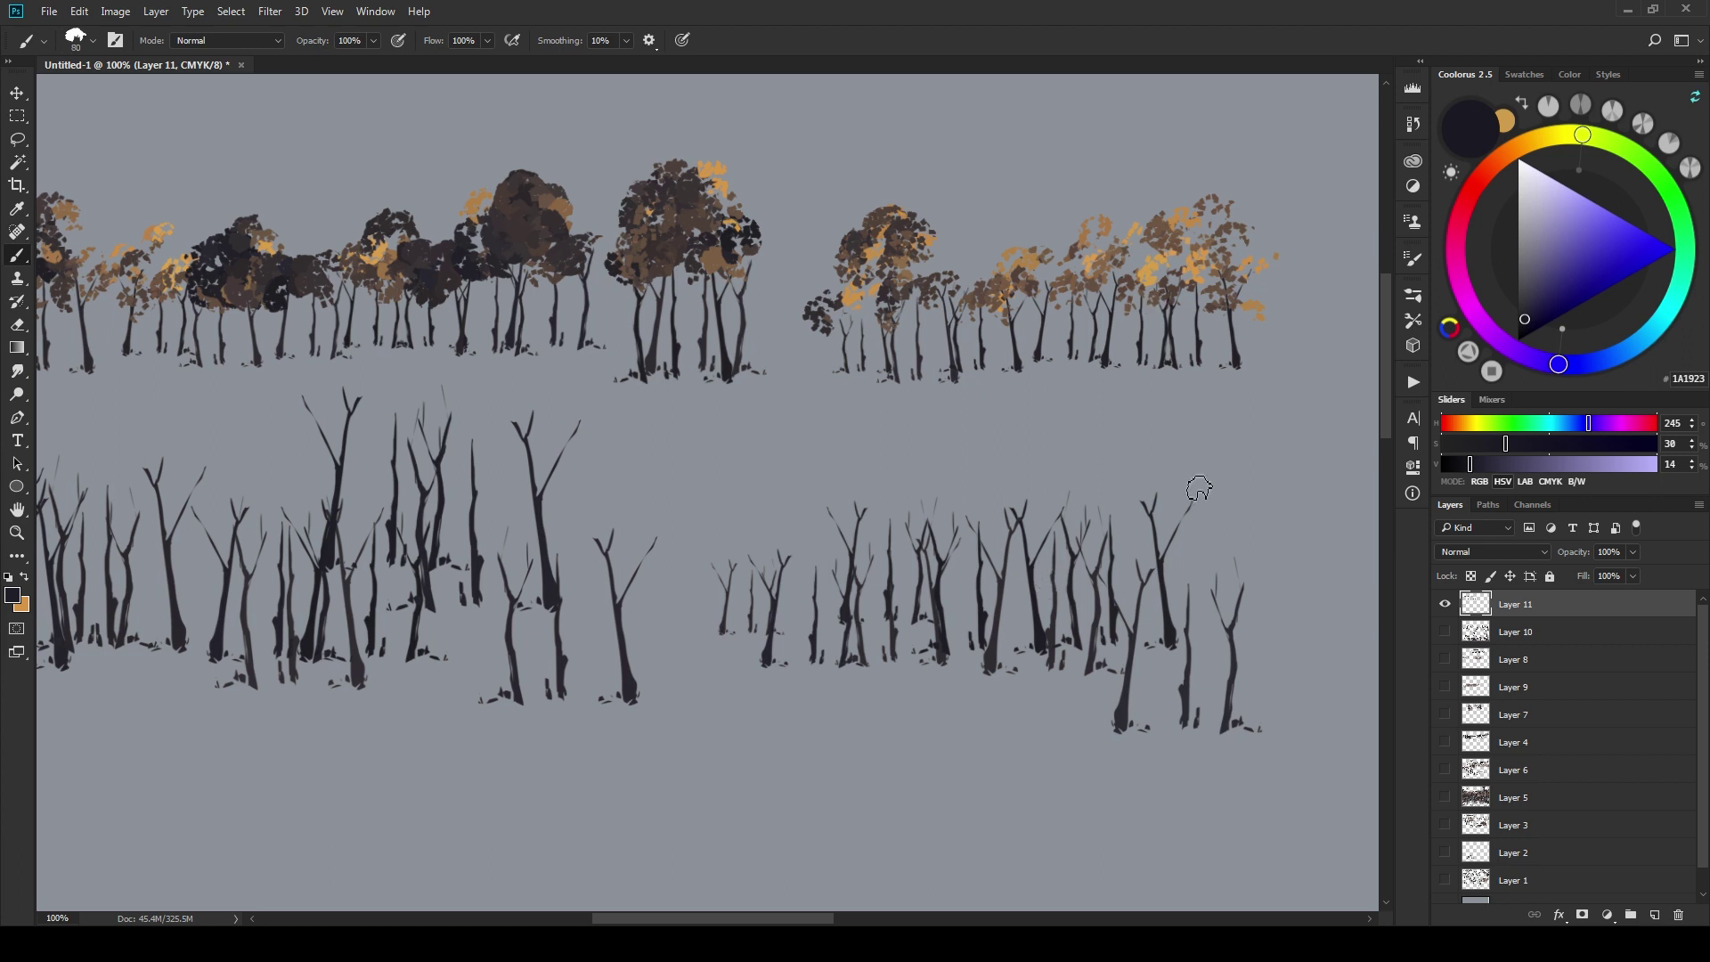
pyautogui.moveTo(1157, 504)
pyautogui.mouseDown()
pyautogui.moveTo(1174, 513)
pyautogui.moveTo(1192, 390)
pyautogui.moveTo(1114, 445)
pyautogui.moveTo(1114, 405)
pyautogui.moveTo(1094, 442)
pyautogui.moveTo(1129, 455)
pyautogui.moveTo(1087, 365)
pyautogui.mouseUp()
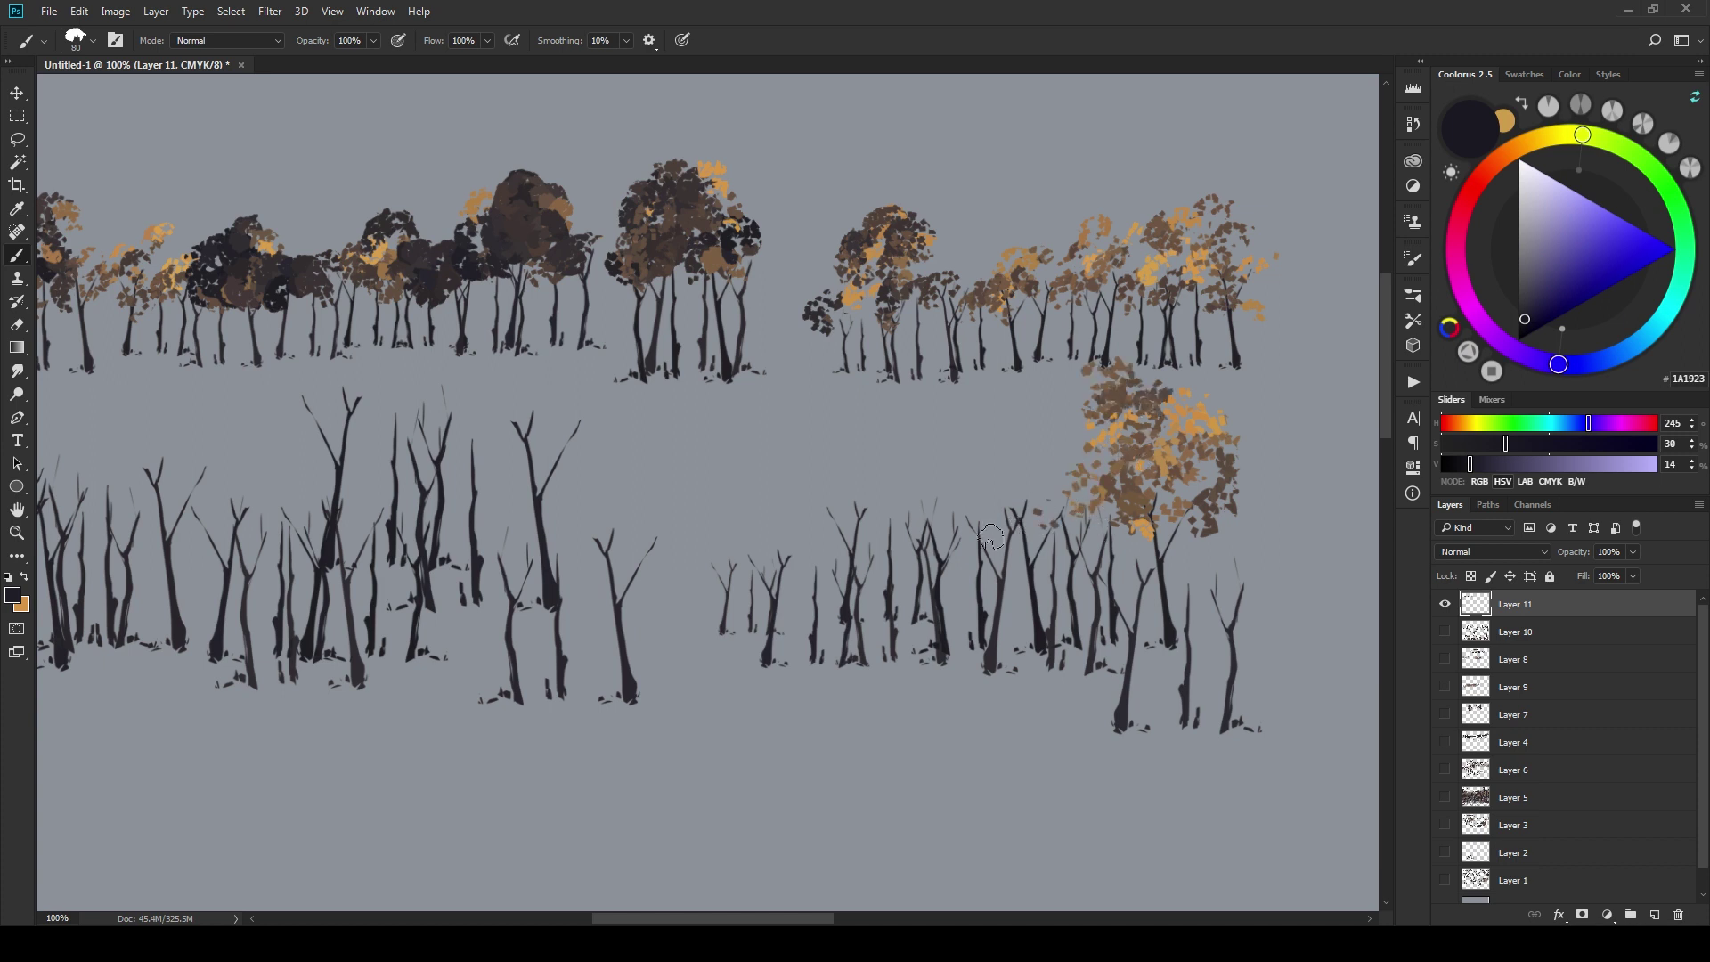
pyautogui.moveTo(991, 536)
pyautogui.mouseDown()
pyautogui.moveTo(976, 467)
pyautogui.moveTo(1007, 551)
pyautogui.moveTo(1037, 451)
pyautogui.moveTo(1002, 460)
pyautogui.moveTo(1002, 545)
pyautogui.mouseUp()
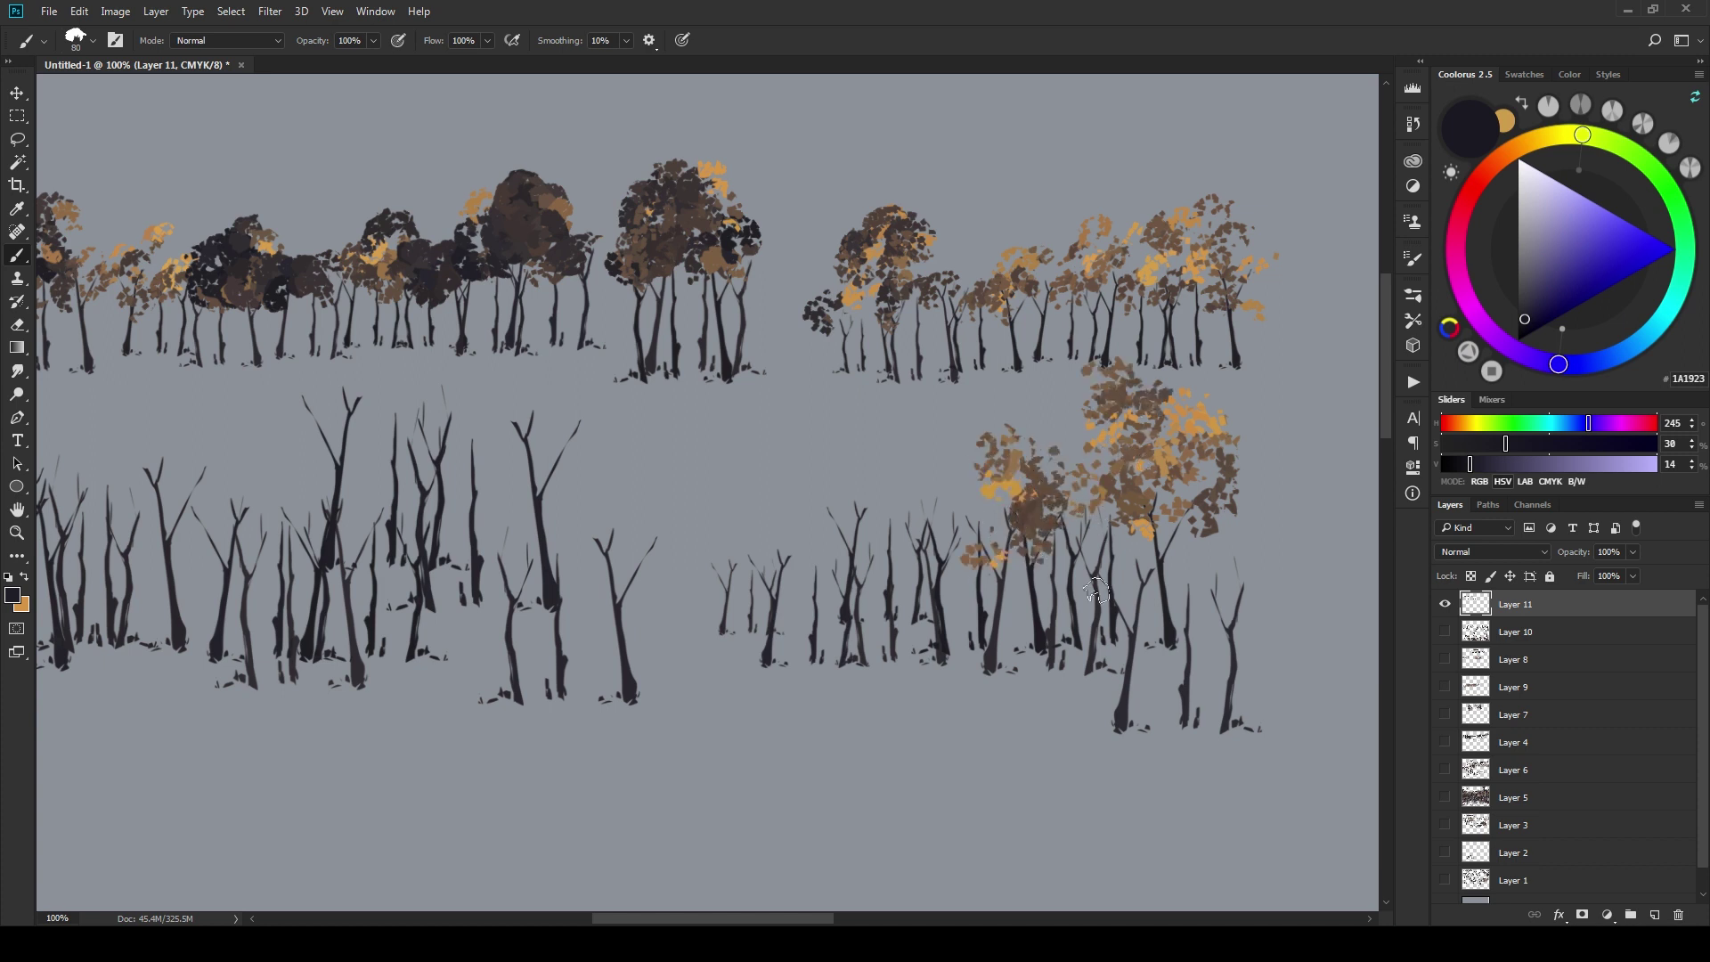
pyautogui.moveTo(1095, 590)
pyautogui.mouseDown()
pyautogui.moveTo(1145, 579)
pyautogui.moveTo(1242, 624)
pyautogui.moveTo(1221, 557)
pyautogui.moveTo(1241, 578)
pyautogui.moveTo(1251, 530)
pyautogui.mouseUp()
# - Fill the rest of the lower right trunk group with brown and orange foliage and thicken its tall crowns
pyautogui.moveTo(944, 512)
pyautogui.mouseDown()
pyautogui.moveTo(879, 538)
pyautogui.moveTo(891, 499)
pyautogui.moveTo(801, 521)
pyautogui.mouseUp()
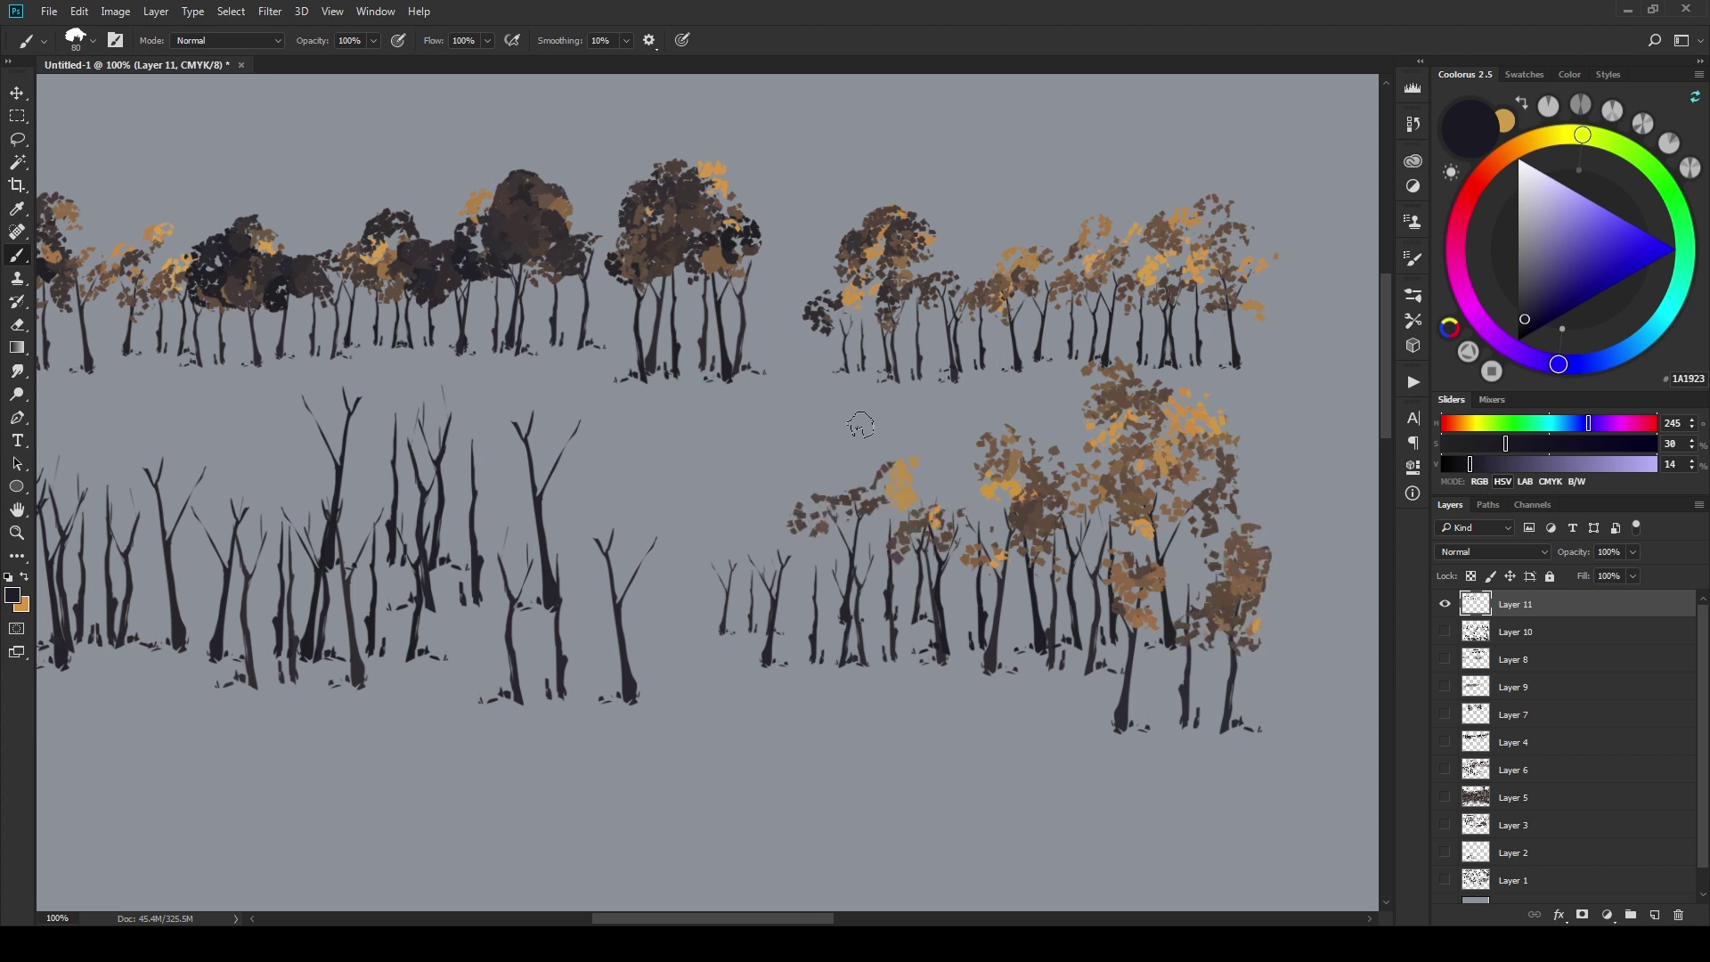
pyautogui.moveTo(860, 426)
pyautogui.mouseDown()
pyautogui.moveTo(782, 511)
pyautogui.moveTo(808, 440)
pyautogui.moveTo(792, 558)
pyautogui.moveTo(822, 519)
pyautogui.moveTo(765, 548)
pyautogui.moveTo(734, 520)
pyautogui.moveTo(724, 586)
pyautogui.moveTo(910, 500)
pyautogui.moveTo(765, 539)
pyautogui.moveTo(732, 470)
pyautogui.mouseUp()
pyautogui.moveTo(962, 550)
pyautogui.mouseDown()
pyautogui.moveTo(970, 538)
pyautogui.moveTo(1012, 561)
pyautogui.moveTo(996, 577)
pyautogui.mouseUp()
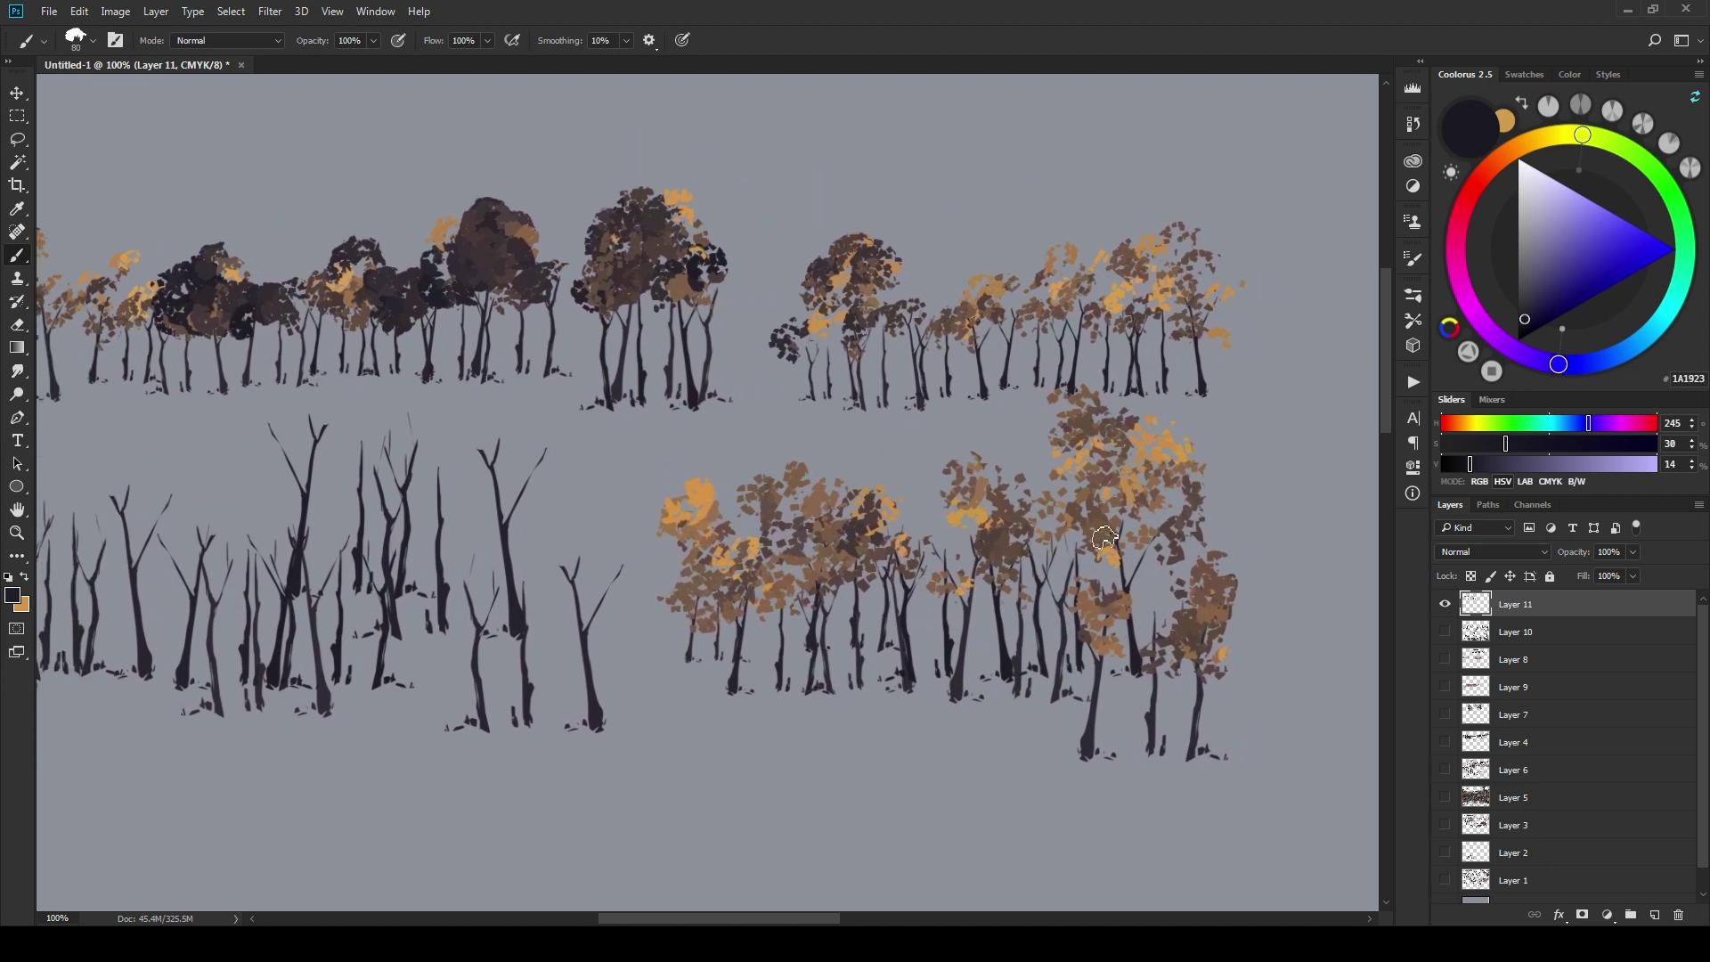
pyautogui.moveTo(1105, 539)
pyautogui.mouseDown()
pyautogui.moveTo(1122, 490)
pyautogui.moveTo(1145, 547)
pyautogui.moveTo(1196, 493)
pyautogui.moveTo(1158, 556)
pyautogui.mouseUp()
# - Paint dark brown crowns with orange accents over the lower left and central trunk groups
pyautogui.moveTo(1048, 530)
pyautogui.mouseDown()
pyautogui.moveTo(1124, 523)
pyautogui.moveTo(989, 535)
pyautogui.moveTo(1011, 546)
pyautogui.moveTo(976, 557)
pyautogui.moveTo(1131, 526)
pyautogui.moveTo(1176, 534)
pyautogui.moveTo(1069, 418)
pyautogui.moveTo(1058, 342)
pyautogui.moveTo(923, 386)
pyautogui.moveTo(944, 432)
pyautogui.moveTo(962, 351)
pyautogui.moveTo(882, 390)
pyautogui.mouseUp()
pyautogui.moveTo(306, 426)
pyautogui.mouseDown()
pyautogui.moveTo(374, 427)
pyautogui.moveTo(205, 534)
pyautogui.moveTo(254, 624)
pyautogui.moveTo(263, 507)
pyautogui.moveTo(303, 481)
pyautogui.mouseUp()
pyautogui.moveTo(433, 442)
pyautogui.mouseDown()
pyautogui.moveTo(446, 463)
pyautogui.moveTo(498, 437)
pyautogui.moveTo(526, 517)
pyautogui.moveTo(614, 505)
pyautogui.moveTo(588, 437)
pyautogui.moveTo(641, 499)
pyautogui.moveTo(685, 494)
pyautogui.moveTo(704, 454)
pyautogui.moveTo(766, 499)
pyautogui.moveTo(895, 526)
pyautogui.moveTo(855, 394)
pyautogui.moveTo(882, 417)
pyautogui.mouseUp()
# - Switch to the EE Fir brush 01 1 and paint three large dark firs in the empty space beside the autumn trees
pyautogui.moveTo(1354, 723); pyautogui.dragTo(1066, 645)
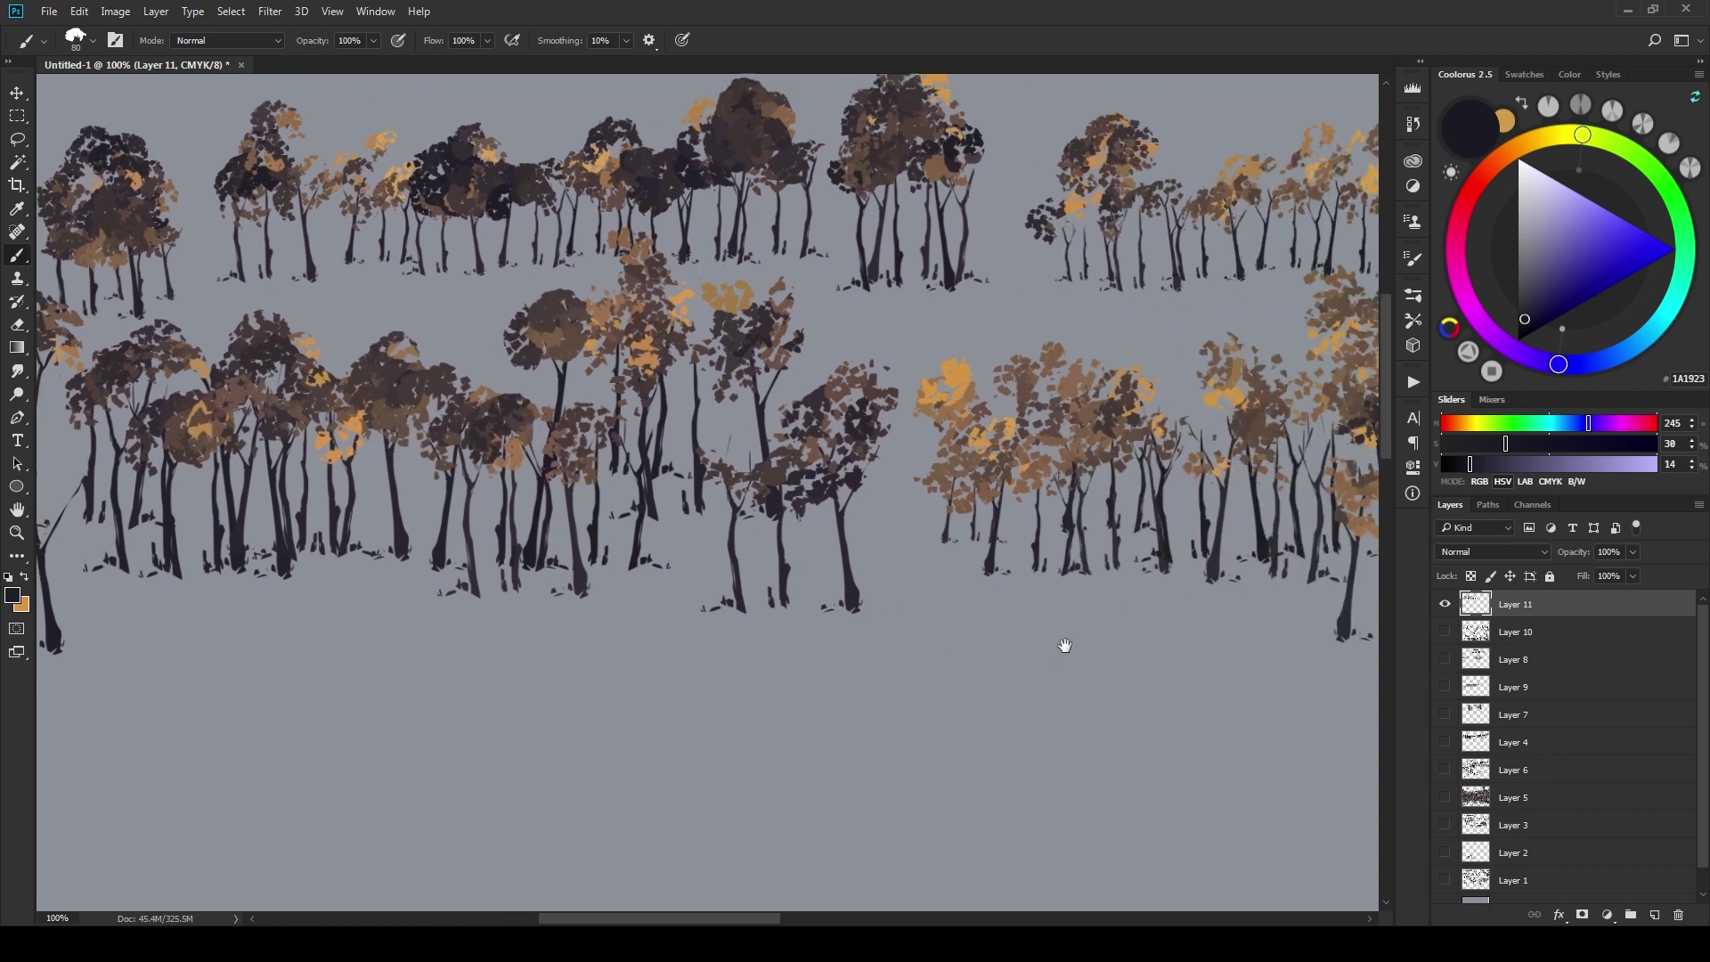
pyautogui.moveTo(1337, 624); pyautogui.dragTo(963, 671)
pyautogui.rightClick(1289, 447)
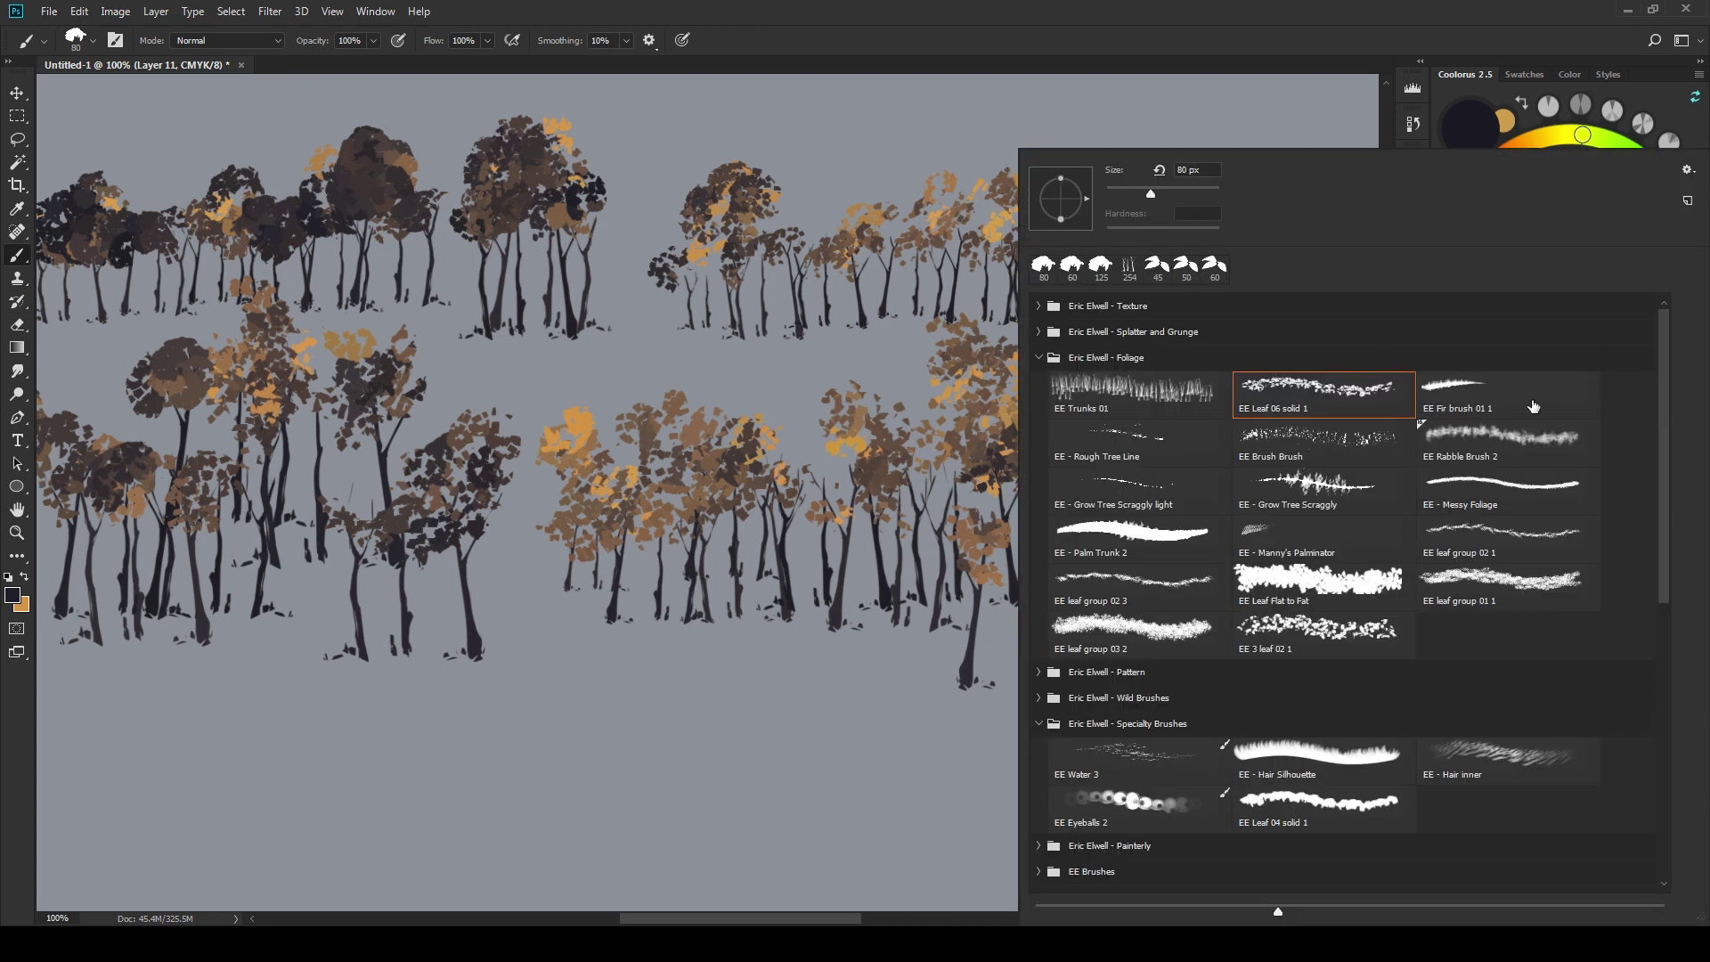
pyautogui.click(1534, 408)
pyautogui.moveTo(847, 643); pyautogui.dragTo(246, 696)
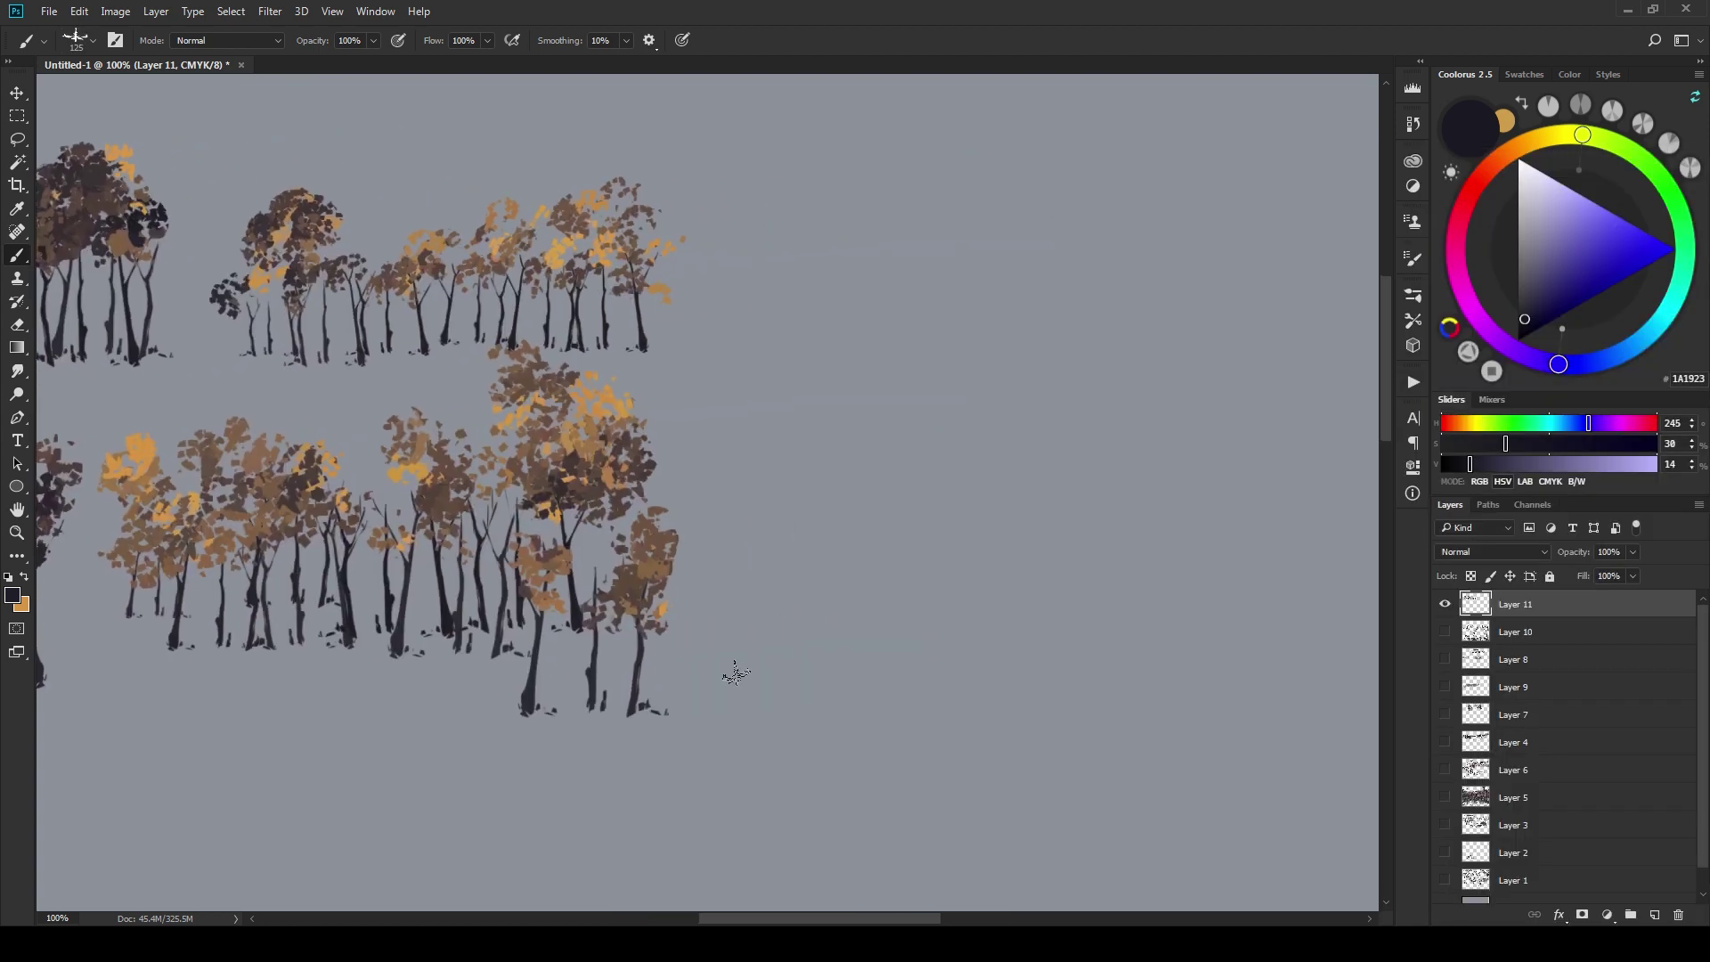
pyautogui.click(766, 615)
pyautogui.click(882, 555)
pyautogui.press('[')
pyautogui.click(997, 545)
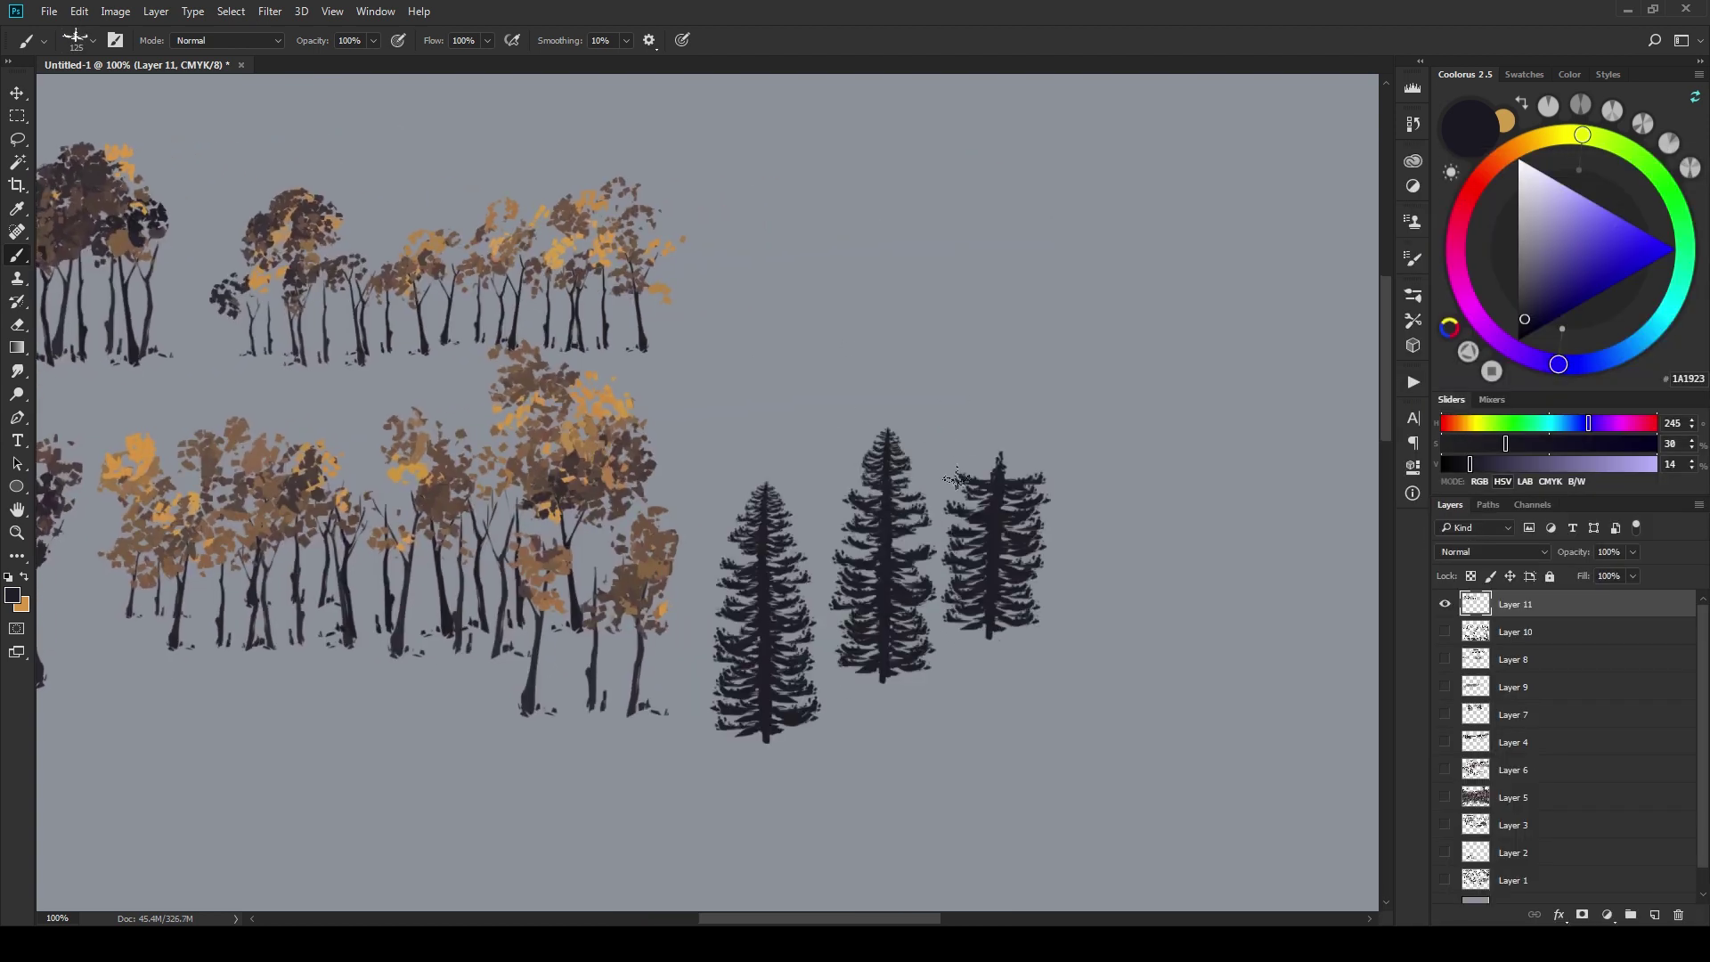
pyautogui.moveTo(1130, 613); pyautogui.dragTo(1002, 553)
pyautogui.click(865, 459)
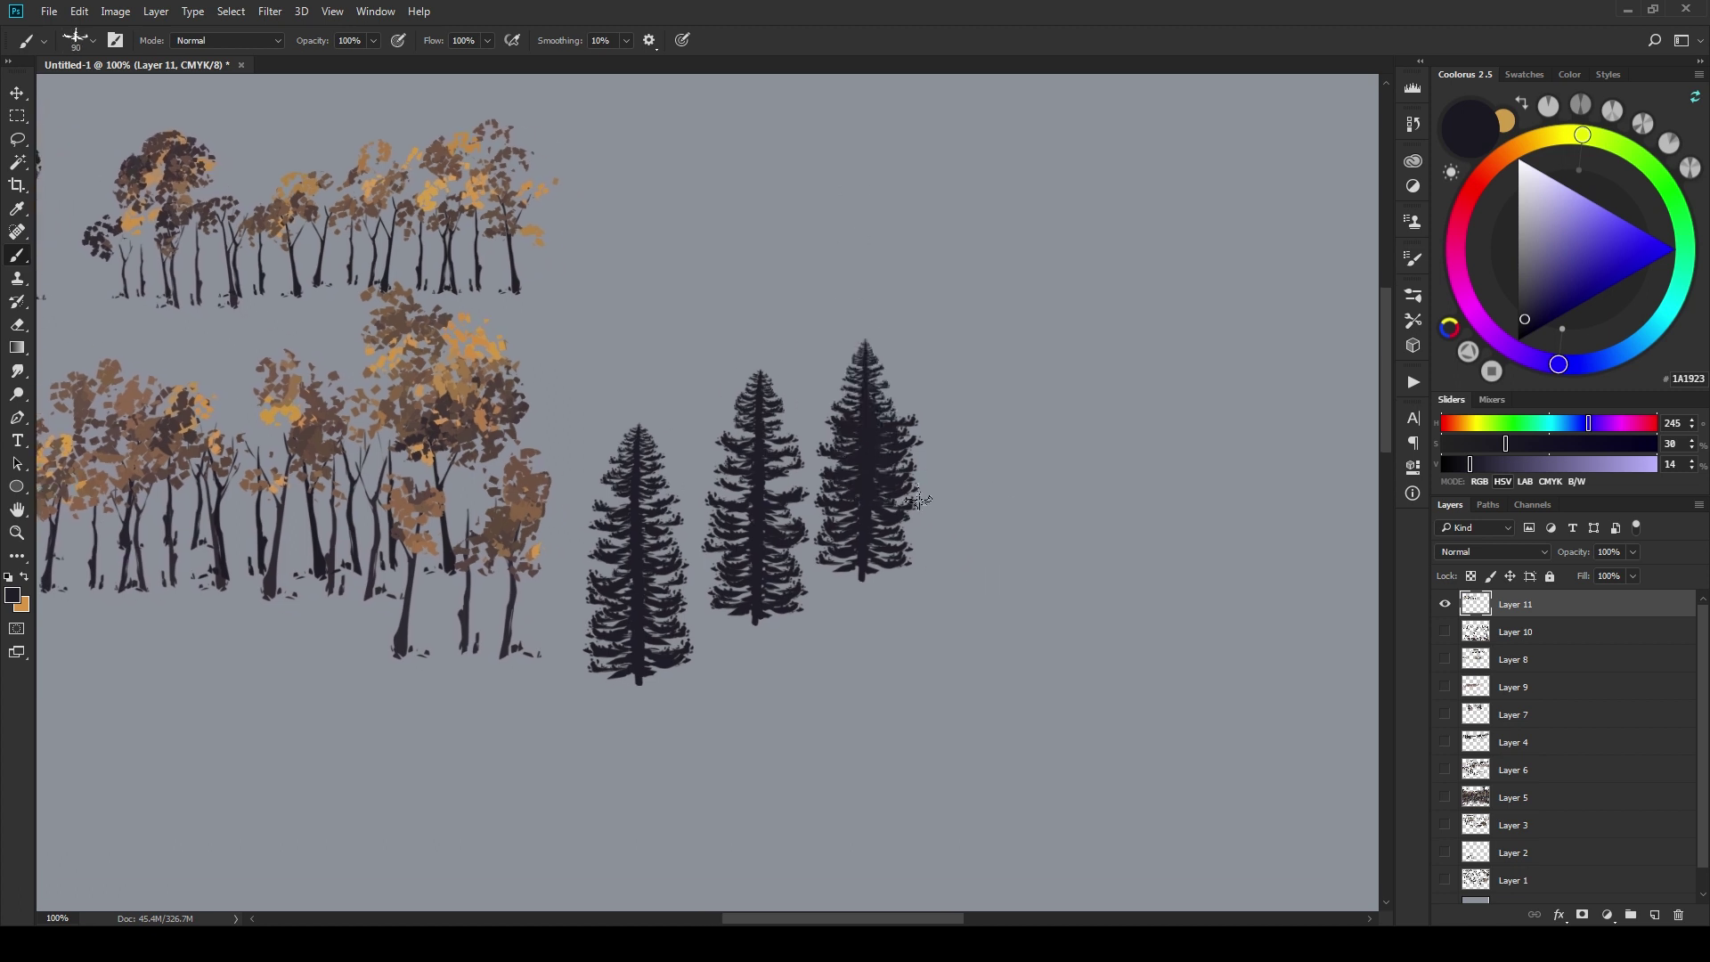
# - Paint three progressively smaller firs to the right of the large ones, reducing the fir brush to 60 px
pyautogui.click(938, 446)
pyautogui.press('[')
pyautogui.press('[')
pyautogui.click(1004, 491)
pyautogui.click(1057, 475)
# - Paint a receding row of ever smaller firs behind the large firs, shrinking toward the left
pyautogui.click(803, 442)
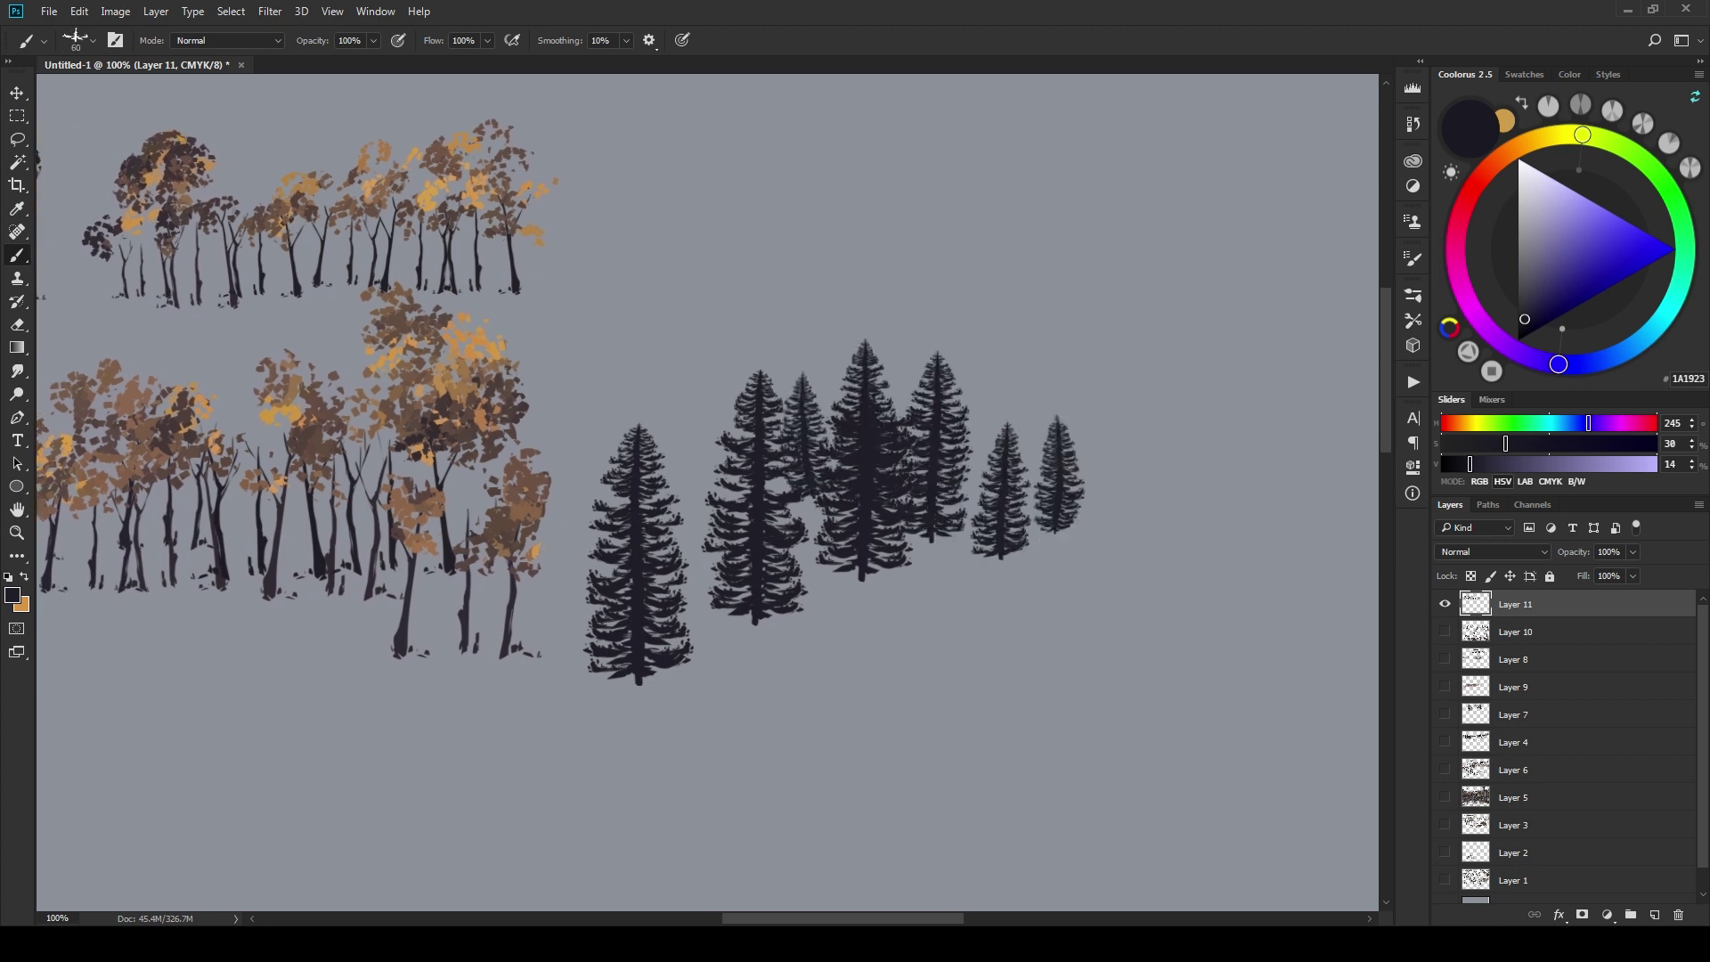
pyautogui.click(723, 417)
pyautogui.click(699, 401)
pyautogui.click(674, 389)
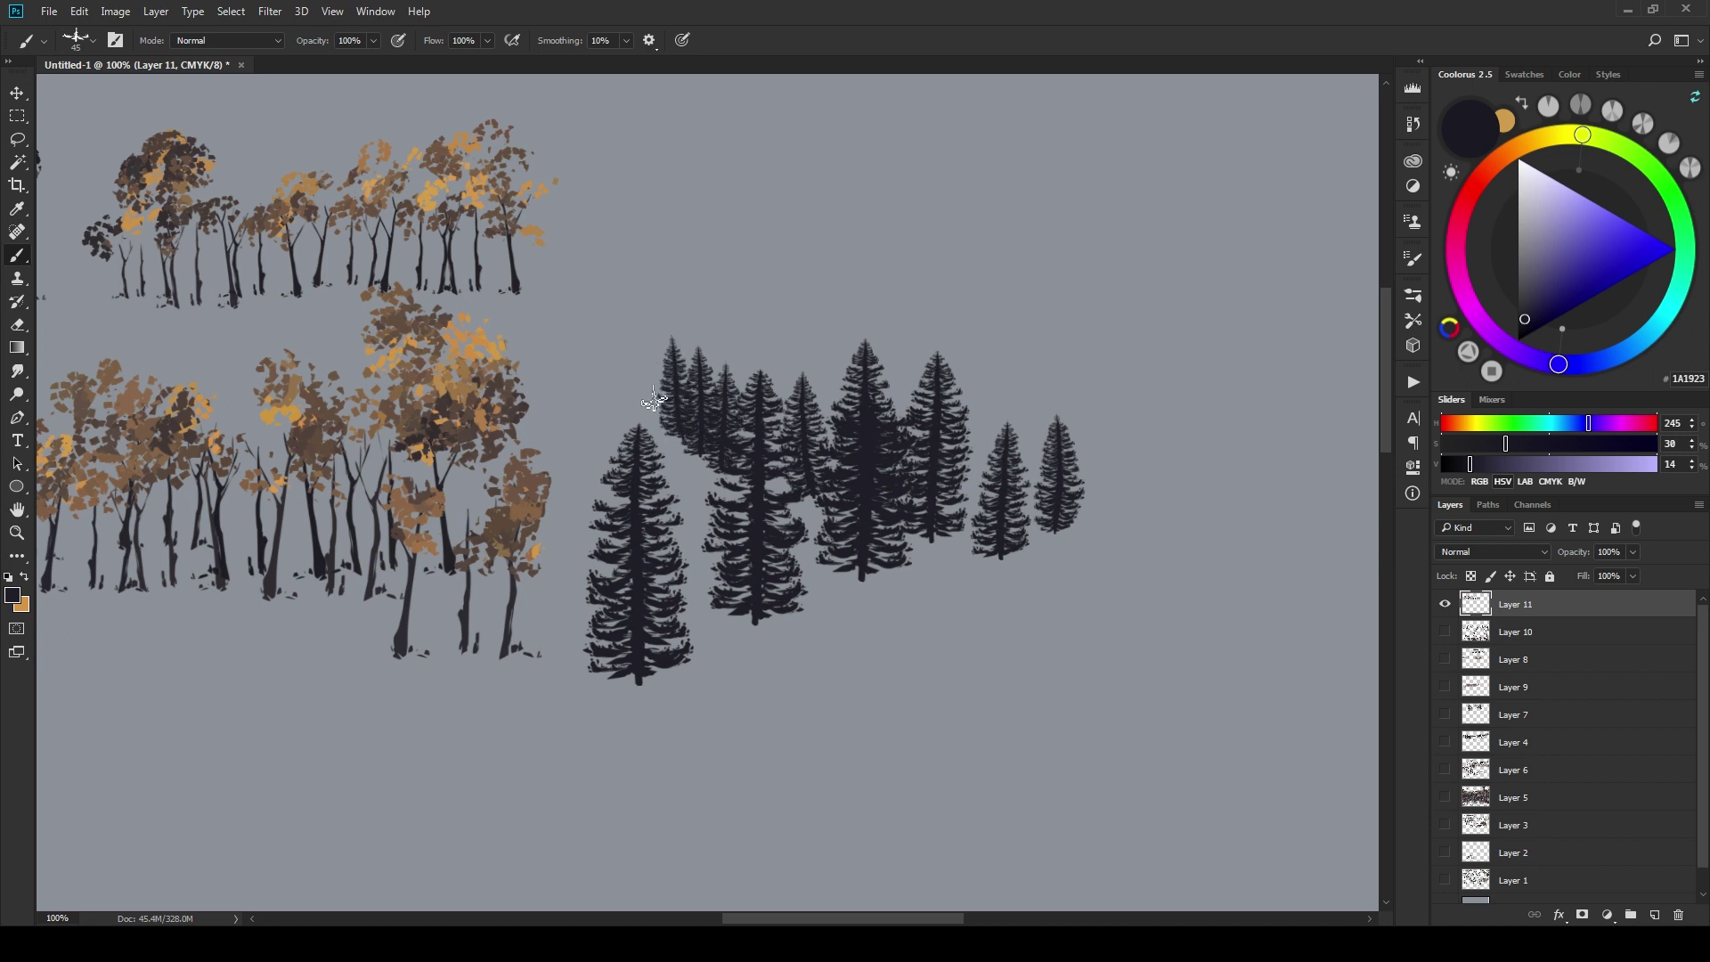
pyautogui.press('[')
pyautogui.press('[')
pyautogui.press('[')
pyautogui.click(641, 397)
pyautogui.click(621, 392)
# - Paint a small distant cluster of firs to the right of the main group with a 30 px brush
pyautogui.press('[')
pyautogui.click(1132, 399)
pyautogui.click(1154, 407)
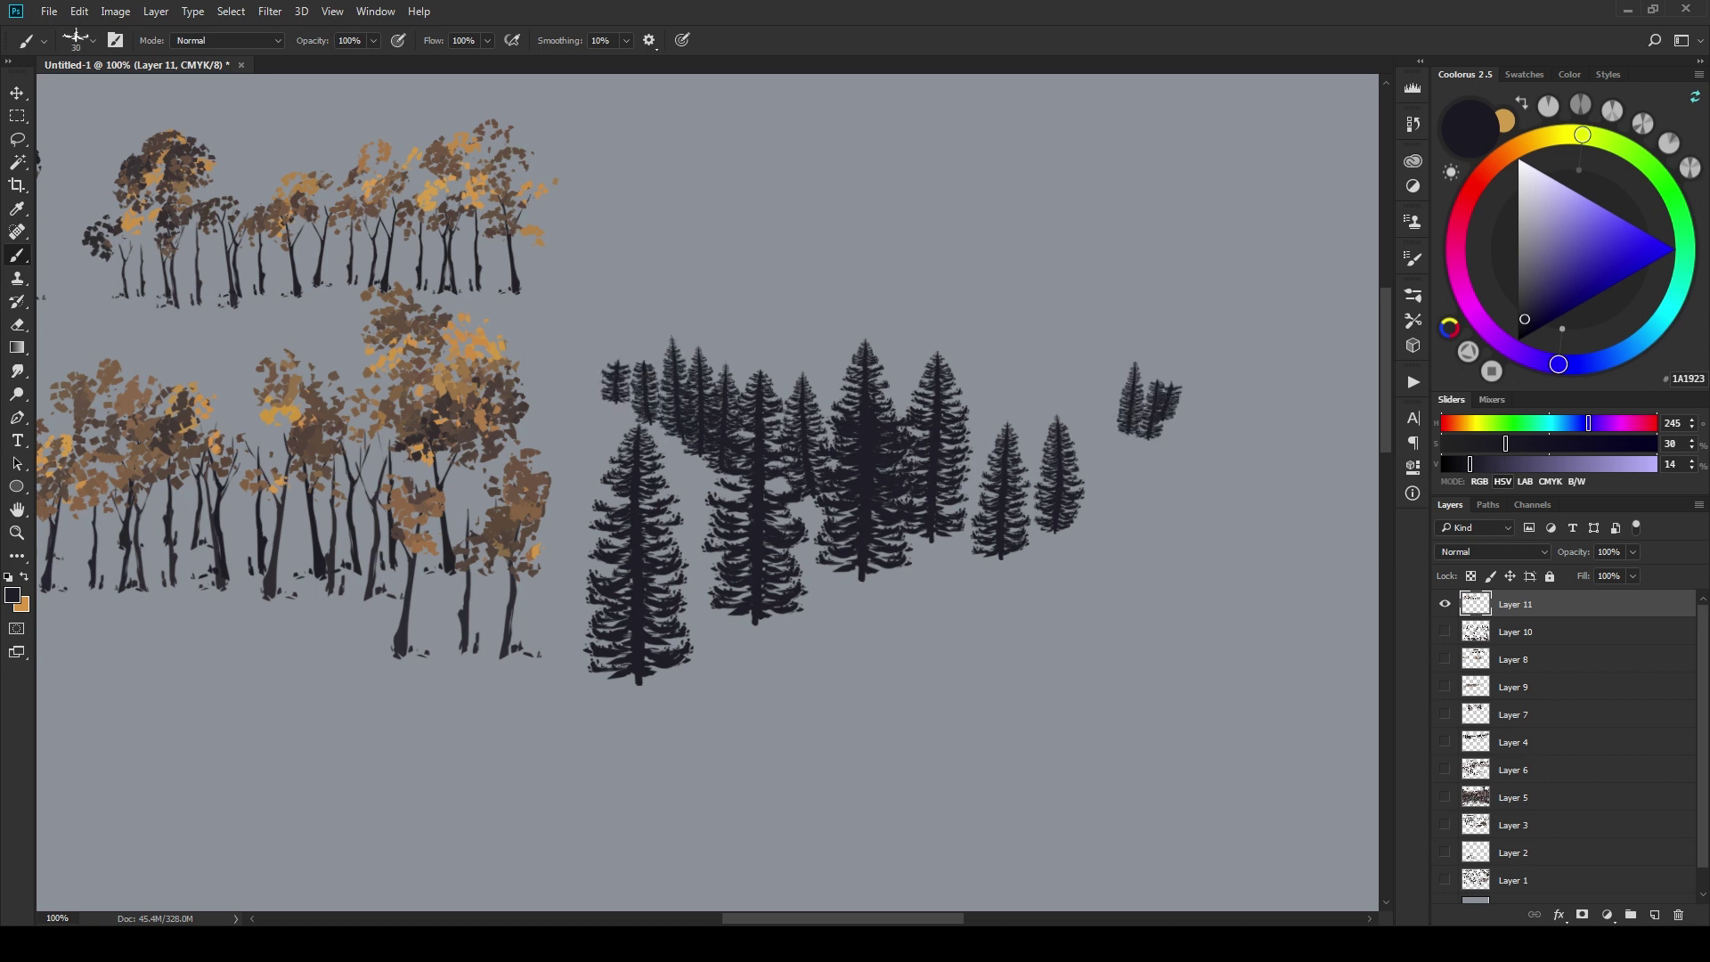
pyautogui.click(1174, 397)
pyautogui.moveTo(1095, 491); pyautogui.dragTo(1017, 492)
# - Paint a curved clump of small distant firs farther right across the gap
pyautogui.moveTo(1176, 492)
pyautogui.mouseDown()
pyautogui.moveTo(932, 511)
pyautogui.moveTo(1053, 448)
pyautogui.moveTo(1056, 516)
pyautogui.mouseUp()
pyautogui.click(1074, 467)
pyautogui.click(1094, 459)
pyautogui.click(1115, 450)
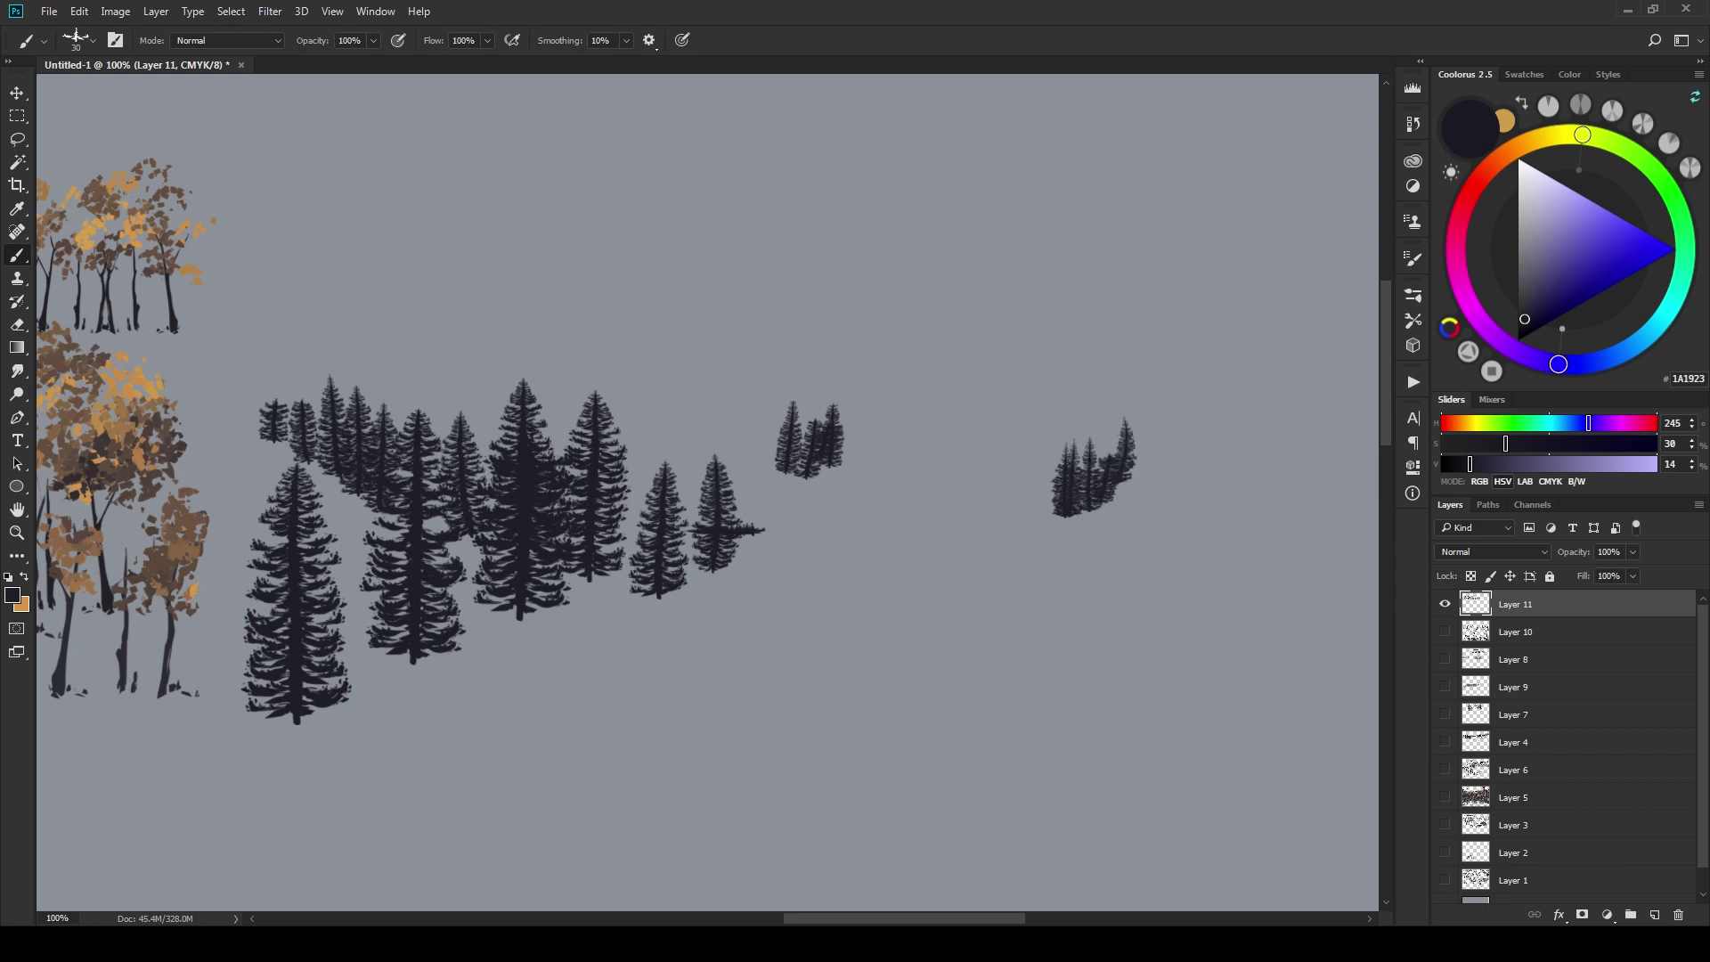
pyautogui.click(1046, 485)
pyautogui.click(994, 450)
pyautogui.click(1050, 467)
pyautogui.click(1042, 419)
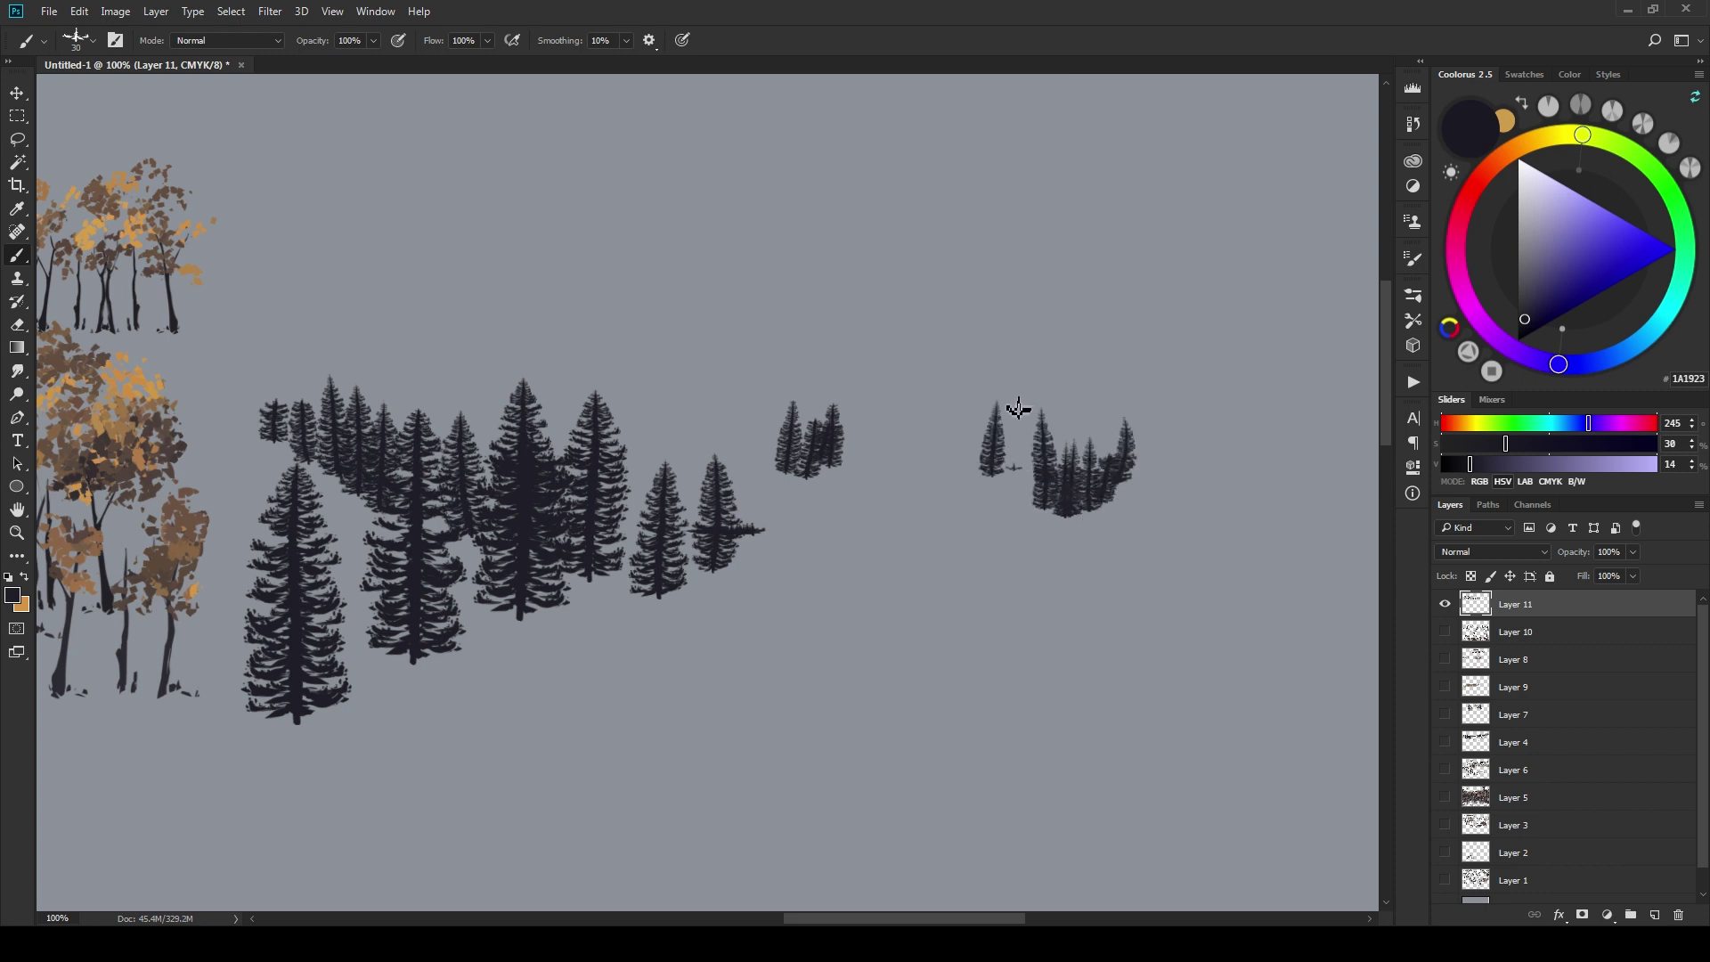
# - Extend the distant clump leftward with tiny firs, reducing the brush to 15 px
pyautogui.click(1013, 436)
pyautogui.click(963, 438)
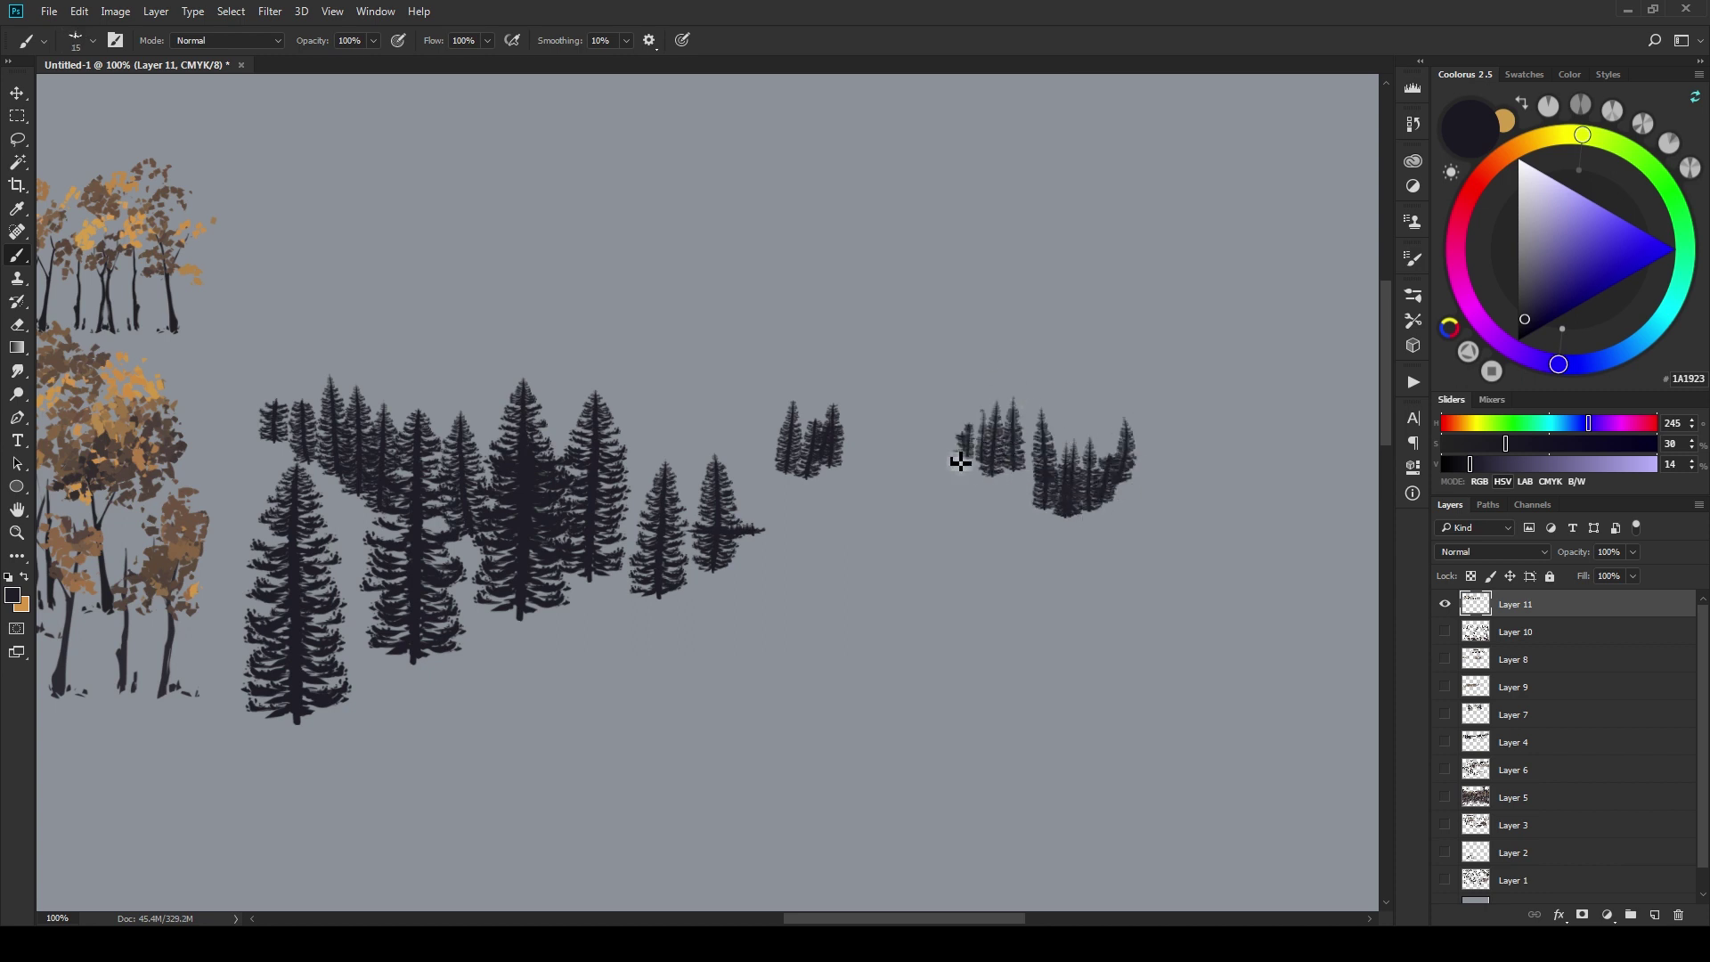
pyautogui.click(946, 427)
pyautogui.click(923, 422)
# - Enlarge the fir brush and paint a group of medium and large overlapping firs to the right of the distant clump
pyautogui.press(']')
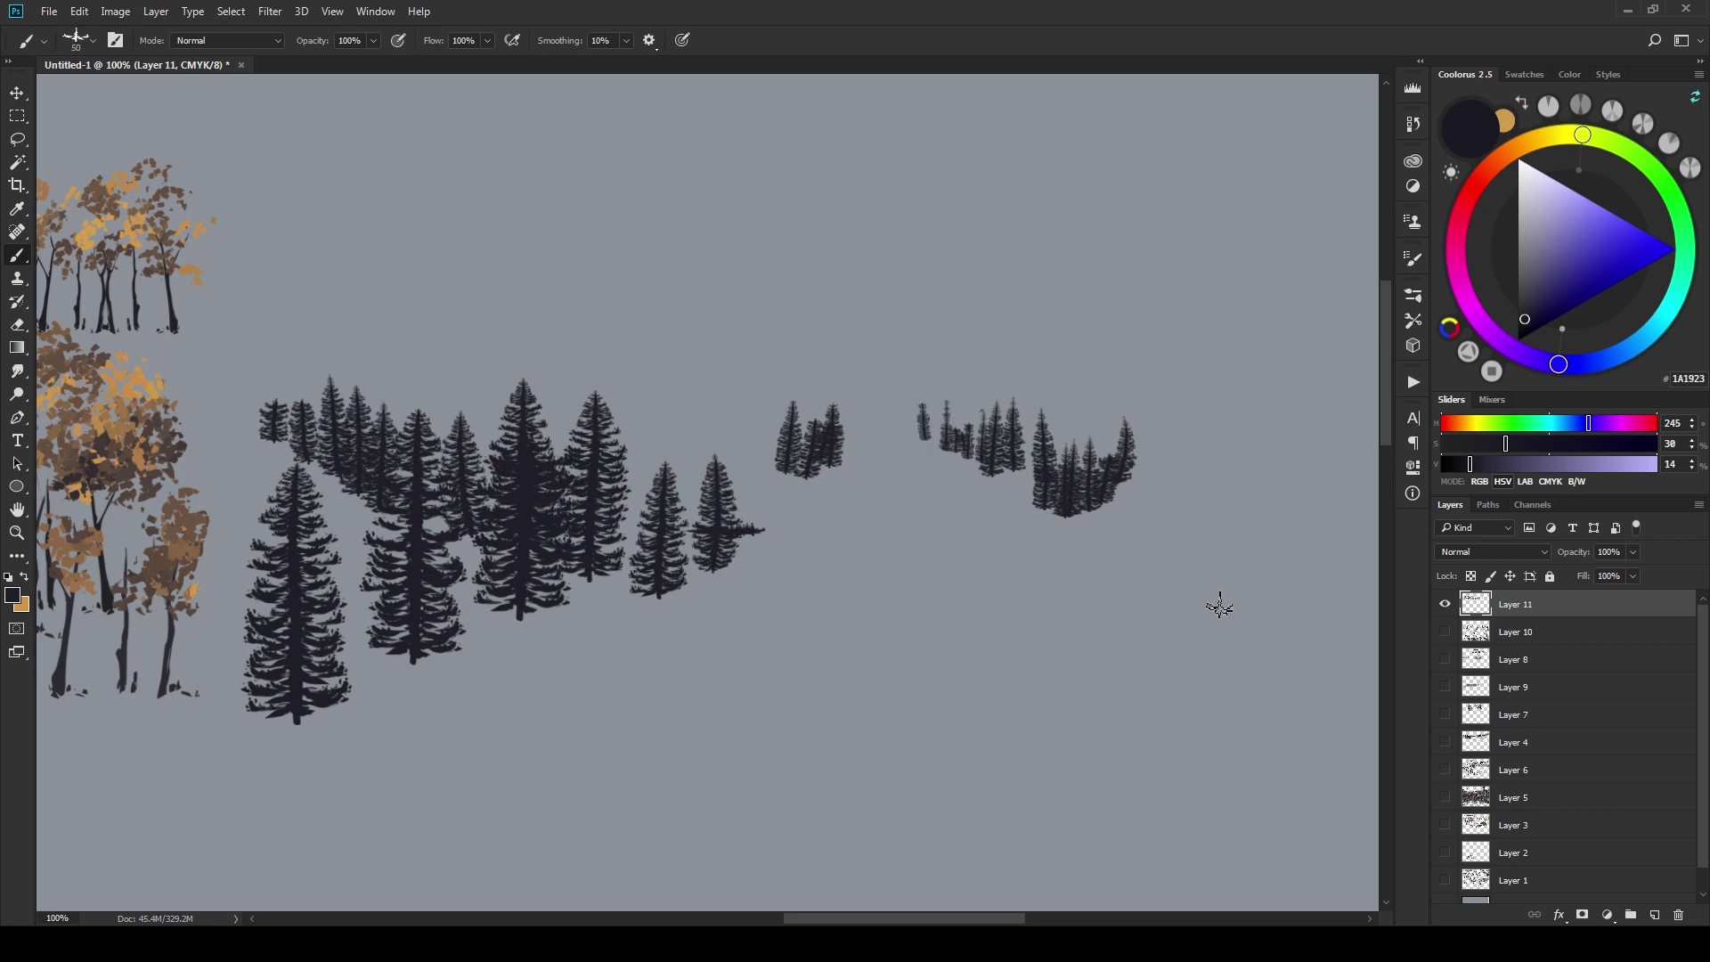
pyautogui.click(1222, 561)
pyautogui.press('[')
pyautogui.click(1253, 543)
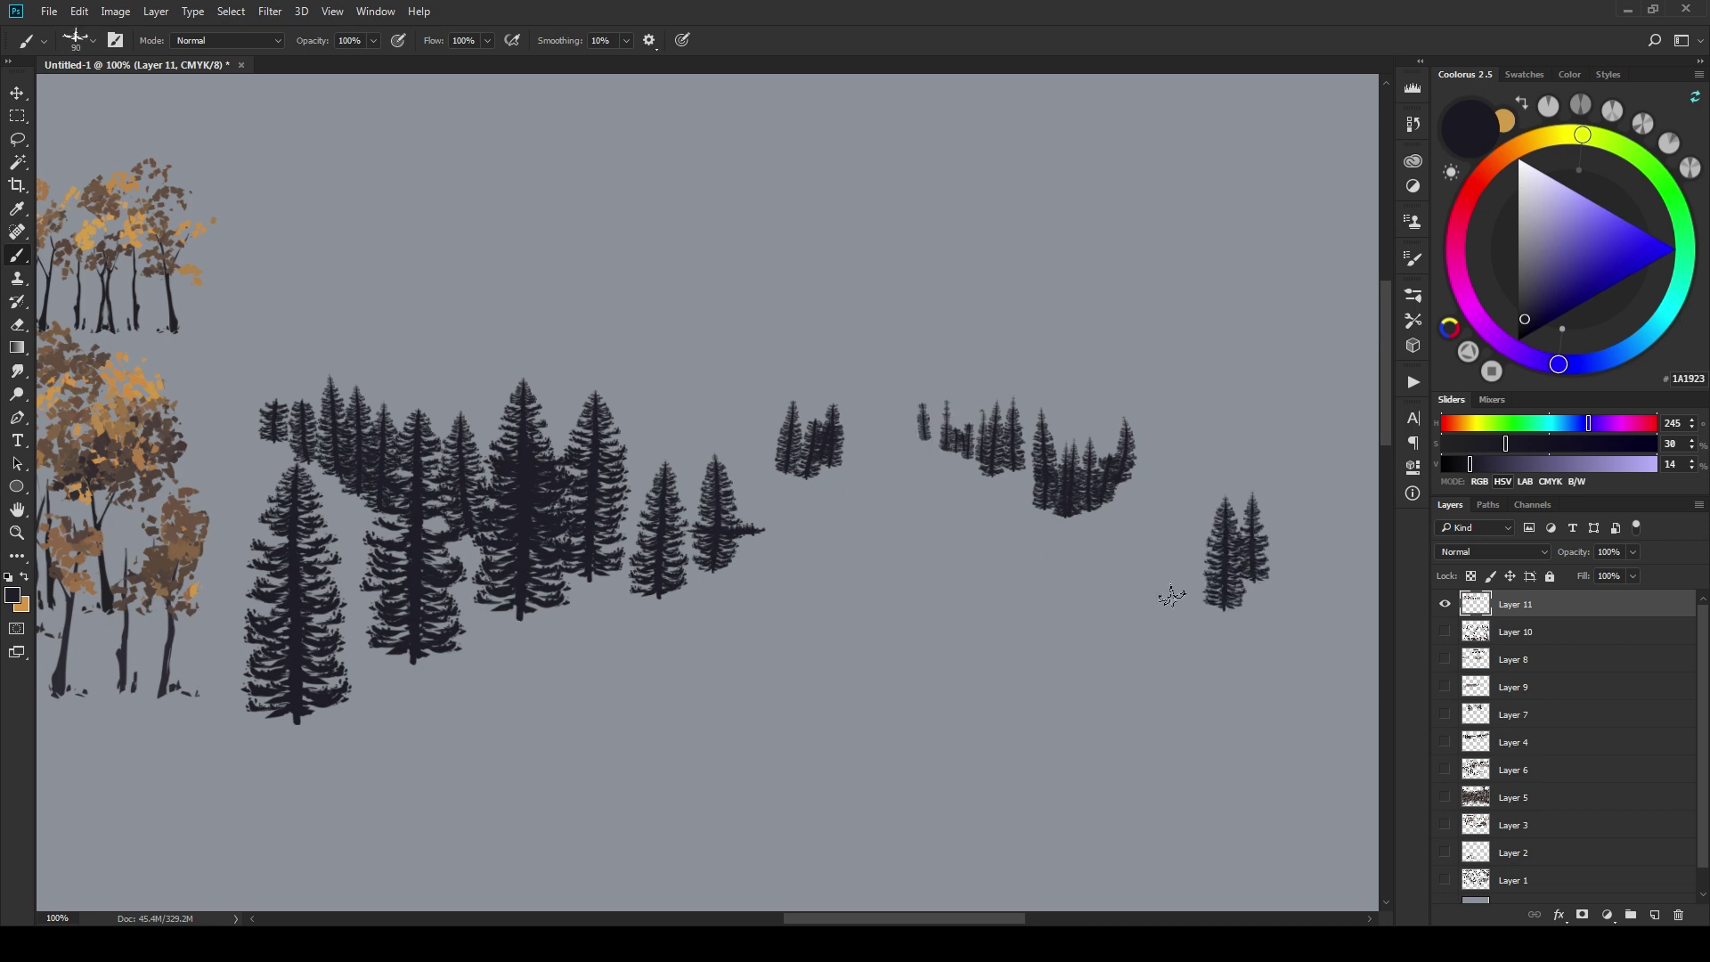
pyautogui.press(']')
pyautogui.click(1158, 538)
pyautogui.click(1264, 544)
pyautogui.press(']')
pyautogui.click(1324, 517)
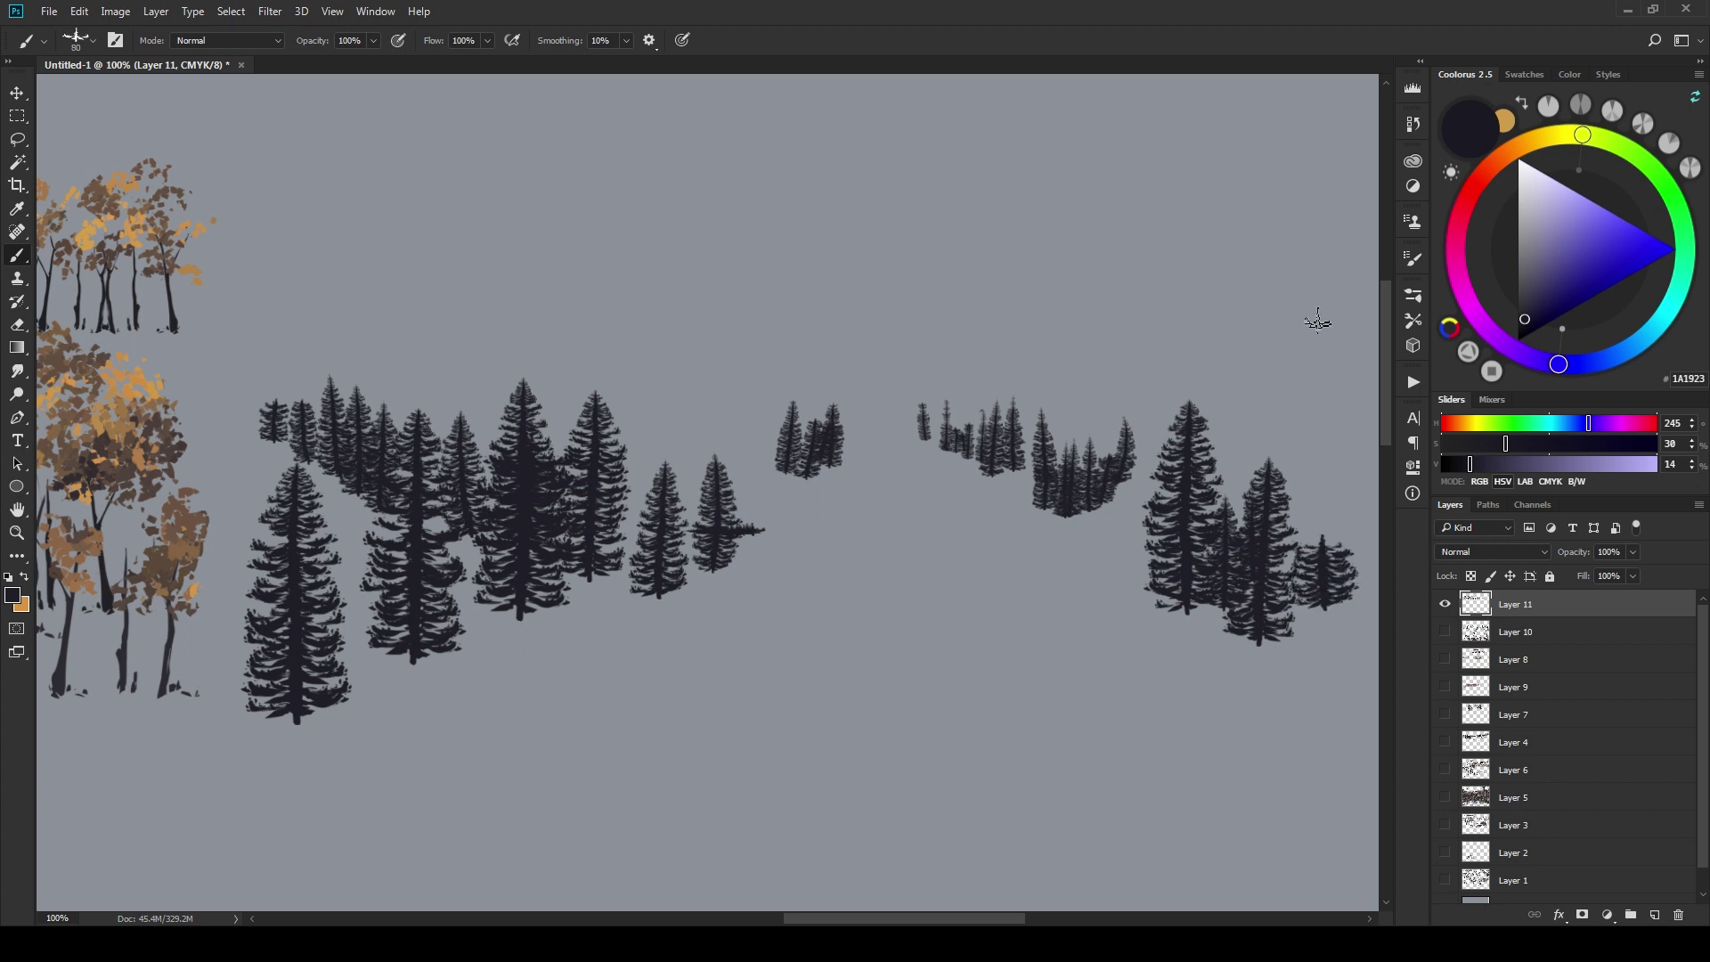
# - Paint a rising diagonal line of smaller firs beyond the large right group, ending in a pair of taller firs
pyautogui.moveTo(1206, 561); pyautogui.dragTo(988, 537)
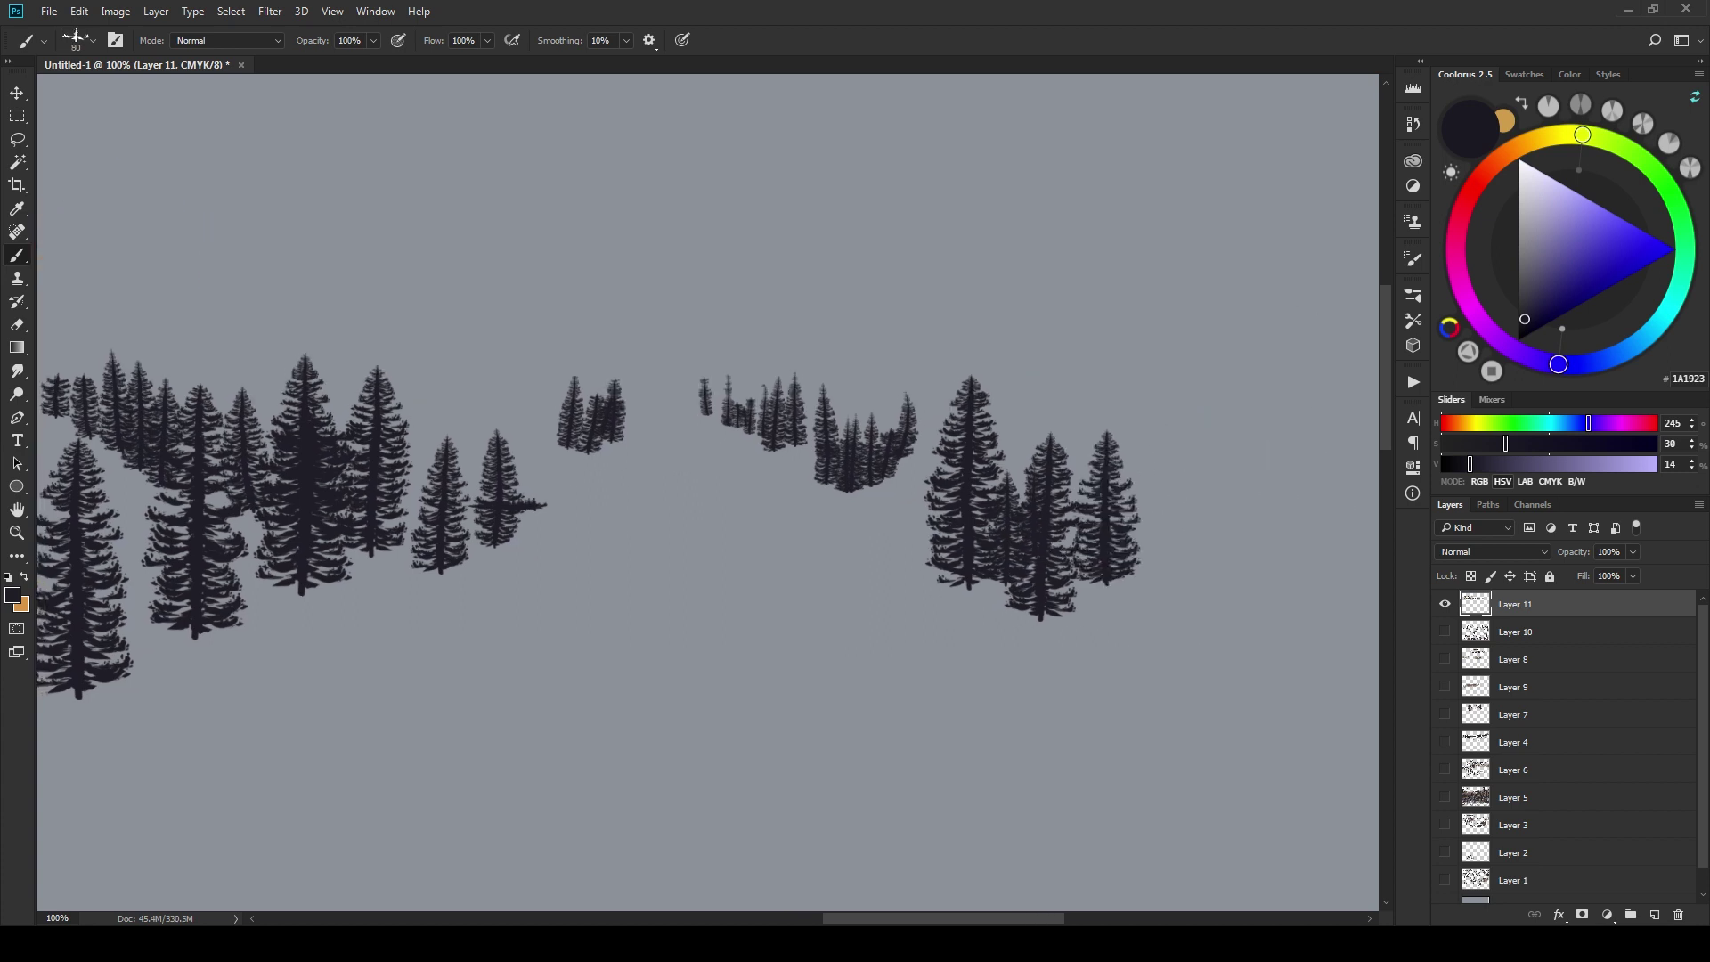
pyautogui.press('[')
pyautogui.moveTo(1194, 522); pyautogui.dragTo(1145, 389)
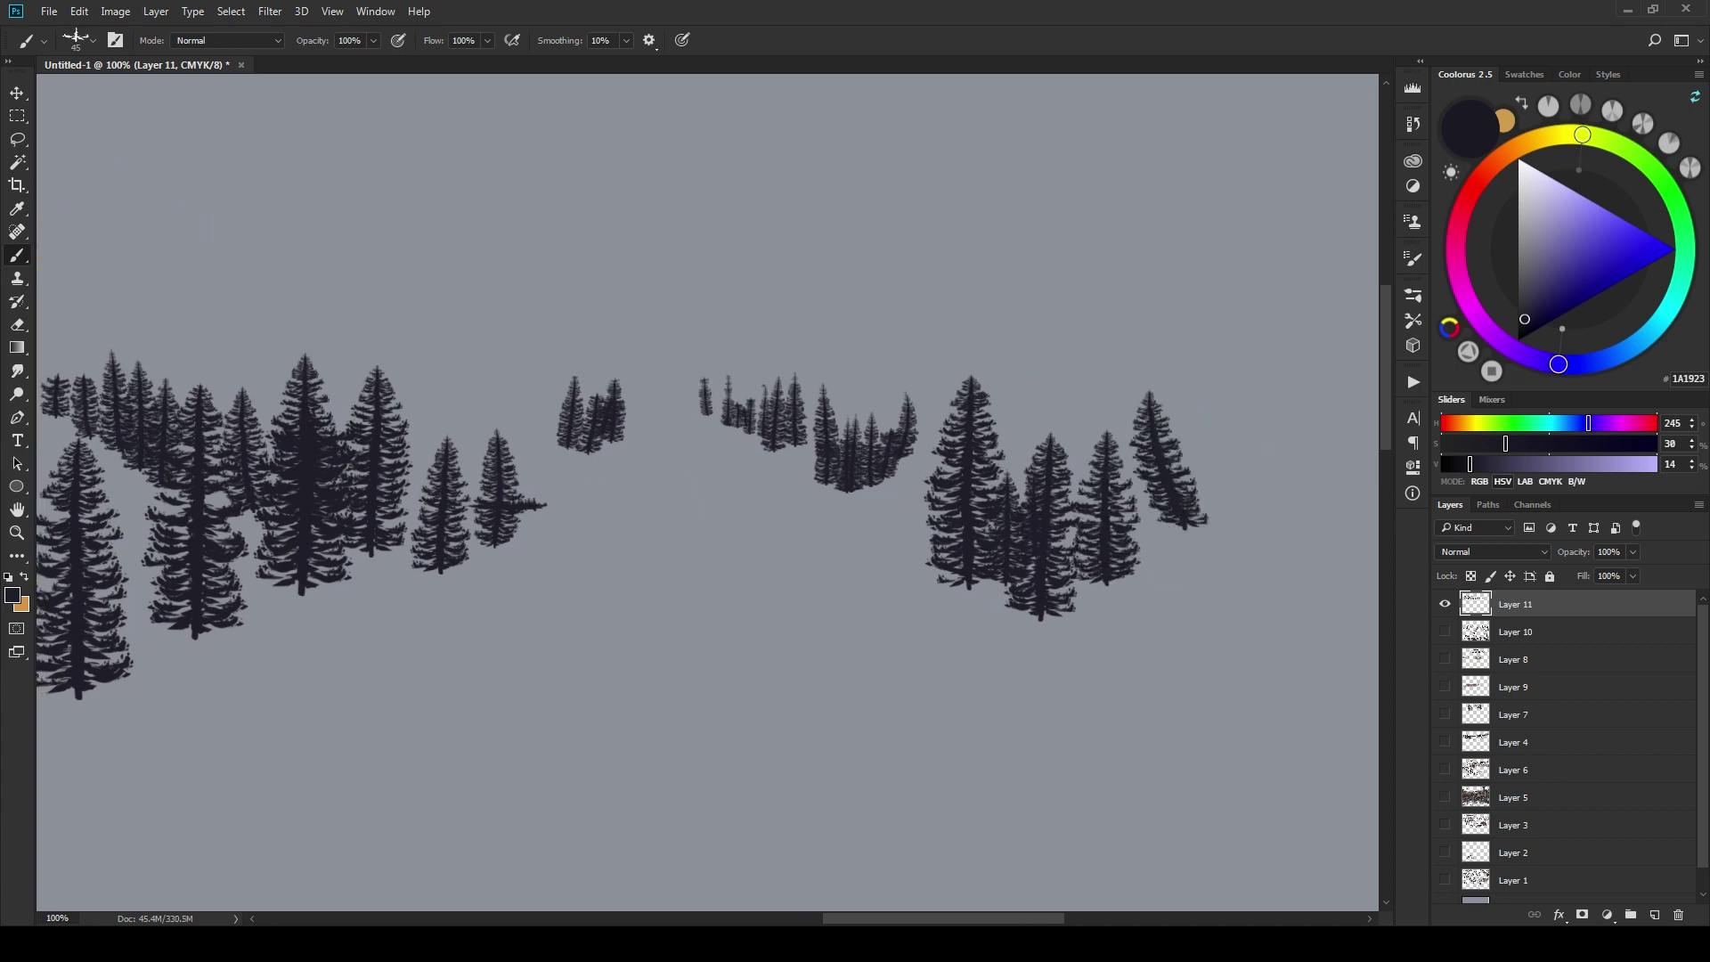
pyautogui.moveTo(1222, 496); pyautogui.dragTo(1237, 385)
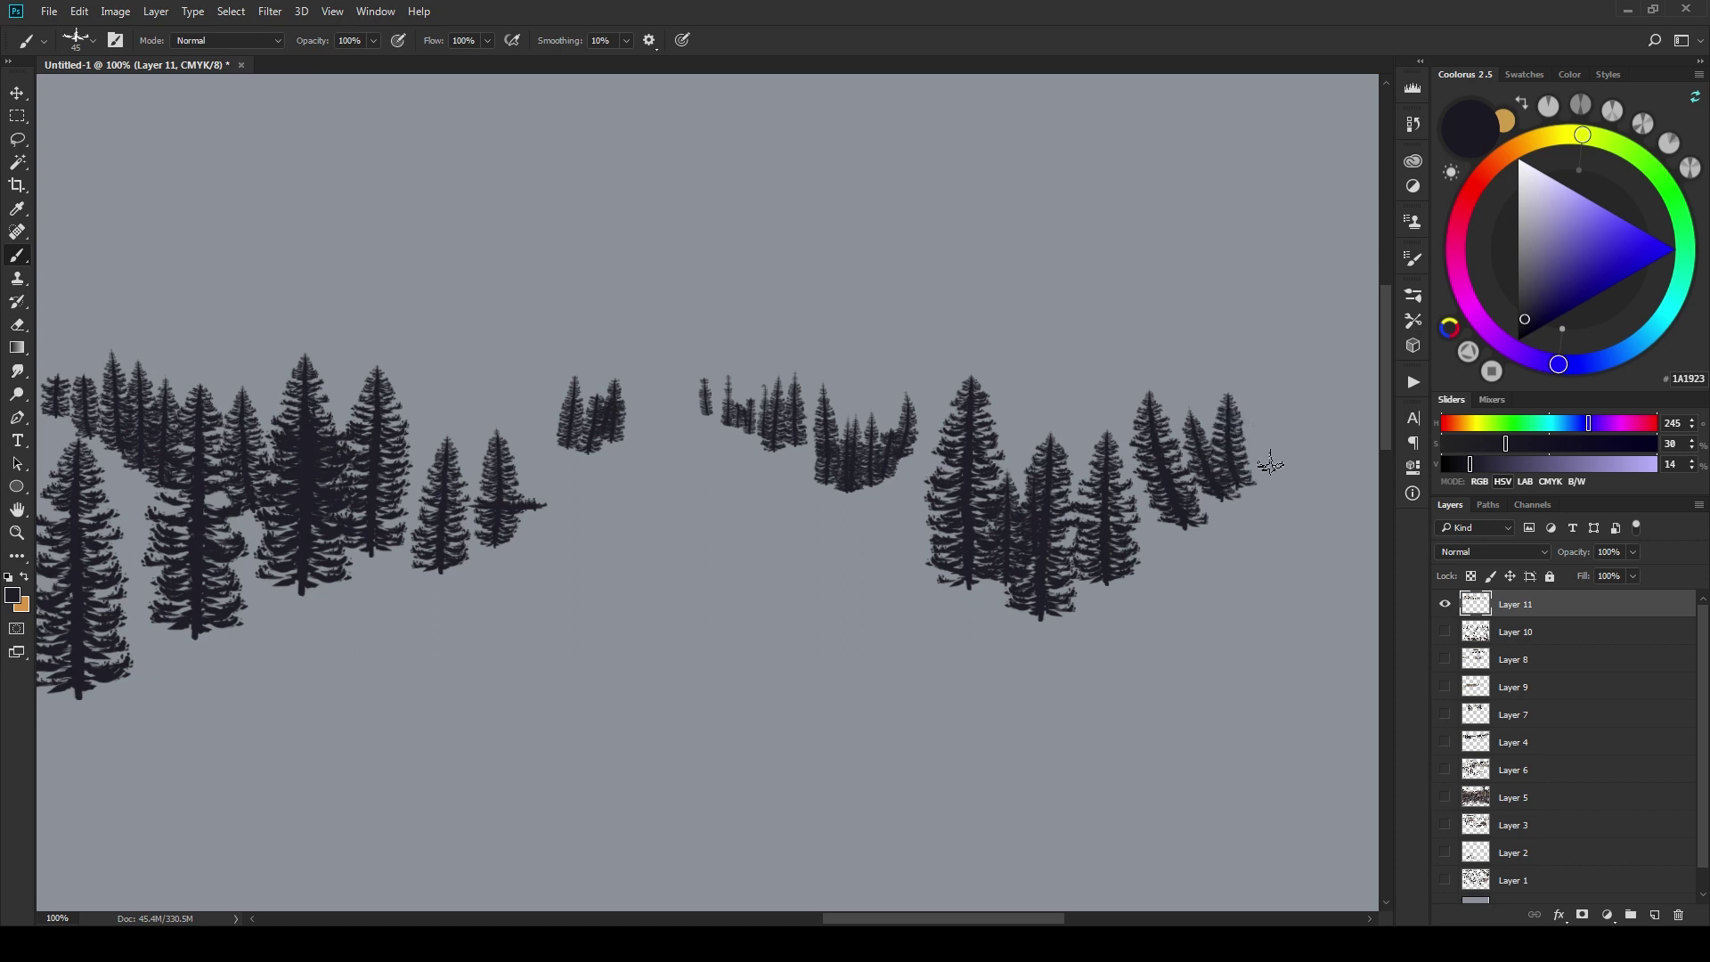
pyautogui.moveTo(1270, 464); pyautogui.dragTo(1256, 369)
pyautogui.moveTo(1298, 446); pyautogui.dragTo(1280, 364)
pyautogui.press('[')
pyautogui.moveTo(1217, 467); pyautogui.dragTo(1206, 361)
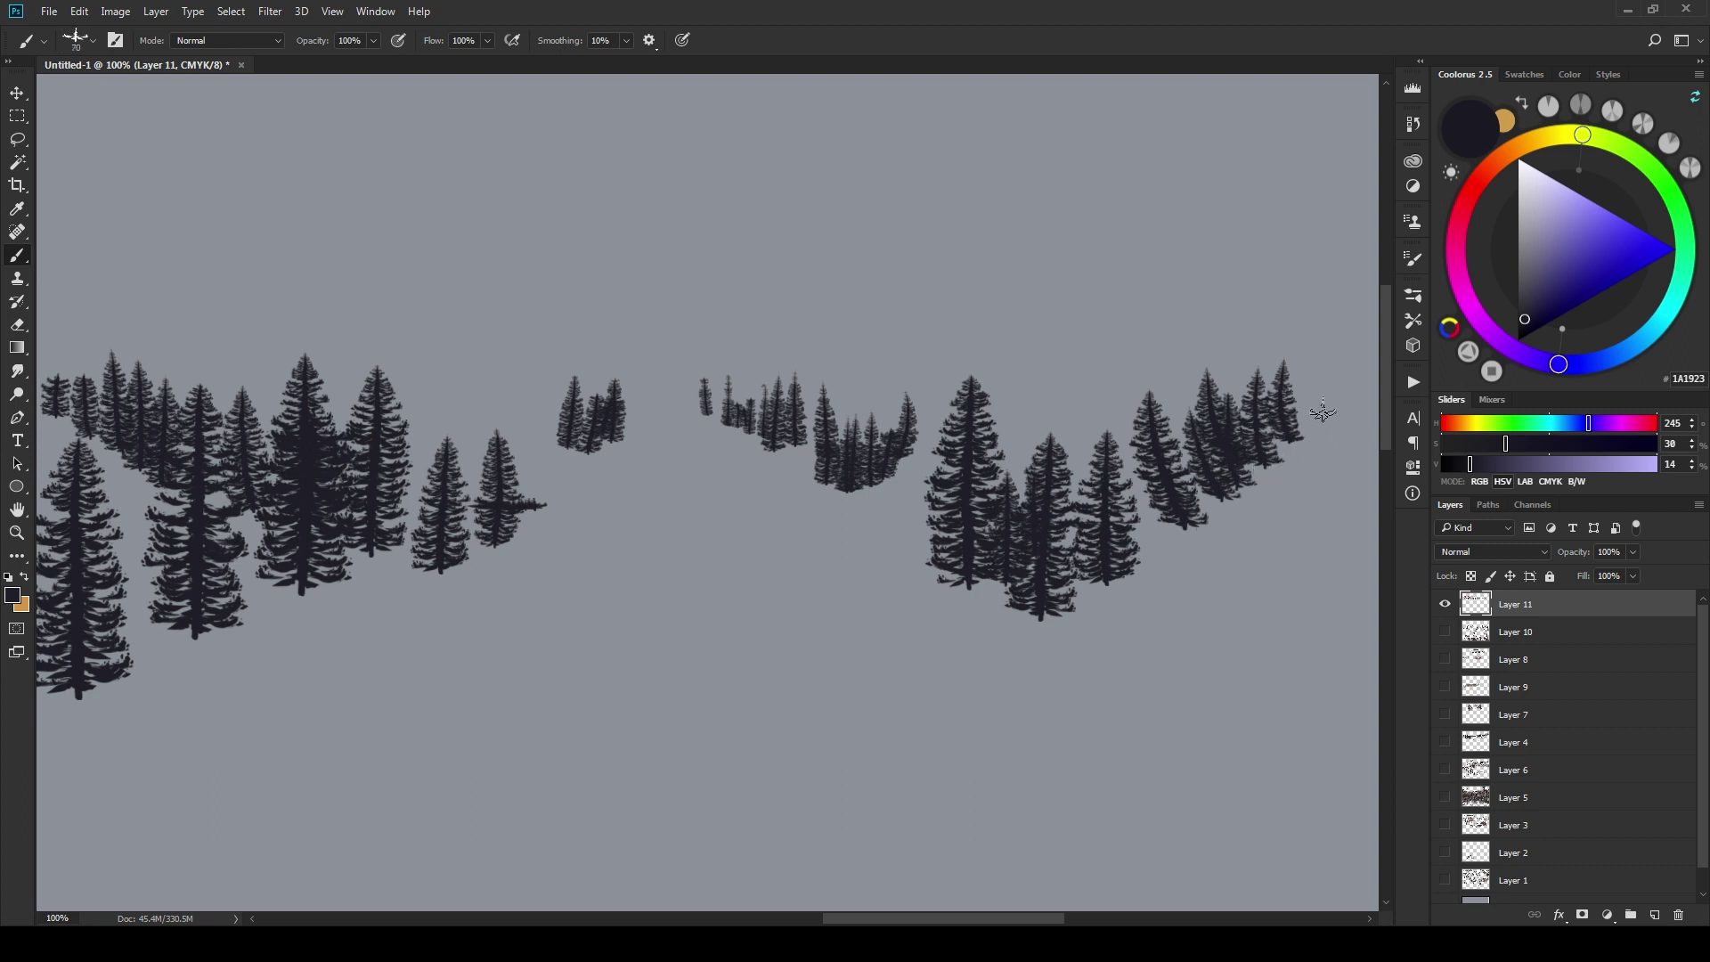
pyautogui.moveTo(1324, 411); pyautogui.dragTo(1342, 269)
pyautogui.moveTo(1304, 393); pyautogui.dragTo(1282, 215)
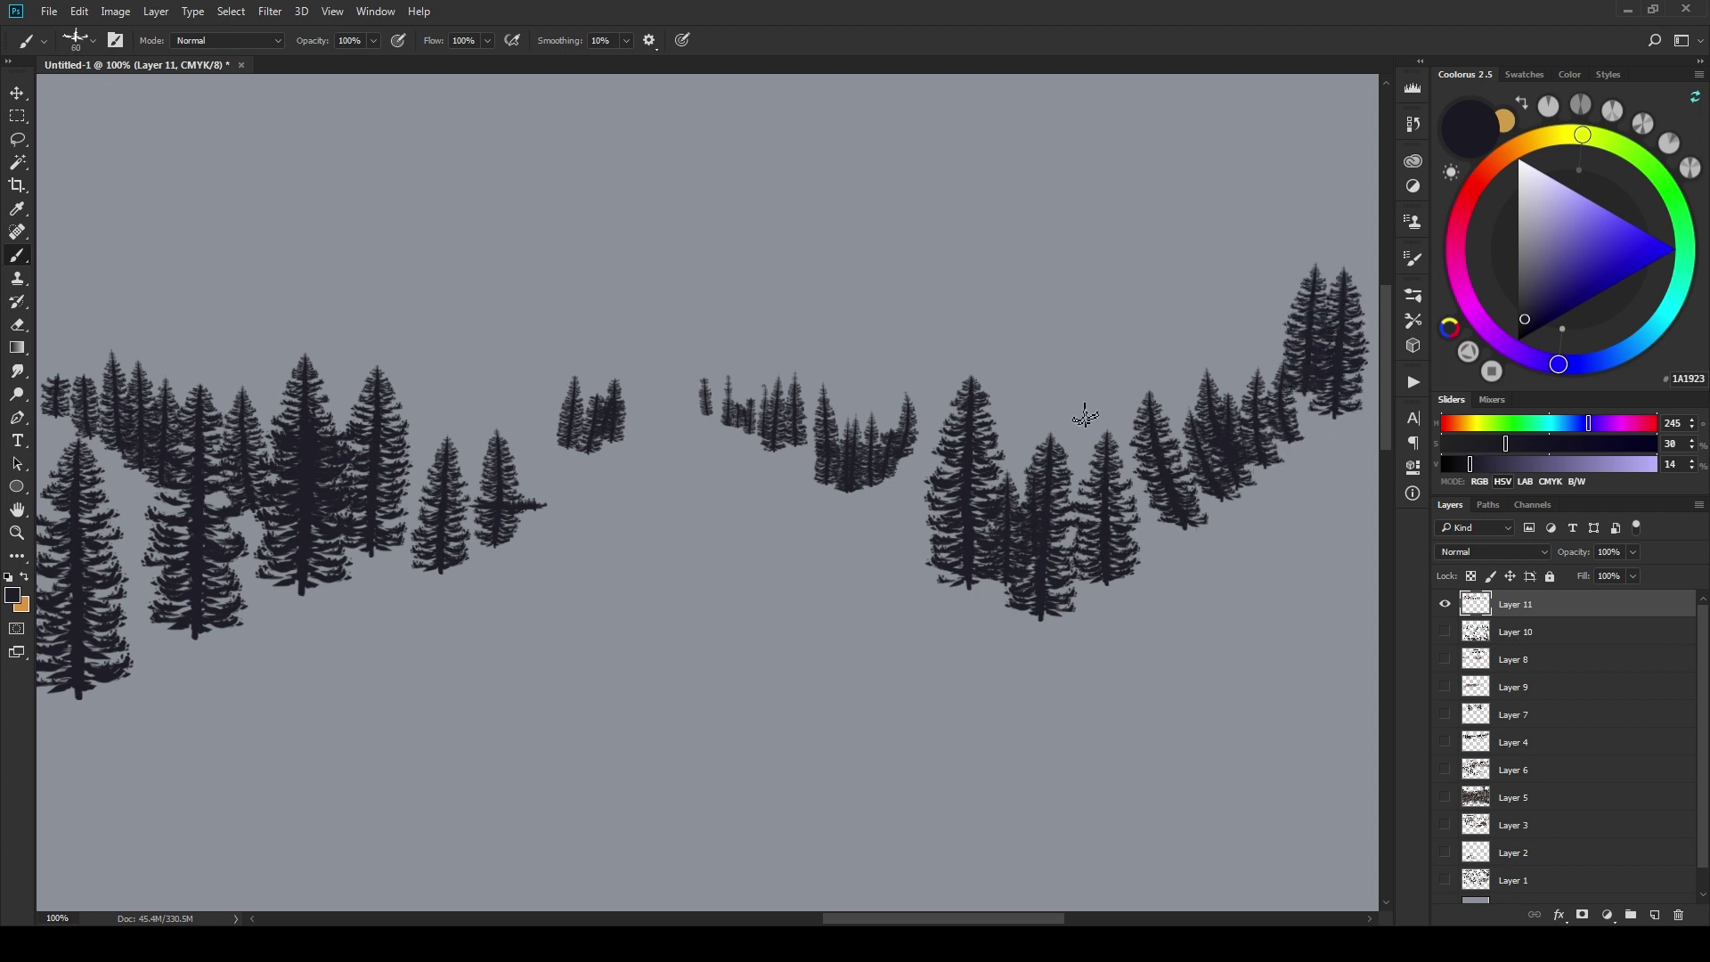
# - Try painting a very large foreground fir below the pair of taller firs and undo it
pyautogui.press(']')
pyautogui.moveTo(1300, 708); pyautogui.dragTo(1315, 408)
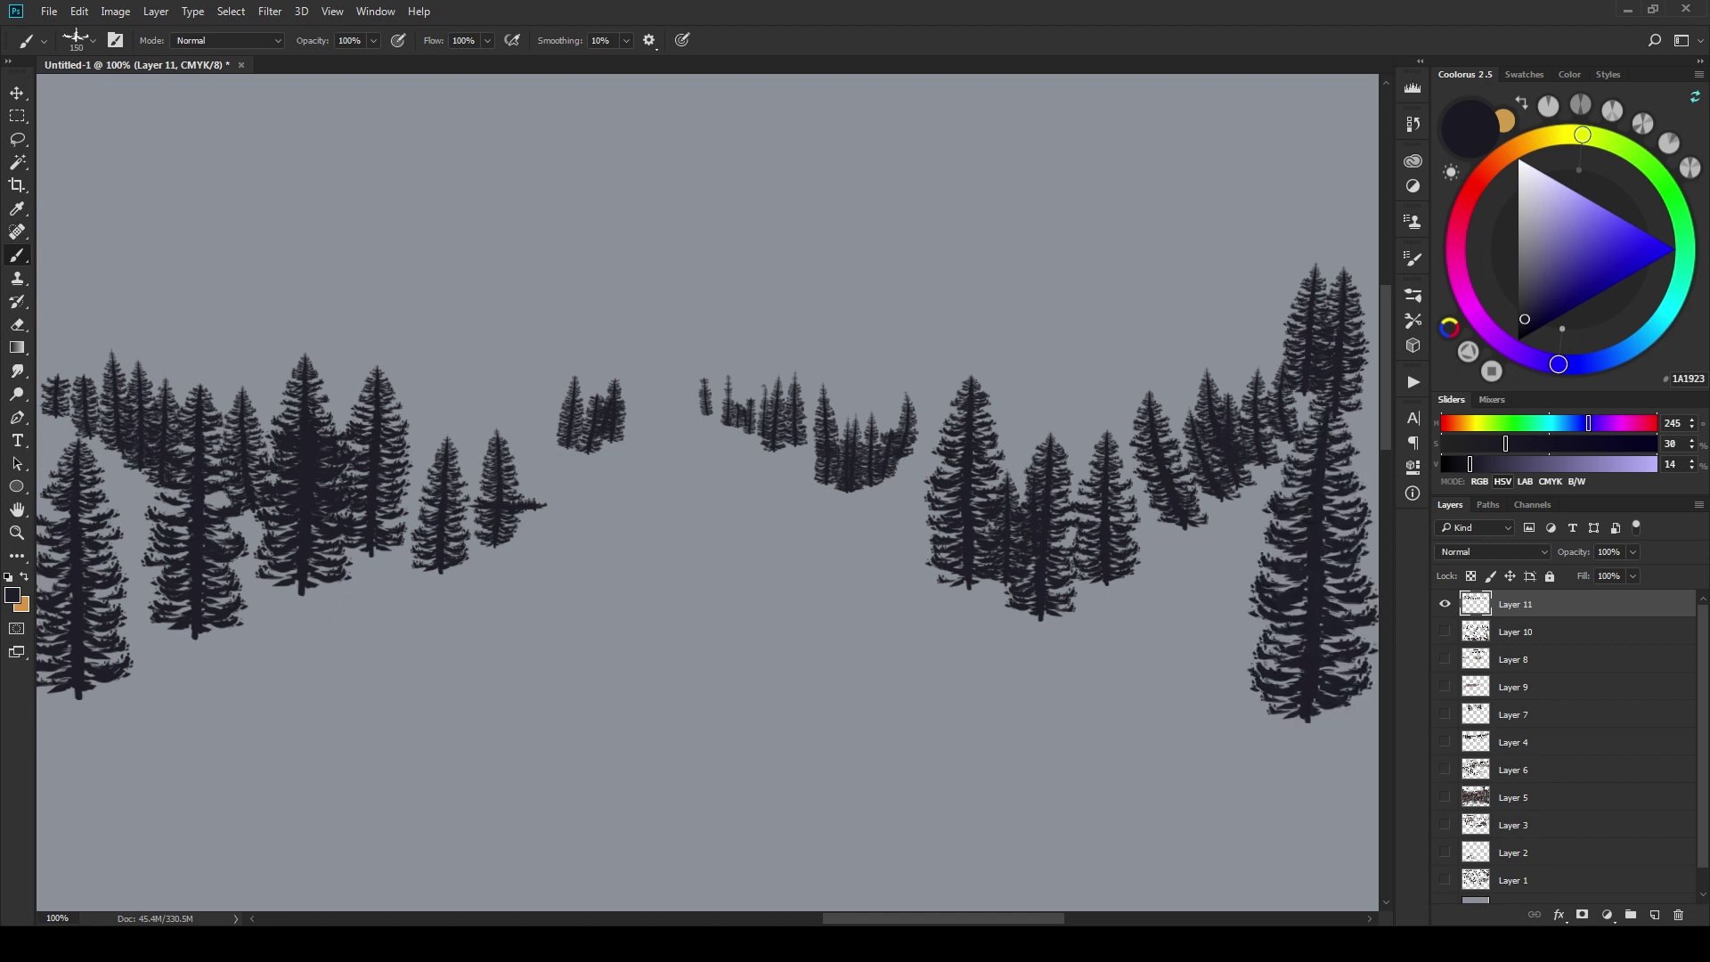
pyautogui.moveTo(1198, 657); pyautogui.dragTo(1023, 631)
pyautogui.hotkey('ctrl', 'z')
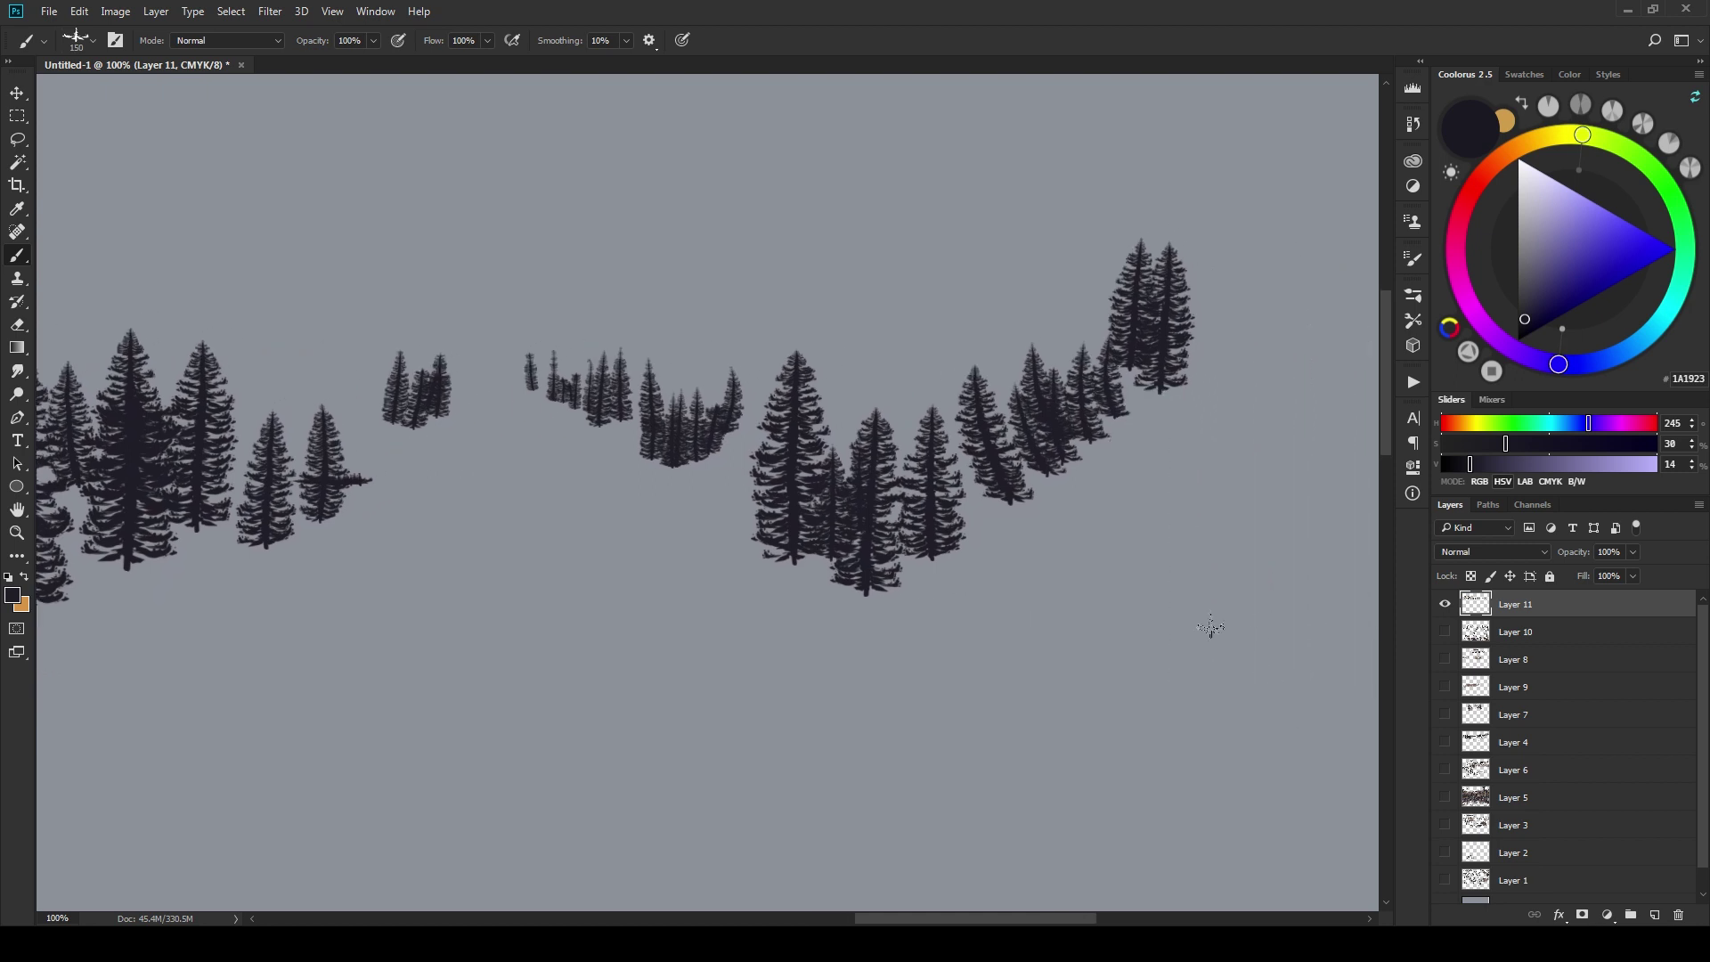
# - Paint large foreground firs to the right of the rising tree line, with a smaller fir beside them
pyautogui.moveTo(1265, 694); pyautogui.dragTo(1272, 365)
pyautogui.moveTo(1344, 684); pyautogui.dragTo(1345, 392)
pyautogui.moveTo(1117, 617)
pyautogui.mouseDown()
pyautogui.moveTo(1187, 591)
pyautogui.moveTo(1274, 259)
pyautogui.mouseUp()
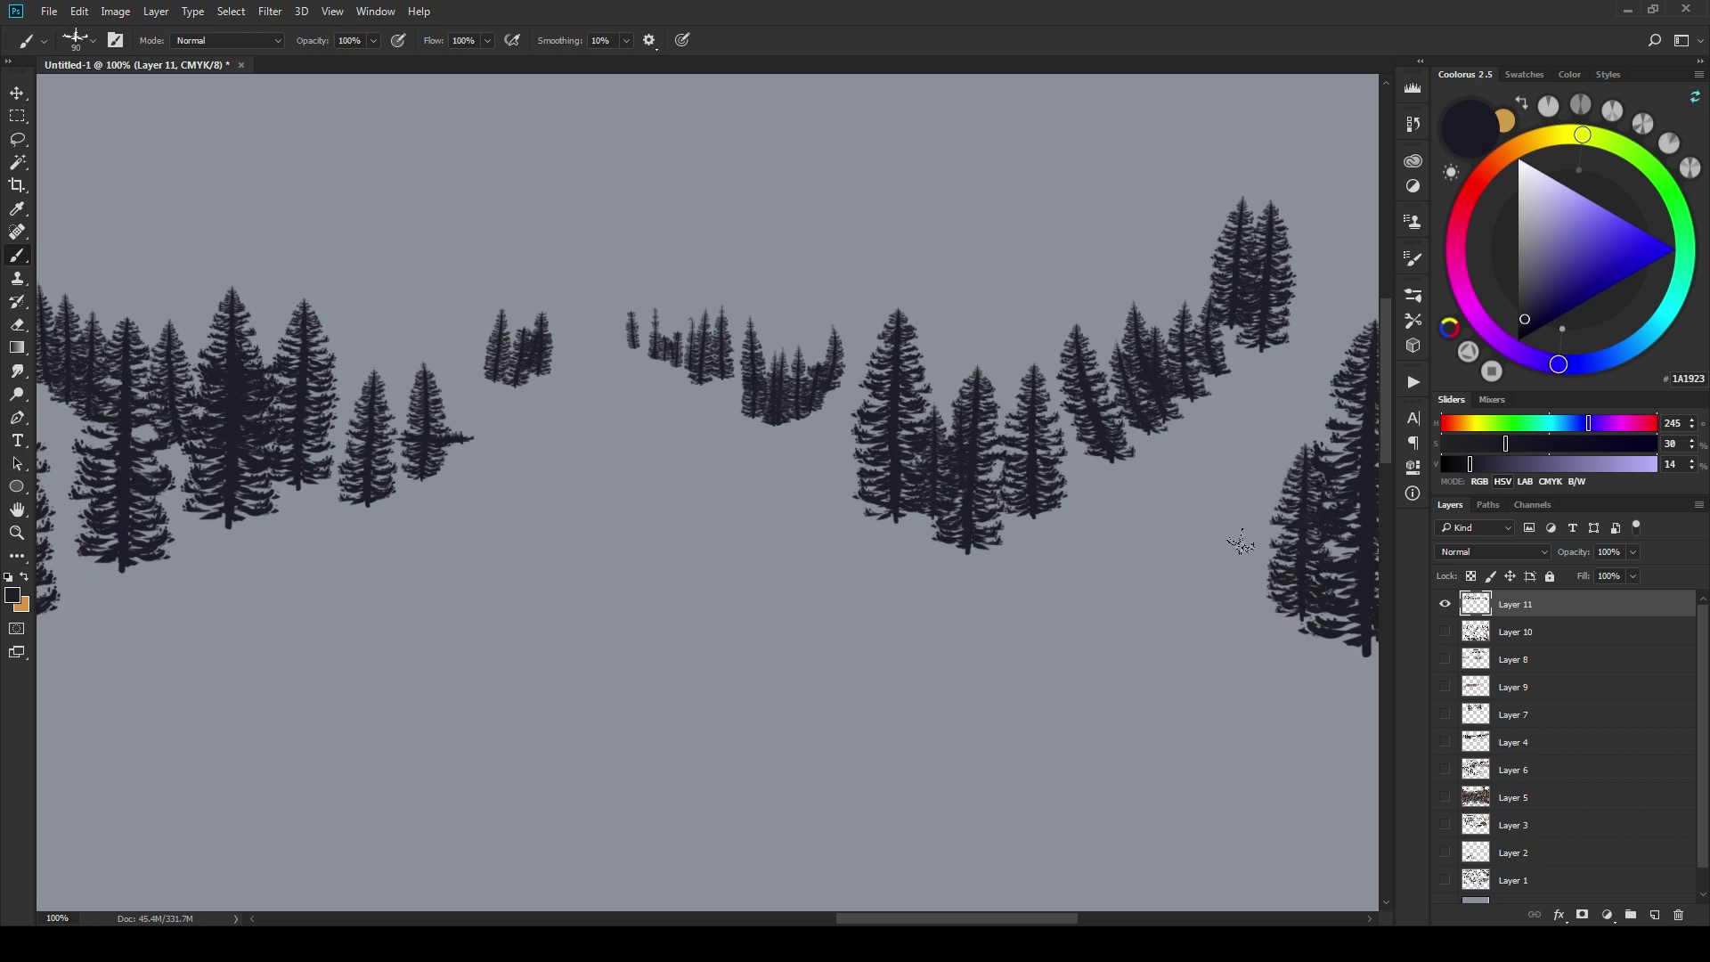
# - Paint a cluster of large overlapping firs on the near side of the large foreground firs, ending with a separate outer fir
pyautogui.moveTo(1262, 580); pyautogui.dragTo(1271, 387)
pyautogui.moveTo(1339, 544); pyautogui.dragTo(1344, 358)
pyautogui.moveTo(1296, 526); pyautogui.dragTo(1293, 344)
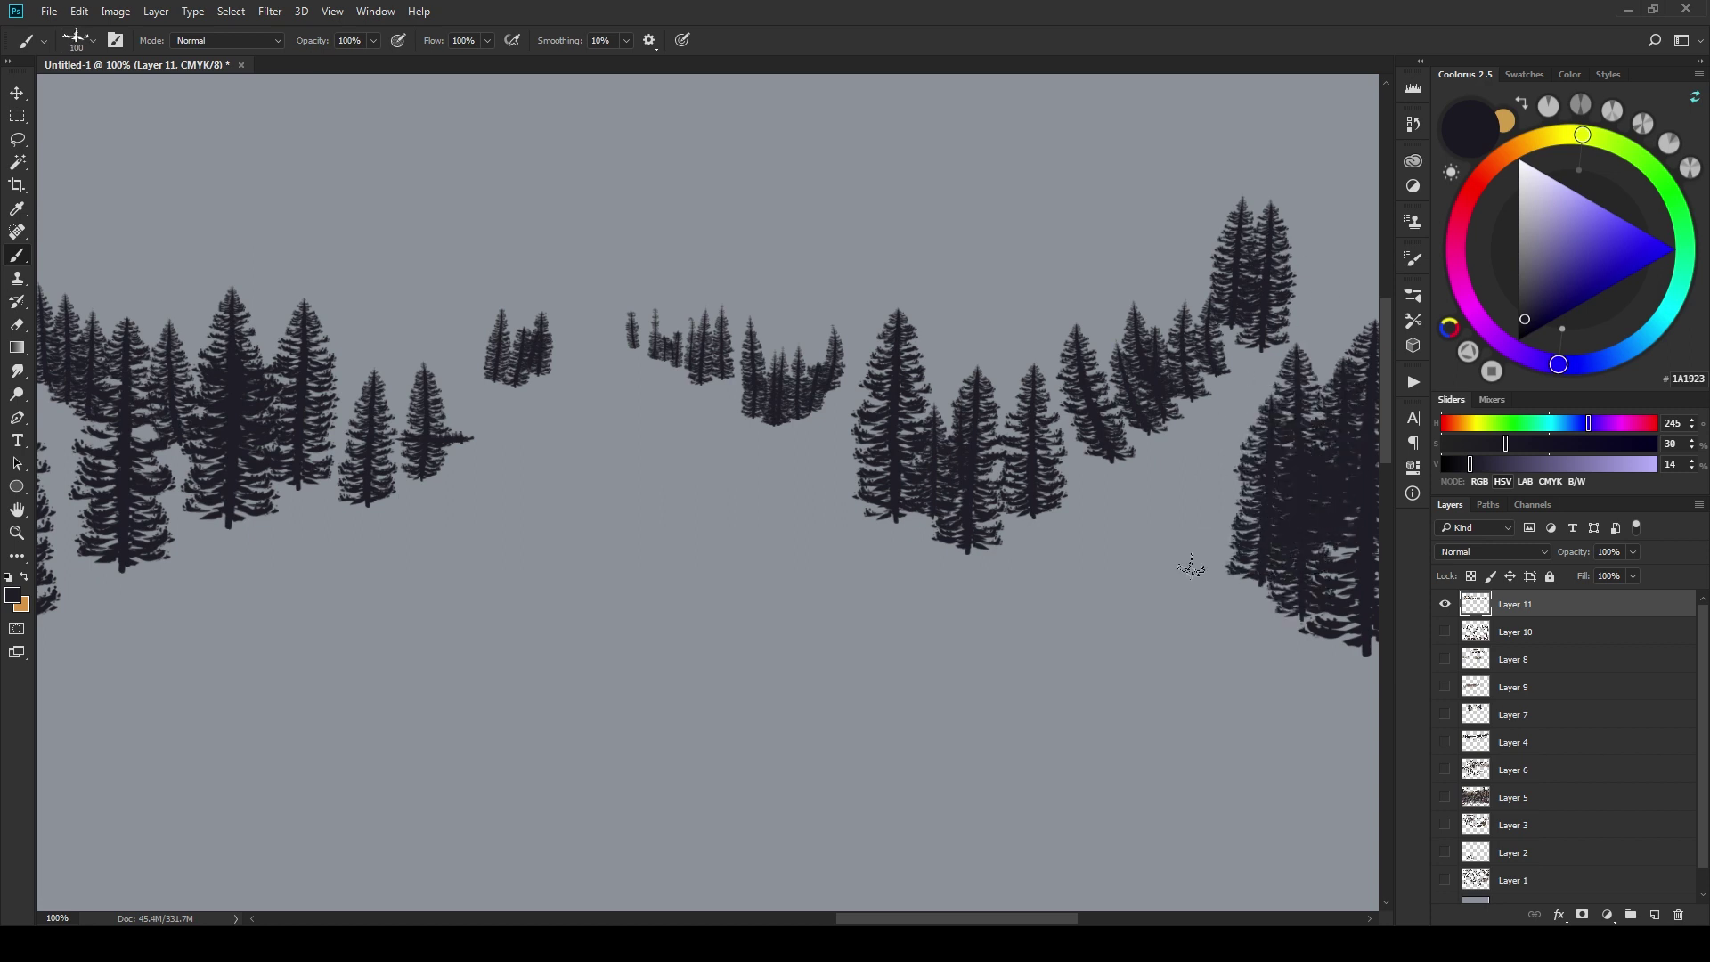
pyautogui.moveTo(1194, 584); pyautogui.dragTo(1206, 405)
pyautogui.moveTo(971, 561); pyautogui.dragTo(1084, 565)
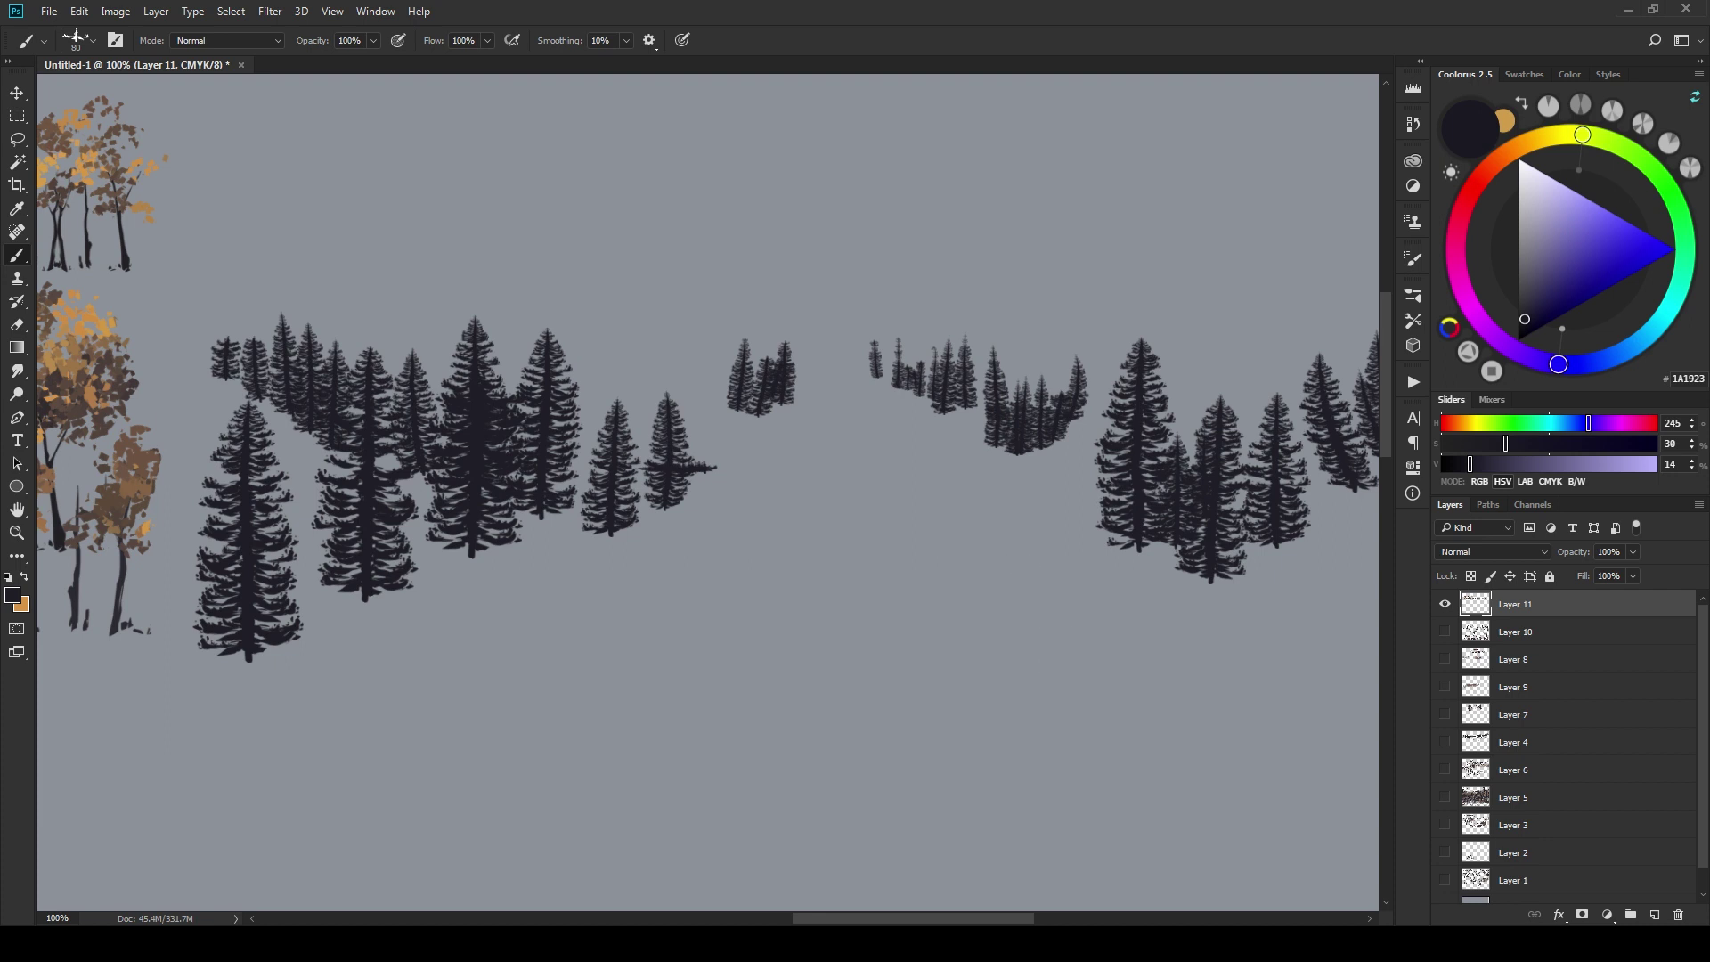
pyautogui.rightClick(961, 499)
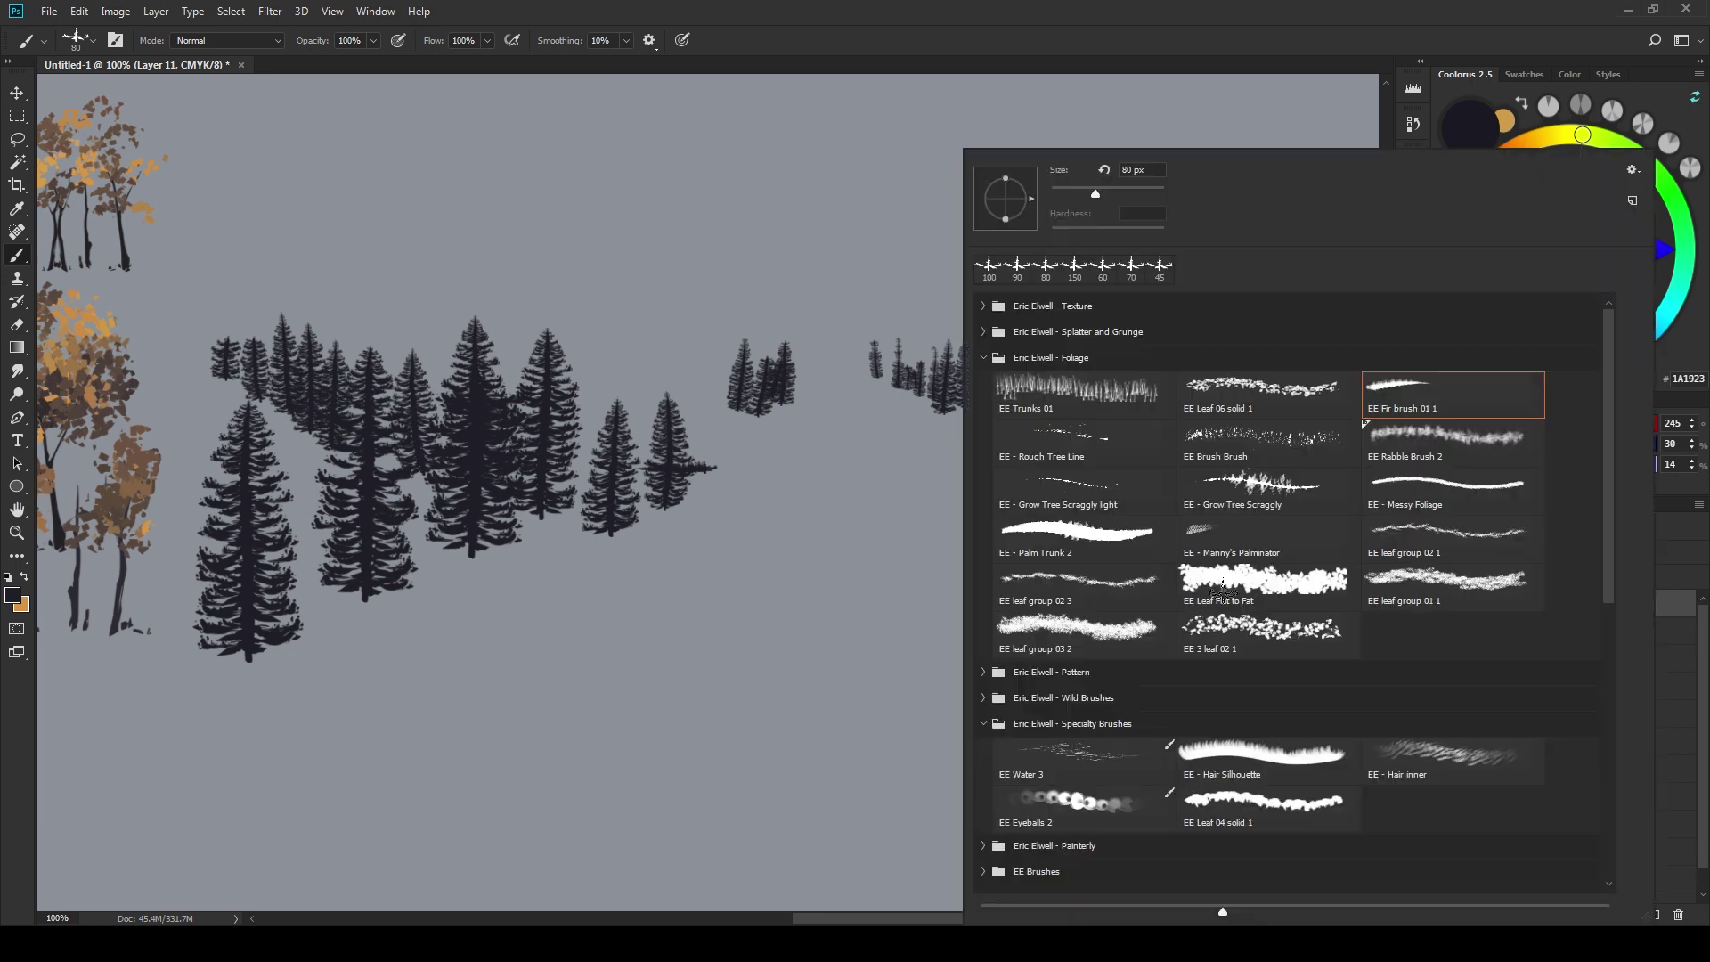
pyautogui.click(1086, 458)
pyautogui.click(773, 552)
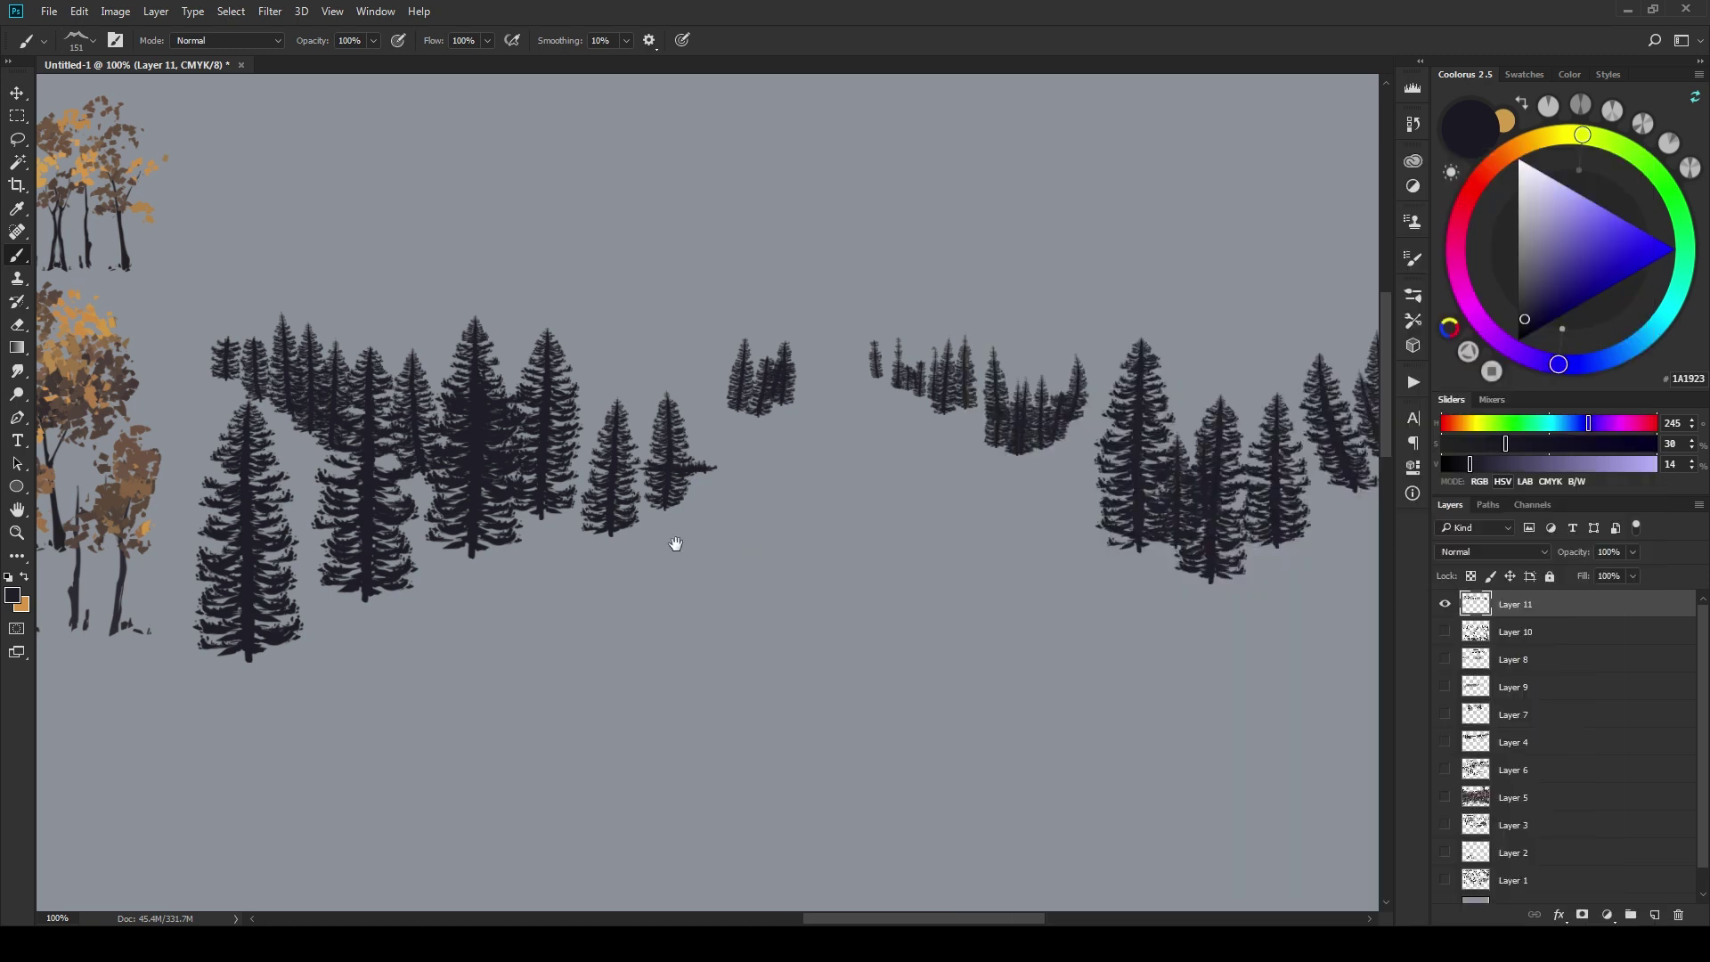
pyautogui.hscroll(2, 677, 542)
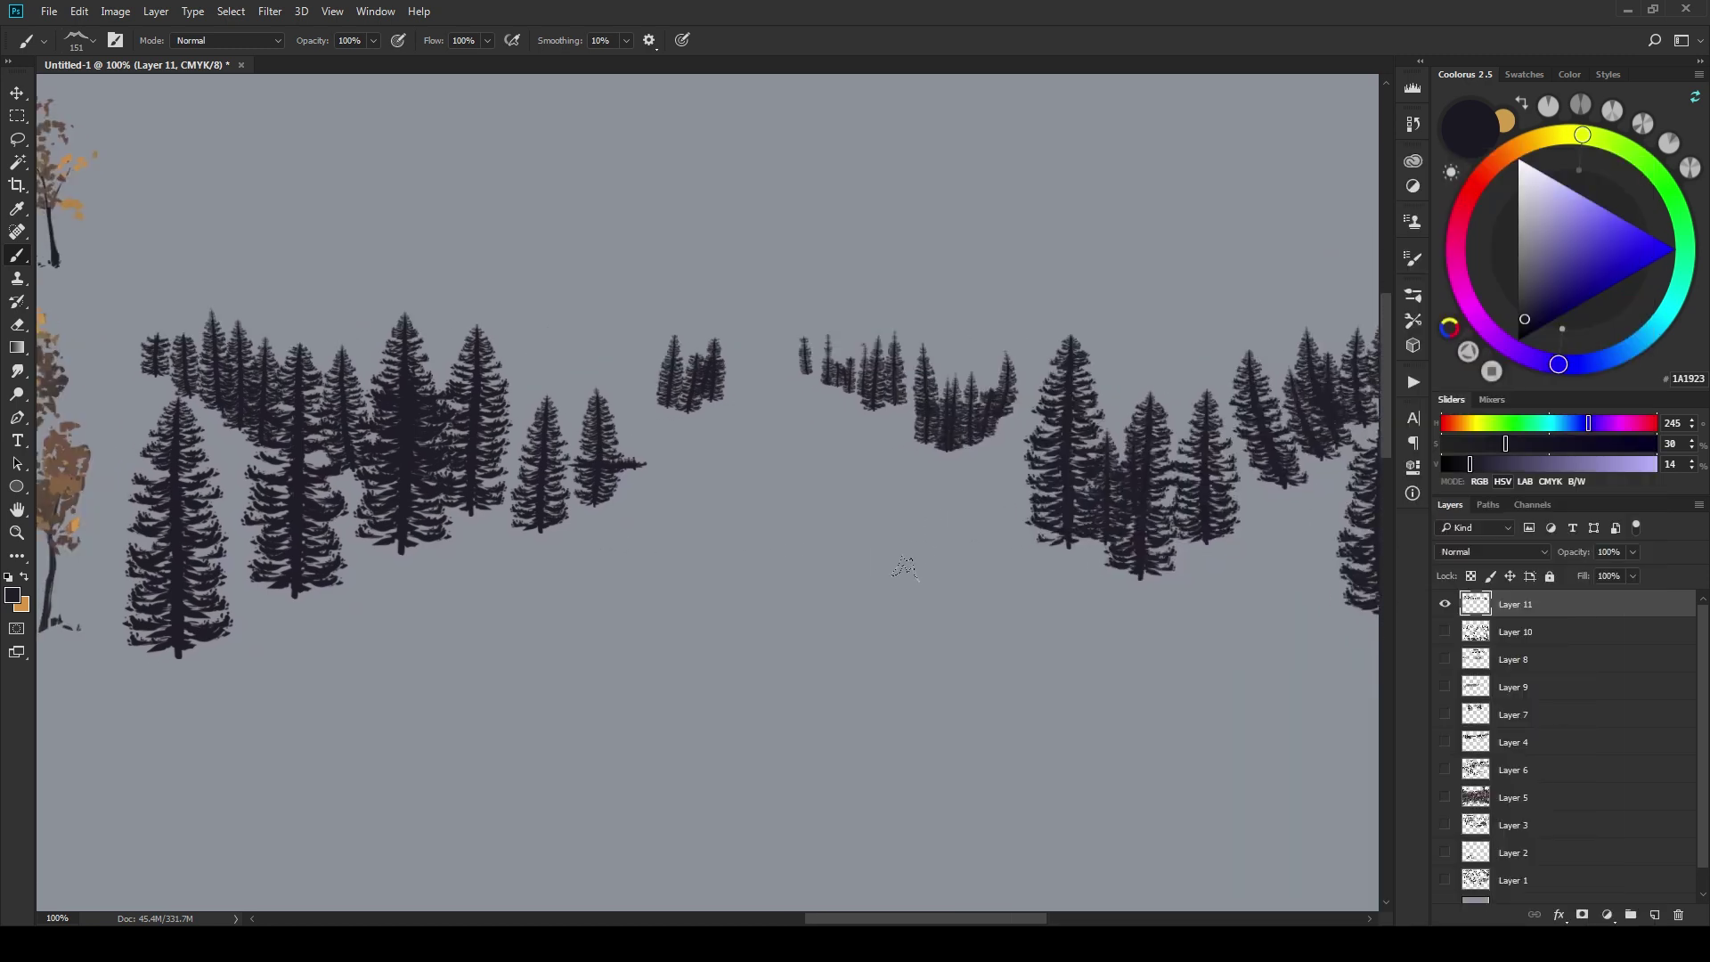
# - Choose the EE Brush Brush and paint fine, faint grass around the bases of the most distant firs
pyautogui.rightClick(962, 526)
pyautogui.click(1294, 448)
pyautogui.click(763, 599)
pyautogui.hscroll(-3, 935, 593)
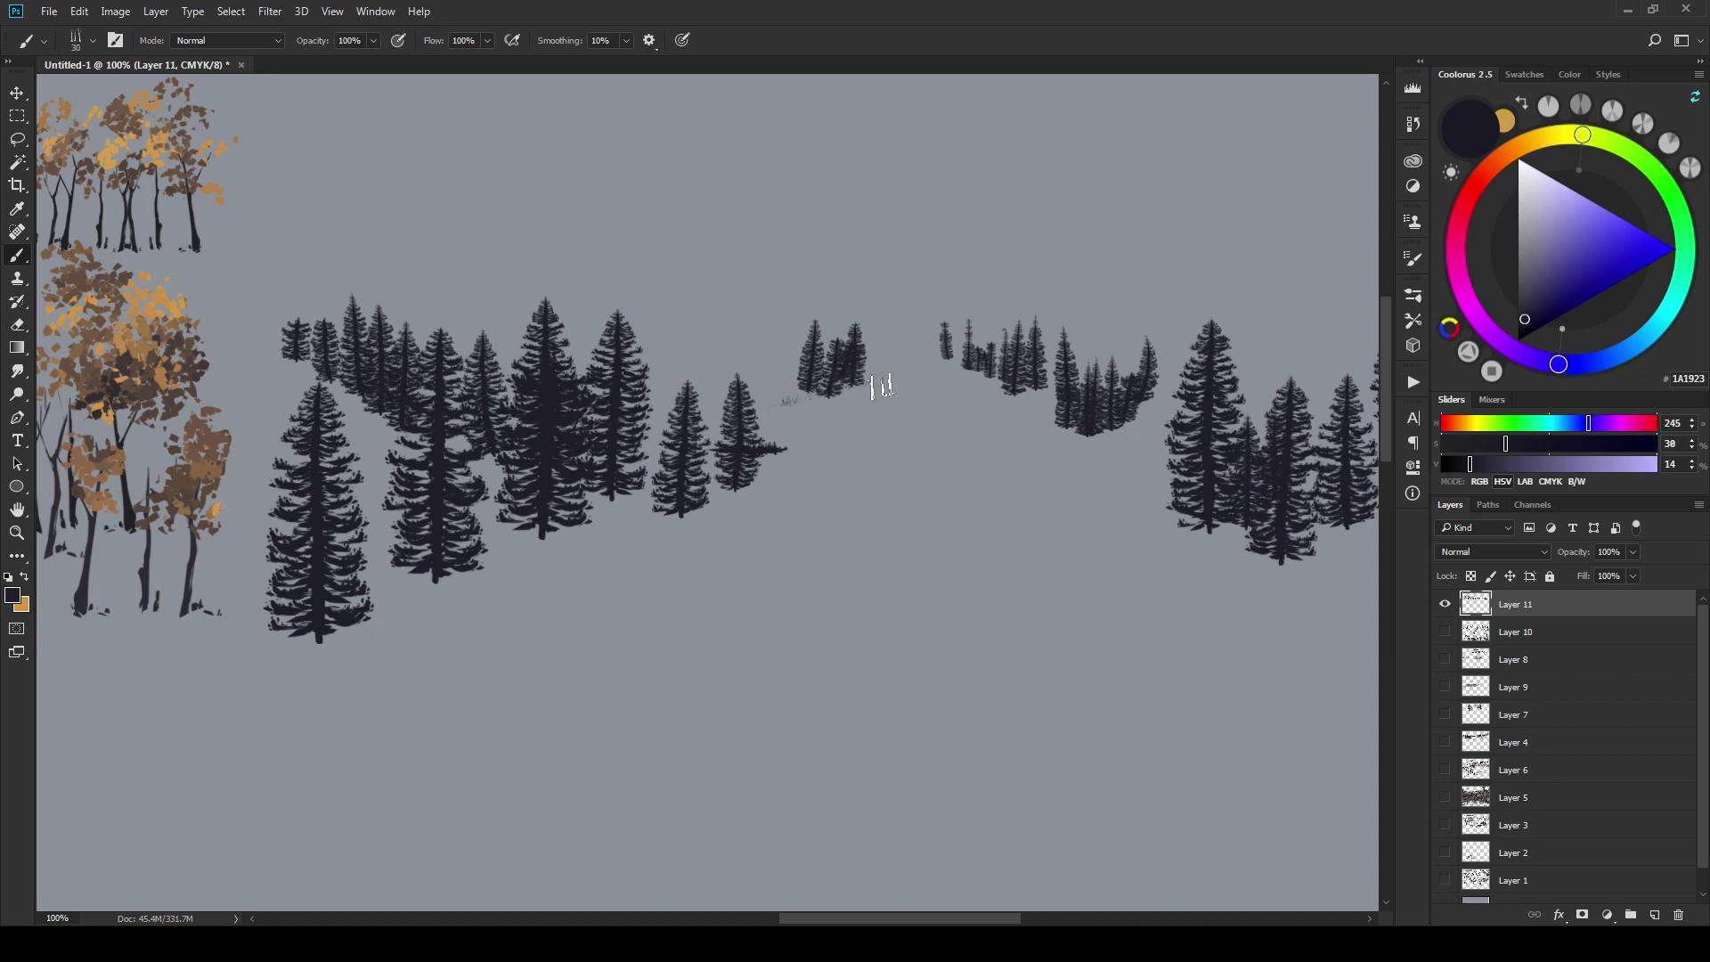
pyautogui.moveTo(881, 385); pyautogui.dragTo(753, 405)
pyautogui.moveTo(157, 561); pyautogui.dragTo(259, 513)
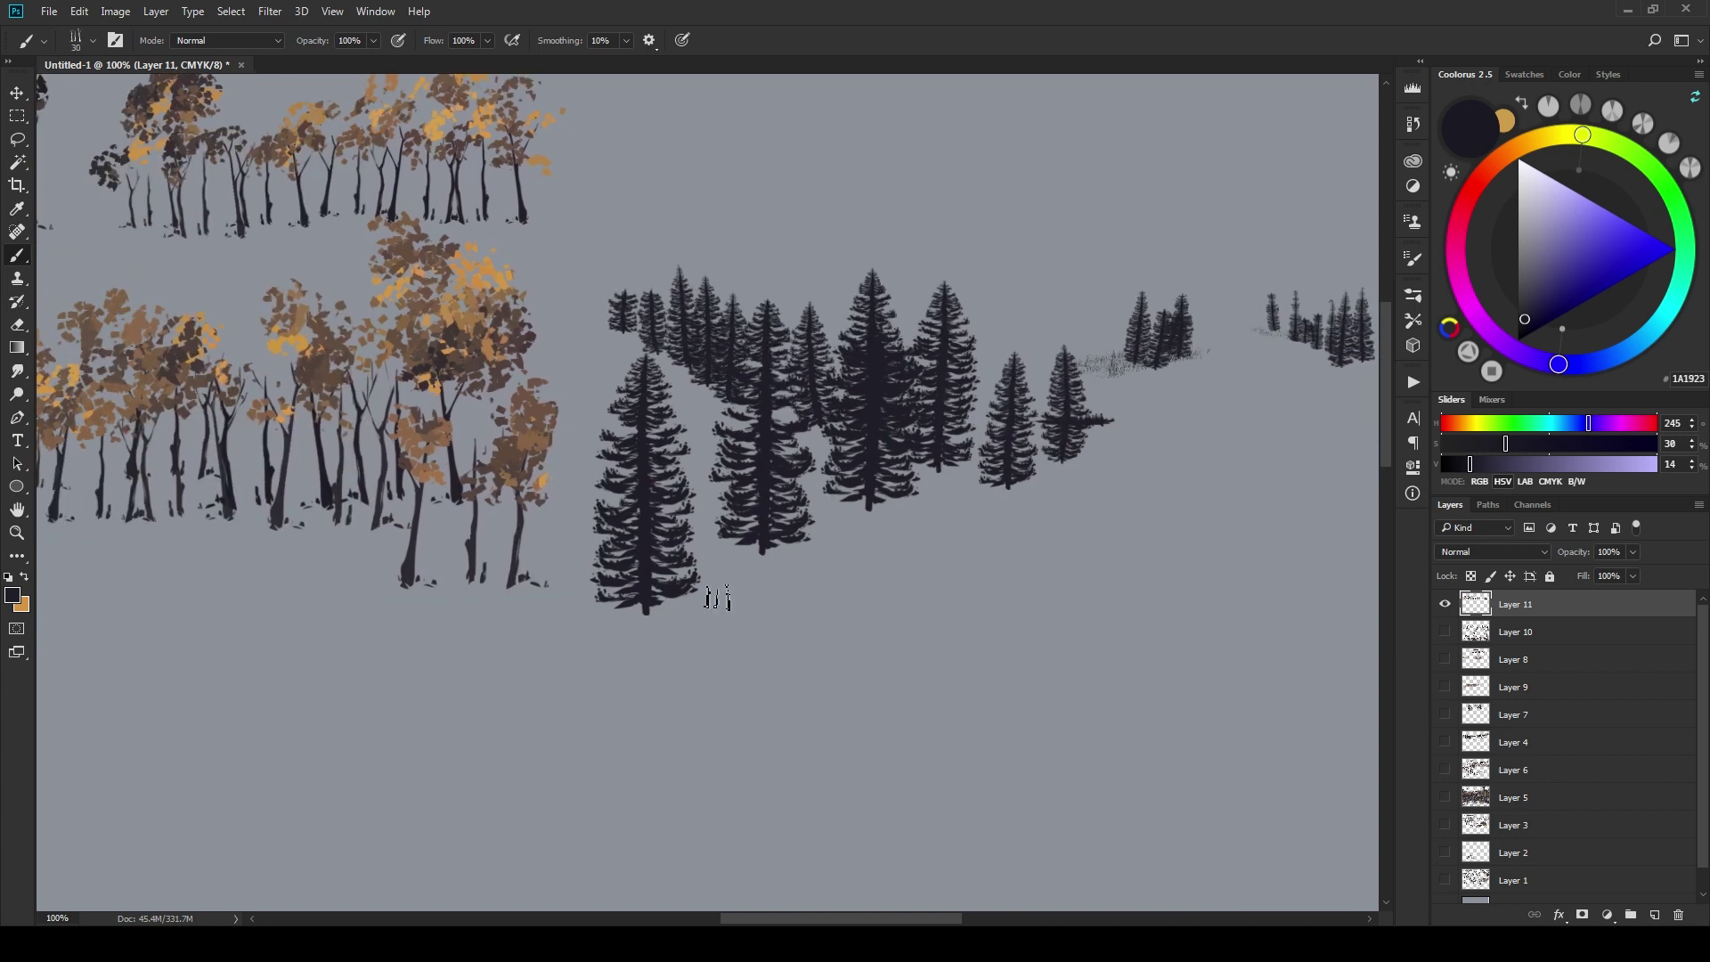
# - Enlarge the grass brush and paint grass strips under the large firs beside the autumn trees
pyautogui.press(']')
pyautogui.press(']')
pyautogui.press(']')
pyautogui.press(']')
pyautogui.press(']')
pyautogui.moveTo(624, 596); pyautogui.dragTo(1011, 547)
pyautogui.moveTo(1064, 490); pyautogui.dragTo(766, 523)
pyautogui.moveTo(880, 554); pyautogui.dragTo(700, 583)
# - Enlarge the grass brush slightly and paint grass at the bases of the distant clump and the large fir group across the clearing
pyautogui.press(']')
pyautogui.press(']')
pyautogui.moveTo(1002, 463); pyautogui.dragTo(801, 445)
pyautogui.moveTo(1195, 487)
pyautogui.mouseDown()
pyautogui.moveTo(1023, 508)
pyautogui.moveTo(871, 477)
pyautogui.mouseUp()
pyautogui.moveTo(1203, 492); pyautogui.dragTo(1024, 499)
pyautogui.moveTo(1165, 390); pyautogui.dragTo(1065, 397)
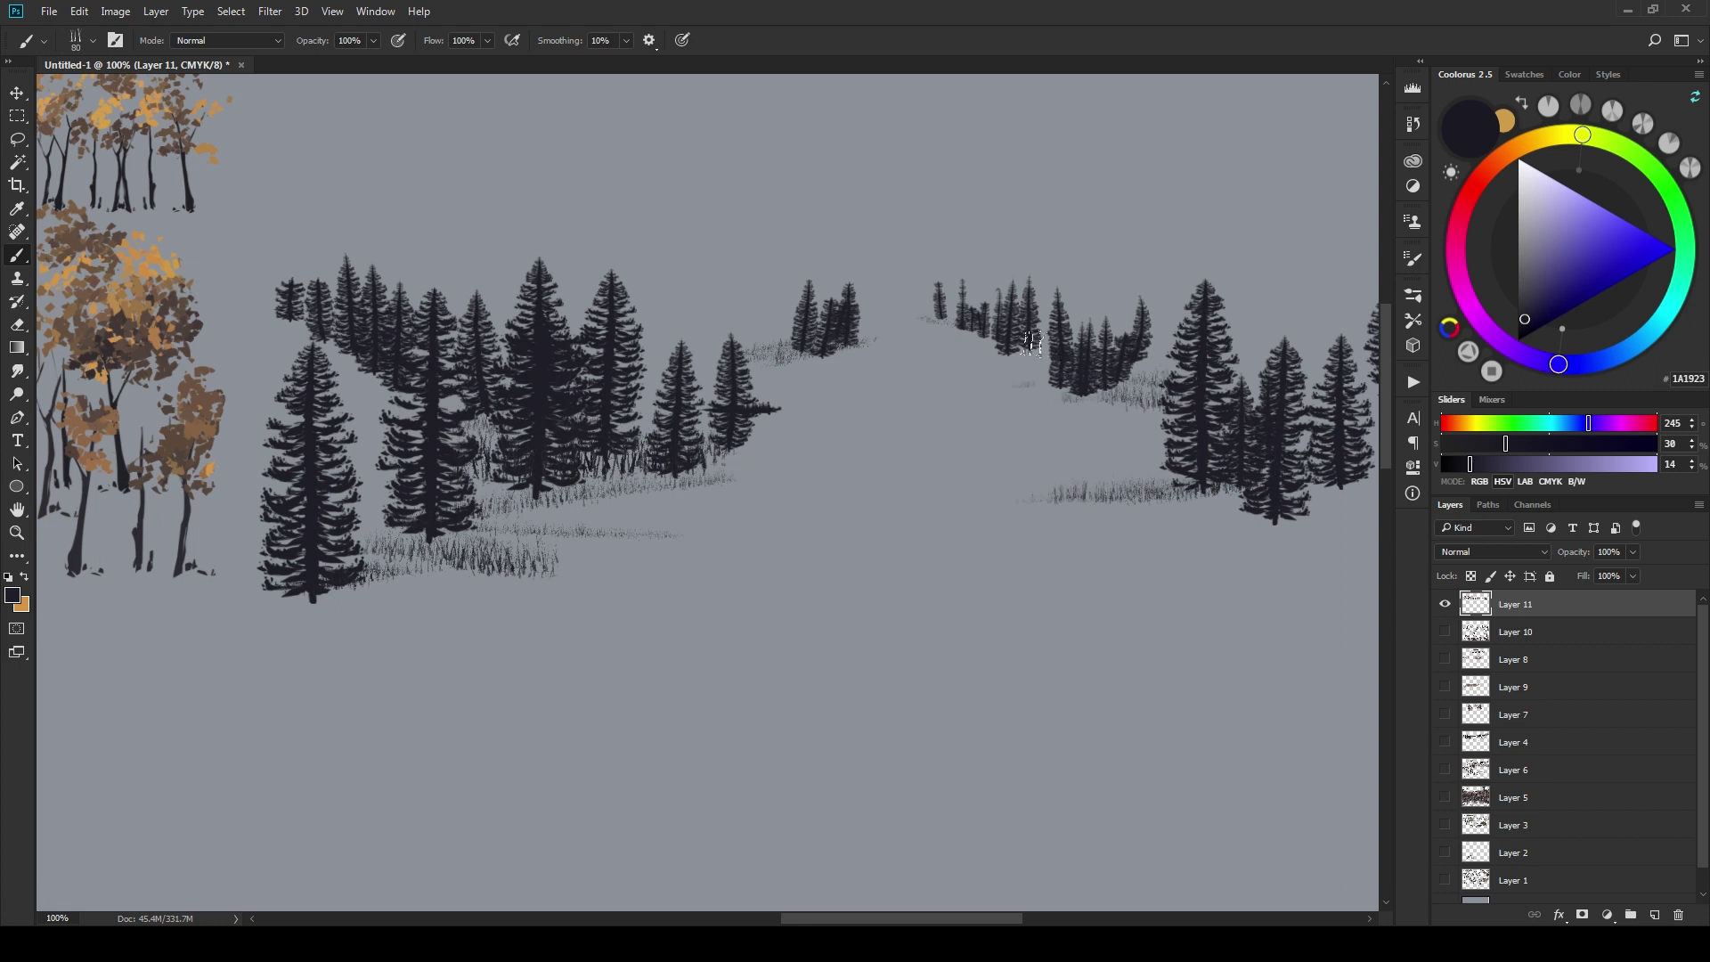
# - Set the grass brush to 70 px and paint thin grass strips across the clearing between the two fir groups
pyautogui.press(']')
pyautogui.press(']')
pyautogui.press(']')
pyautogui.moveTo(637, 388); pyautogui.dragTo(860, 408)
pyautogui.moveTo(744, 439)
pyautogui.mouseDown()
pyautogui.moveTo(900, 444)
pyautogui.moveTo(542, 433)
pyautogui.mouseUp()
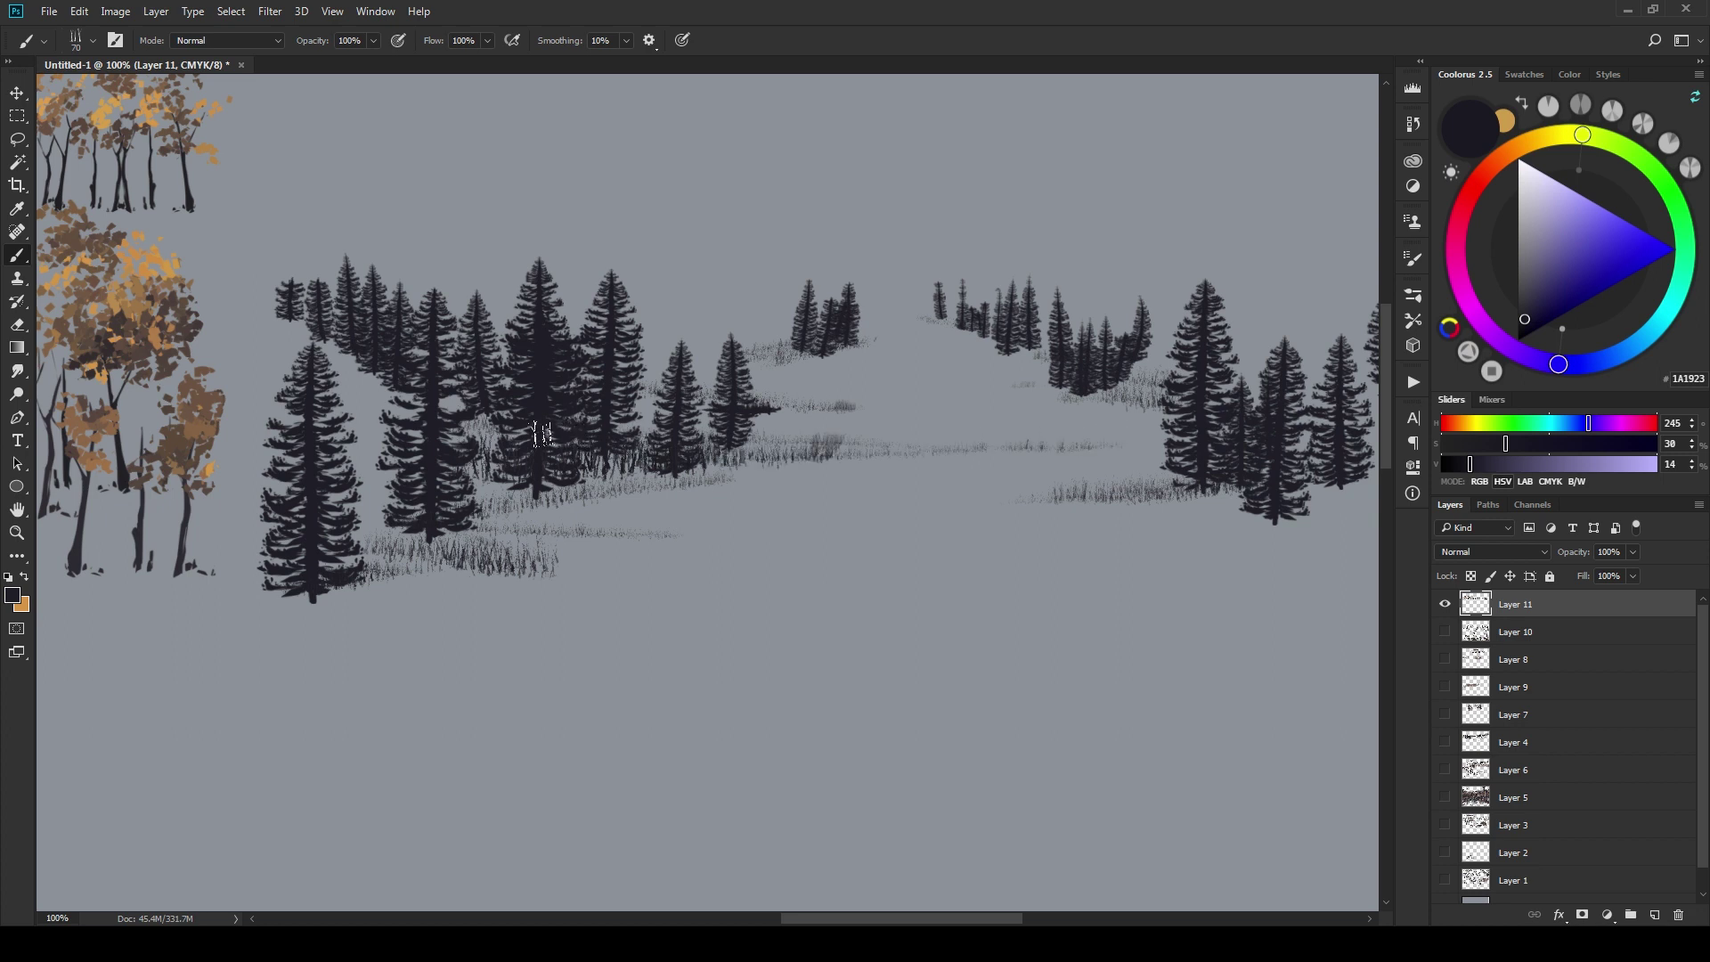
# - Paint grass patches around the large foreground firs near the canvas edge, increasing the grass brush to 100 px
pyautogui.moveTo(1135, 579); pyautogui.dragTo(989, 586)
pyautogui.press(']')
pyautogui.moveTo(1221, 570); pyautogui.dragTo(980, 575)
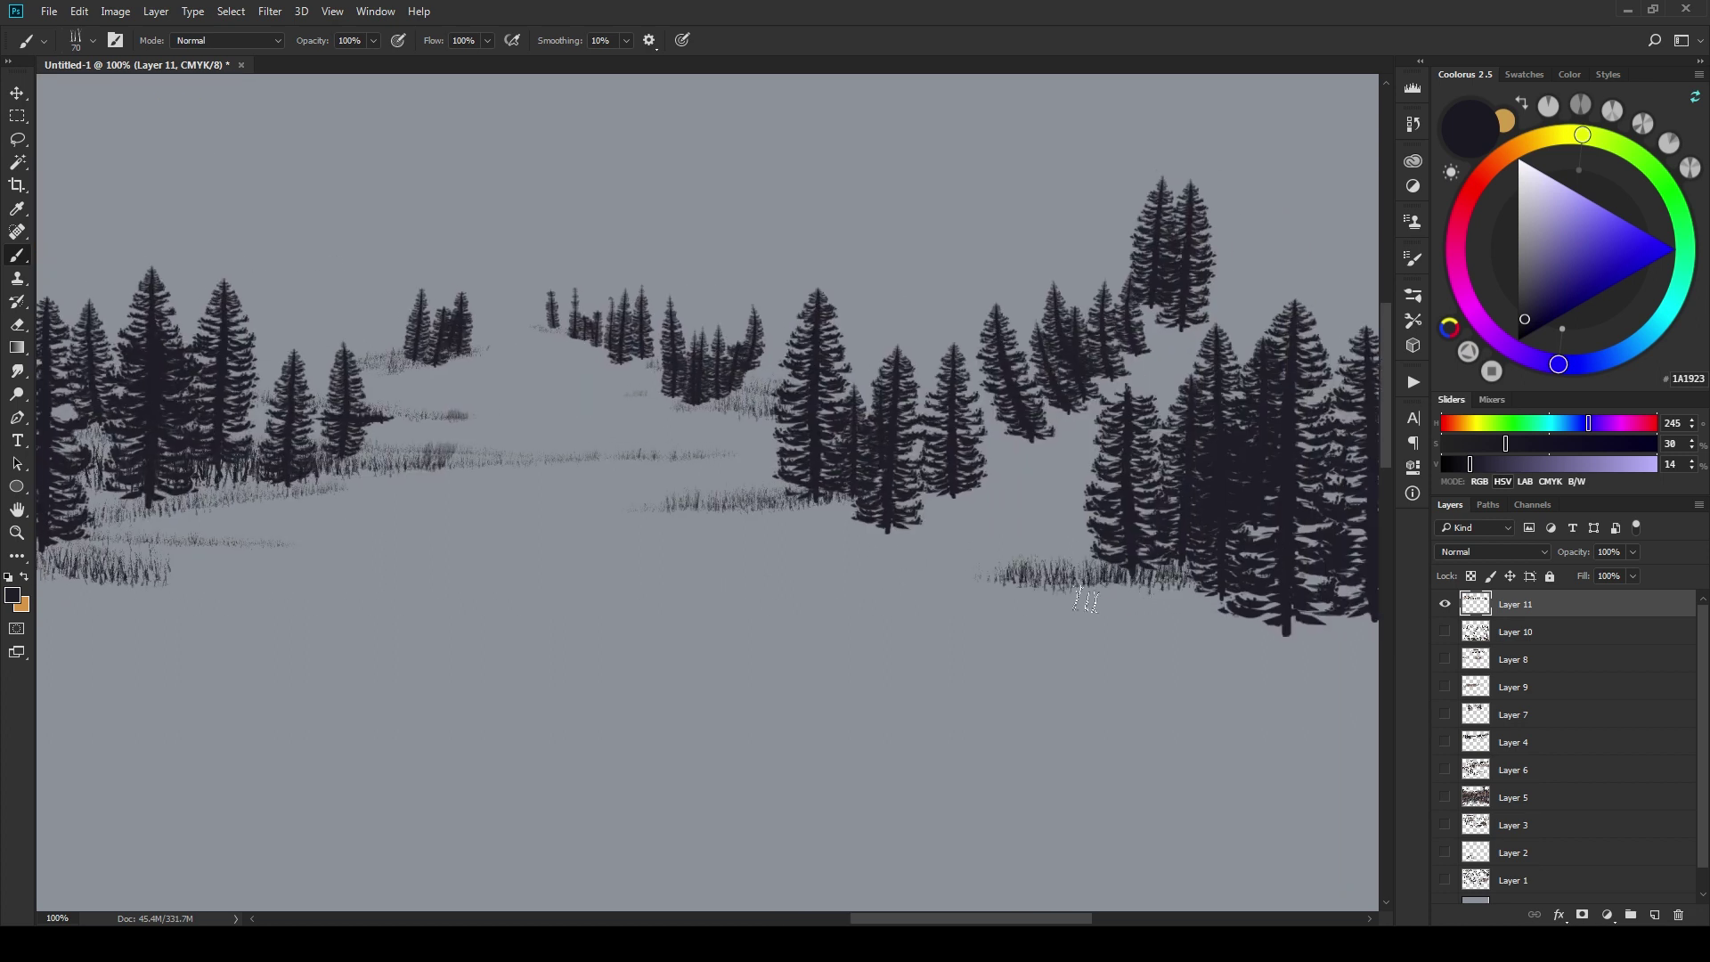
pyautogui.moveTo(1173, 614)
pyautogui.mouseDown()
pyautogui.moveTo(1261, 612)
pyautogui.moveTo(1092, 611)
pyautogui.moveTo(1269, 626)
pyautogui.mouseUp()
pyautogui.press(']')
pyautogui.press(']')
pyautogui.moveTo(1216, 663); pyautogui.dragTo(994, 677)
pyautogui.moveTo(1136, 602)
pyautogui.mouseDown()
pyautogui.moveTo(1336, 592)
pyautogui.moveTo(1011, 589)
pyautogui.mouseUp()
pyautogui.moveTo(1146, 577); pyautogui.dragTo(1016, 584)
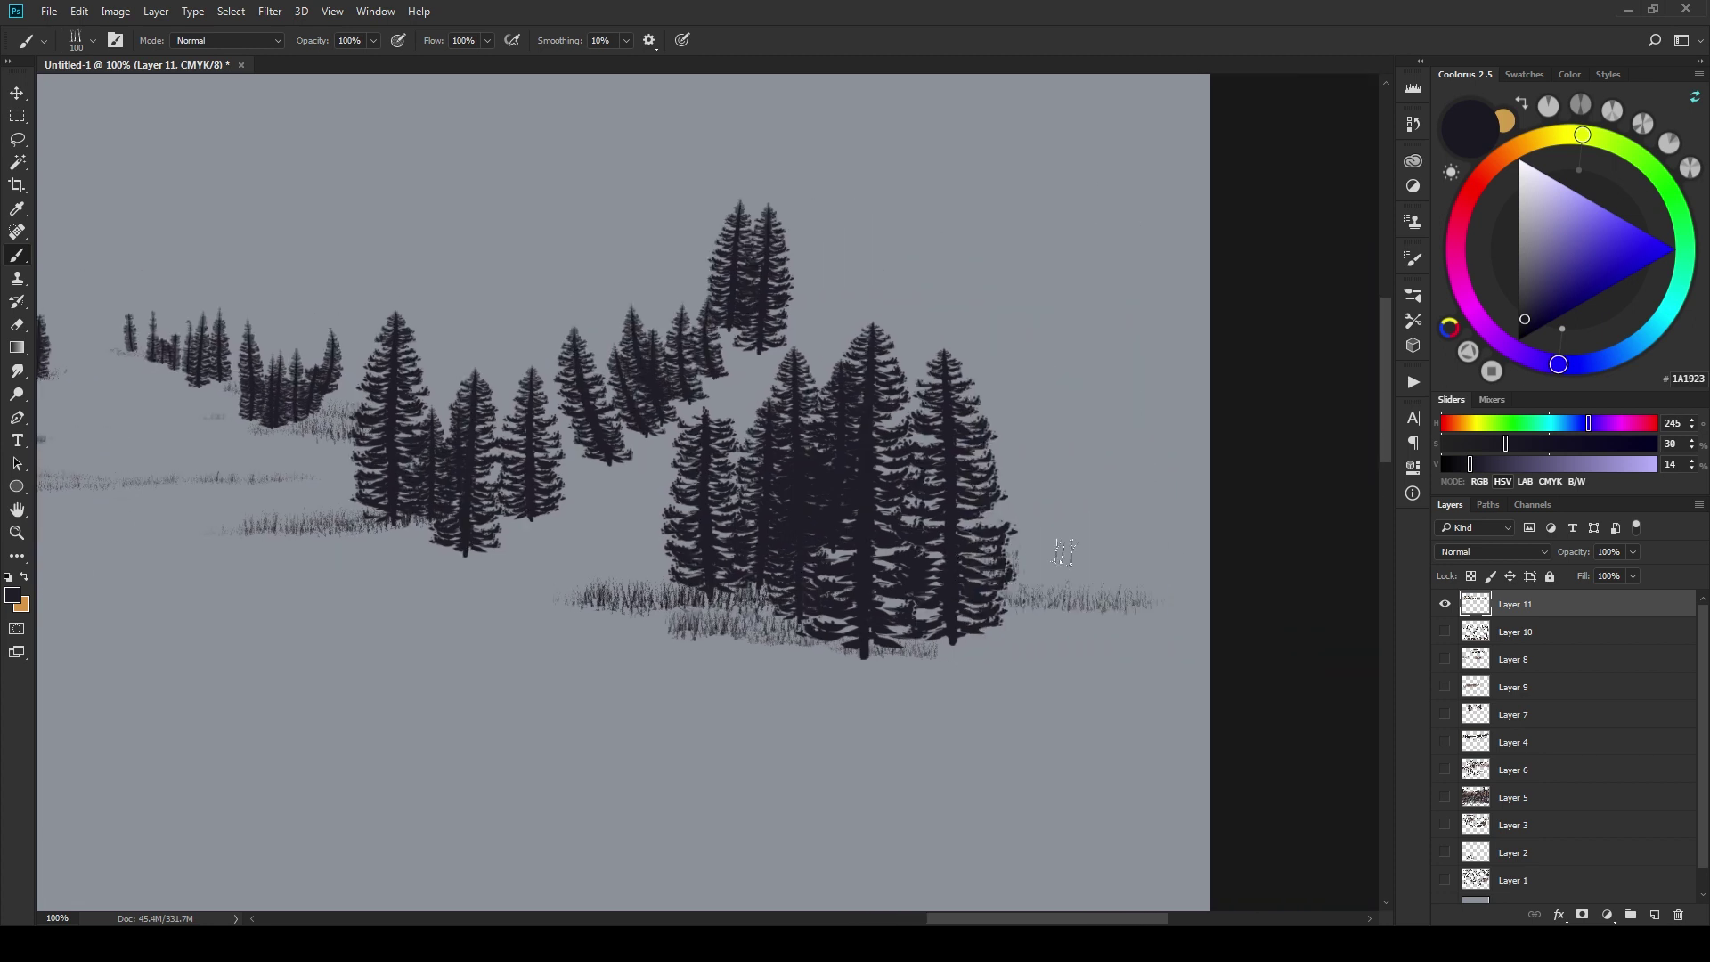
pyautogui.moveTo(756, 328)
pyautogui.mouseDown()
pyautogui.moveTo(708, 385)
pyautogui.moveTo(827, 370)
pyautogui.mouseUp()
pyautogui.moveTo(1025, 434); pyautogui.dragTo(1189, 465)
# - Paint a sloping grass strip from the smallest firs up to the autumn tree foliage
pyautogui.moveTo(783, 523); pyautogui.dragTo(1149, 490)
pyautogui.moveTo(791, 523); pyautogui.dragTo(1198, 547)
pyautogui.moveTo(681, 430); pyautogui.dragTo(858, 446)
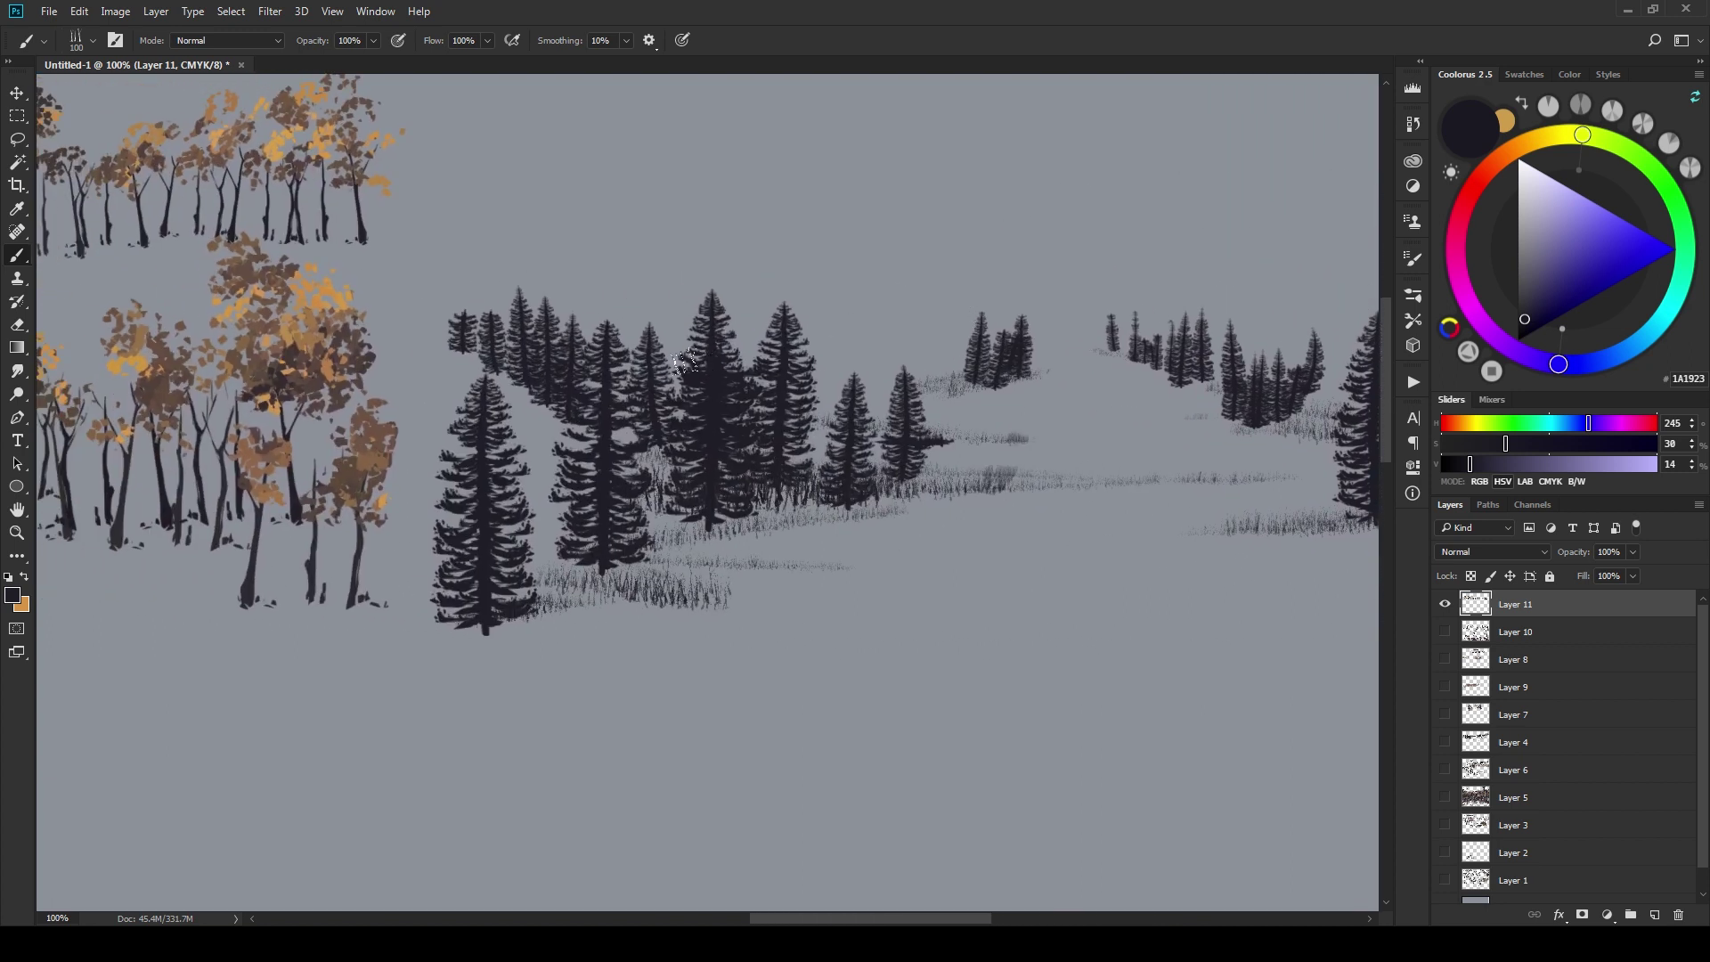
pyautogui.moveTo(415, 343); pyautogui.dragTo(485, 379)
pyautogui.moveTo(311, 312); pyautogui.dragTo(445, 352)
# - Paint long grass strips under the autumn tree trunks, connecting them to the nearest large fir
pyautogui.moveTo(437, 616); pyautogui.dragTo(576, 552)
pyautogui.moveTo(446, 526); pyautogui.dragTo(565, 557)
pyautogui.moveTo(318, 521); pyautogui.dragTo(427, 548)
pyautogui.moveTo(531, 526); pyautogui.dragTo(694, 556)
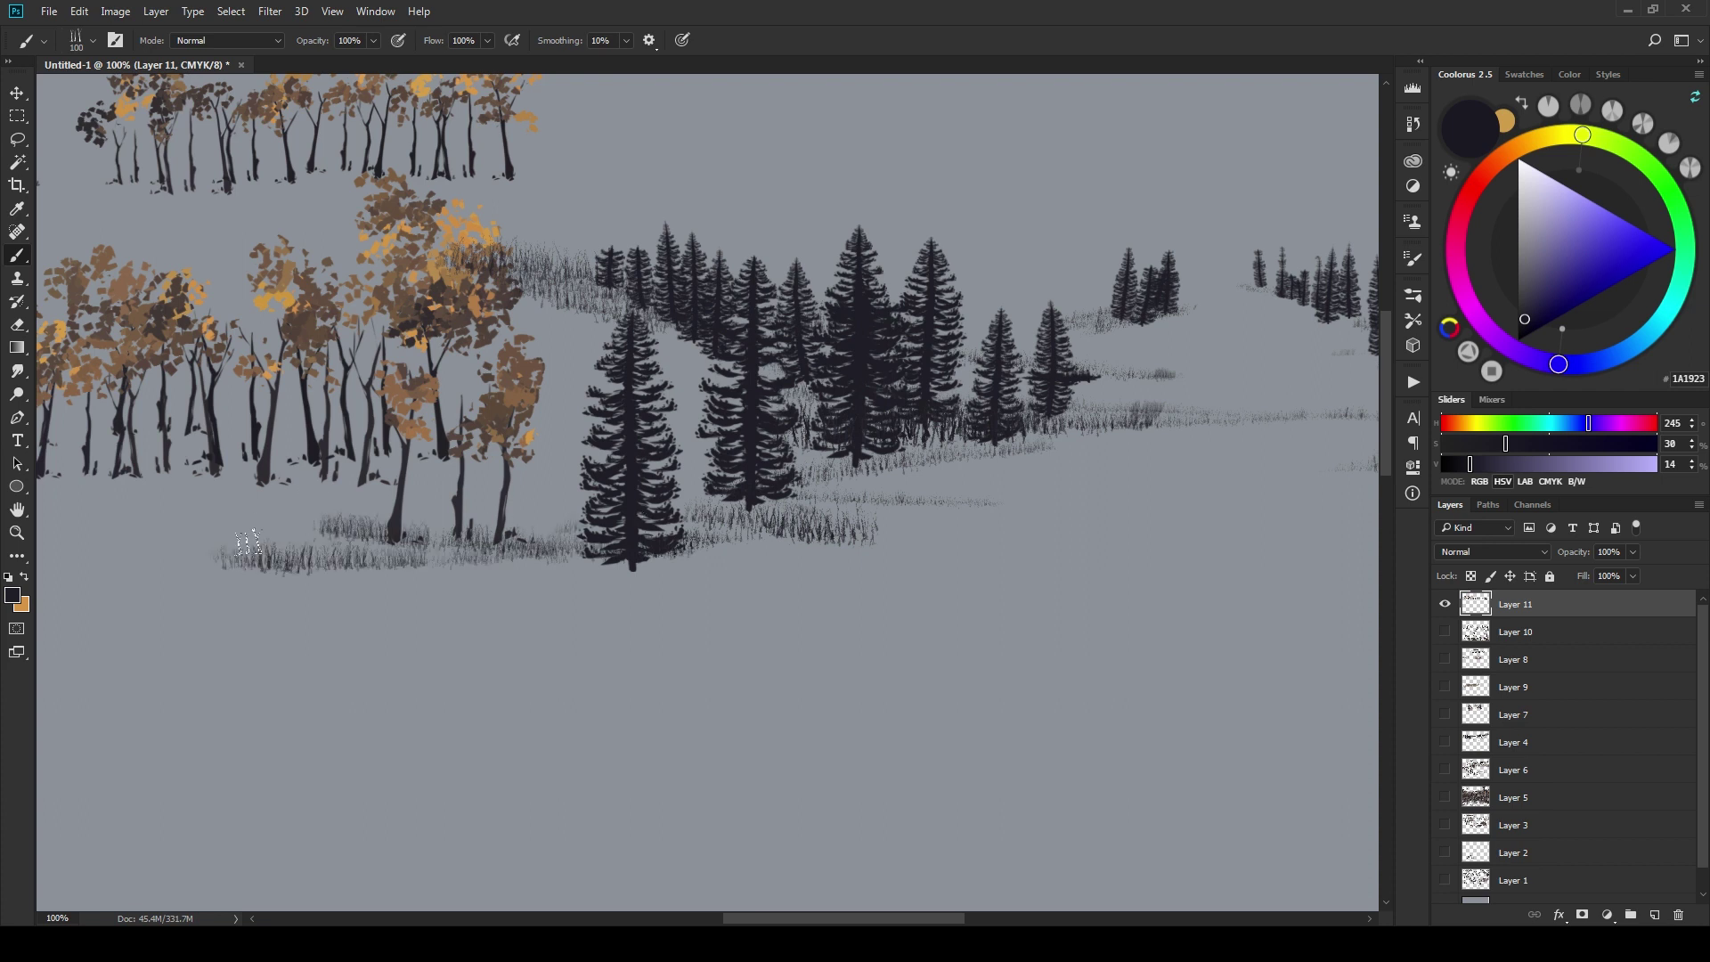
pyautogui.moveTo(213, 557); pyautogui.dragTo(490, 561)
pyautogui.moveTo(1028, 614); pyautogui.dragTo(761, 621)
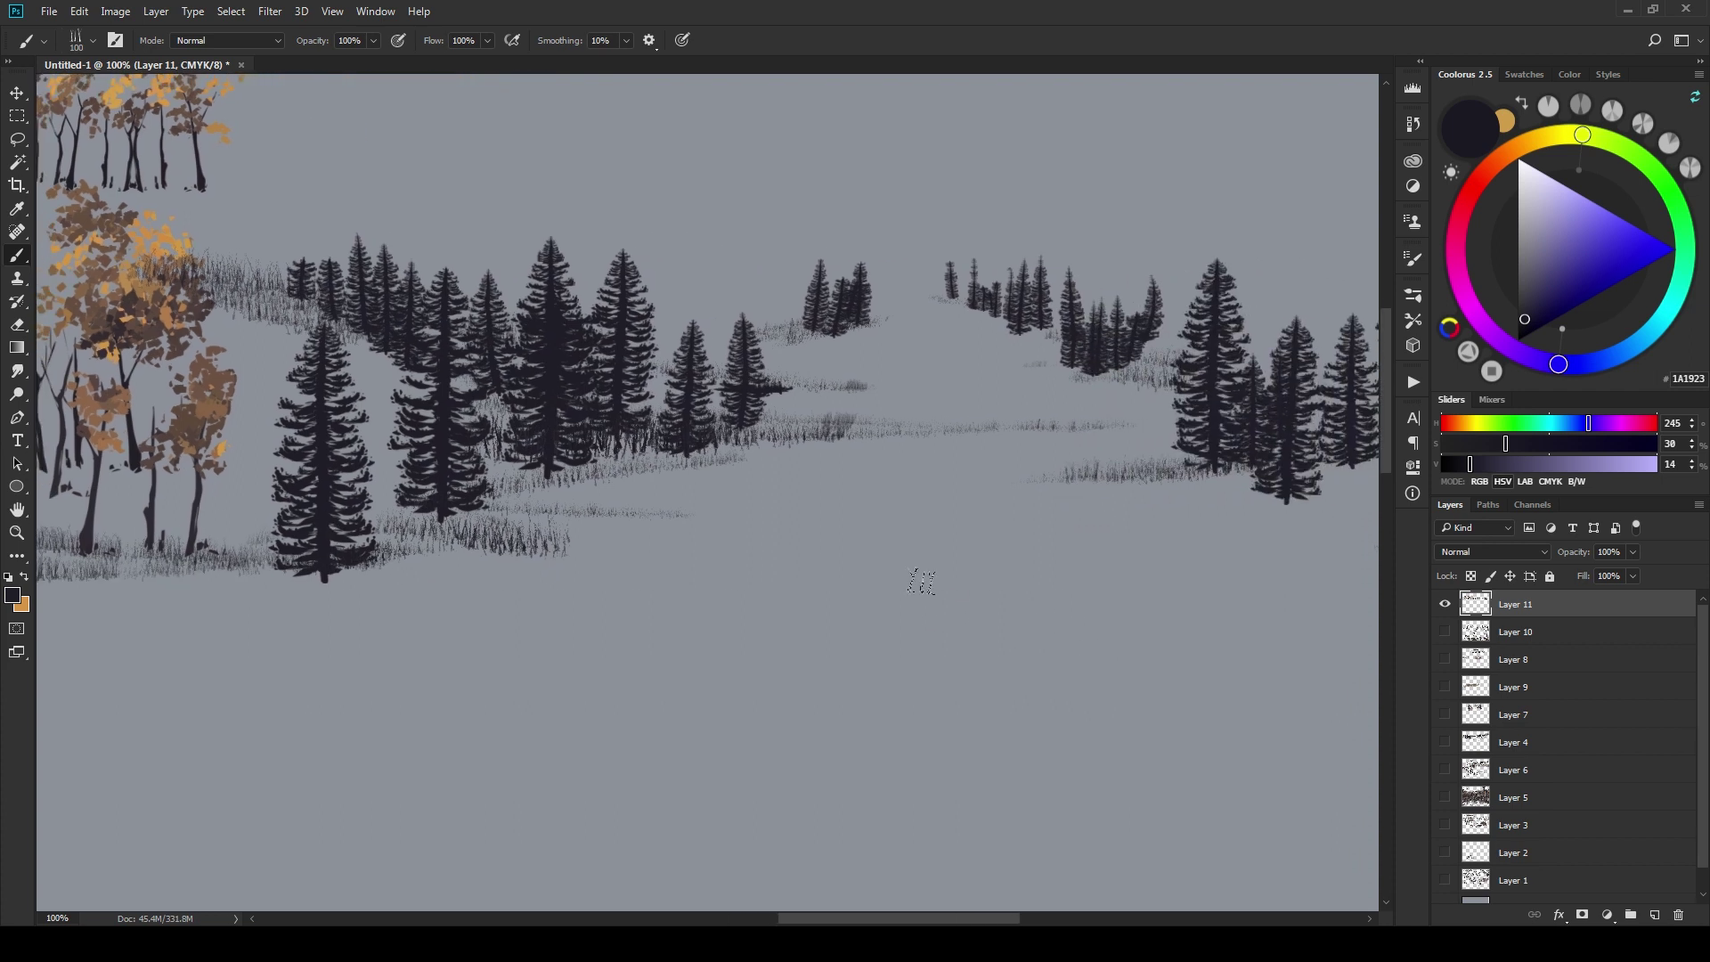
# - Choose the EE - Rough Tree Line brush and paint a ground strip with upright rough conifers in the empty area below
pyautogui.rightClick(889, 530)
pyautogui.click(1036, 460)
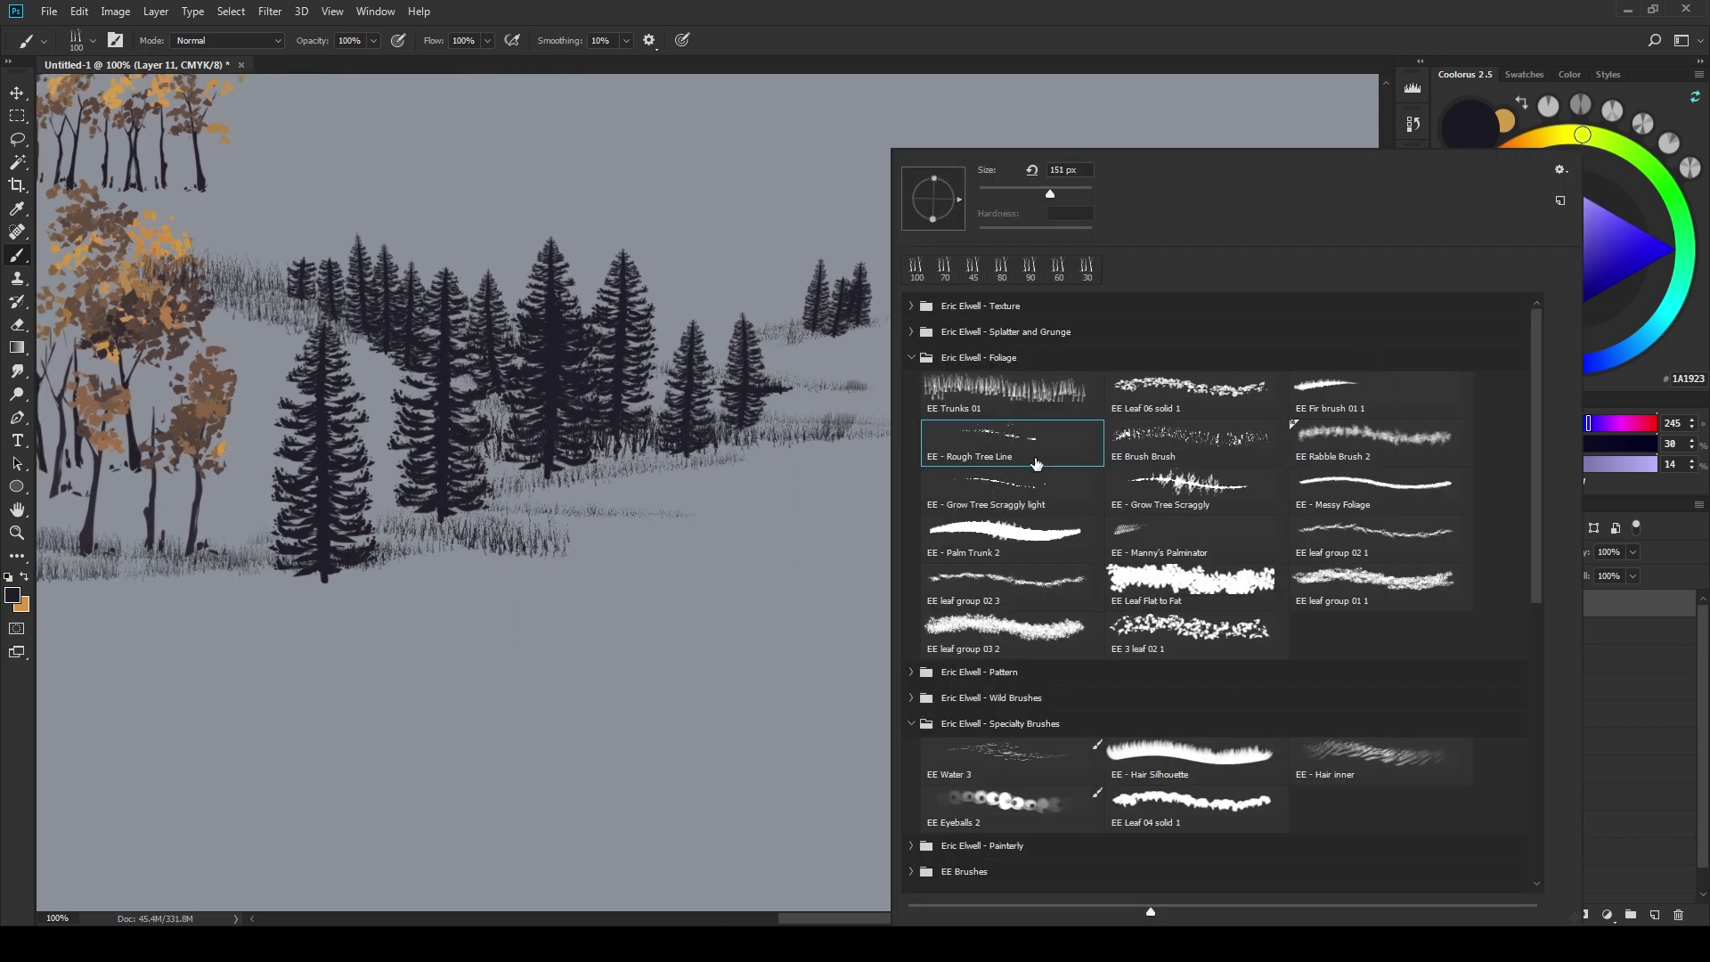
pyautogui.moveTo(761, 624); pyautogui.dragTo(624, 638)
pyautogui.moveTo(1015, 616)
pyautogui.mouseDown()
pyautogui.moveTo(847, 633)
pyautogui.moveTo(861, 634)
pyautogui.moveTo(813, 588)
pyautogui.moveTo(870, 630)
pyautogui.moveTo(997, 561)
pyautogui.moveTo(1033, 580)
pyautogui.moveTo(820, 567)
pyautogui.mouseUp()
pyautogui.moveTo(409, 562); pyautogui.dragTo(358, 531)
pyautogui.moveTo(280, 583)
pyautogui.mouseDown()
pyautogui.moveTo(463, 498)
pyautogui.moveTo(763, 559)
pyautogui.moveTo(628, 504)
pyautogui.moveTo(651, 526)
pyautogui.moveTo(570, 370)
pyautogui.mouseUp()
pyautogui.moveTo(552, 526); pyautogui.dragTo(476, 367)
# - Extend the rough tree group with low shrubs at its left end and smaller trees at its right end, varying the brush size
pyautogui.moveTo(415, 521)
pyautogui.mouseDown()
pyautogui.moveTo(412, 428)
pyautogui.moveTo(343, 421)
pyautogui.moveTo(354, 349)
pyautogui.moveTo(377, 411)
pyautogui.moveTo(390, 300)
pyautogui.moveTo(339, 399)
pyautogui.moveTo(321, 336)
pyautogui.moveTo(307, 470)
pyautogui.moveTo(279, 496)
pyautogui.moveTo(246, 518)
pyautogui.moveTo(174, 481)
pyautogui.mouseUp()
pyautogui.press(']')
pyautogui.press('[')
pyautogui.moveTo(838, 490)
pyautogui.mouseDown()
pyautogui.moveTo(806, 469)
pyautogui.moveTo(805, 390)
pyautogui.moveTo(791, 487)
pyautogui.moveTo(775, 469)
pyautogui.moveTo(763, 502)
pyautogui.moveTo(760, 409)
pyautogui.moveTo(700, 459)
pyautogui.mouseUp()
pyautogui.press('[')
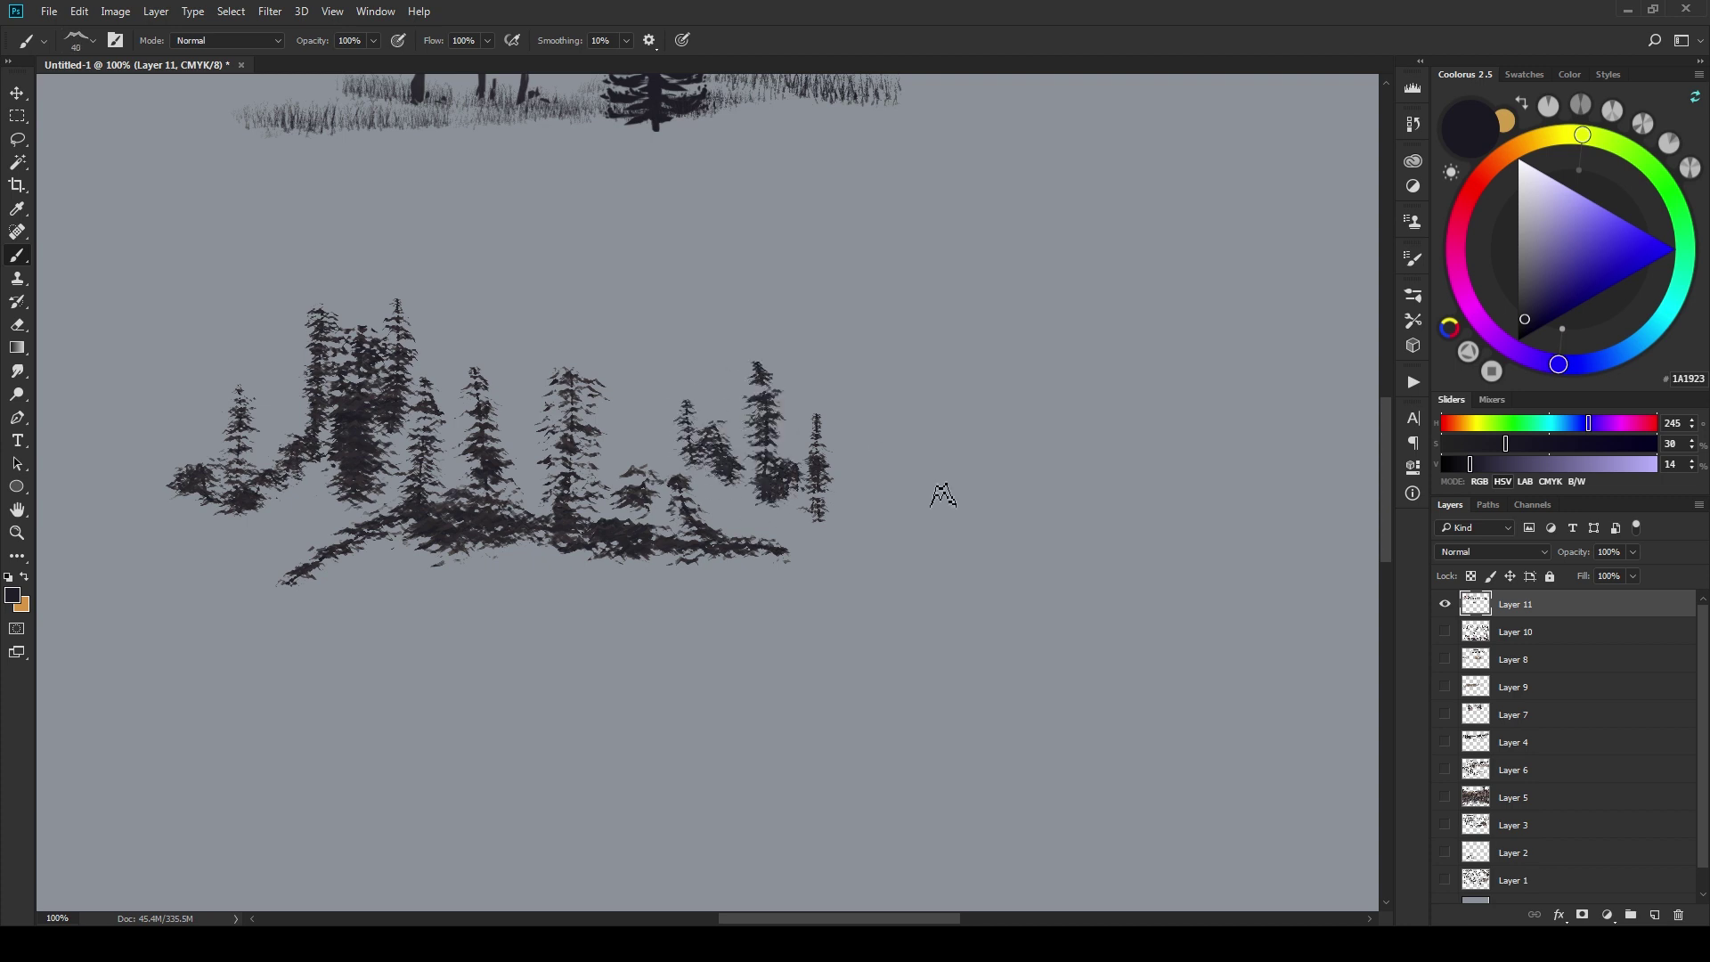
# - Paint a second rough group of thin conifers along a descending ground line to the right of the first group
pyautogui.press(']')
pyautogui.moveTo(915, 557)
pyautogui.mouseDown()
pyautogui.moveTo(977, 569)
pyautogui.moveTo(1019, 431)
pyautogui.moveTo(1076, 604)
pyautogui.moveTo(1104, 579)
pyautogui.moveTo(1120, 512)
pyautogui.moveTo(916, 367)
pyautogui.mouseUp()
pyautogui.moveTo(879, 488); pyautogui.dragTo(884, 481)
pyautogui.moveTo(940, 538); pyautogui.dragTo(944, 517)
pyautogui.moveTo(1003, 592); pyautogui.dragTo(932, 563)
pyautogui.moveTo(811, 452)
pyautogui.mouseDown()
pyautogui.moveTo(847, 484)
pyautogui.moveTo(1134, 596)
pyautogui.mouseUp()
pyautogui.moveTo(744, 472)
pyautogui.mouseDown()
pyautogui.moveTo(960, 517)
pyautogui.moveTo(479, 493)
pyautogui.mouseUp()
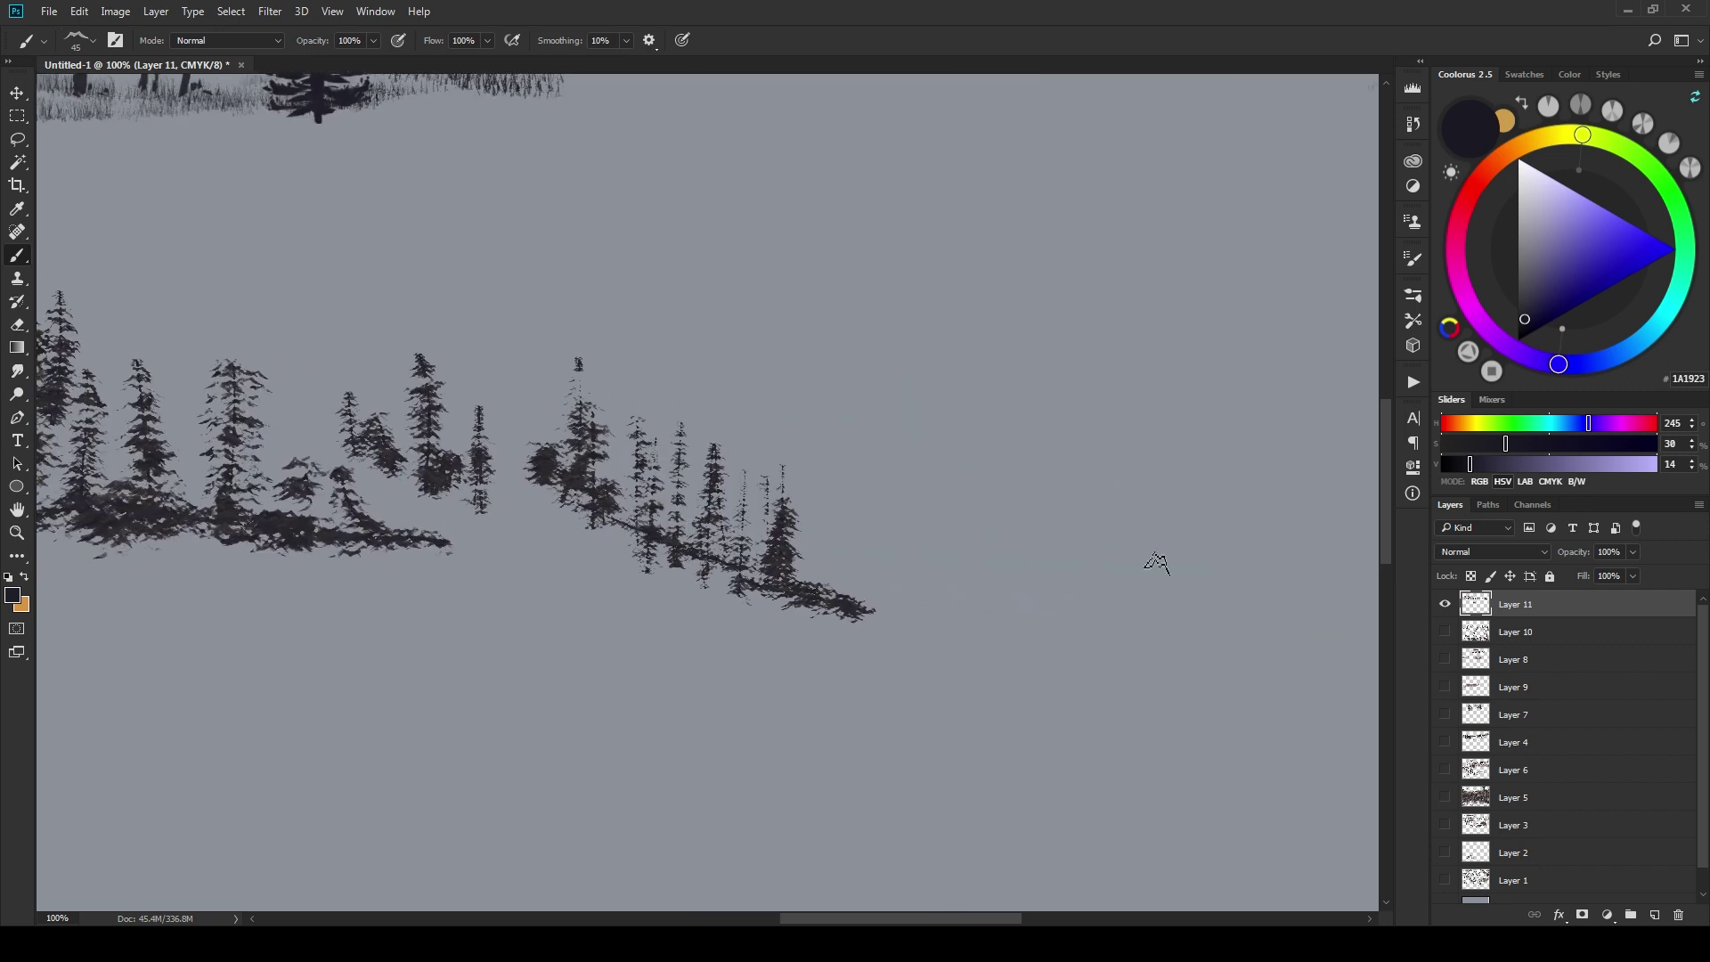
# - Paint a rising ground strip with shrubs on the far right and distant ground strips with a small tree across the gap
pyautogui.moveTo(1109, 573)
pyautogui.mouseDown()
pyautogui.moveTo(1256, 542)
pyautogui.moveTo(1231, 537)
pyautogui.moveTo(1218, 425)
pyautogui.moveTo(1194, 530)
pyautogui.moveTo(1222, 543)
pyautogui.moveTo(1358, 445)
pyautogui.mouseUp()
pyautogui.moveTo(1257, 525); pyautogui.dragTo(1151, 536)
pyautogui.moveTo(862, 521); pyautogui.dragTo(934, 525)
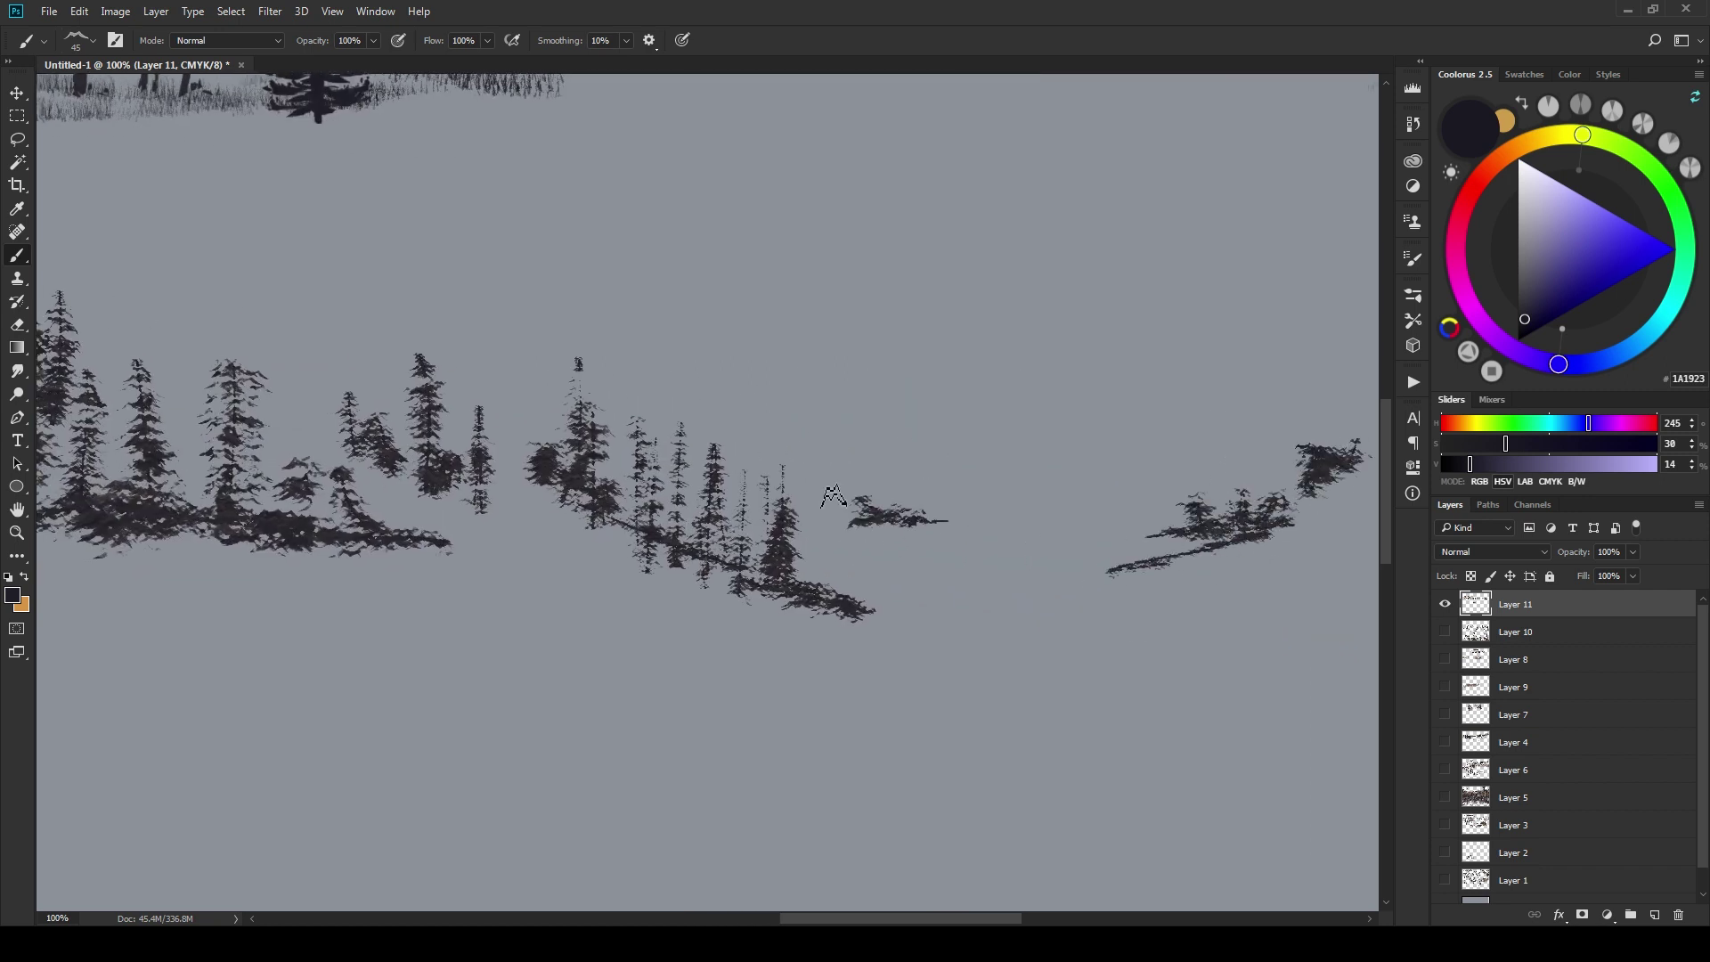
pyautogui.moveTo(839, 493)
pyautogui.mouseDown()
pyautogui.moveTo(883, 522)
pyautogui.moveTo(1064, 536)
pyautogui.moveTo(982, 465)
pyautogui.mouseUp()
pyautogui.moveTo(846, 499); pyautogui.dragTo(794, 479)
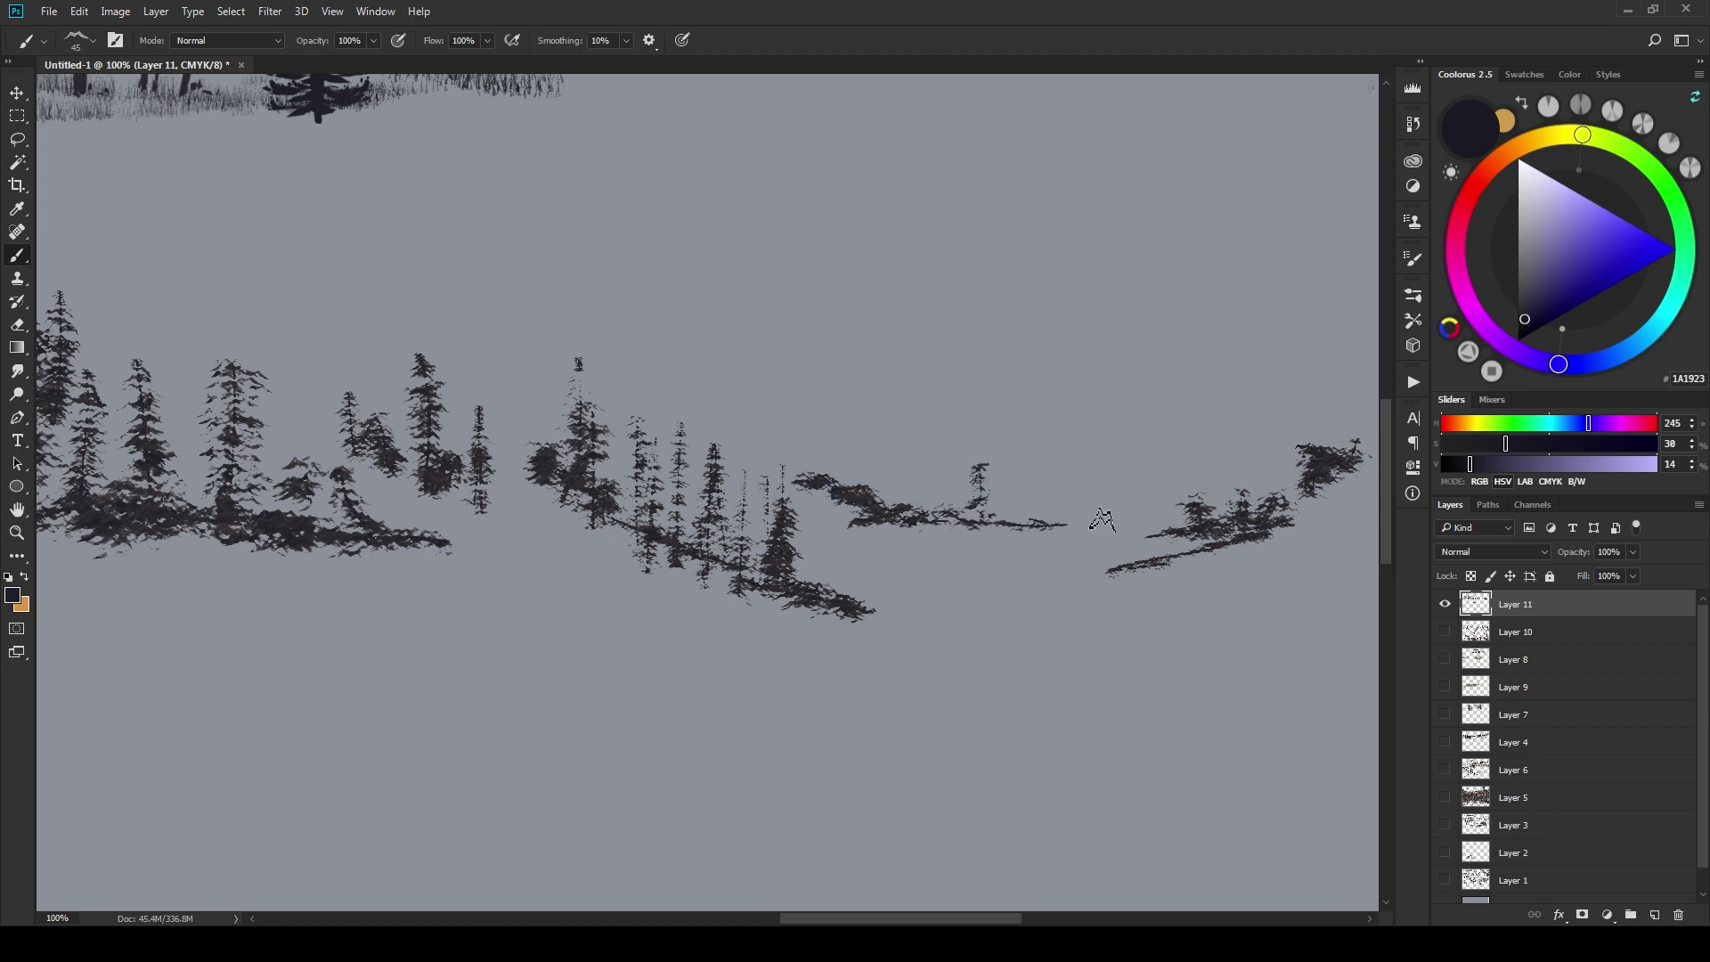
pyautogui.moveTo(1078, 508); pyautogui.dragTo(1184, 494)
pyautogui.moveTo(1058, 614); pyautogui.dragTo(1020, 607)
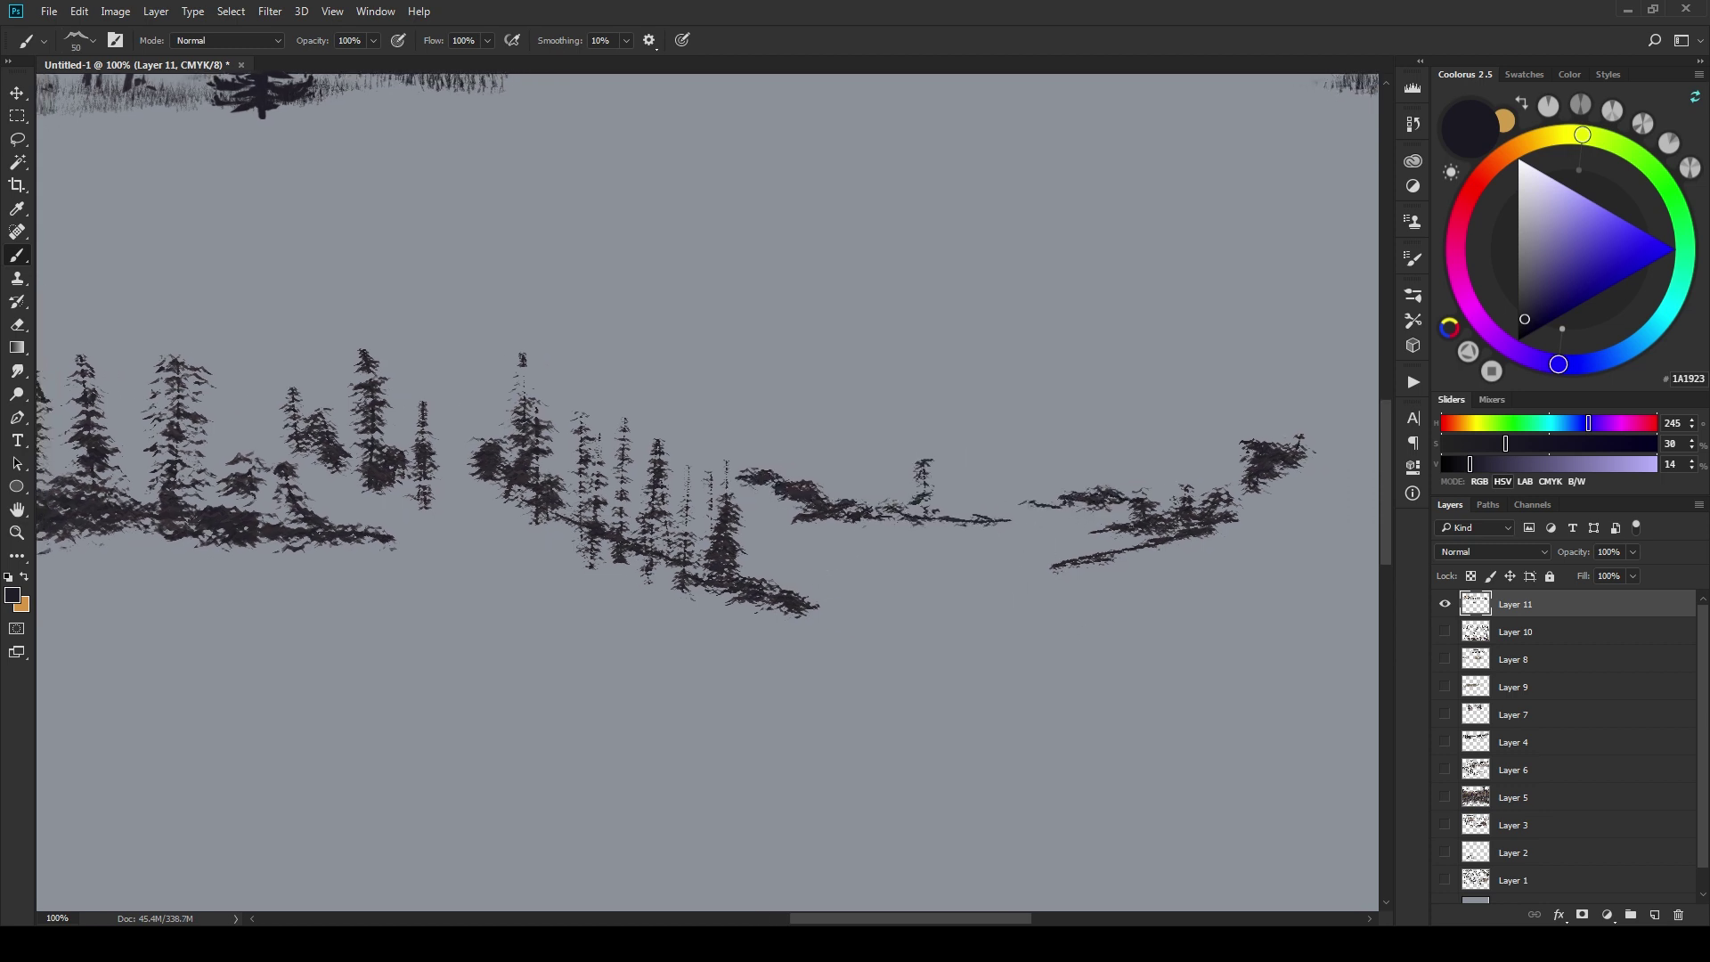
pyautogui.moveTo(901, 489); pyautogui.dragTo(902, 502)
# - Choose the EE - Grow Tree Scraggly light brush and paint three tall scraggly conifers on and beside the rising right-hand strip
pyautogui.rightClick(1158, 365)
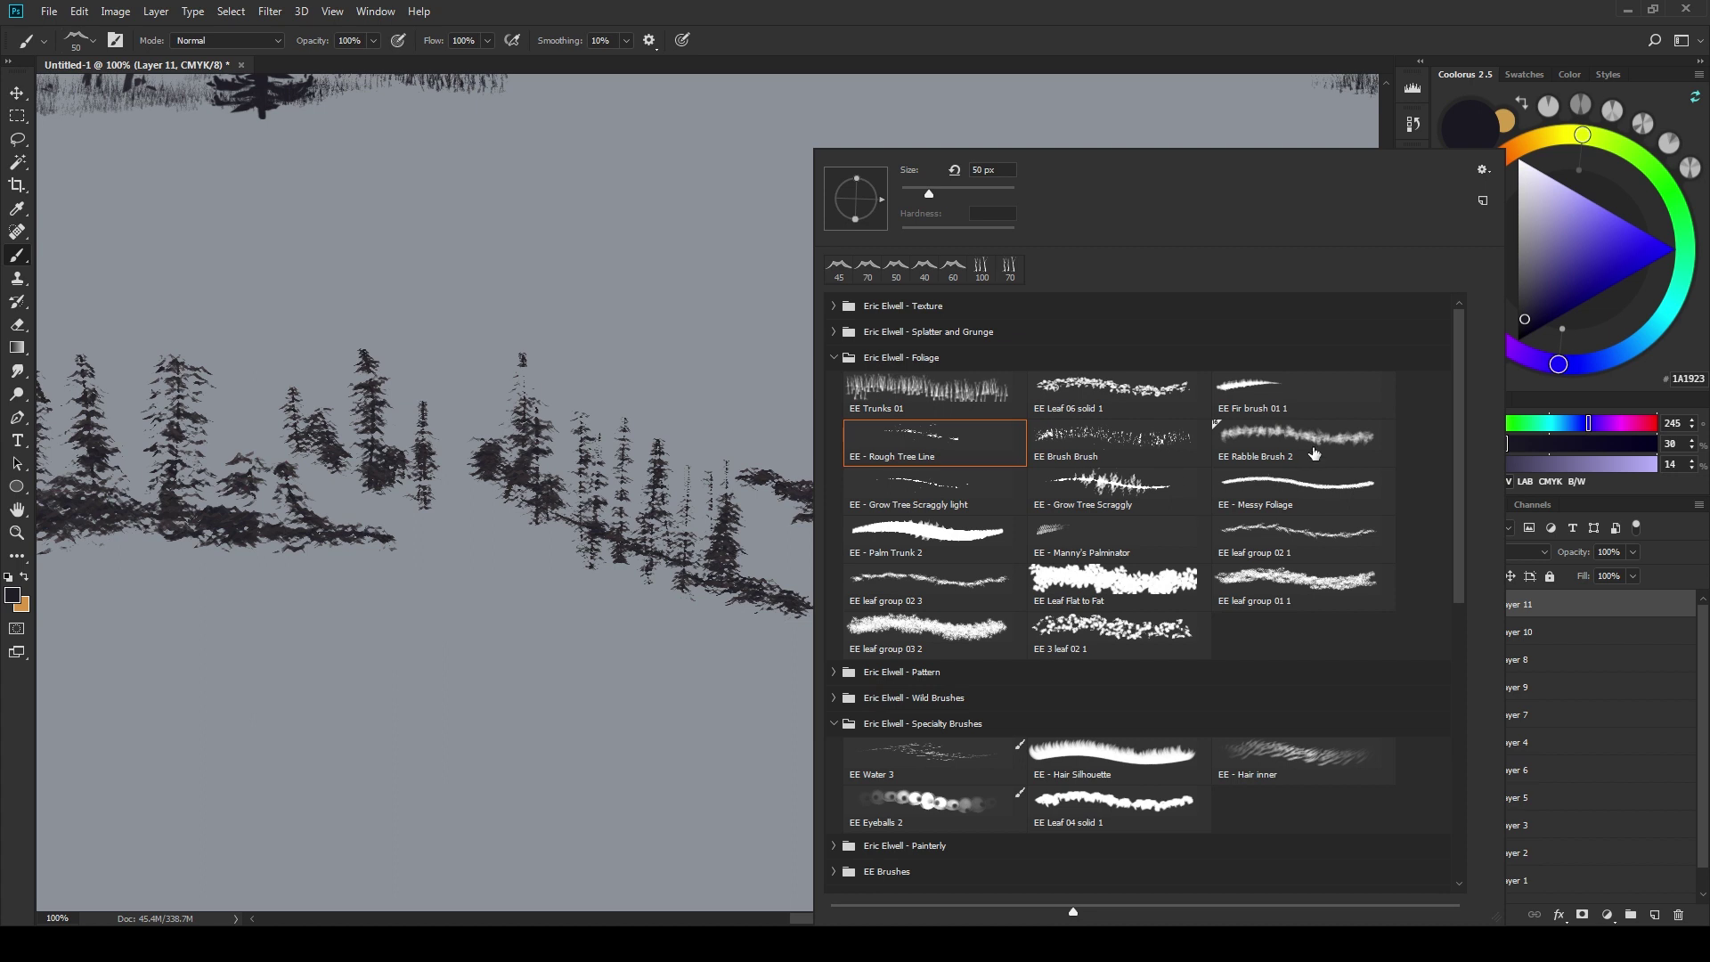
pyautogui.click(973, 499)
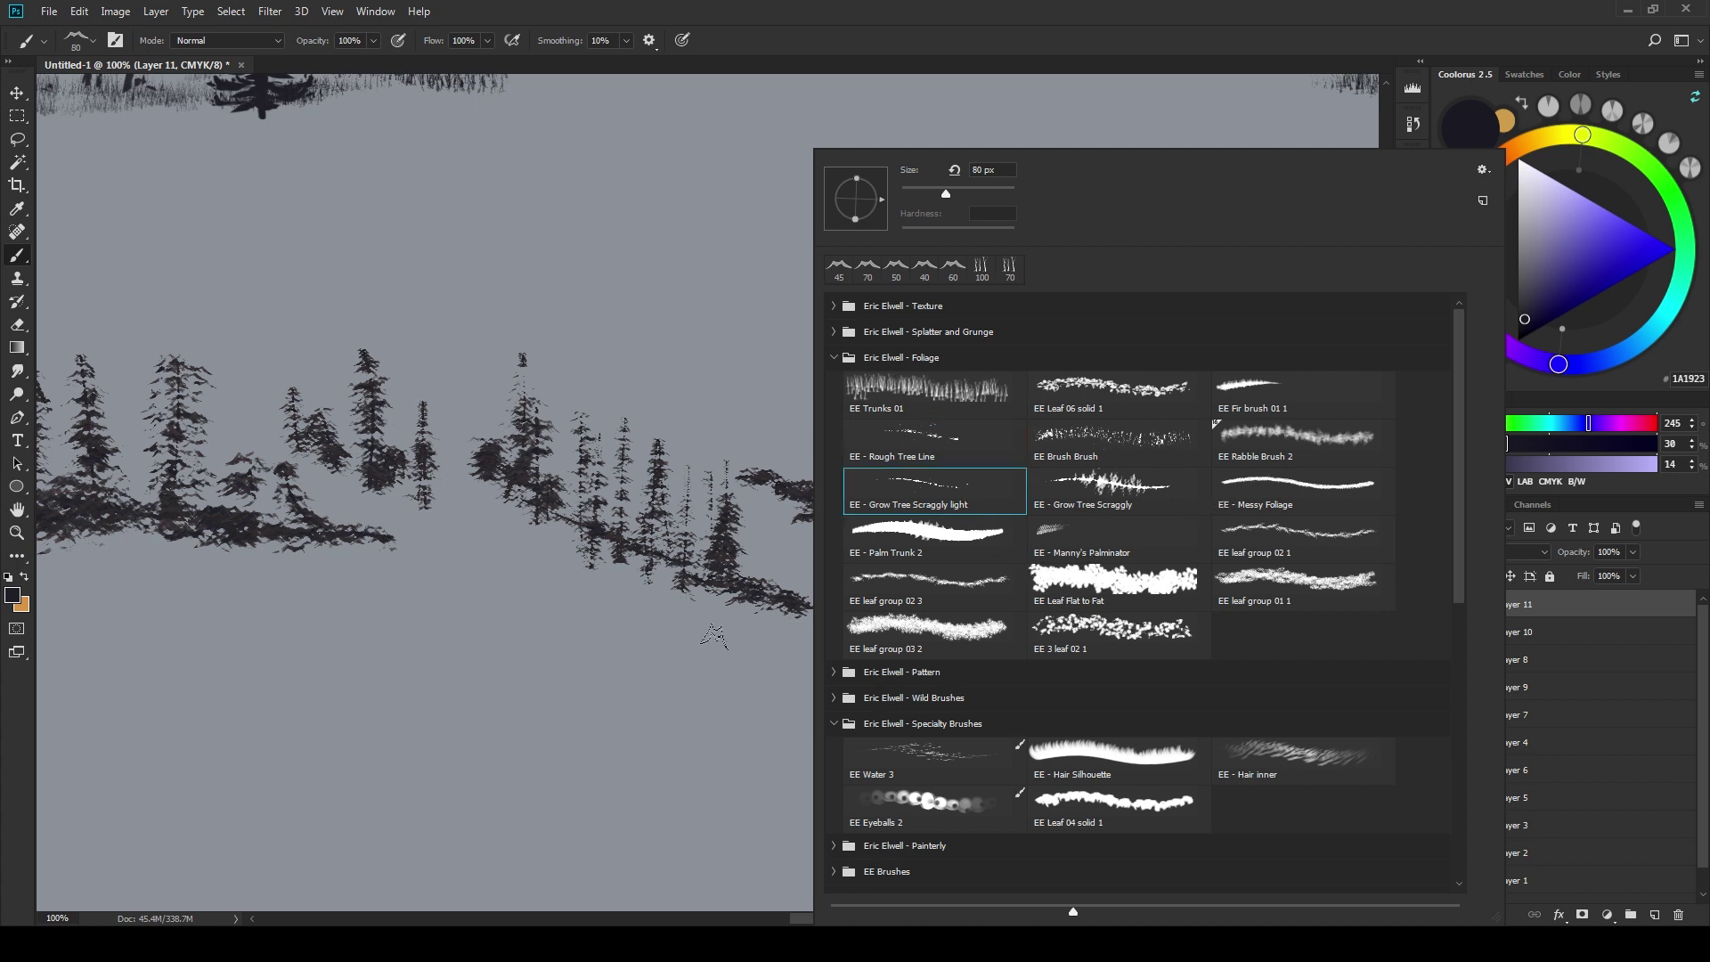
pyautogui.moveTo(740, 660)
pyautogui.mouseDown()
pyautogui.moveTo(624, 690)
pyautogui.moveTo(719, 643)
pyautogui.mouseUp()
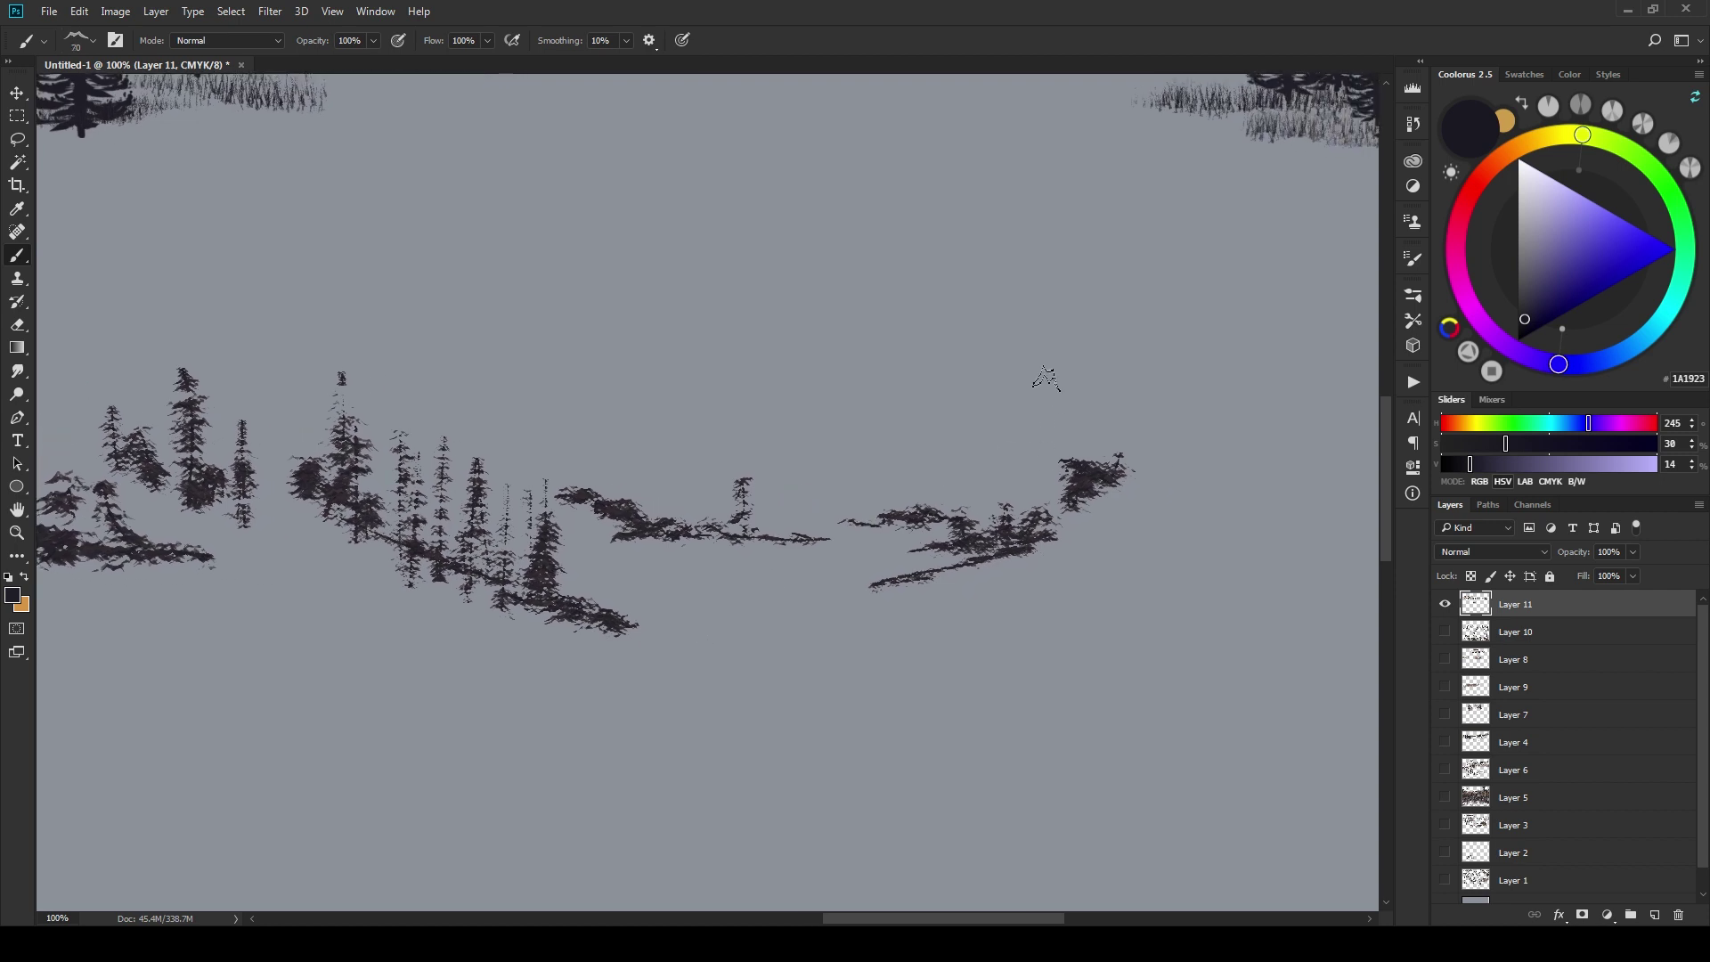
pyautogui.moveTo(1102, 485); pyautogui.dragTo(1101, 268)
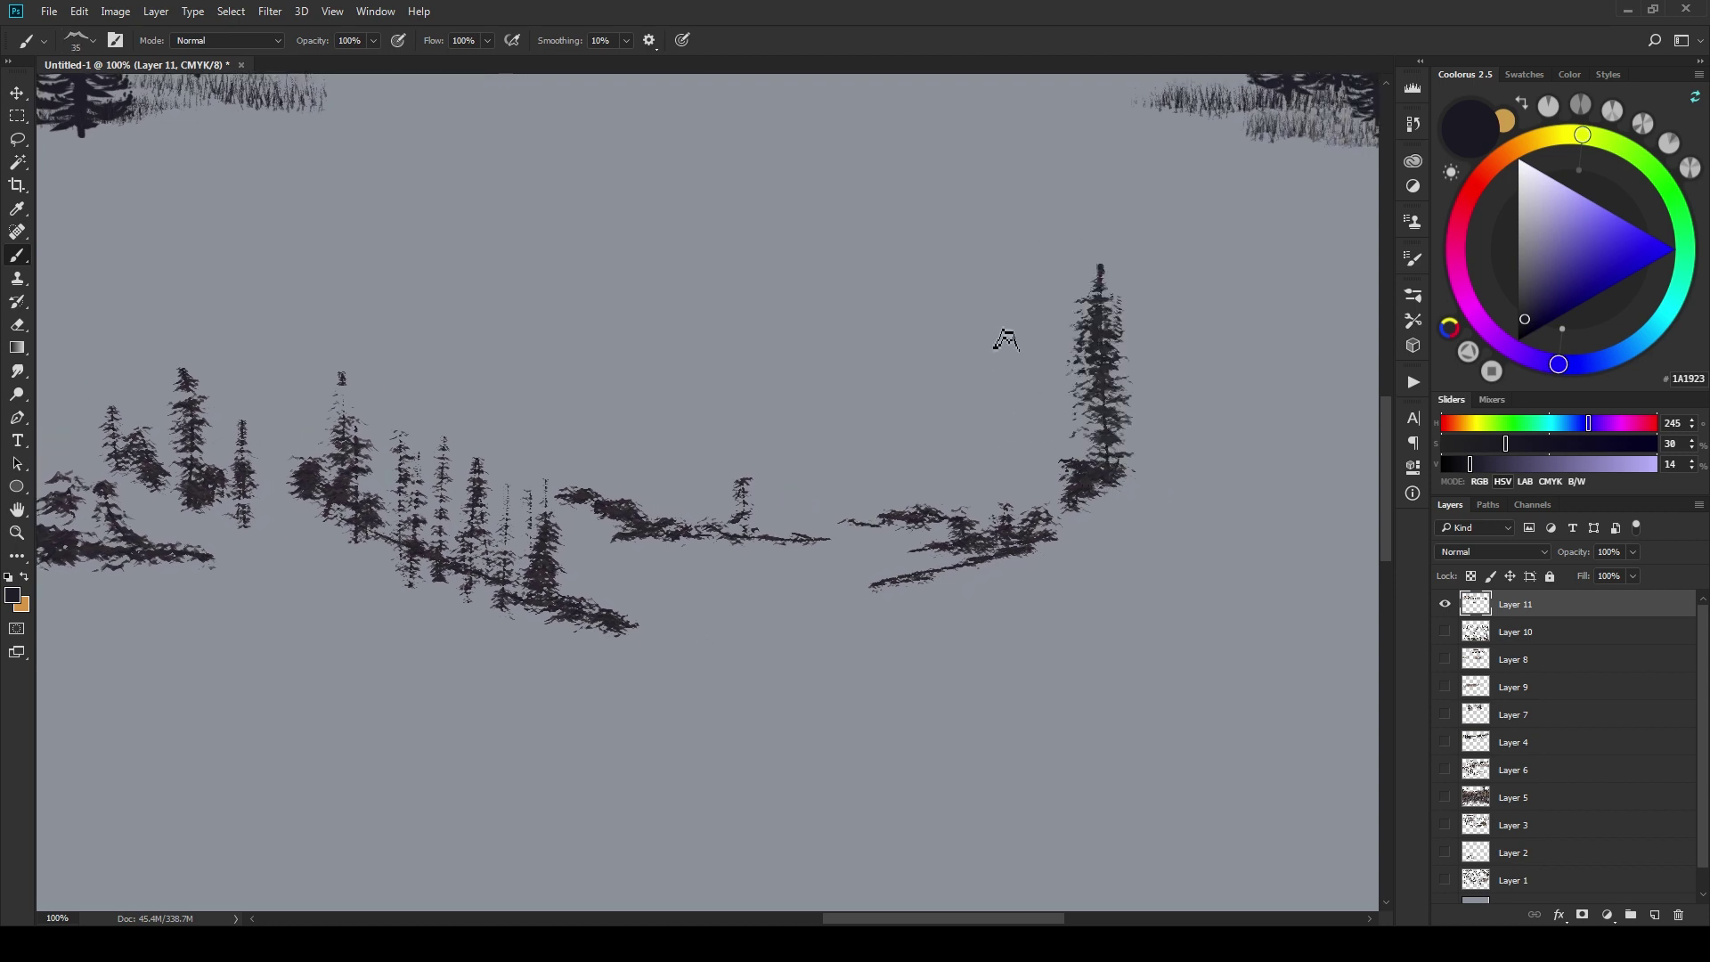
pyautogui.moveTo(1006, 339); pyautogui.dragTo(1009, 535)
pyautogui.moveTo(1186, 308); pyautogui.dragTo(1183, 443)
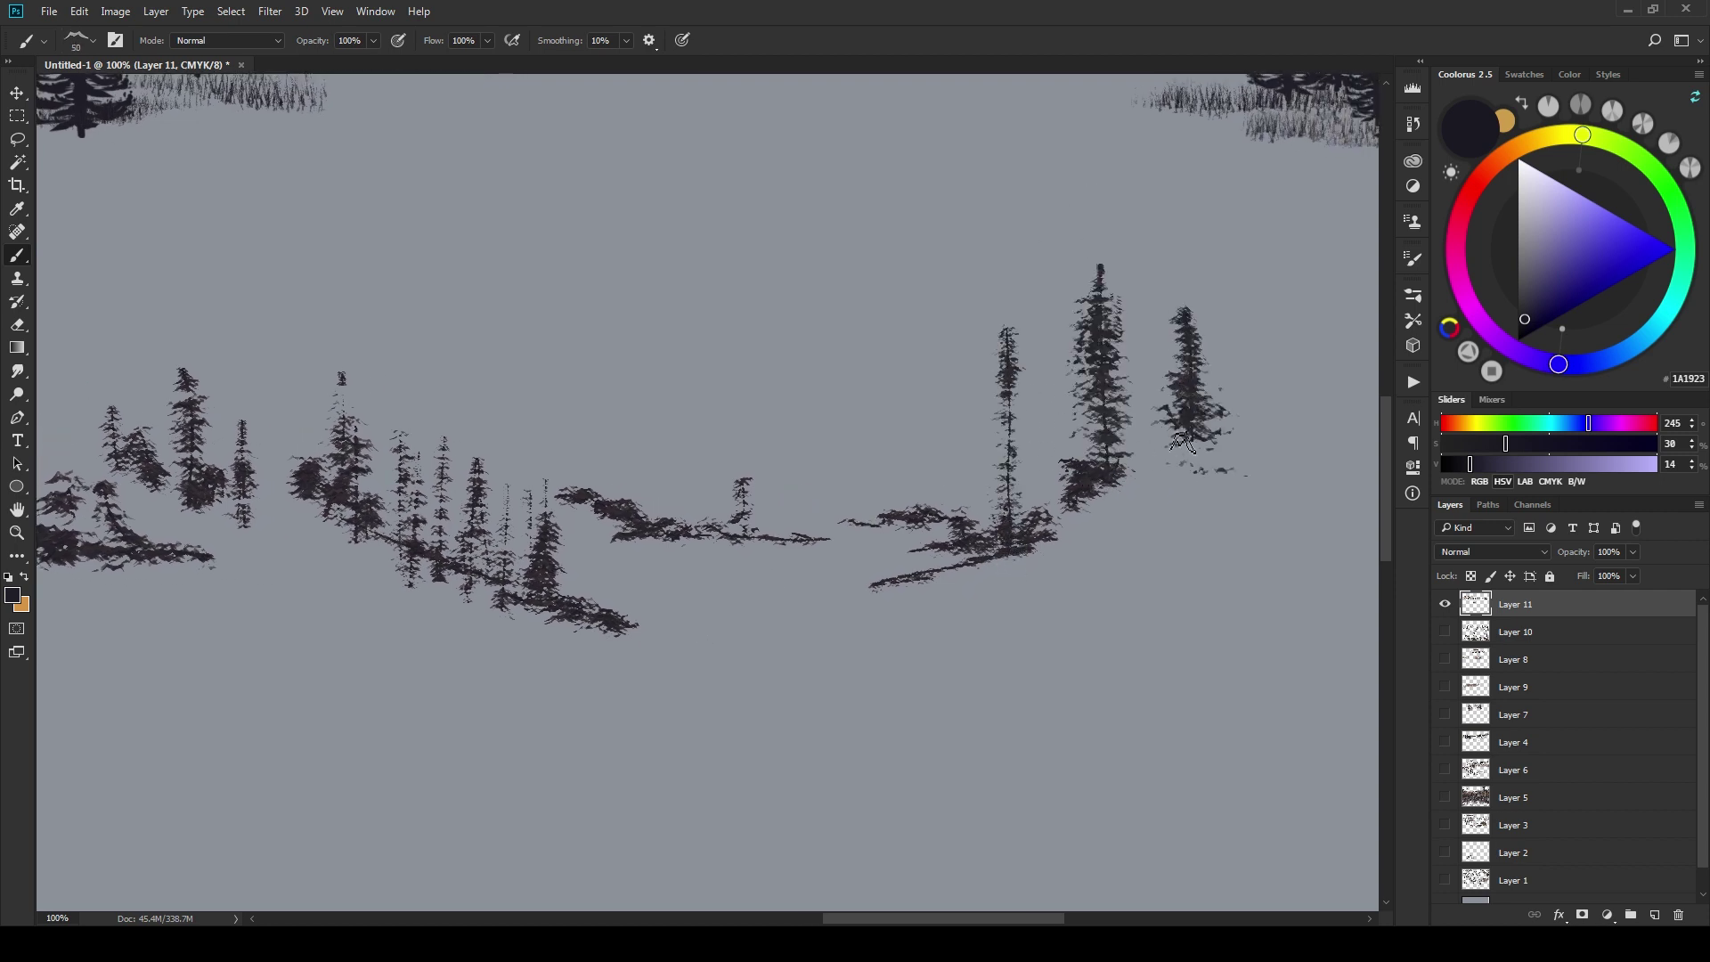
# - Fill out the right-hand group with another tall conifer and several smaller trees along its ground strip
pyautogui.moveTo(946, 358)
pyautogui.mouseDown()
pyautogui.moveTo(937, 588)
pyautogui.moveTo(972, 450)
pyautogui.mouseUp()
pyautogui.press('[')
pyautogui.click(973, 403)
pyautogui.moveTo(989, 545); pyautogui.dragTo(989, 468)
pyautogui.moveTo(1048, 534); pyautogui.dragTo(1046, 428)
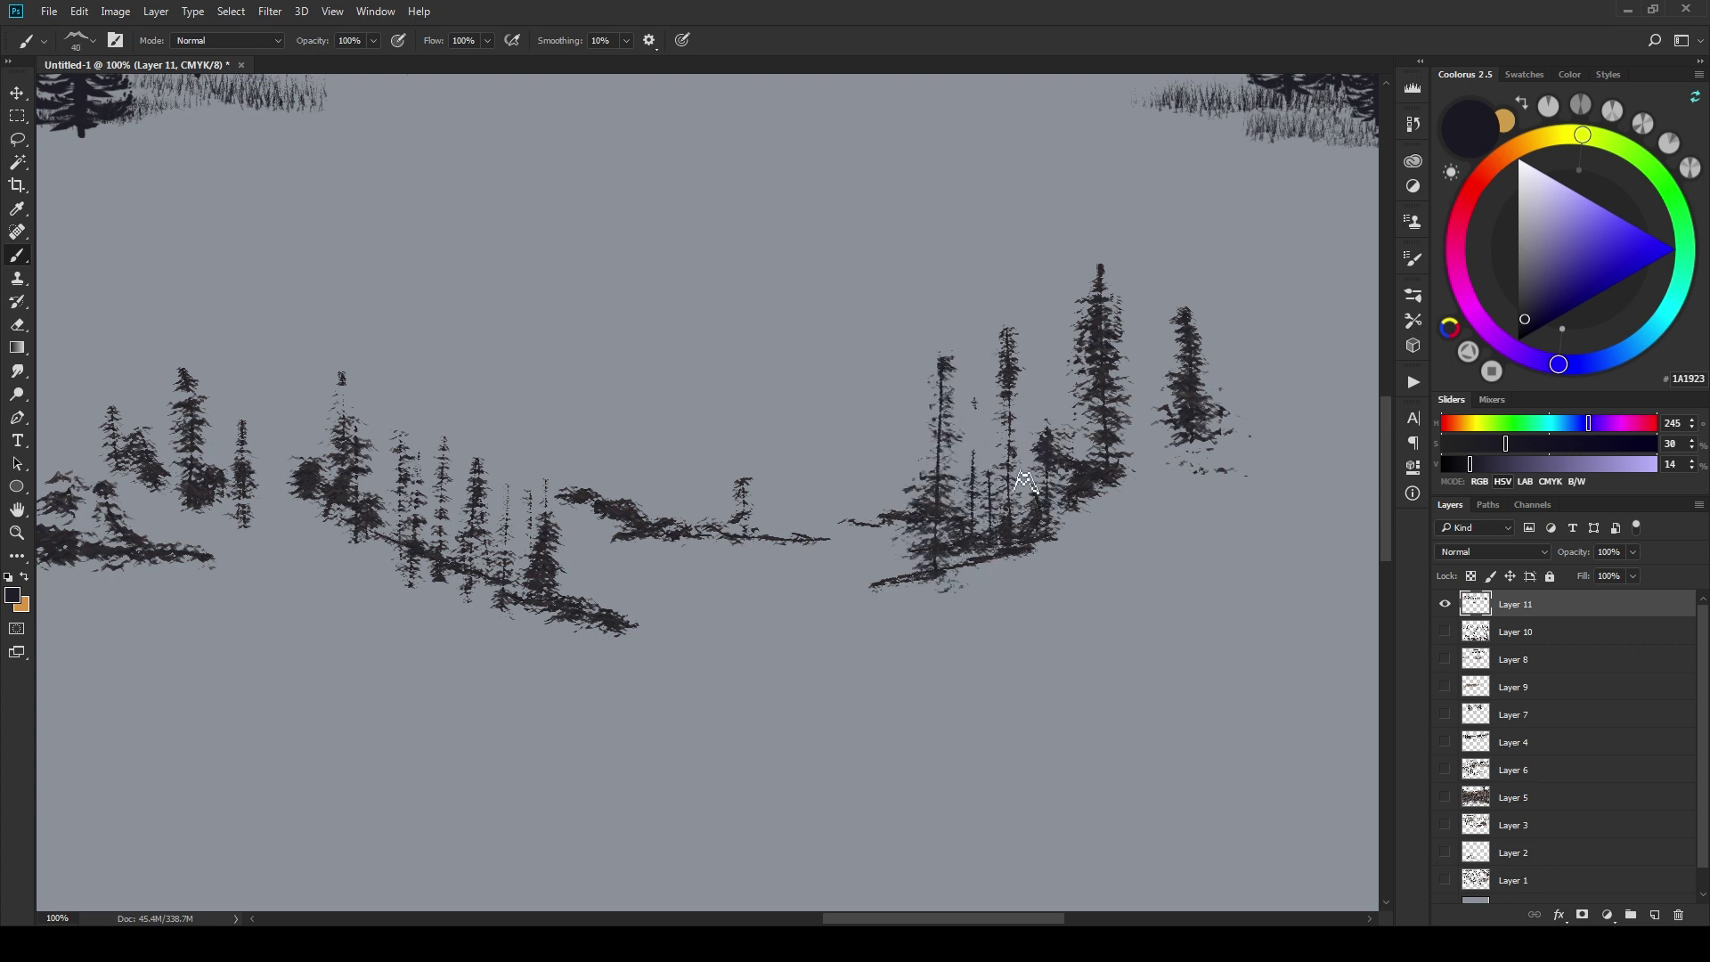
# - Reduce the brush and paint small thin conifers along the distant middle strip back to the descending tree line
pyautogui.moveTo(671, 429); pyautogui.dragTo(673, 515)
pyautogui.press('[')
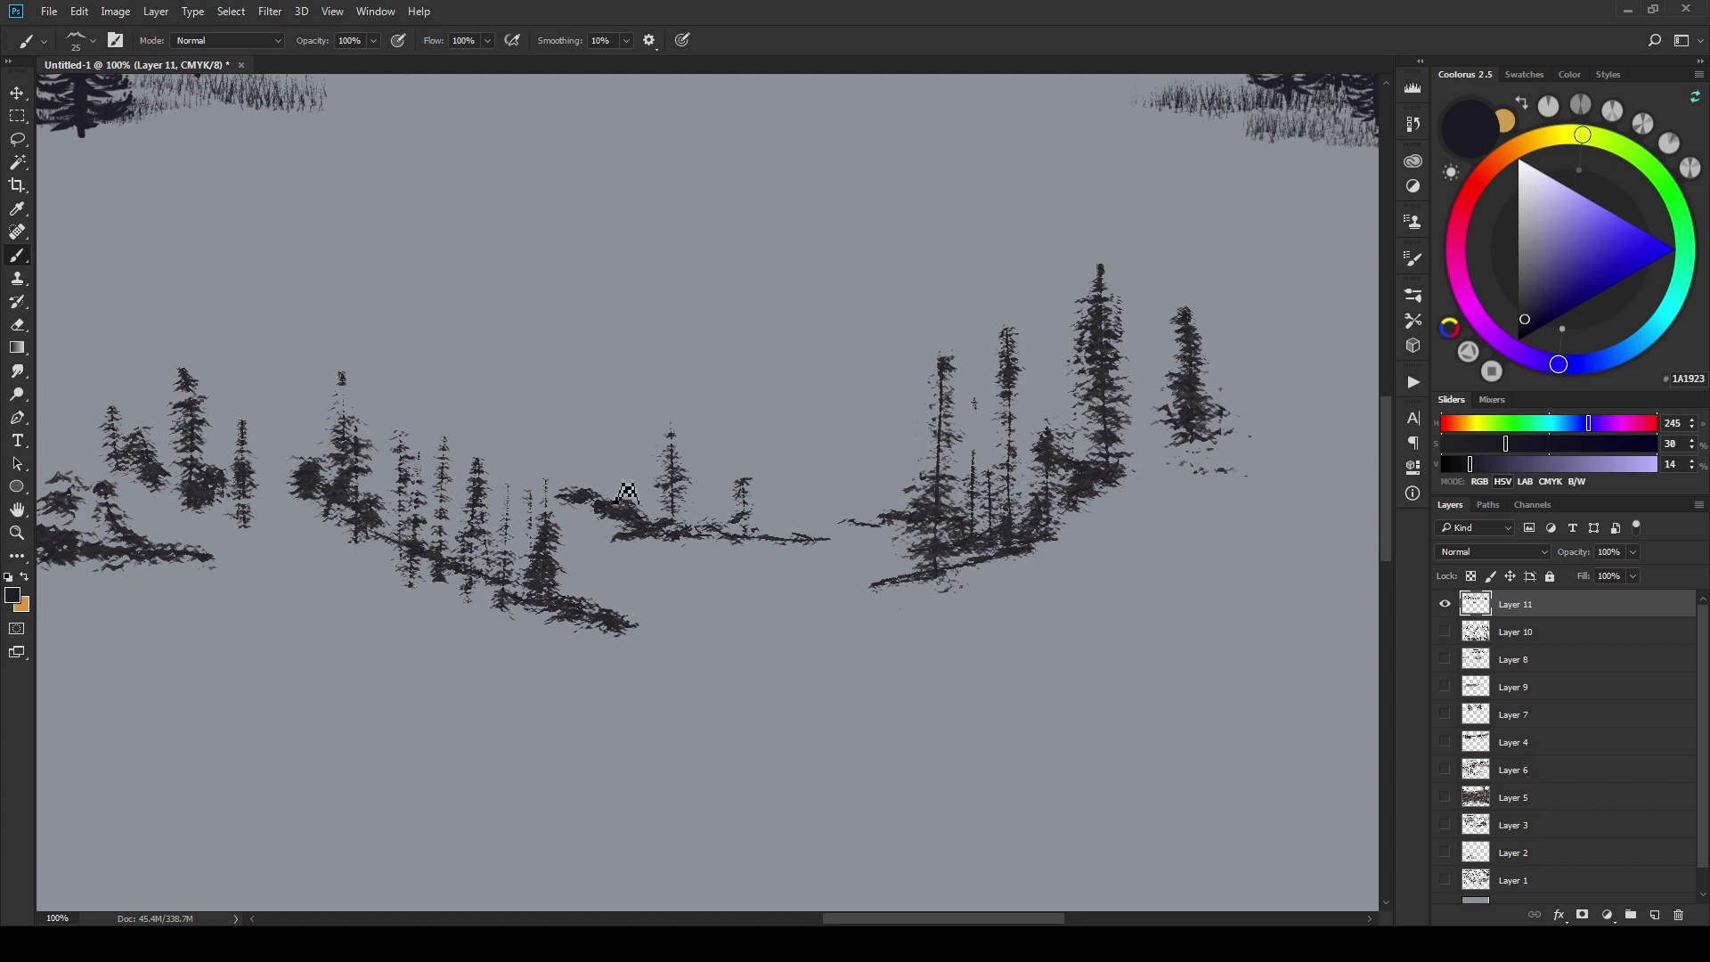
pyautogui.moveTo(620, 392)
pyautogui.mouseDown()
pyautogui.moveTo(623, 504)
pyautogui.moveTo(581, 499)
pyautogui.mouseUp()
pyautogui.moveTo(570, 380); pyautogui.dragTo(573, 437)
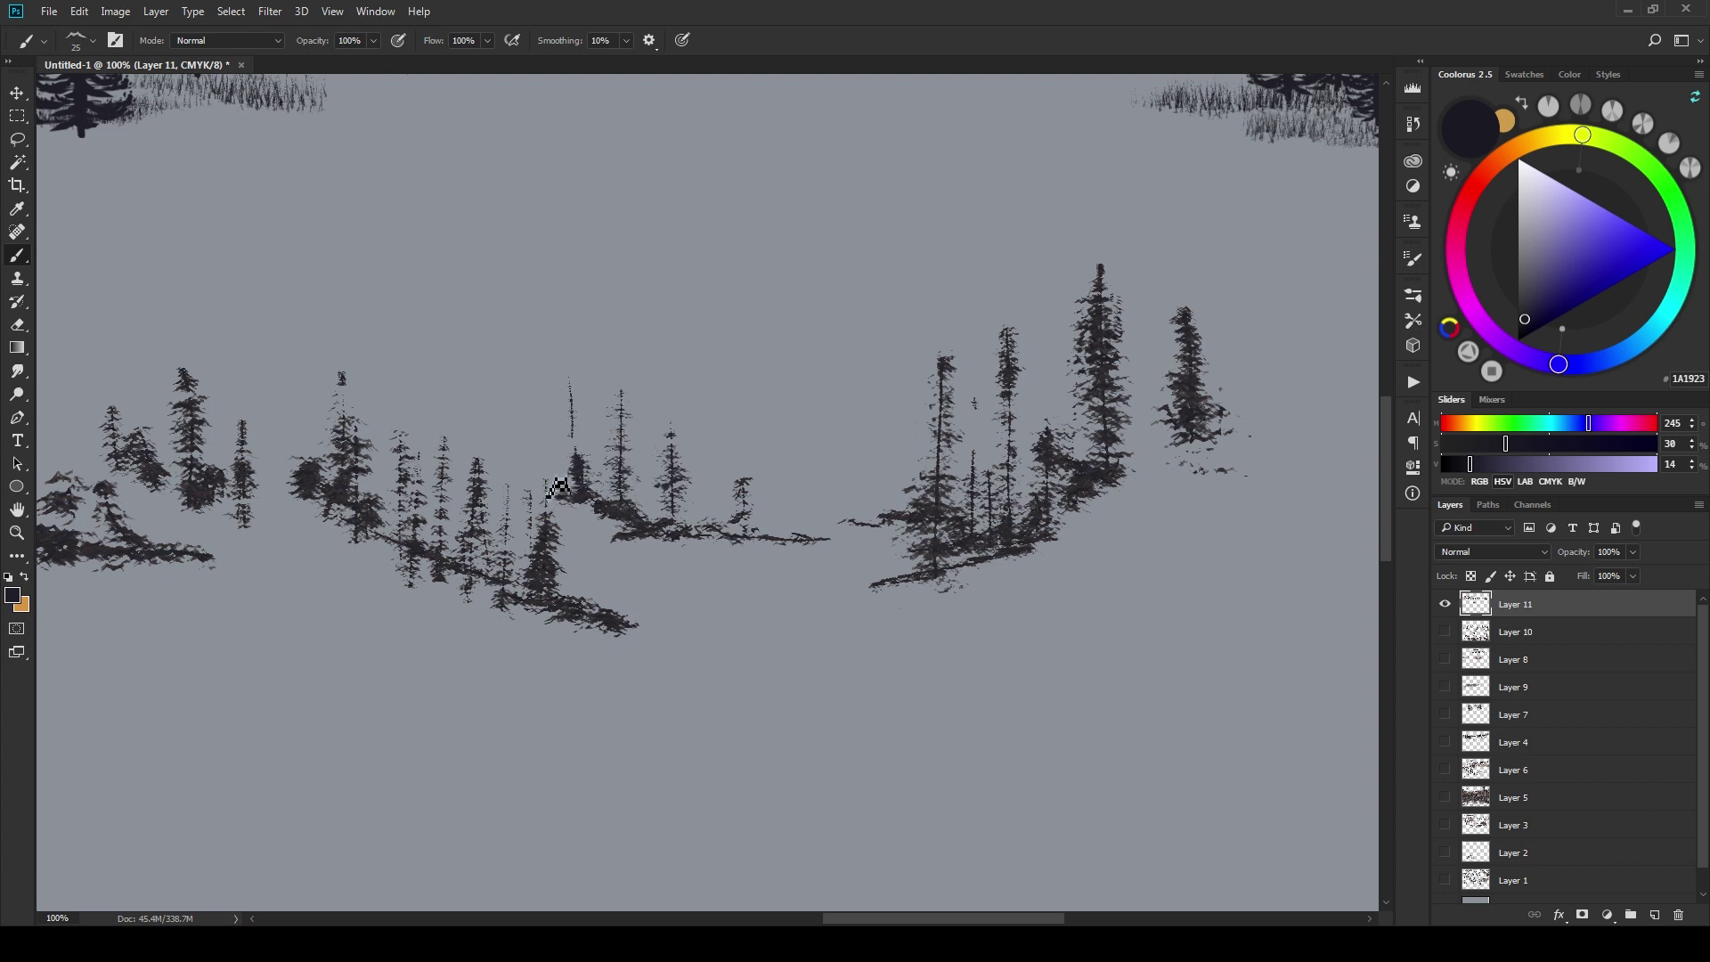
pyautogui.moveTo(553, 503)
pyautogui.mouseDown()
pyautogui.moveTo(574, 430)
pyautogui.moveTo(538, 470)
pyautogui.moveTo(532, 450)
pyautogui.moveTo(521, 479)
pyautogui.moveTo(493, 482)
pyautogui.moveTo(539, 487)
pyautogui.moveTo(489, 478)
pyautogui.mouseUp()
pyautogui.moveTo(483, 474); pyautogui.dragTo(479, 401)
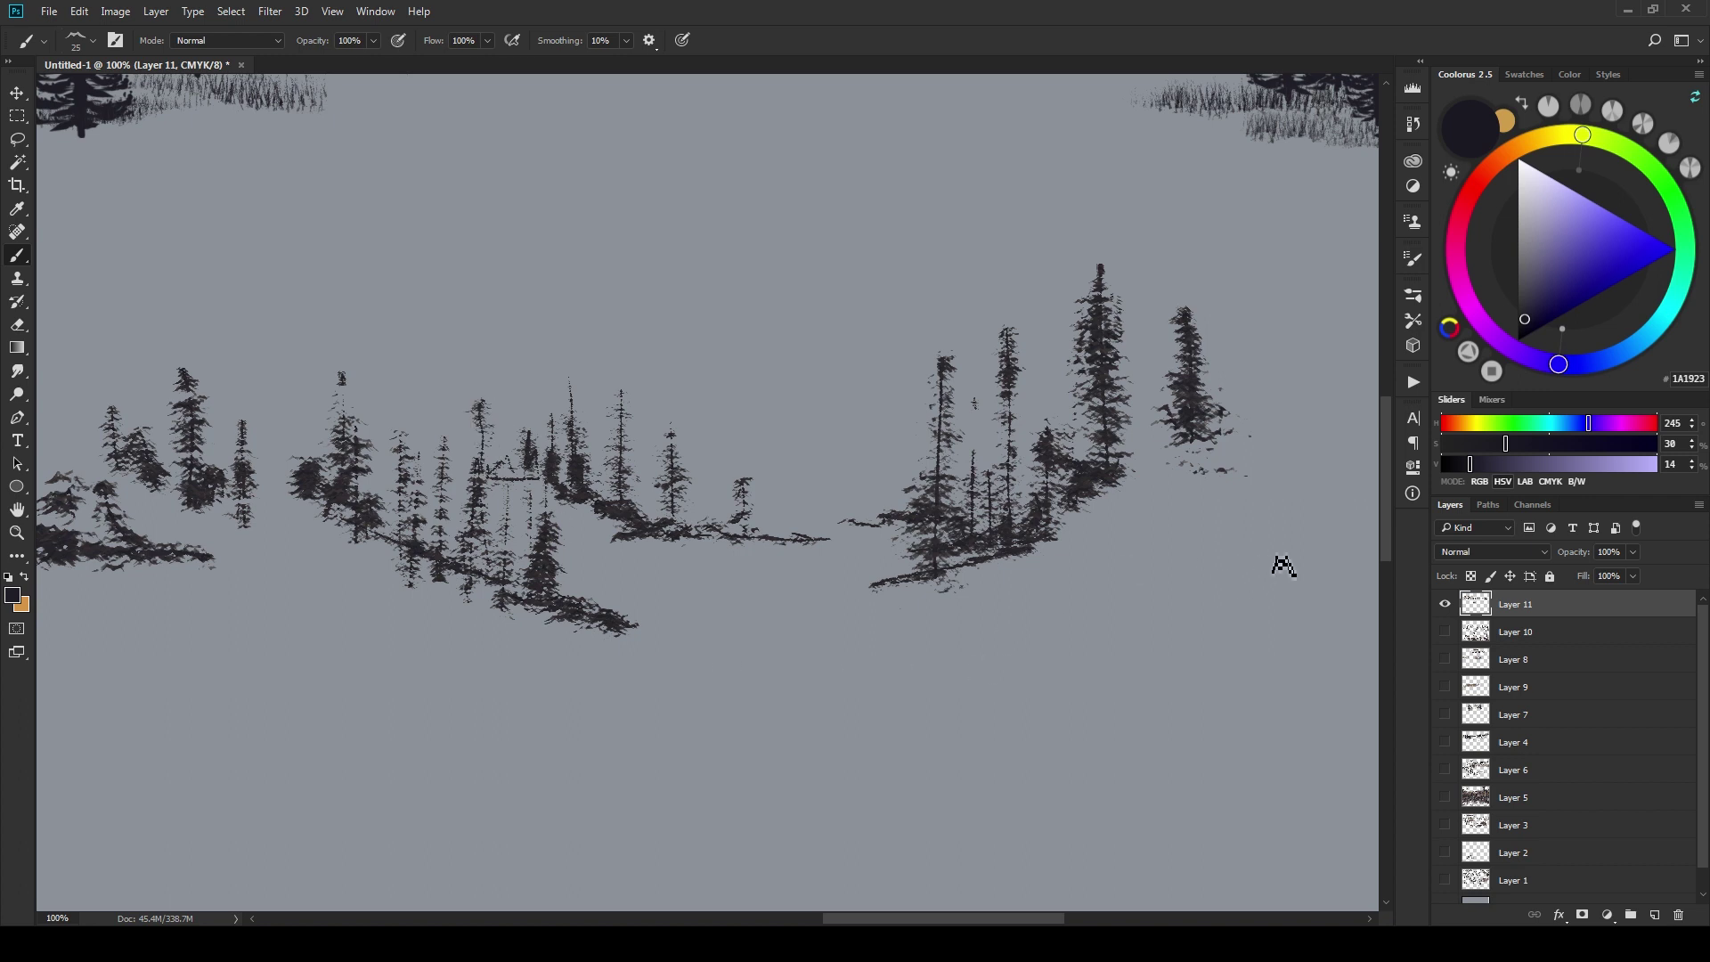
# - Paint thin sloping ground strokes below the right-hand conifer group
pyautogui.moveTo(1190, 576); pyautogui.dragTo(1007, 634)
pyautogui.moveTo(1149, 567); pyautogui.dragTo(1088, 577)
pyautogui.moveTo(864, 601); pyautogui.dragTo(819, 613)
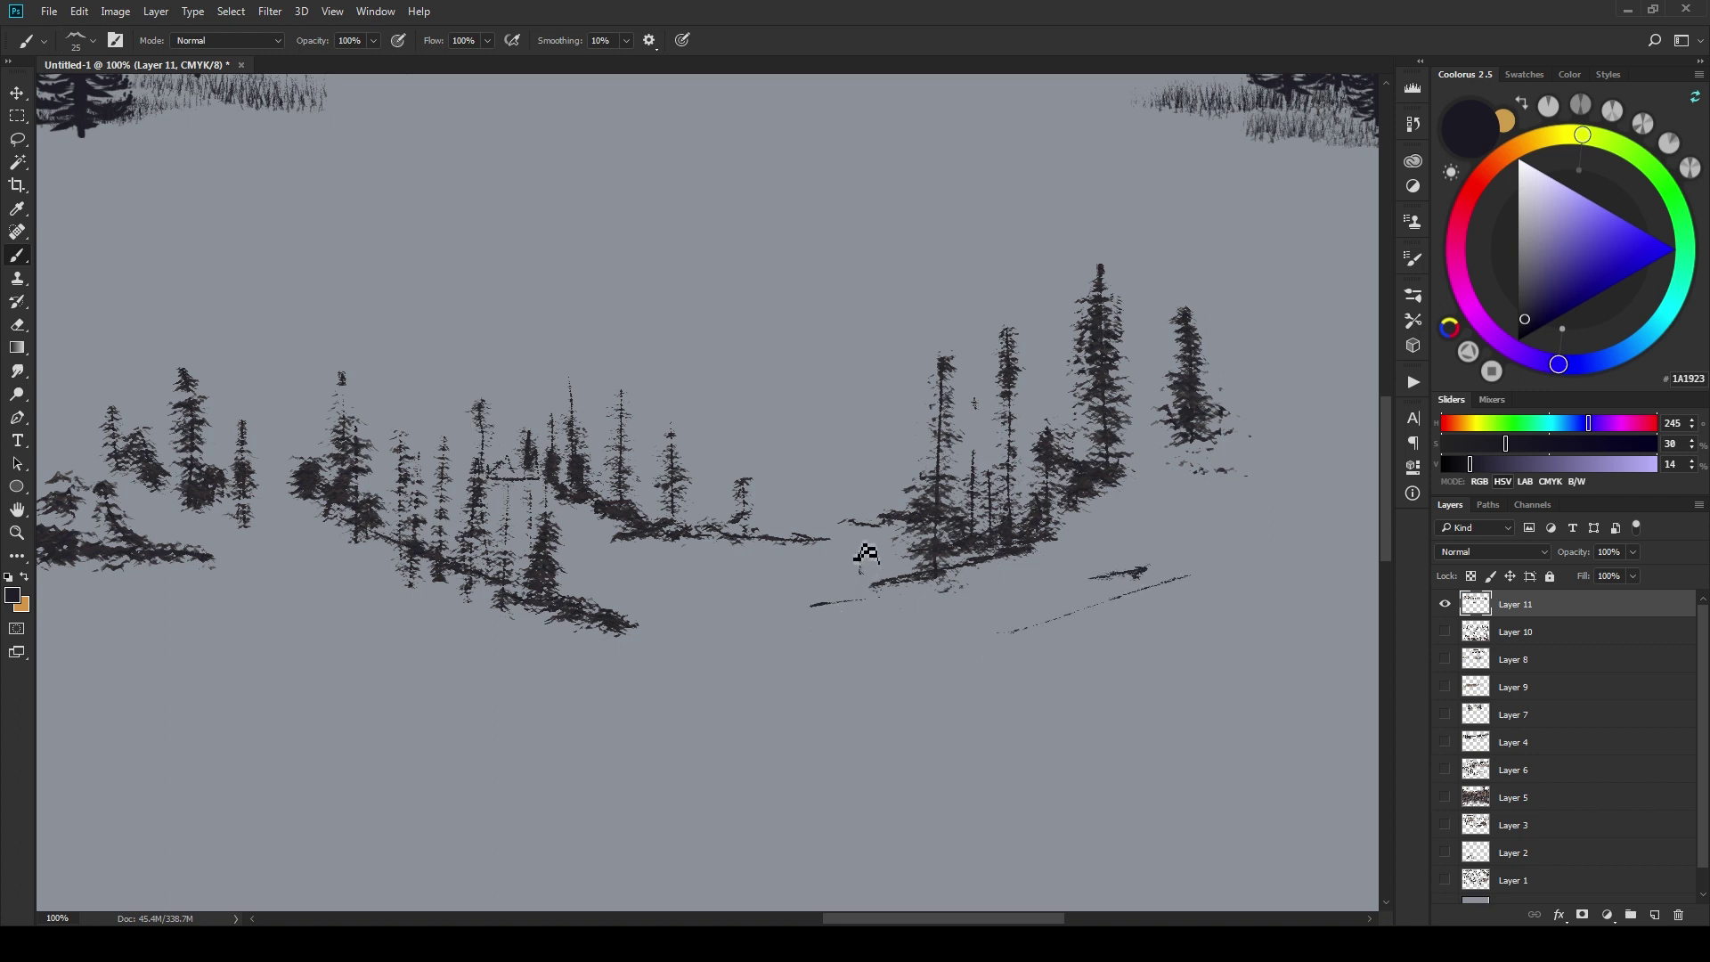
# - Paint a cluster of scraggly trees with ground foliage beyond the rightmost conifer
pyautogui.moveTo(1300, 385)
pyautogui.mouseDown()
pyautogui.moveTo(1313, 318)
pyautogui.moveTo(1273, 256)
pyautogui.mouseUp()
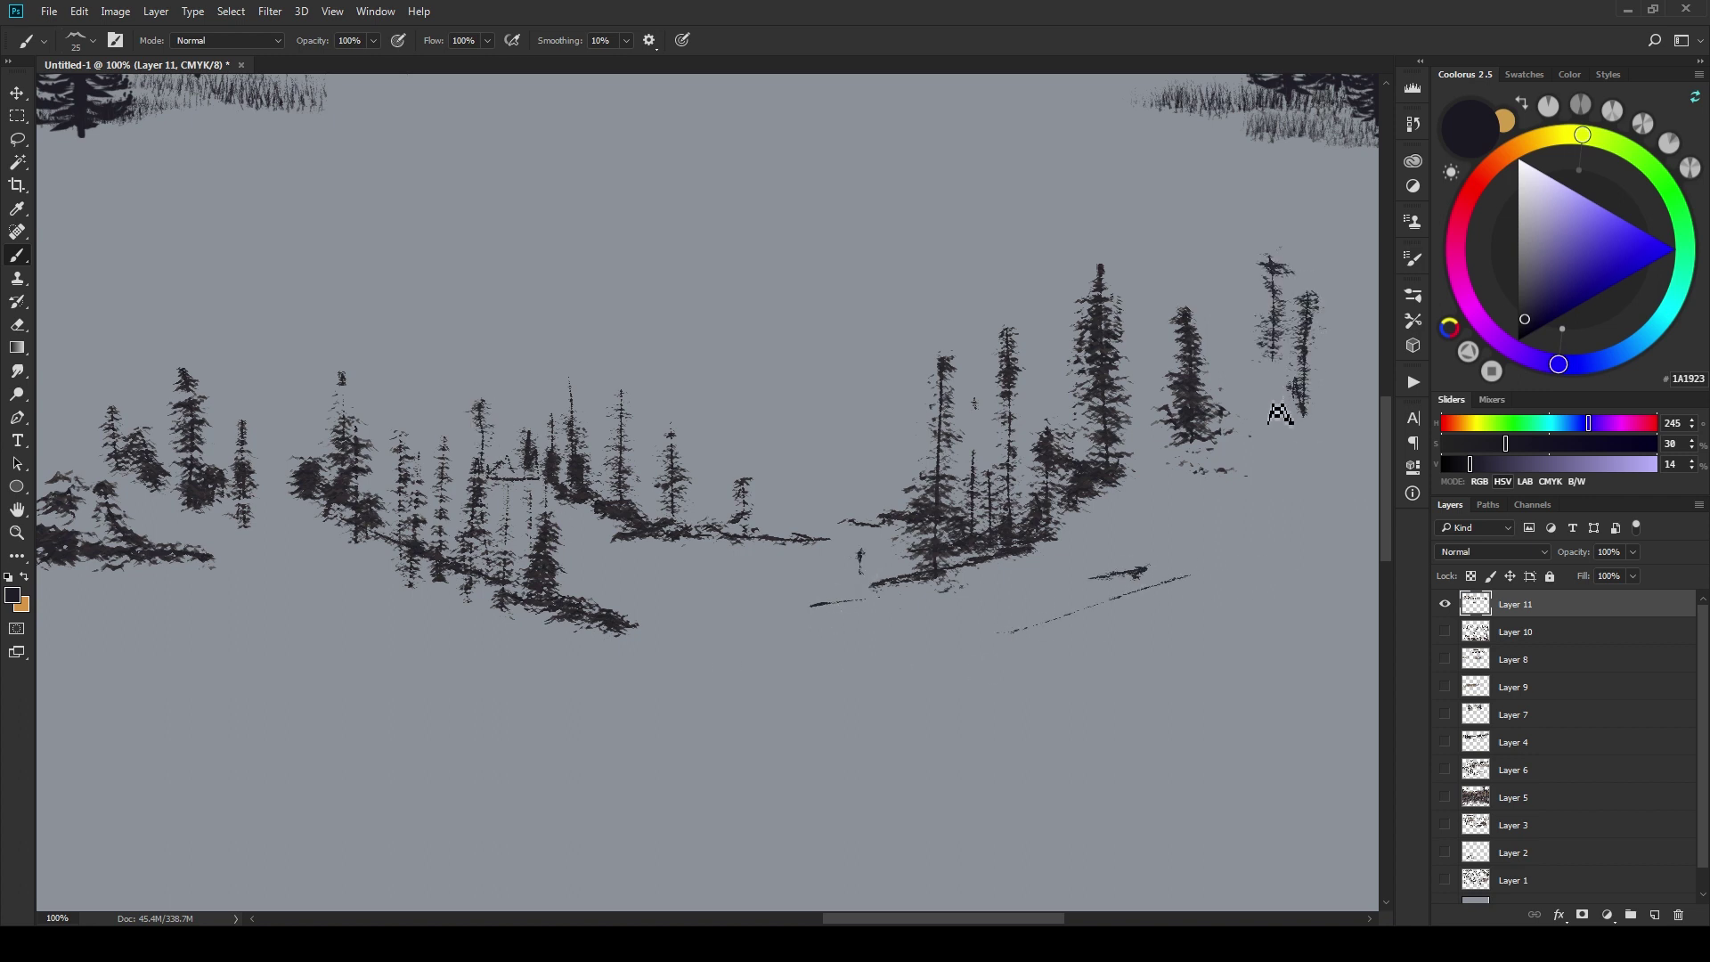
pyautogui.moveTo(1272, 348)
pyautogui.mouseDown()
pyautogui.moveTo(1256, 441)
pyautogui.moveTo(1247, 415)
pyautogui.mouseUp()
pyautogui.moveTo(1336, 356); pyautogui.dragTo(1340, 445)
# - Choose the EE - Grow Tree Scraggly brush and paint a horizontal bristly branch stroke in the empty area below the trees
pyautogui.rightClick(926, 557)
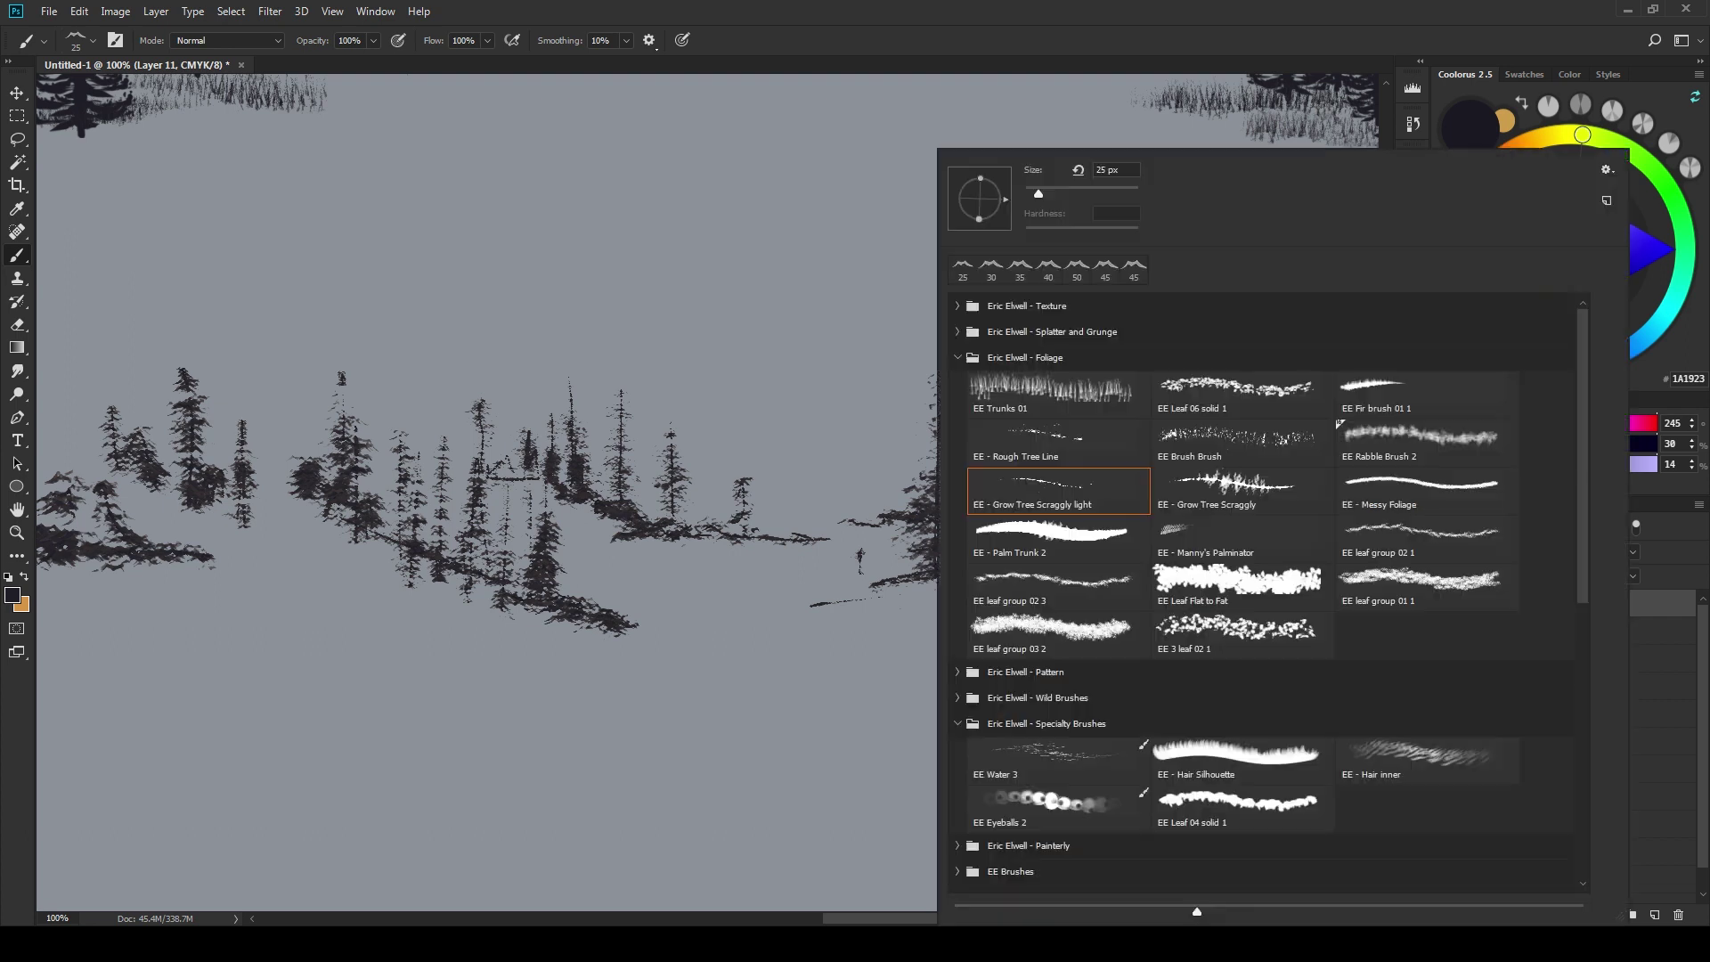
pyautogui.click(1263, 481)
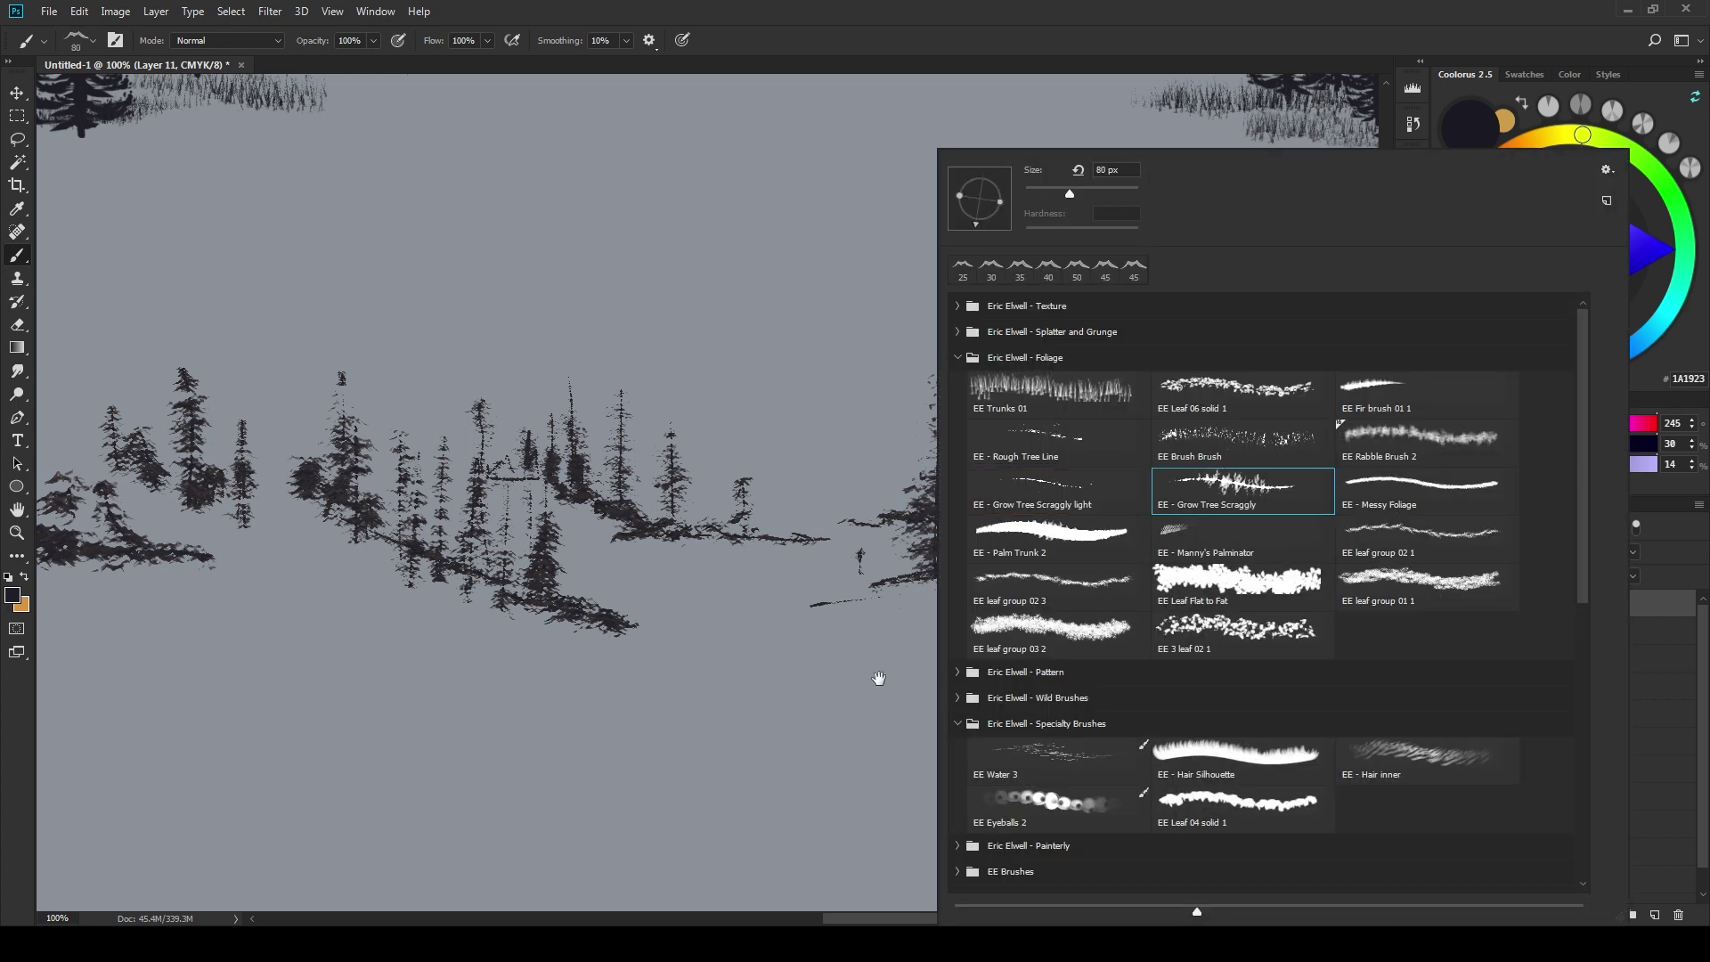
pyautogui.click(878, 678)
pyautogui.moveTo(778, 753)
pyautogui.mouseDown()
pyautogui.moveTo(852, 664)
pyautogui.moveTo(825, 686)
pyautogui.mouseUp()
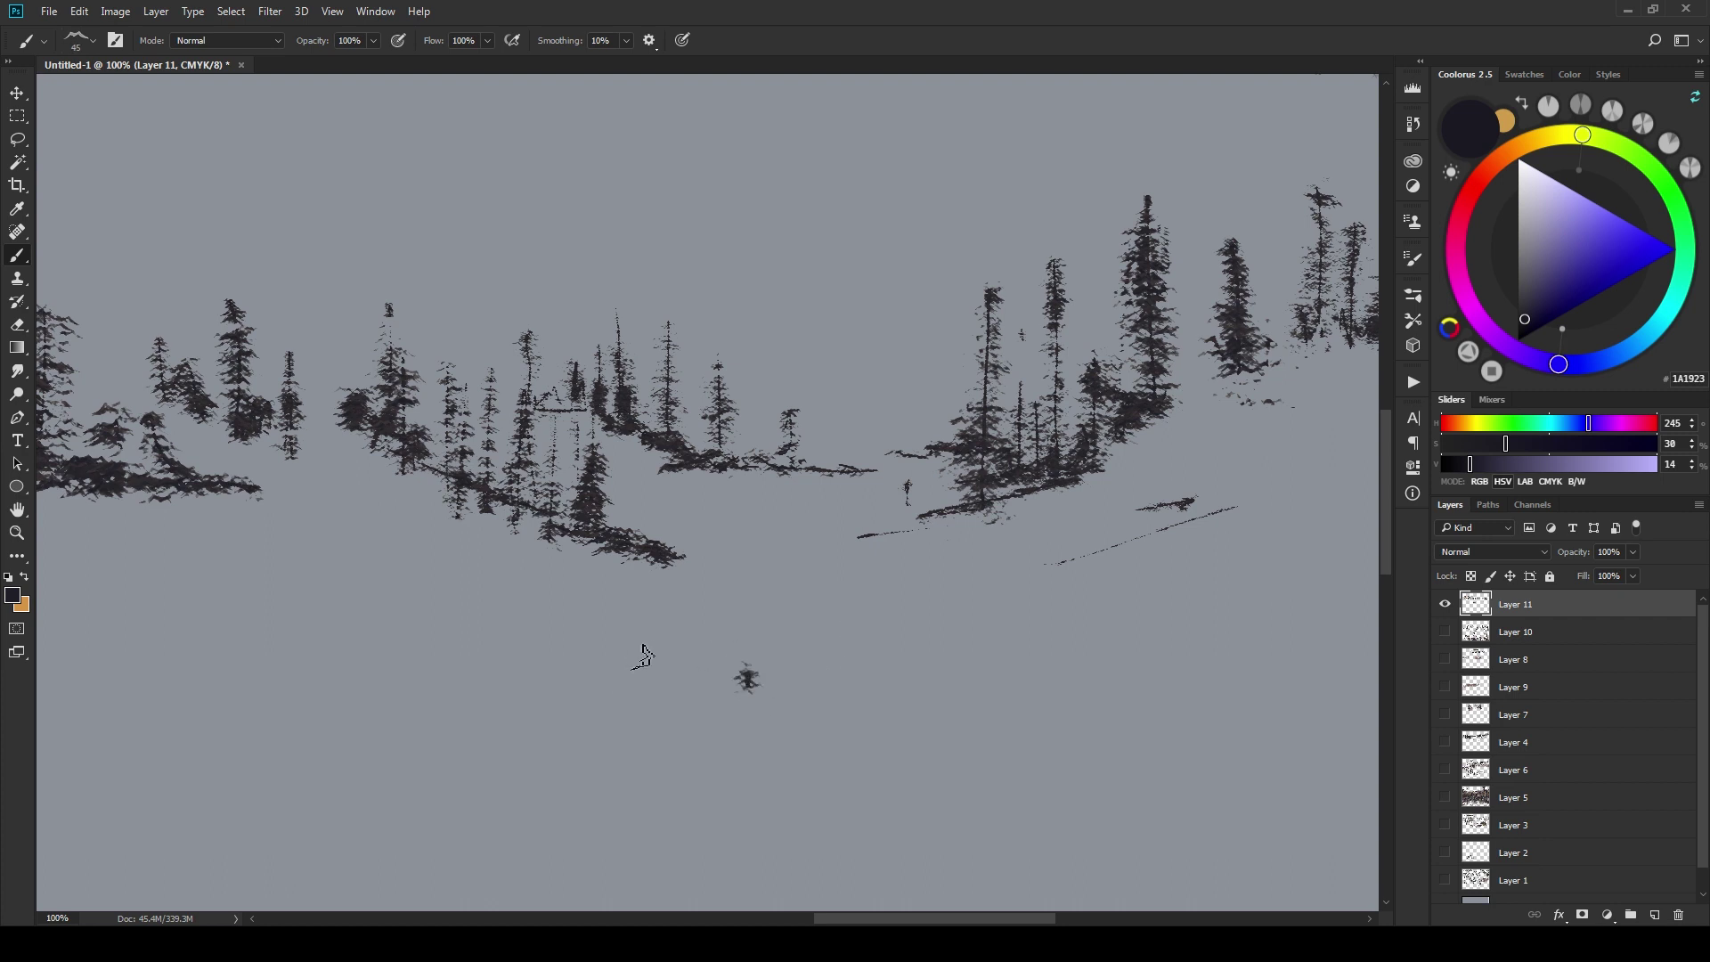
pyautogui.moveTo(645, 670); pyautogui.dragTo(1019, 713)
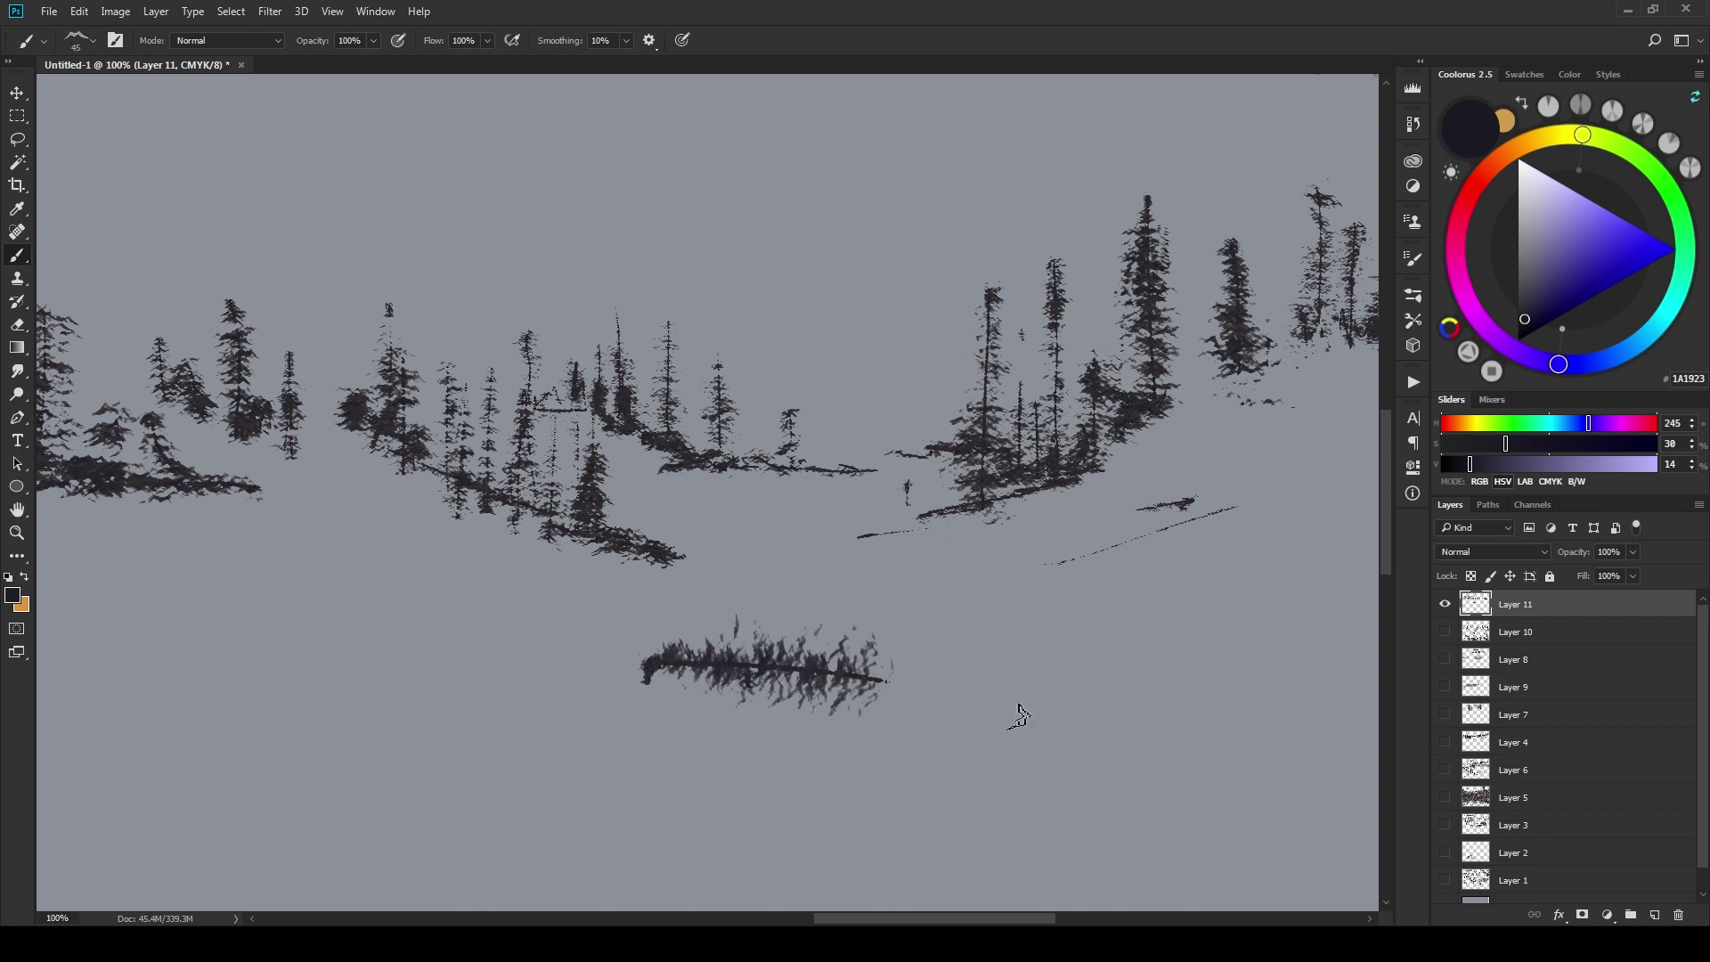
# - Undo the horizontal bristly stroke and paint three tapering scraggly branches with small dabs in different directions below the trees
pyautogui.hotkey('ctrl', 'z')
pyautogui.click(747, 679)
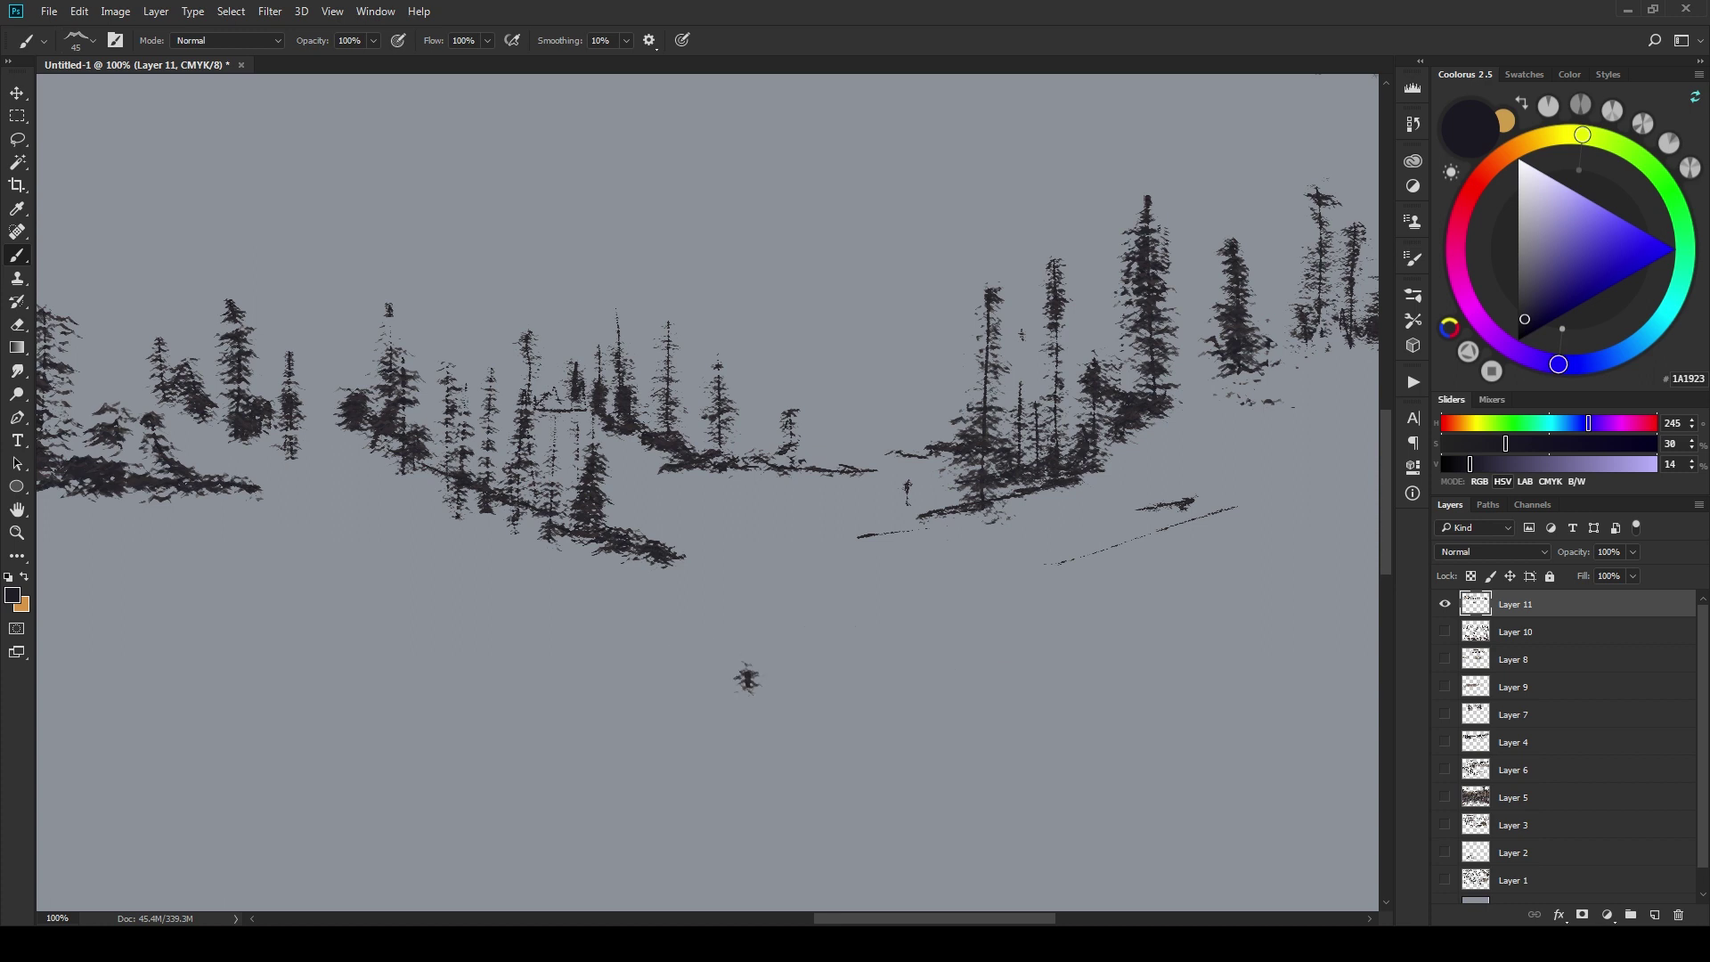
pyautogui.moveTo(682, 637); pyautogui.dragTo(960, 670)
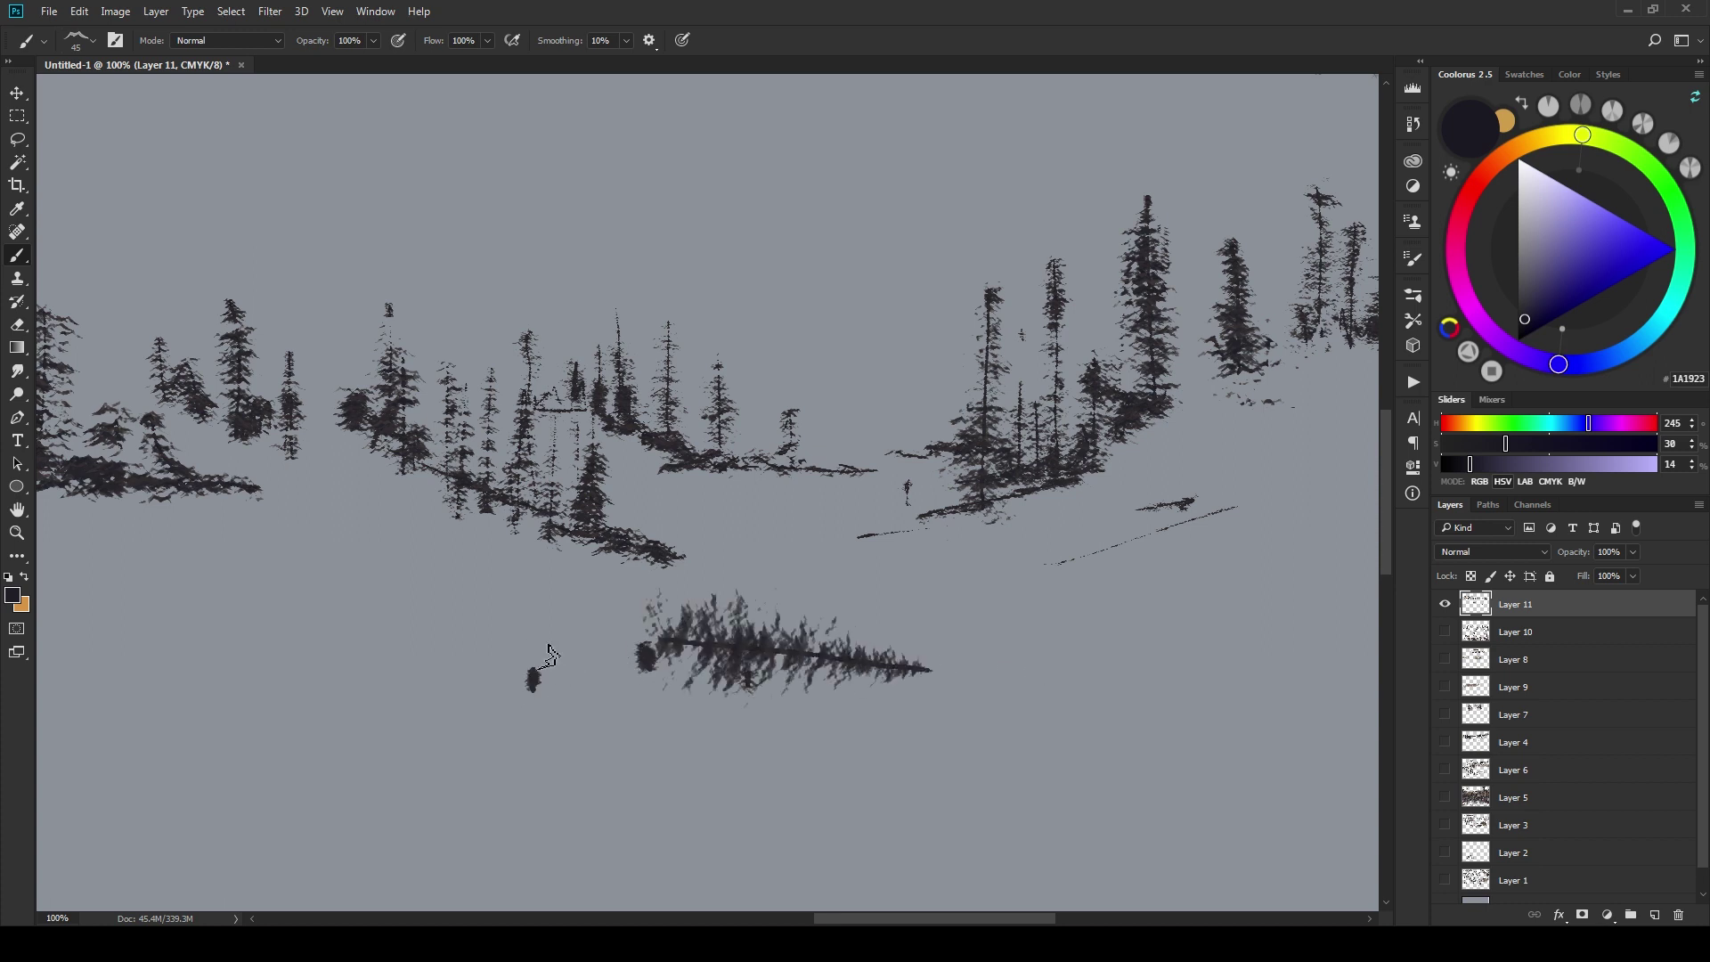
pyautogui.moveTo(523, 647); pyautogui.dragTo(268, 782)
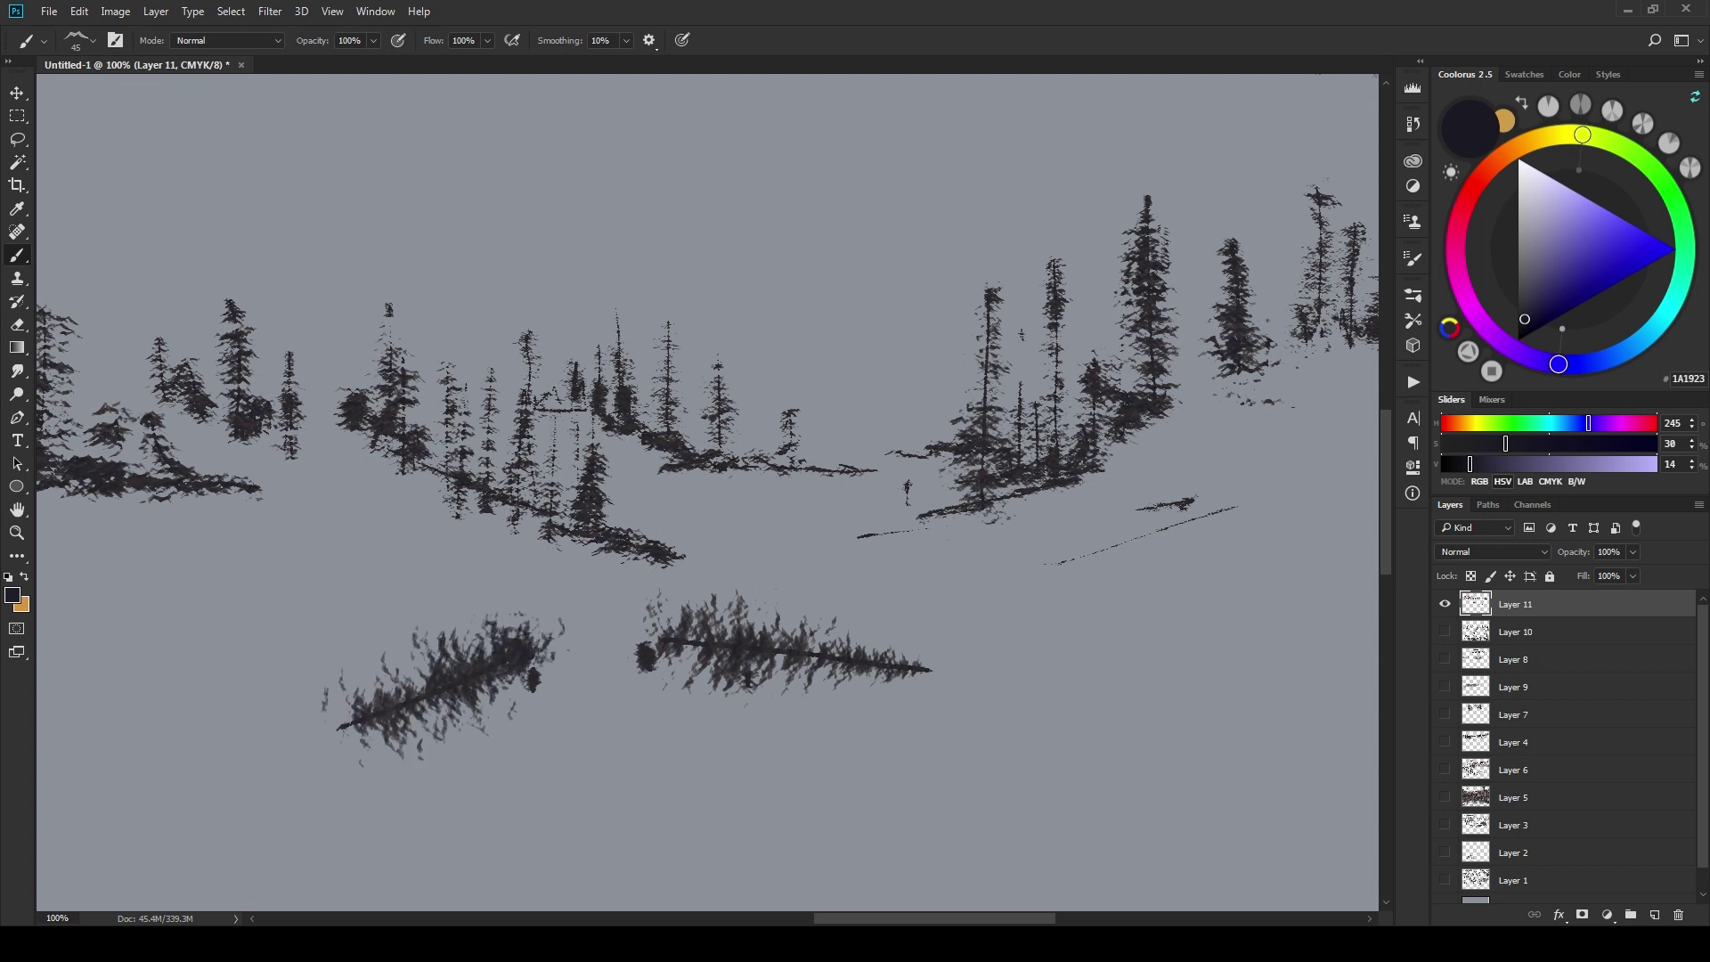
pyautogui.moveTo(813, 726); pyautogui.dragTo(851, 777)
pyautogui.moveTo(634, 702); pyautogui.dragTo(561, 859)
# - Choose EE Rabble Brush 2 and paint a large clump of brown autumn foliage below the leftmost conifers
pyautogui.moveTo(925, 636); pyautogui.dragTo(1022, 573)
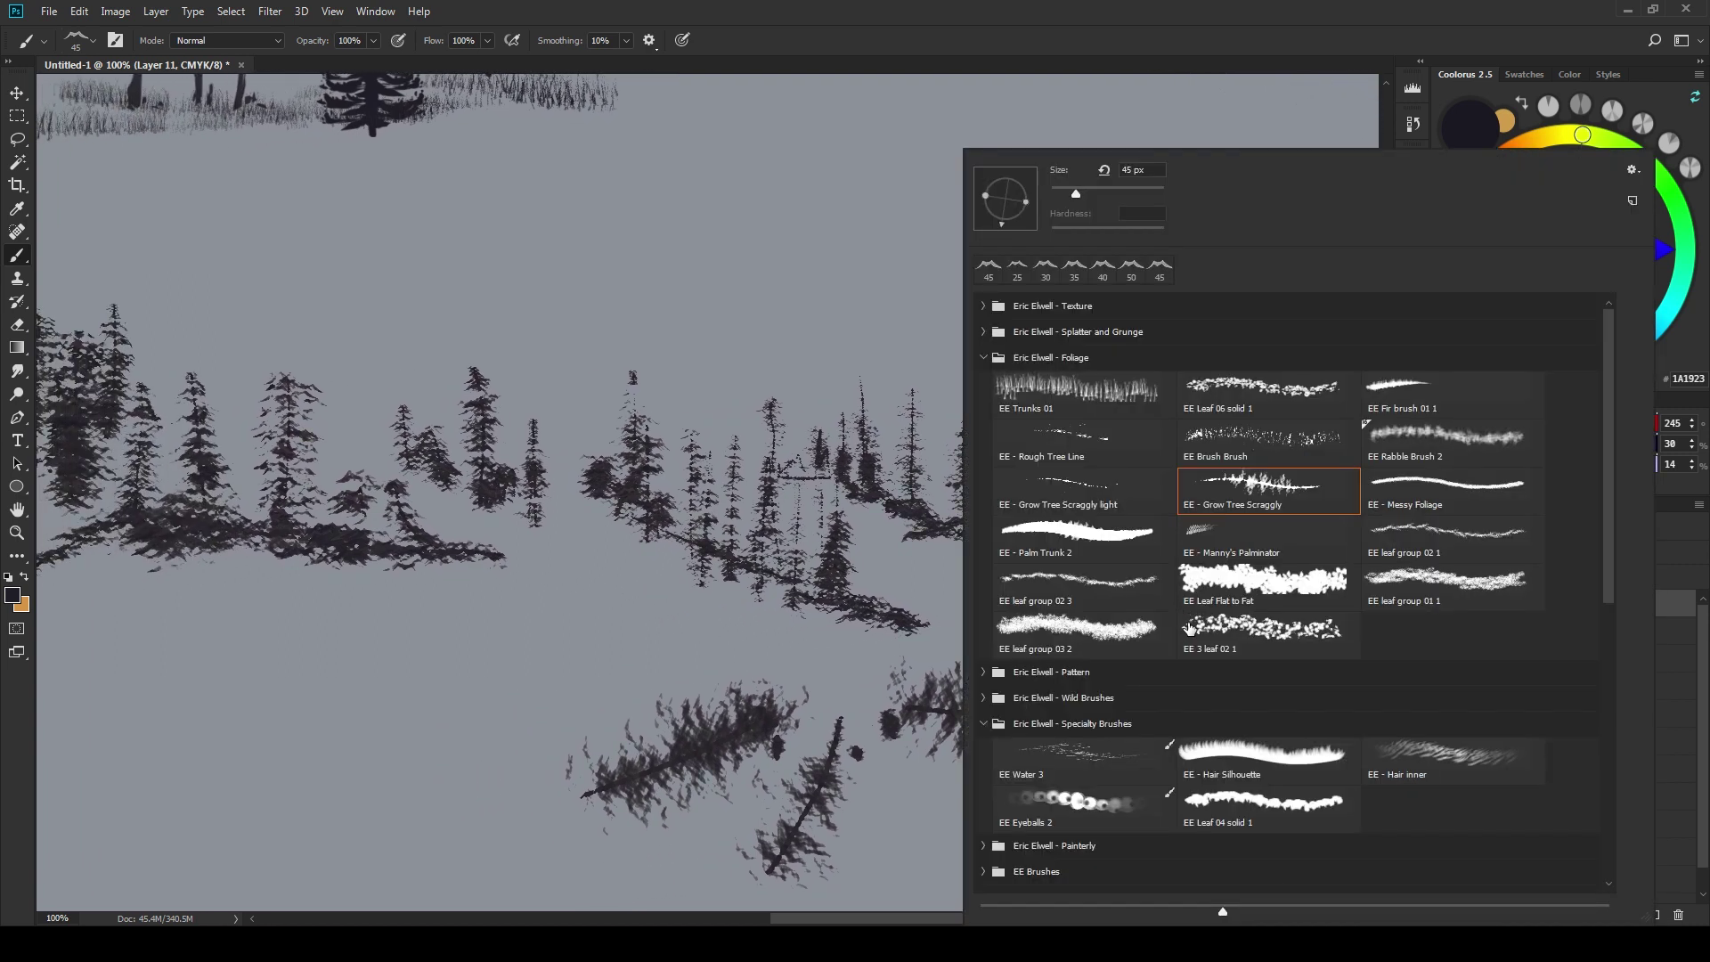
pyautogui.click(1440, 461)
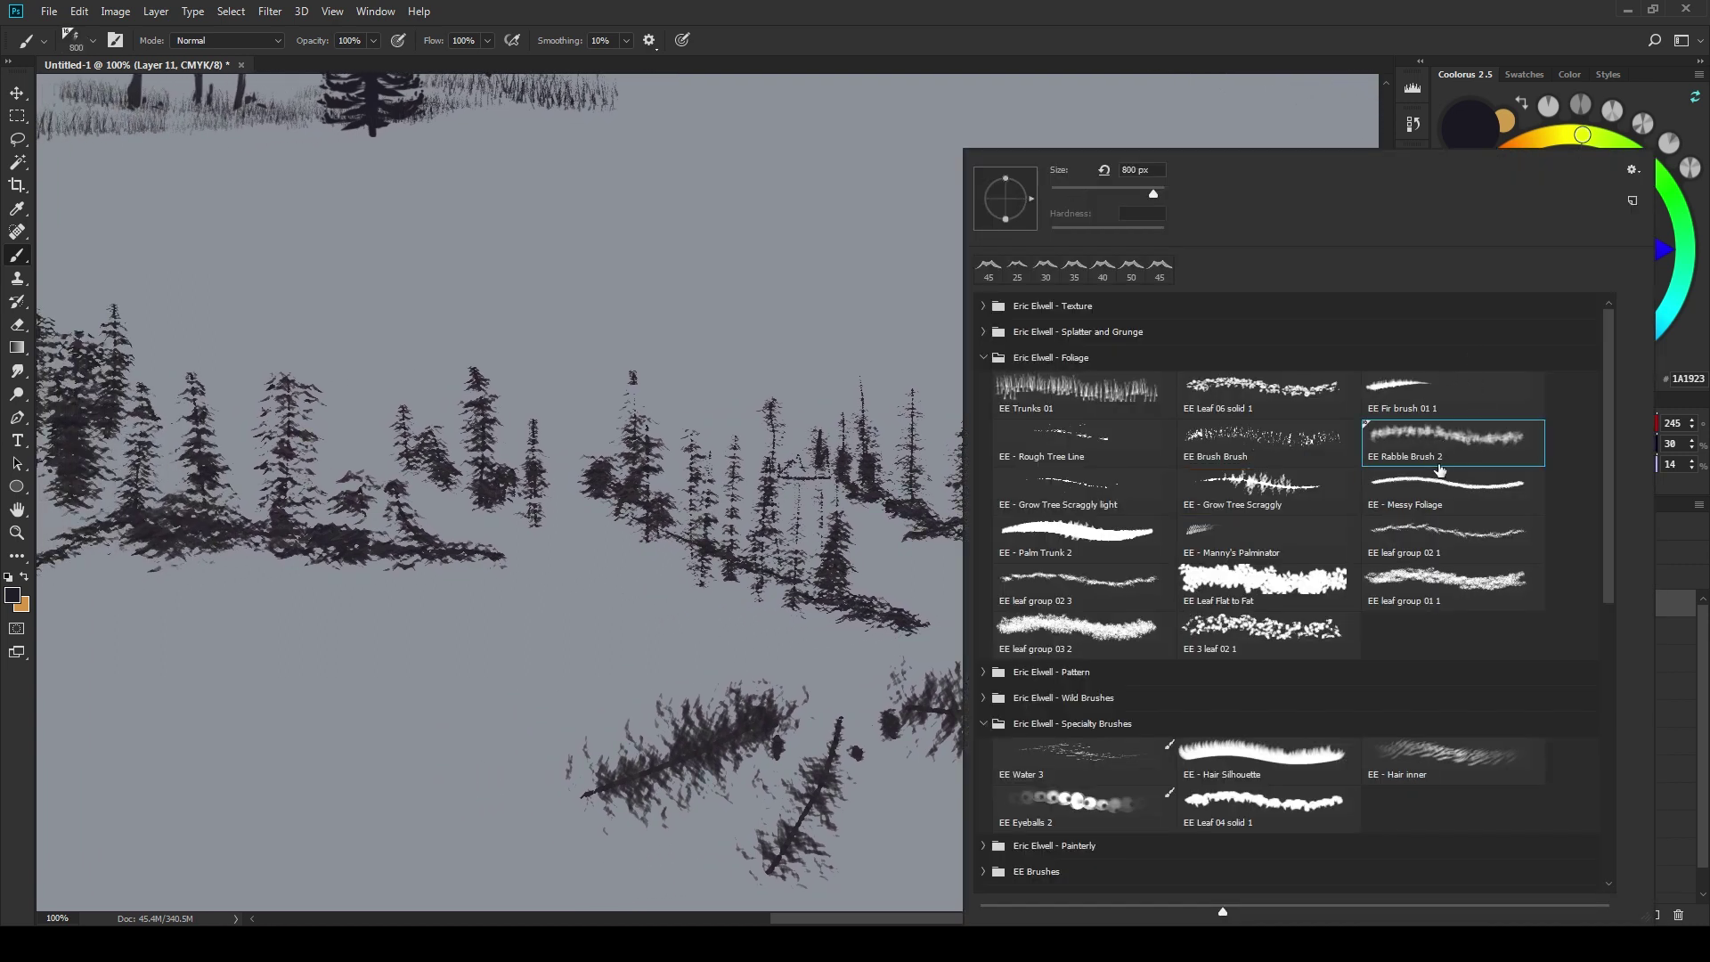
pyautogui.moveTo(674, 636); pyautogui.dragTo(917, 592)
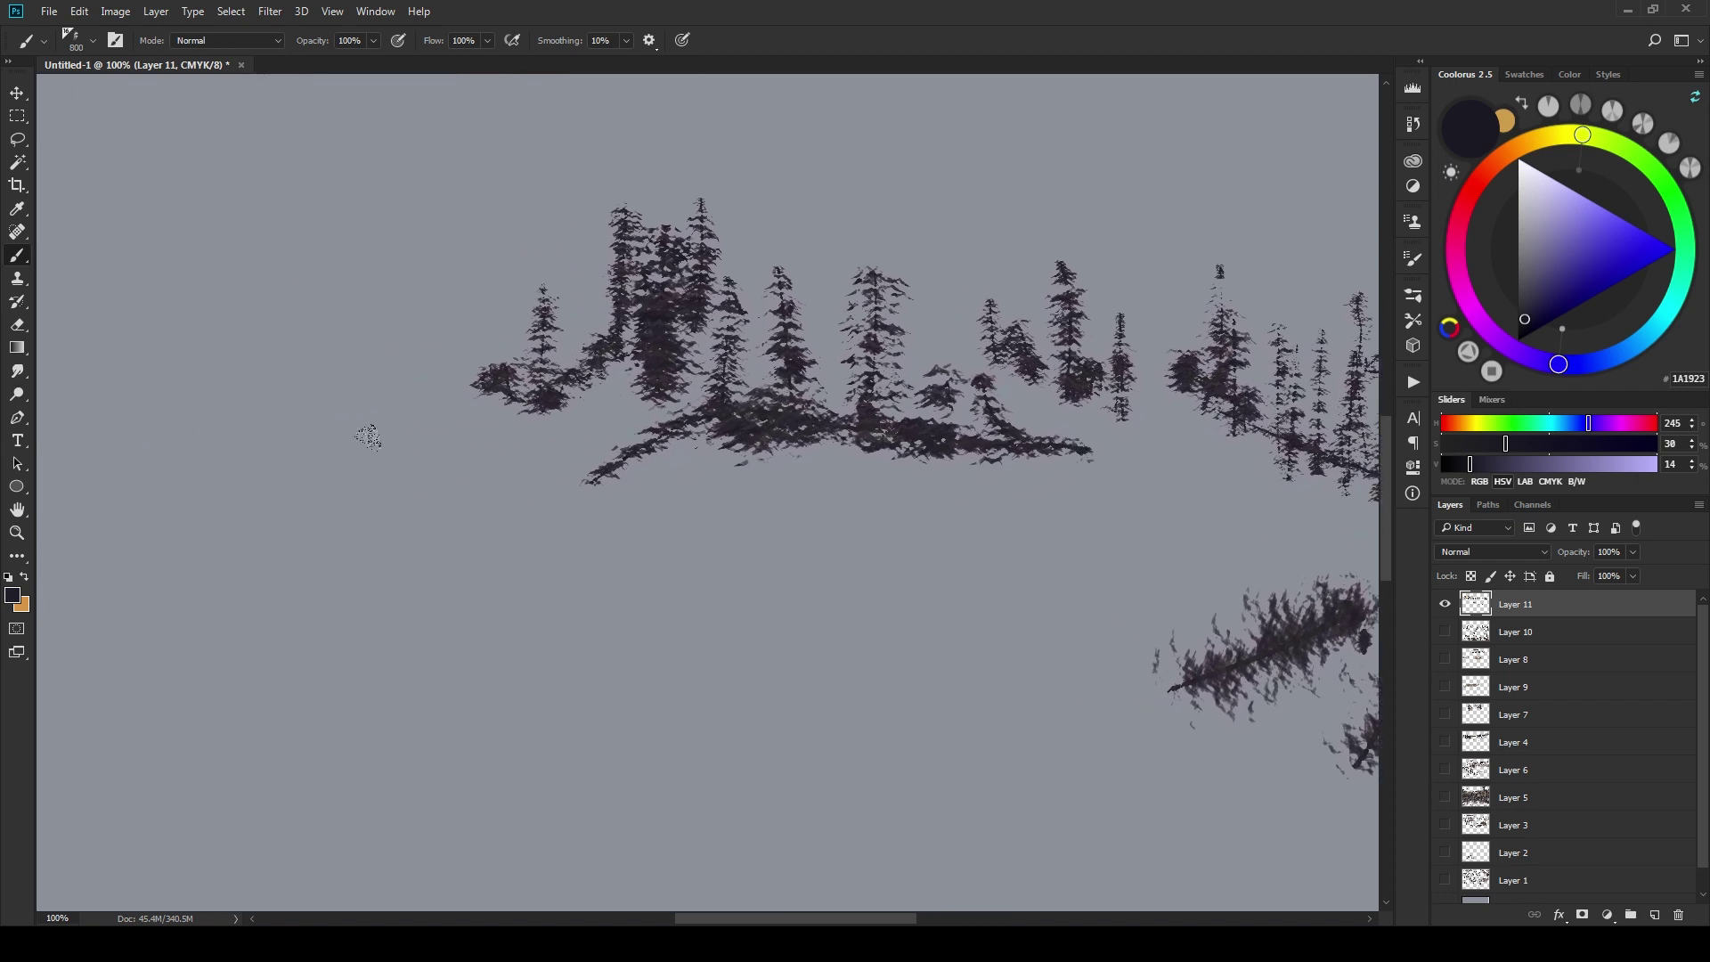
pyautogui.click(366, 431)
pyautogui.moveTo(111, 434); pyautogui.dragTo(564, 554)
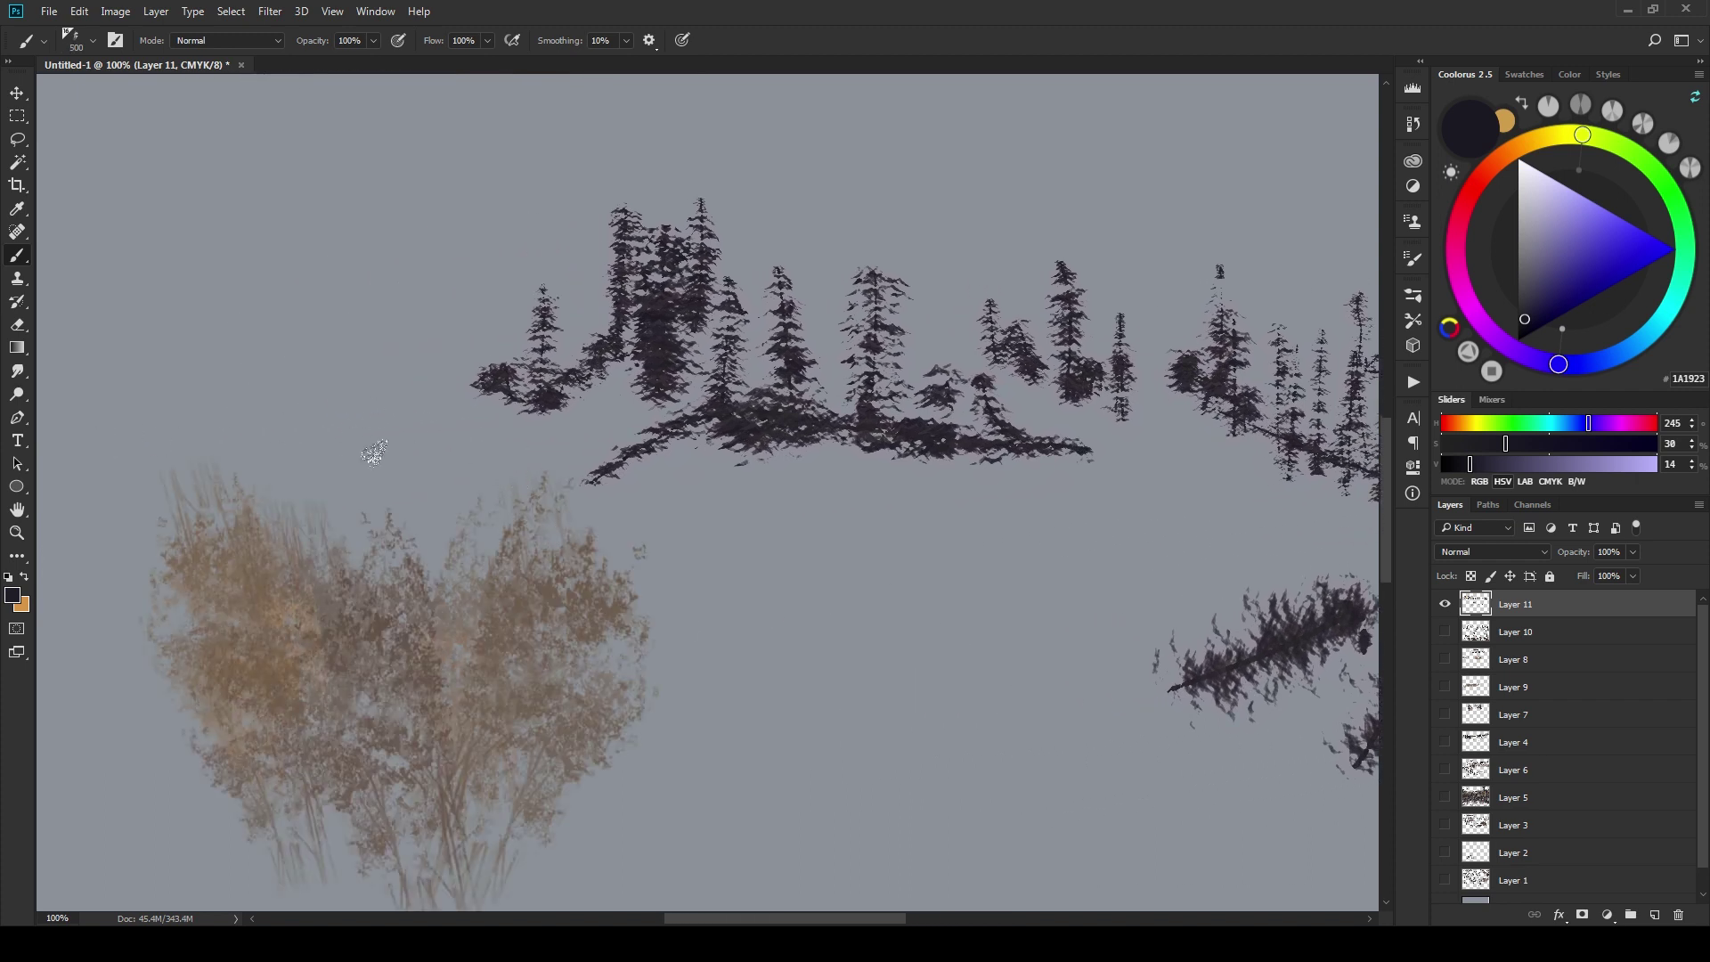
# - Reduce the brush to 175 px and extend the autumn foliage up to the leftmost conifers and out along its far side
pyautogui.press('[')
pyautogui.press('[')
pyautogui.press('[')
pyautogui.press('[')
pyautogui.press('[')
pyautogui.moveTo(476, 481)
pyautogui.mouseDown()
pyautogui.moveTo(171, 499)
pyautogui.moveTo(410, 472)
pyautogui.moveTo(613, 392)
pyautogui.mouseUp()
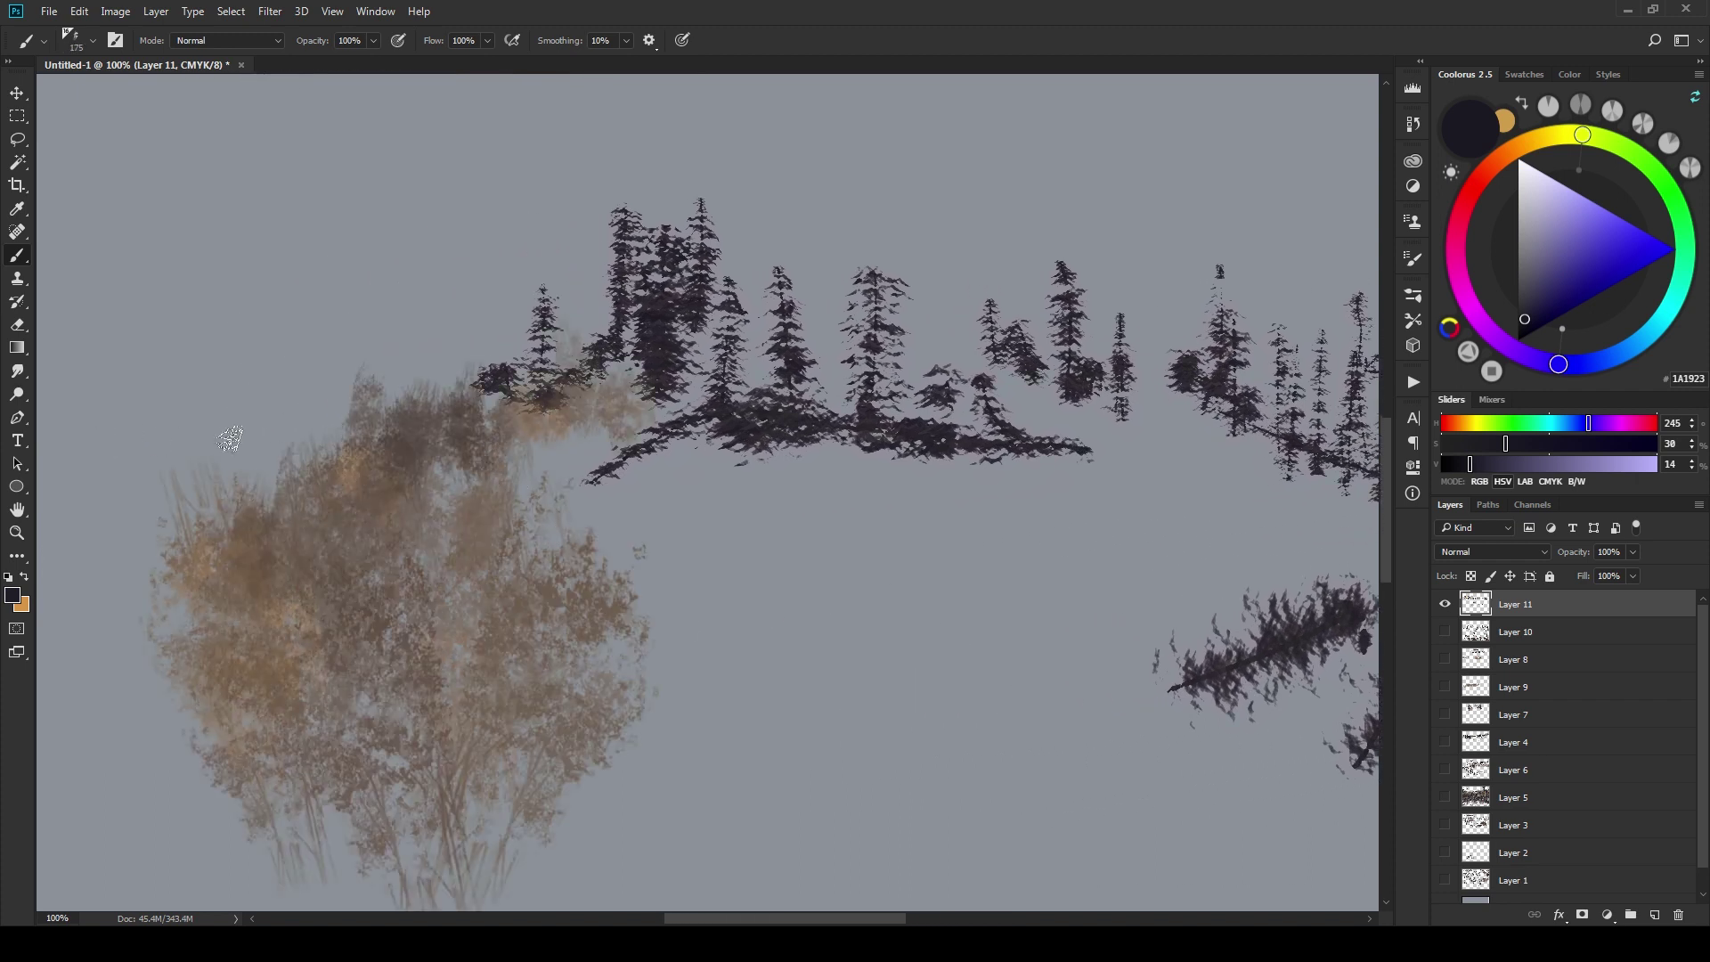
pyautogui.moveTo(230, 439)
pyautogui.mouseDown()
pyautogui.moveTo(178, 499)
pyautogui.moveTo(89, 481)
pyautogui.mouseUp()
# - Enlarge the brush to 250 px and paint dark foliage over the lower outer side of the autumn clump
pyautogui.press(']')
pyautogui.press(']')
pyautogui.moveTo(89, 624)
pyautogui.mouseDown()
pyautogui.moveTo(53, 698)
pyautogui.moveTo(108, 724)
pyautogui.mouseUp()
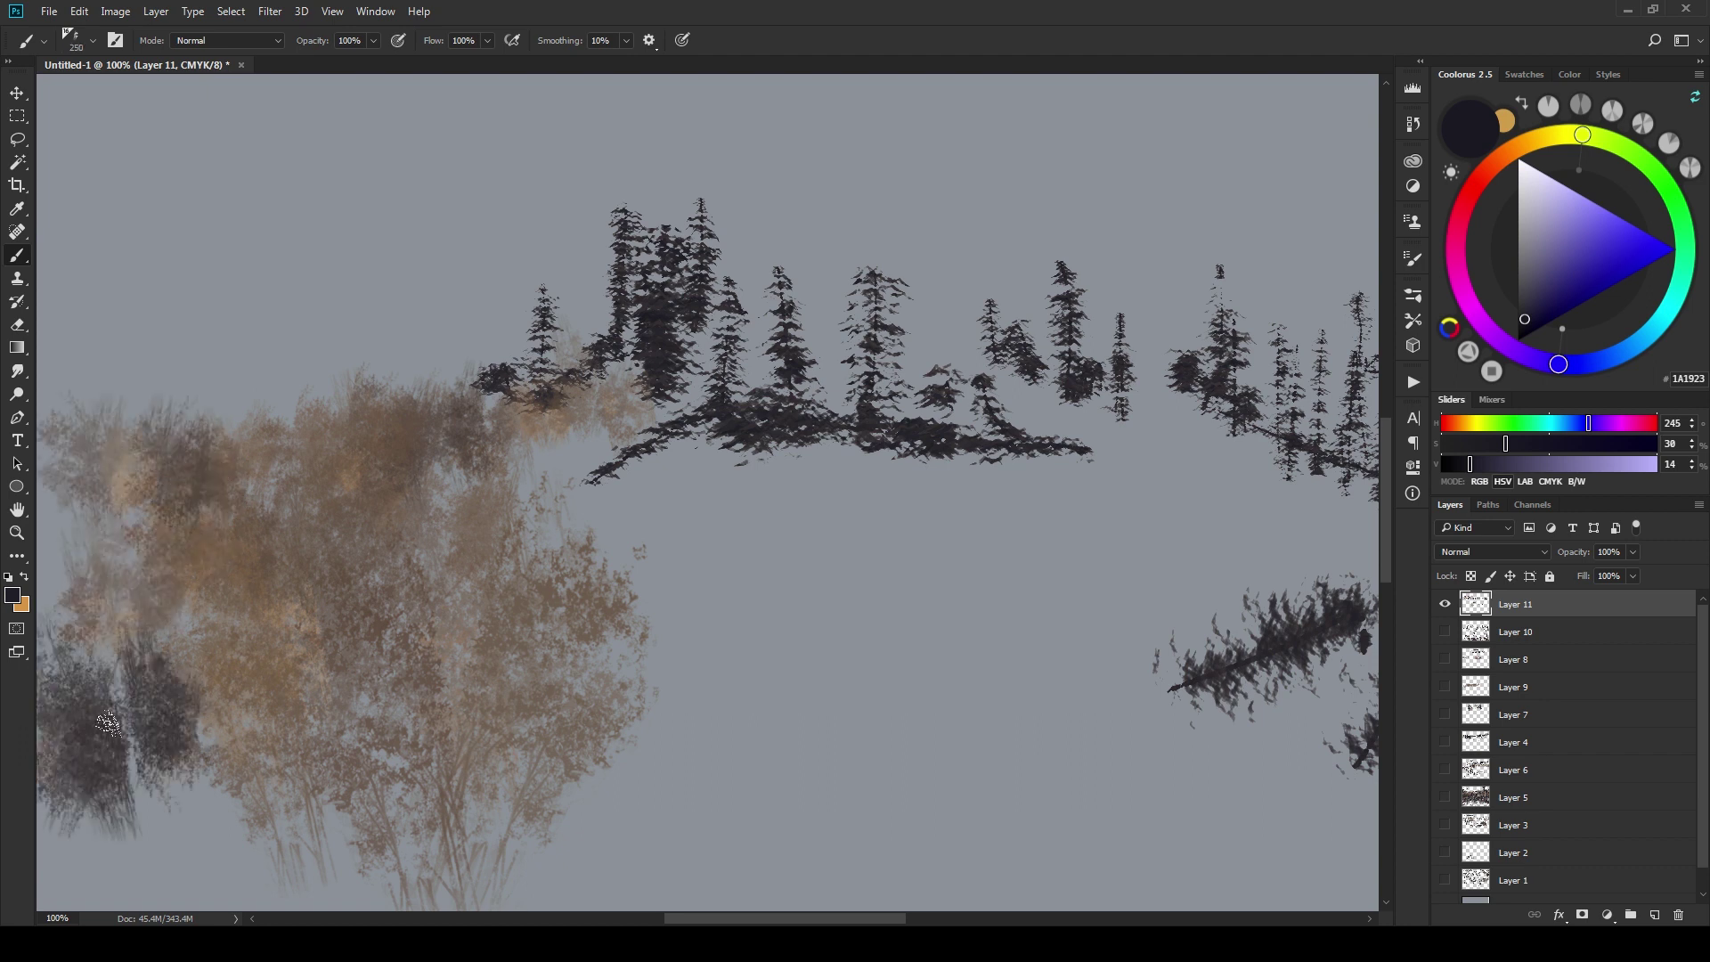
pyautogui.moveTo(210, 837); pyautogui.dragTo(92, 624)
# - Paint a row of low dark and orange bushes extending from the autumn clump toward the scraggly branches
pyautogui.press(']')
pyautogui.moveTo(636, 724)
pyautogui.mouseDown()
pyautogui.moveTo(637, 744)
pyautogui.moveTo(726, 771)
pyautogui.moveTo(1114, 751)
pyautogui.mouseUp()
pyautogui.press('[')
pyautogui.press('[')
pyautogui.press('[')
pyautogui.moveTo(749, 645); pyautogui.dragTo(1059, 674)
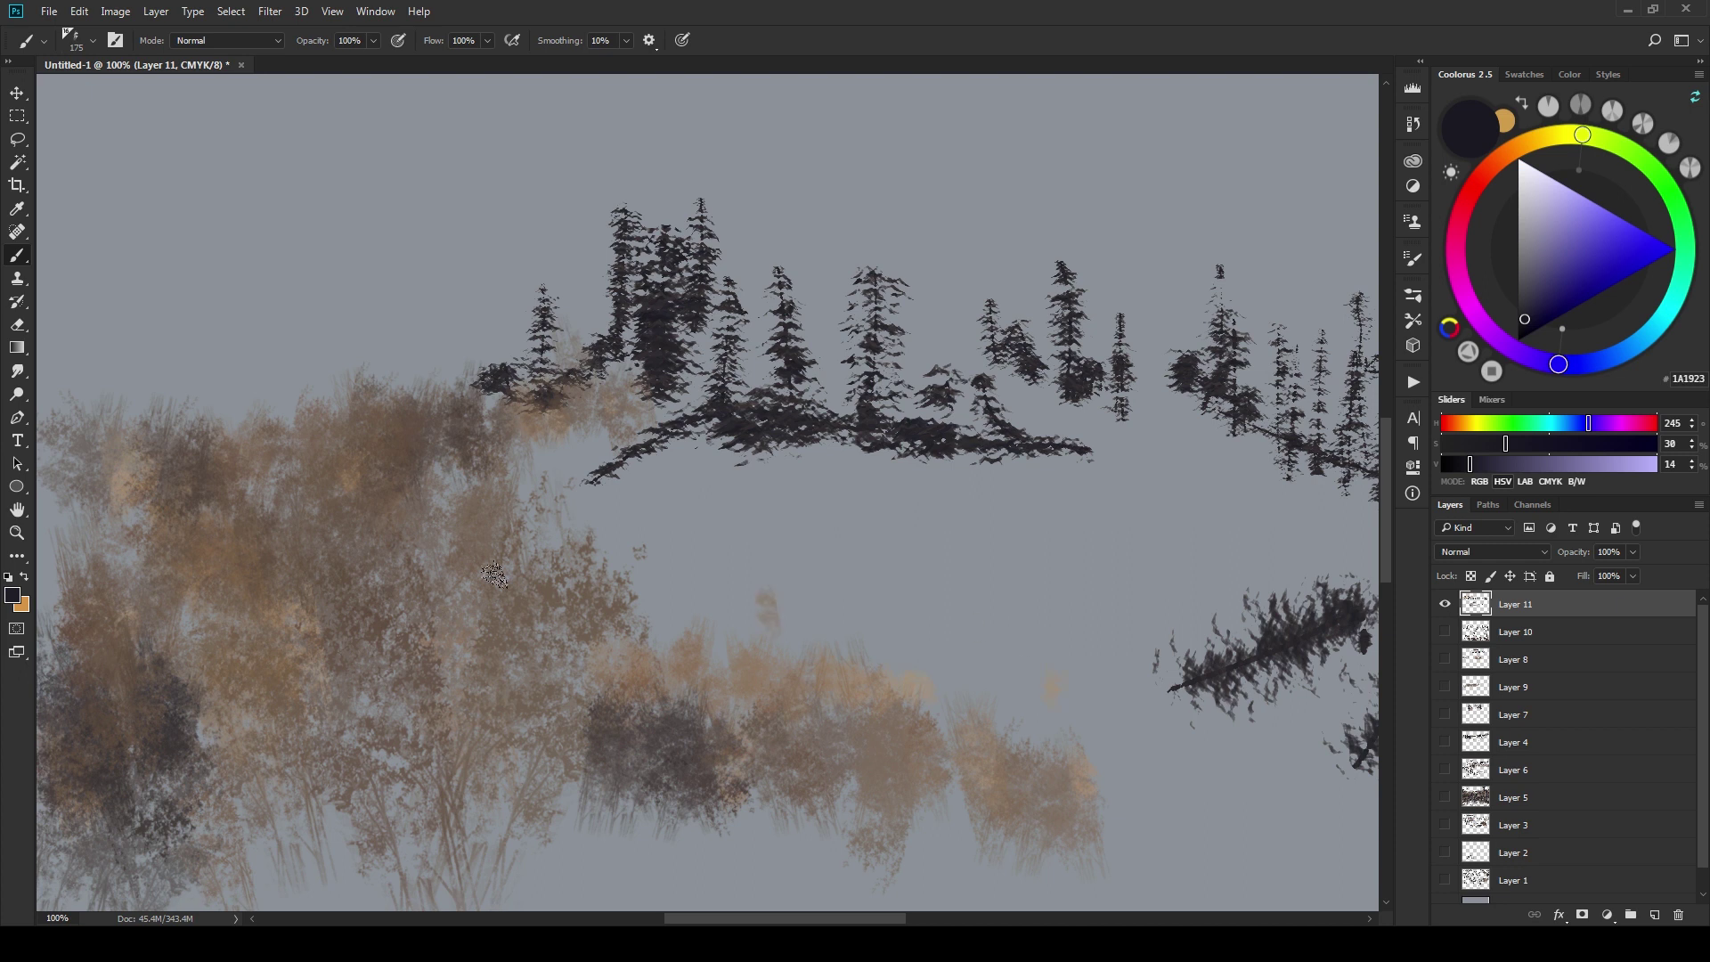
# - Paint broad horizontal layers of orange-brown foliage between the conifers' ground line and the low bushes
pyautogui.moveTo(579, 615); pyautogui.dragTo(1132, 615)
pyautogui.moveTo(499, 530)
pyautogui.mouseDown()
pyautogui.moveTo(543, 535)
pyautogui.moveTo(686, 463)
pyautogui.moveTo(918, 499)
pyautogui.mouseUp()
pyautogui.moveTo(554, 559); pyautogui.dragTo(1060, 564)
# - Reduce the brush and extend the orange foliage as a thin distant strip above the scraggly branches
pyautogui.press('[')
pyautogui.press('[')
pyautogui.press('[')
pyautogui.moveTo(1268, 616); pyautogui.dragTo(463, 634)
pyautogui.moveTo(586, 584); pyautogui.dragTo(828, 577)
pyautogui.press(']')
pyautogui.press(']')
pyautogui.moveTo(76, 570)
pyautogui.mouseDown()
pyautogui.moveTo(316, 623)
pyautogui.moveTo(614, 535)
pyautogui.moveTo(1109, 583)
pyautogui.mouseUp()
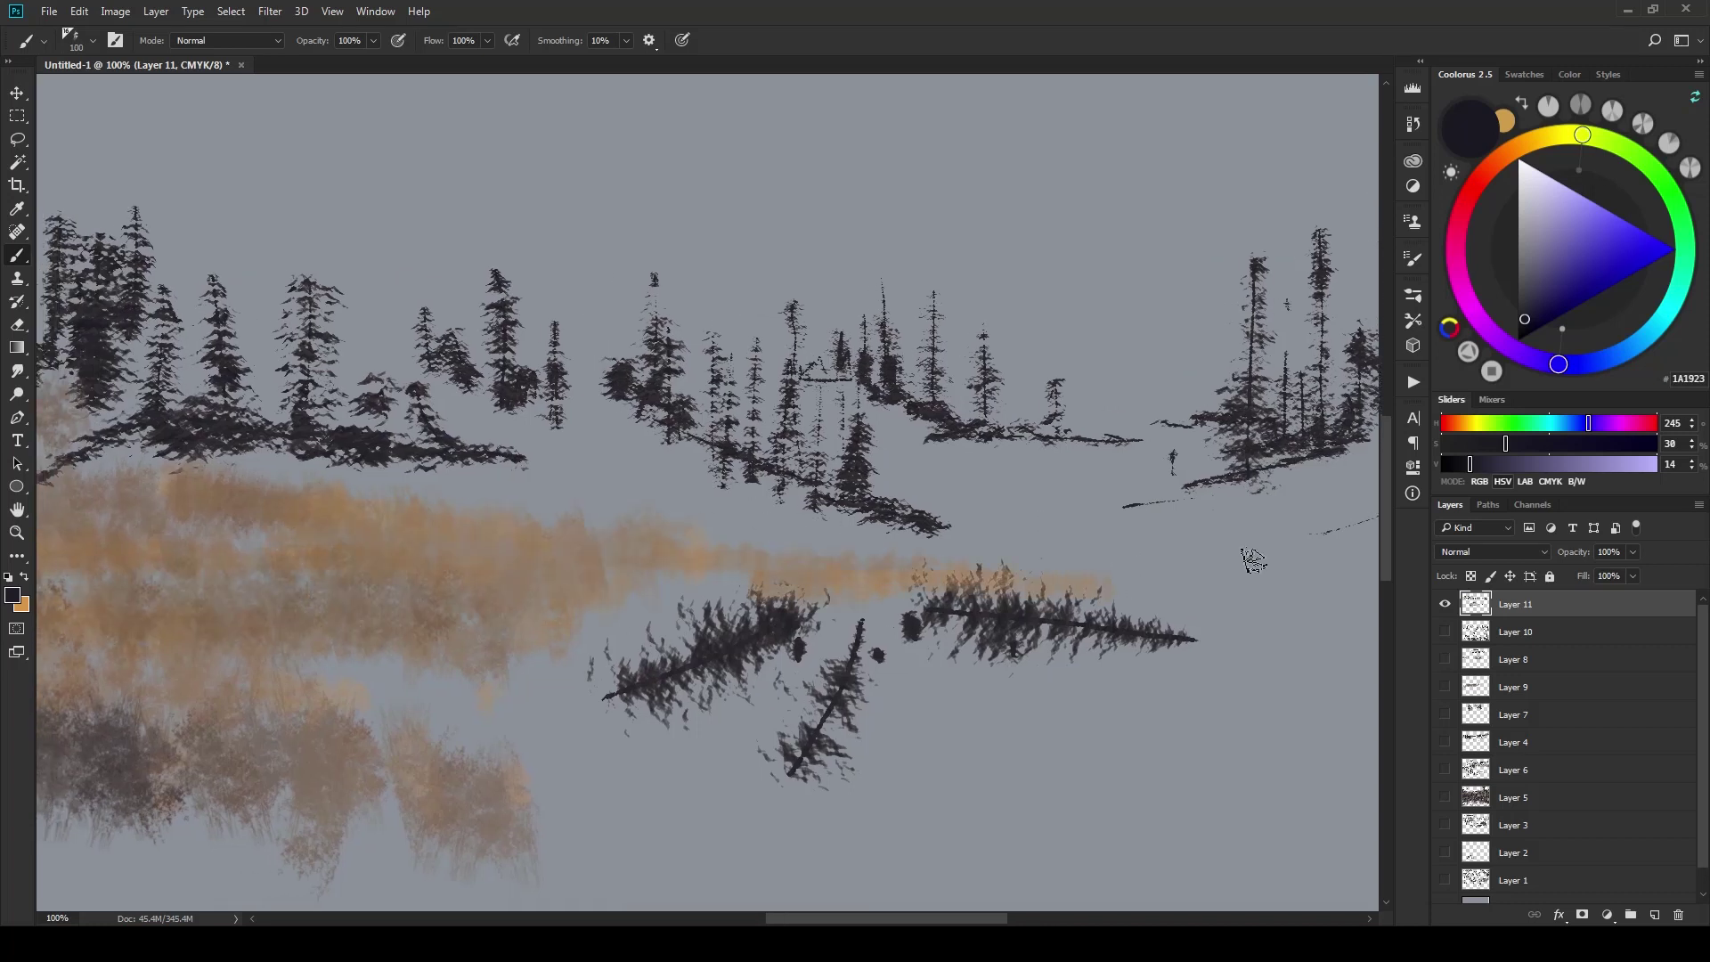
# - Paint an orange bush and a row of darker foliage below the right-hand conifer group, enlarging the brush to 200 px
pyautogui.moveTo(1251, 559)
pyautogui.mouseDown()
pyautogui.moveTo(1317, 534)
pyautogui.moveTo(1264, 576)
pyautogui.moveTo(1040, 559)
pyautogui.mouseUp()
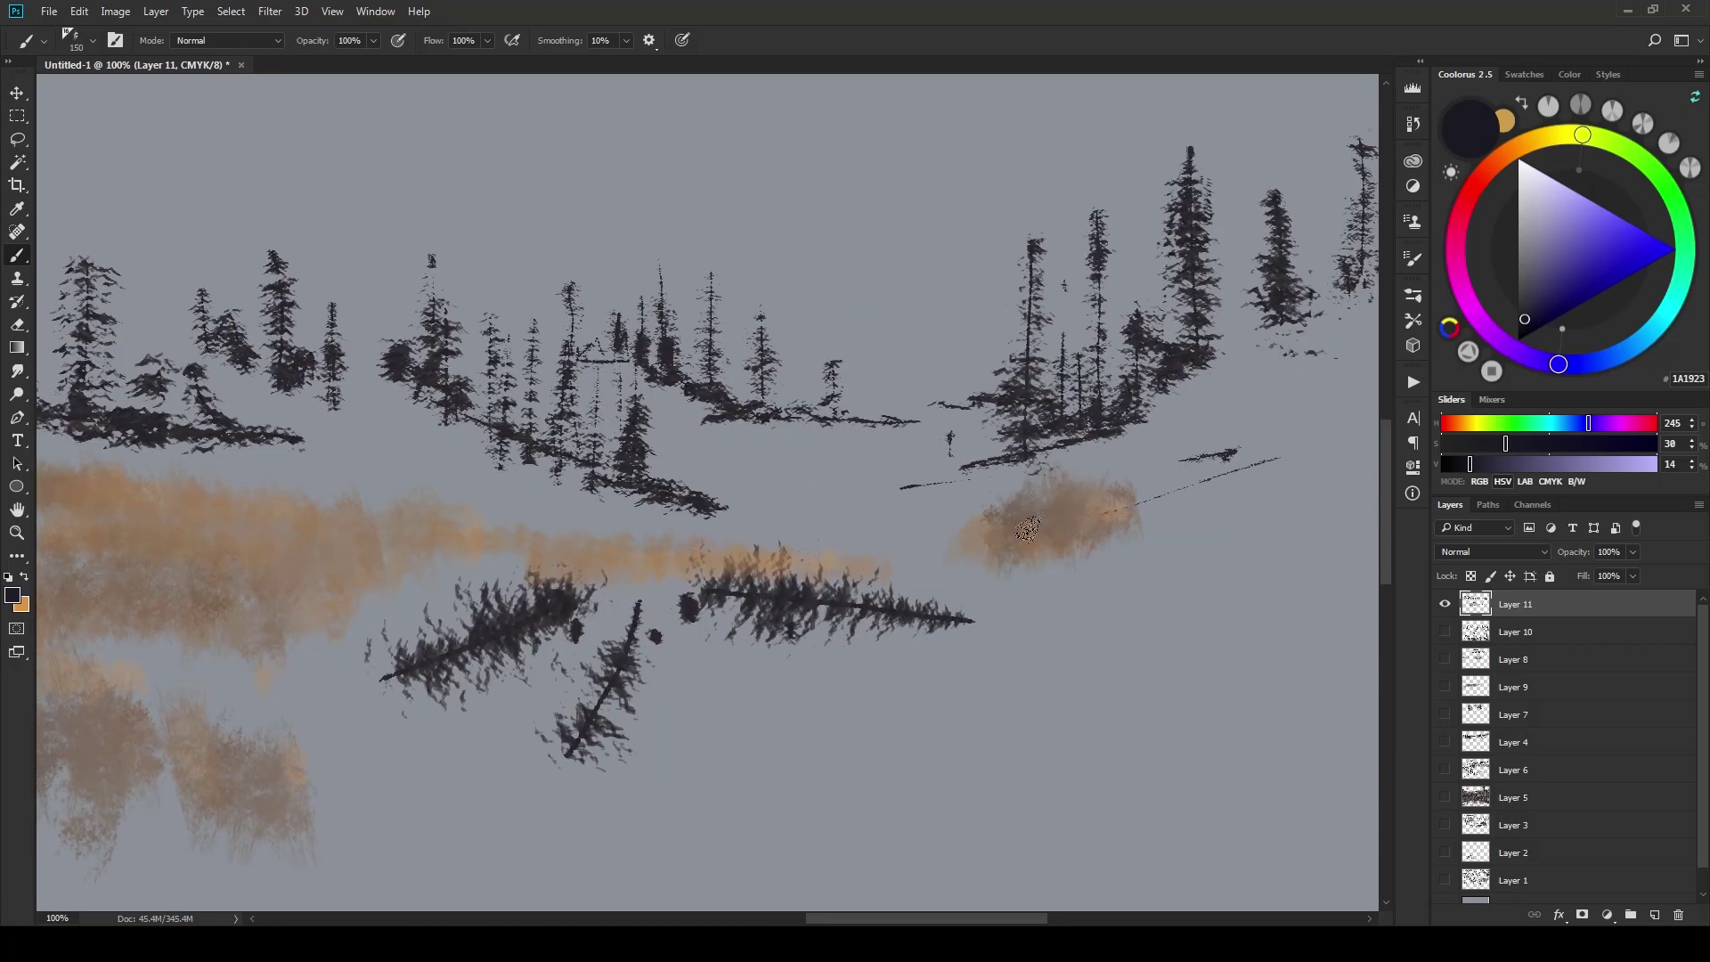
pyautogui.moveTo(918, 570); pyautogui.dragTo(1343, 543)
pyautogui.press(']')
pyautogui.press(']')
pyautogui.press(']')
pyautogui.moveTo(1016, 570)
pyautogui.mouseDown()
pyautogui.moveTo(1310, 614)
pyautogui.moveTo(1345, 659)
pyautogui.mouseUp()
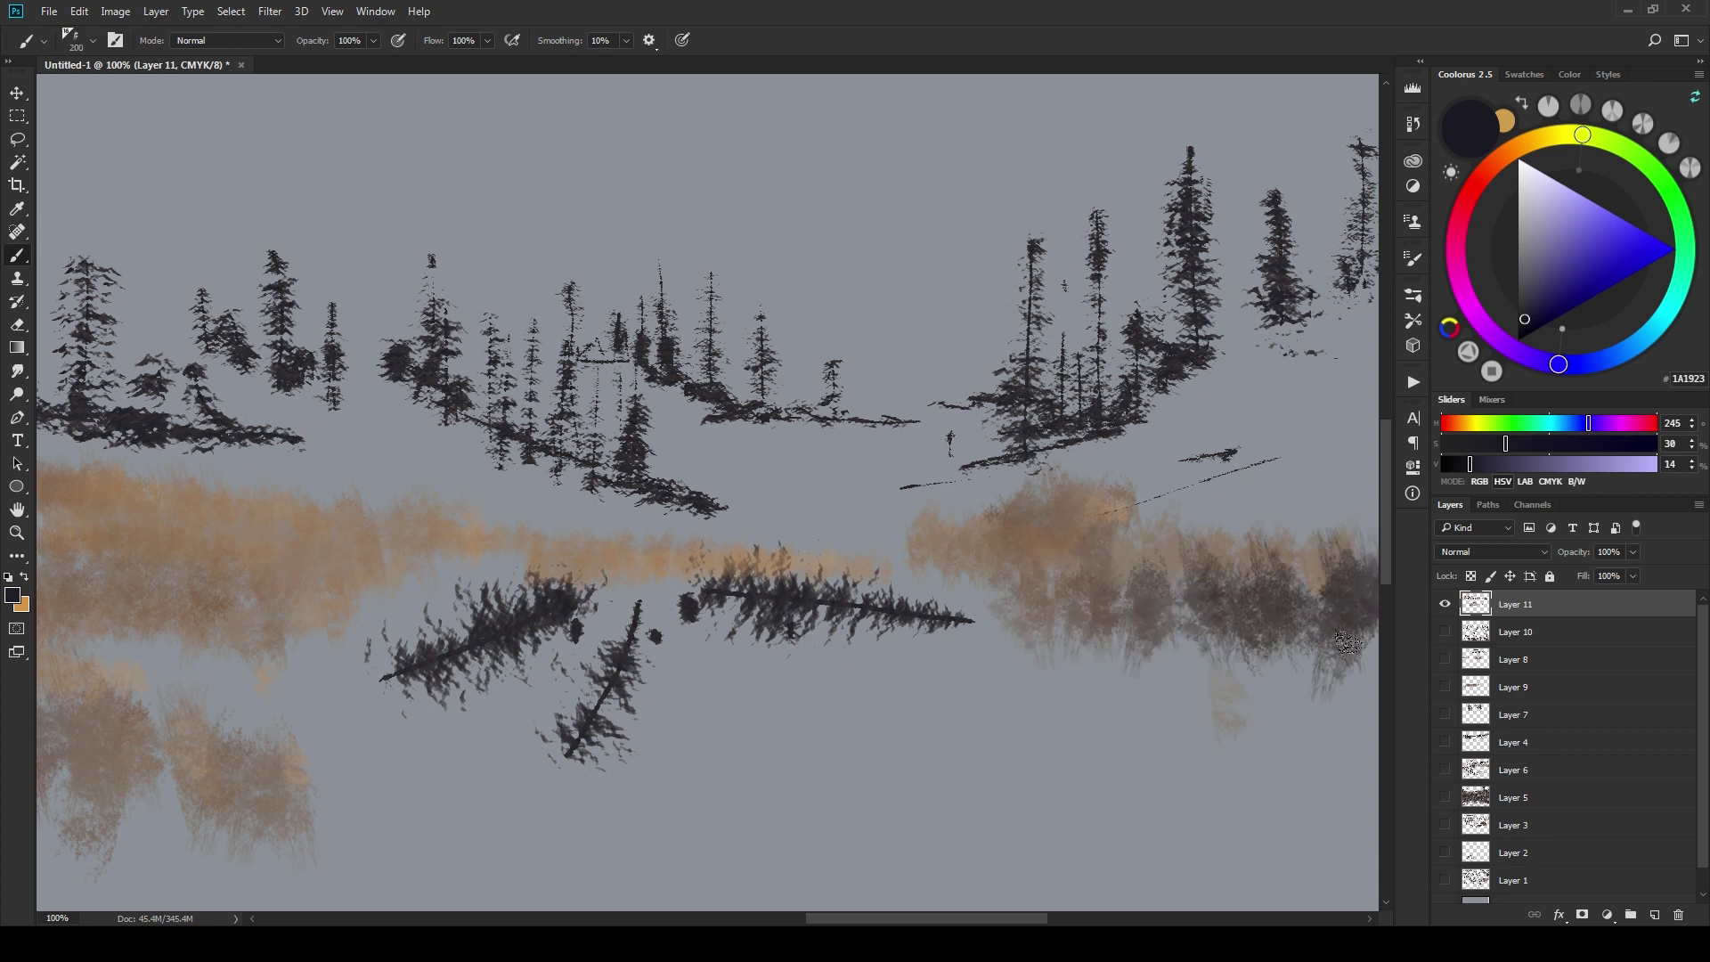
# - Paint tall dark foliage clumps at 300 px beyond the right-hand bushes and a lighter foliage row below them
pyautogui.moveTo(1247, 642); pyautogui.dragTo(1336, 802)
pyautogui.moveTo(1045, 687); pyautogui.dragTo(798, 672)
pyautogui.moveTo(1051, 525); pyautogui.dragTo(1229, 686)
pyautogui.moveTo(1238, 534); pyautogui.dragTo(1372, 730)
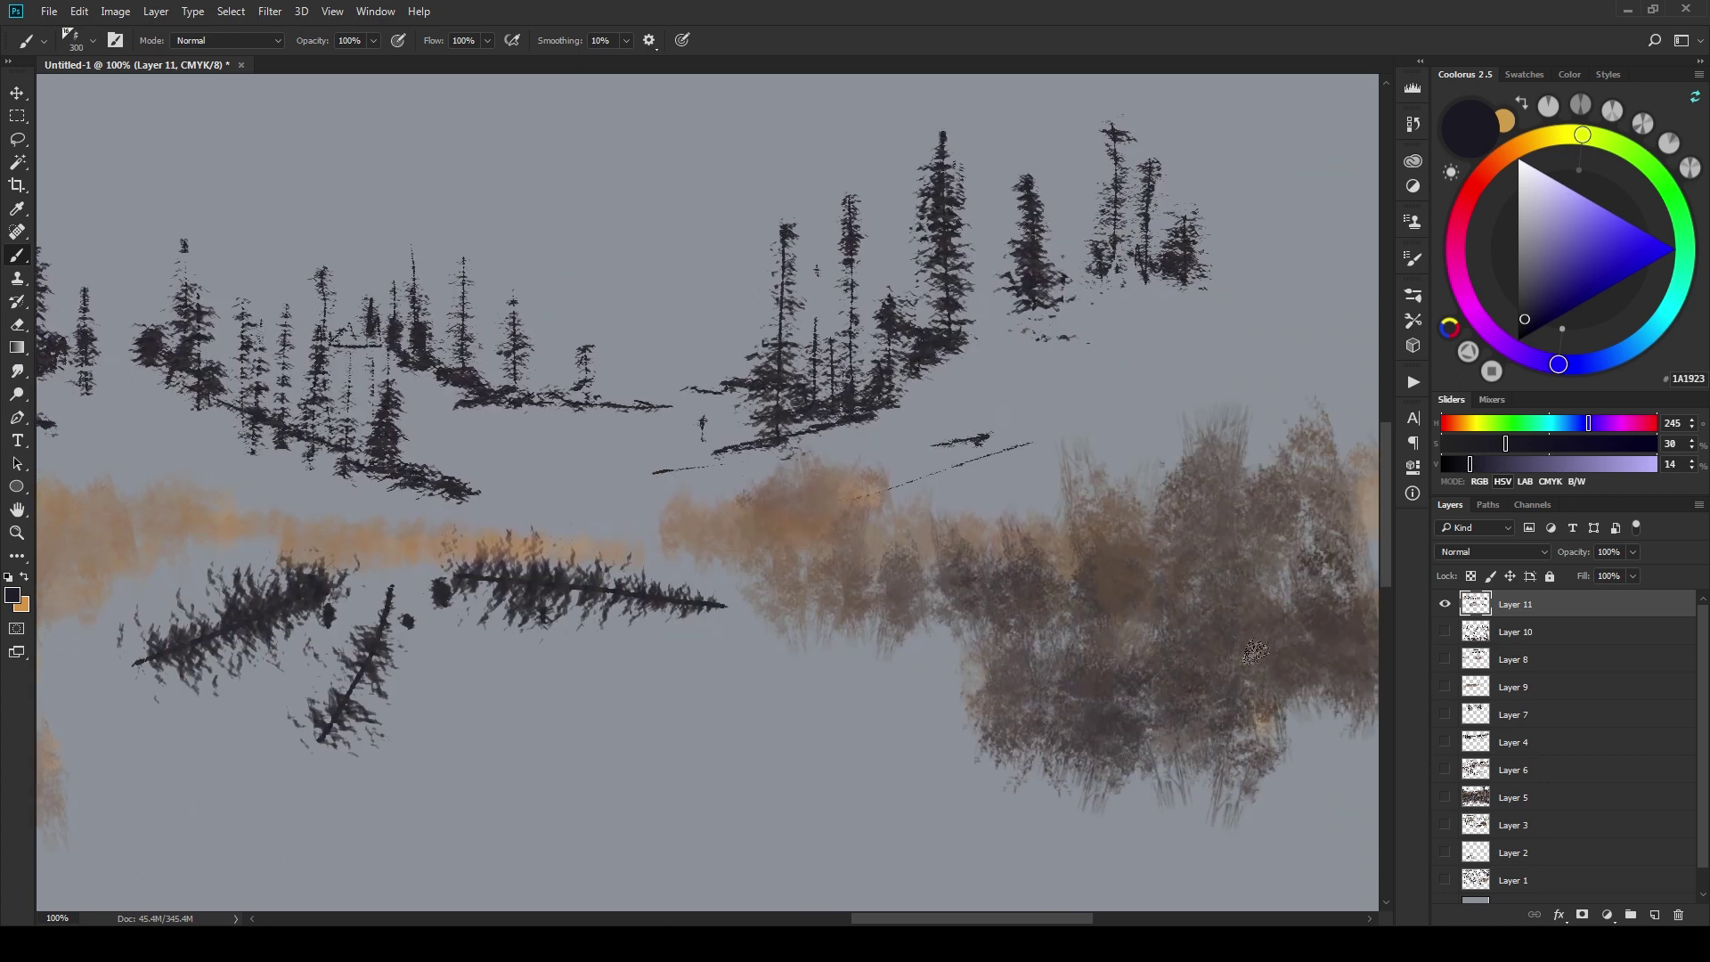
pyautogui.moveTo(1256, 677); pyautogui.dragTo(1362, 828)
pyautogui.moveTo(872, 677); pyautogui.dragTo(1126, 703)
pyautogui.moveTo(1230, 694)
pyautogui.mouseDown()
pyautogui.moveTo(918, 748)
pyautogui.moveTo(802, 686)
pyautogui.mouseUp()
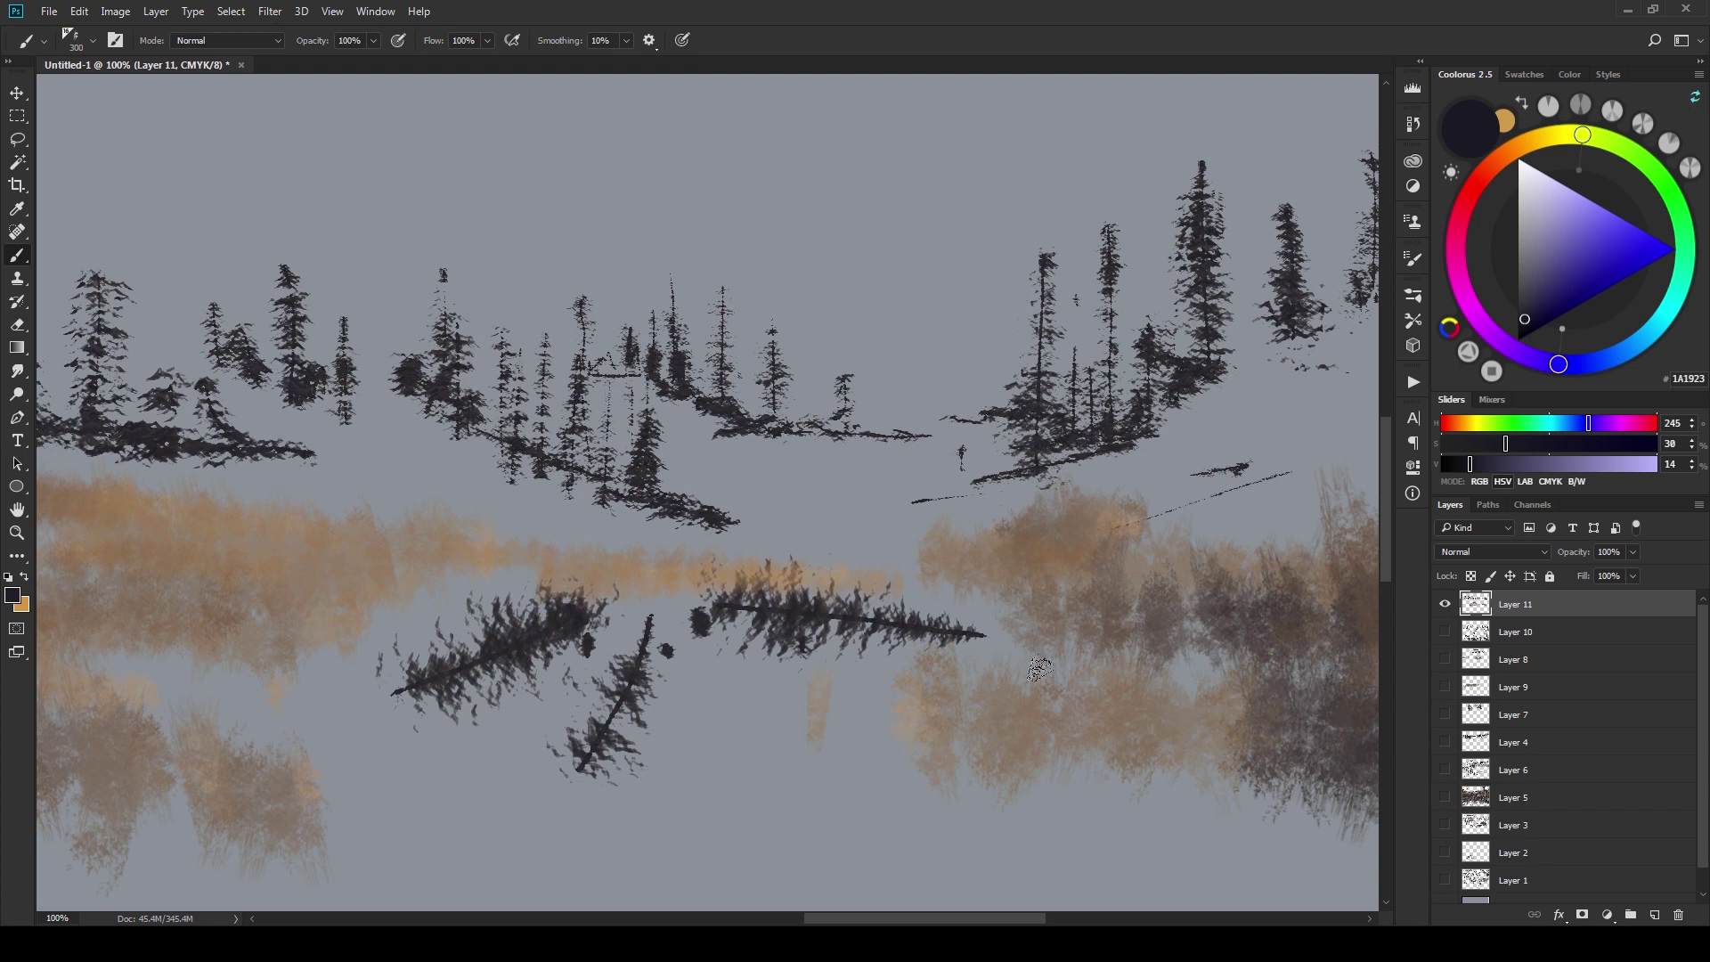
# - Choose the EE - Messy Foliage brush and paint two thick leafy trunk strokes in the empty area beside the autumn foliage
pyautogui.moveTo(902, 574); pyautogui.dragTo(946, 592)
pyautogui.rightClick(813, 581)
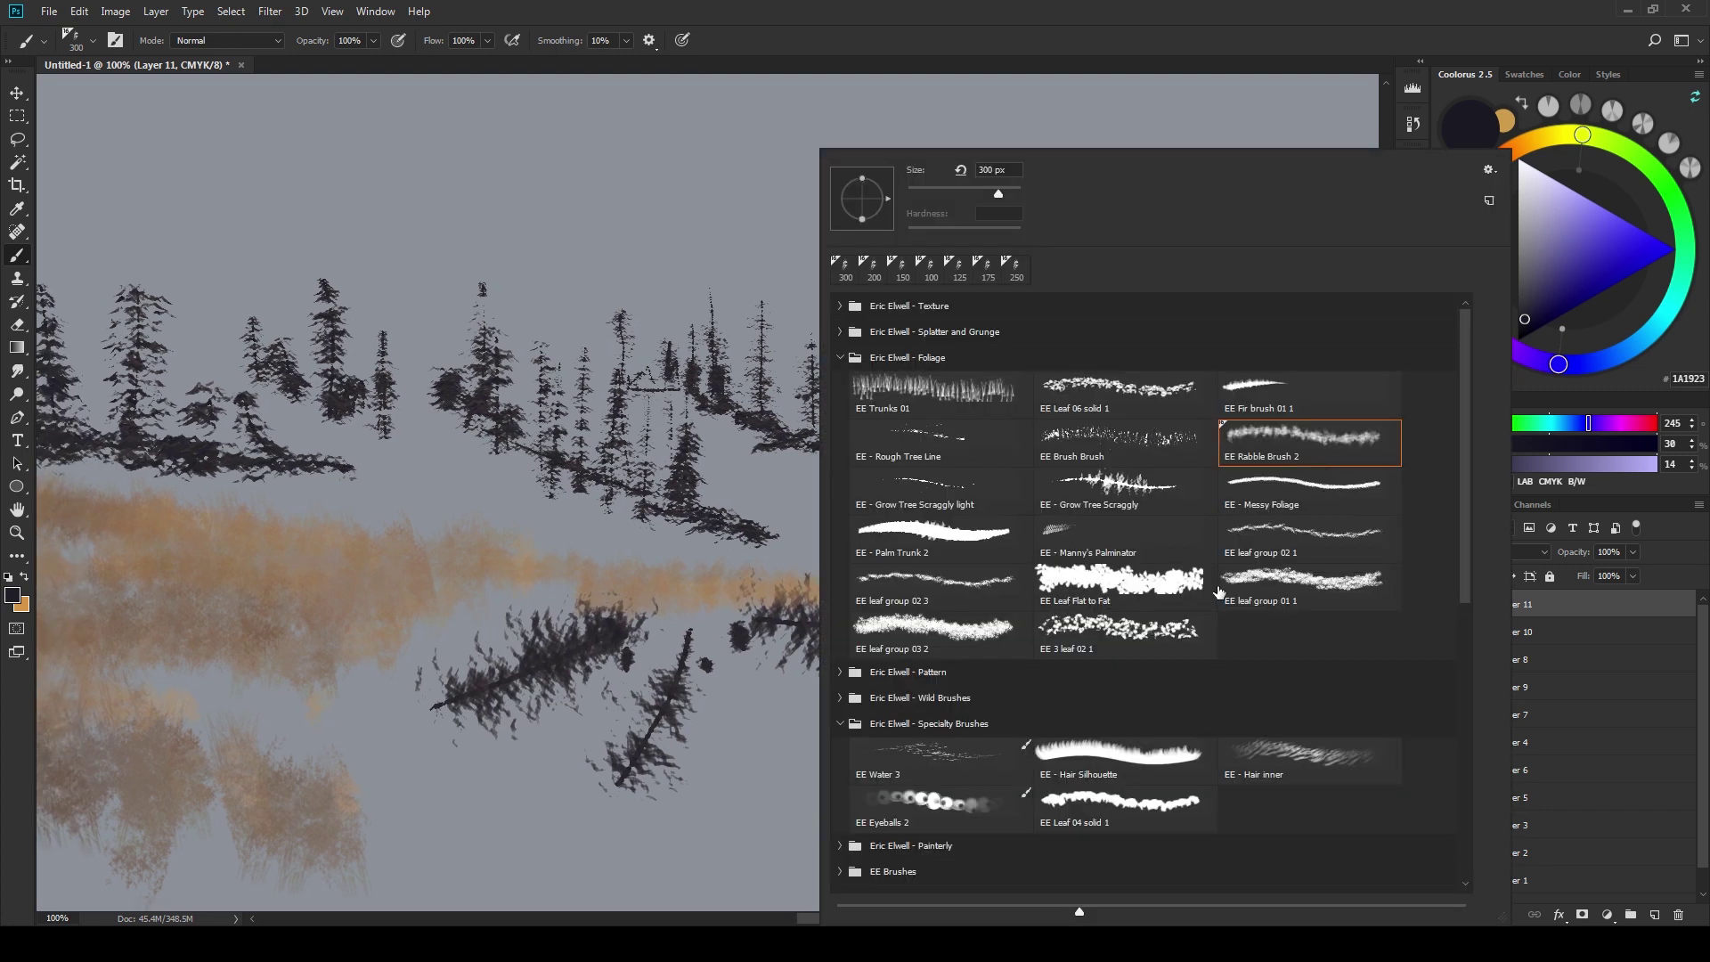
pyautogui.click(1308, 491)
pyautogui.moveTo(649, 756)
pyautogui.mouseDown()
pyautogui.moveTo(706, 656)
pyautogui.moveTo(801, 573)
pyautogui.moveTo(1083, 647)
pyautogui.mouseUp()
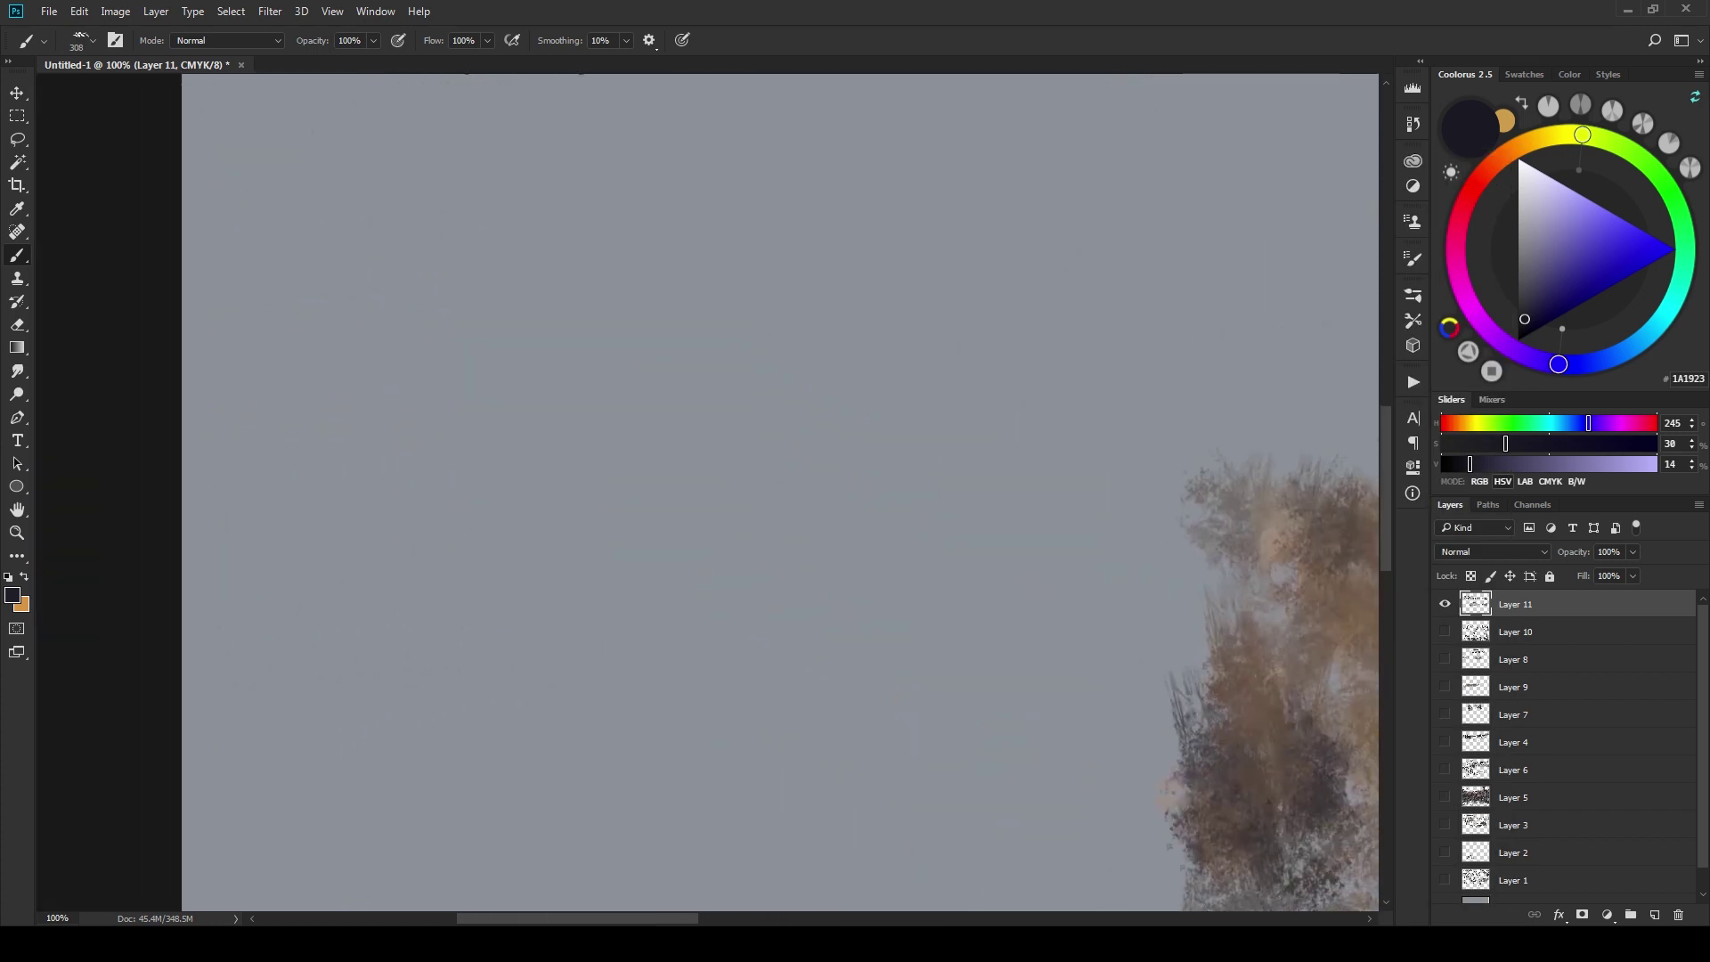
pyautogui.moveTo(704, 287)
pyautogui.mouseDown()
pyautogui.moveTo(796, 631)
pyautogui.moveTo(786, 687)
pyautogui.mouseUp()
pyautogui.moveTo(945, 680)
pyautogui.mouseDown()
pyautogui.moveTo(940, 385)
pyautogui.moveTo(980, 214)
pyautogui.mouseUp()
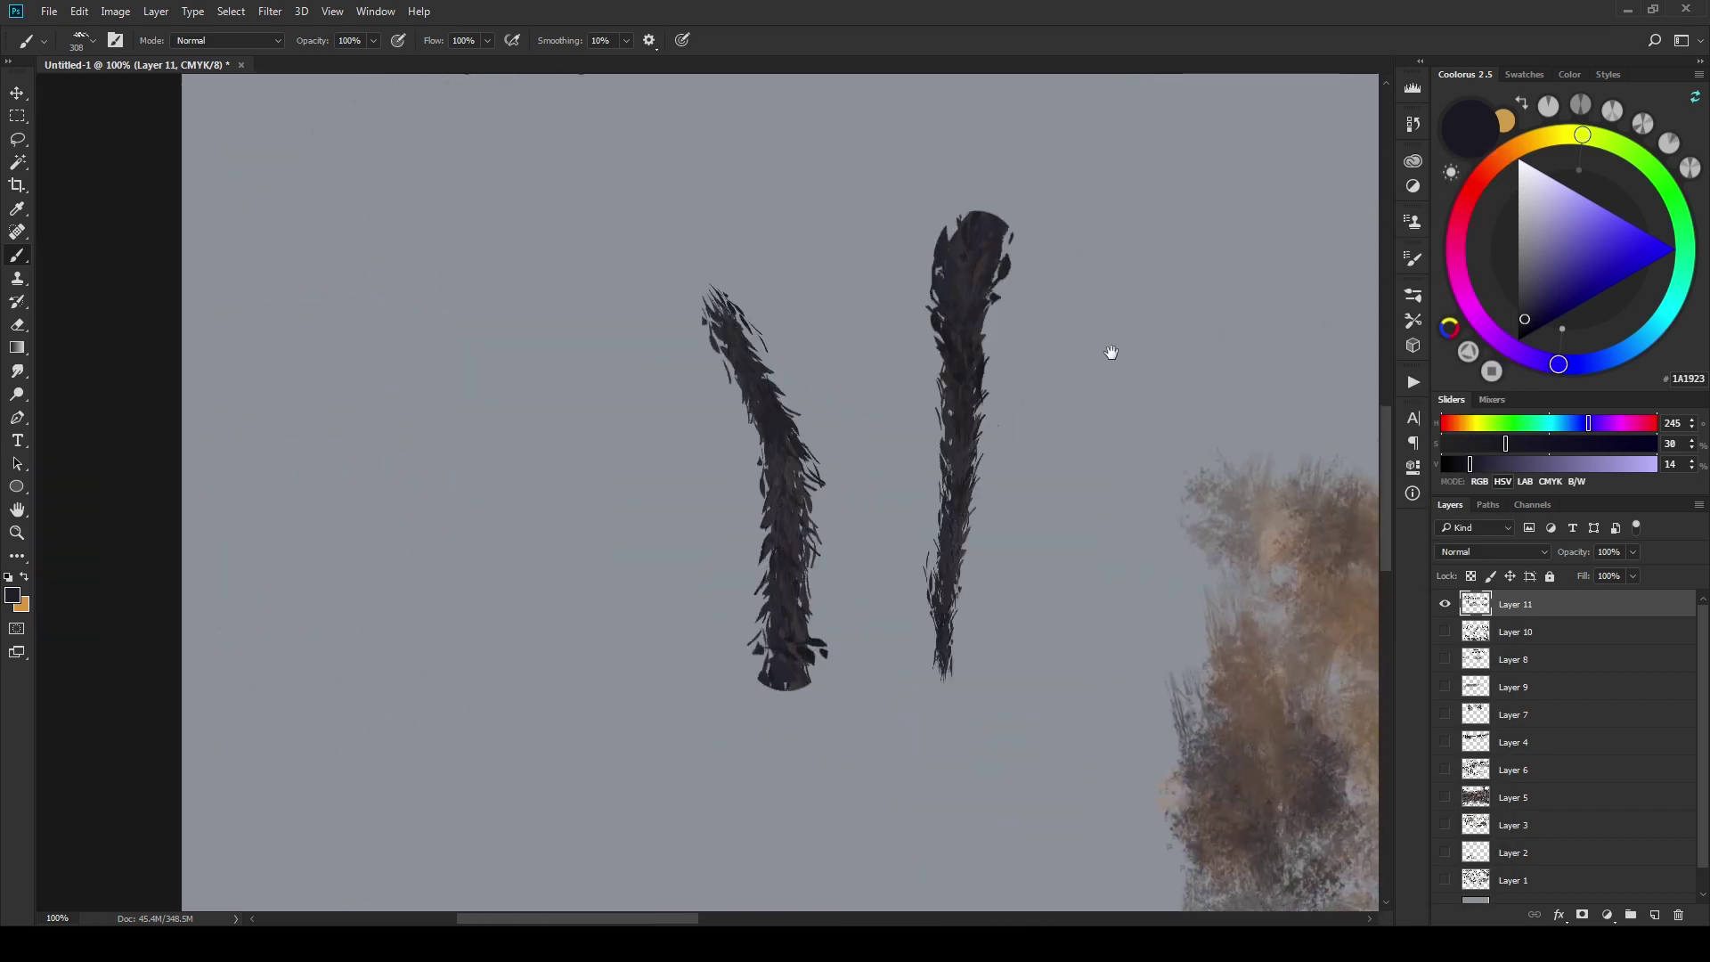
# - Reduce the brush and paint a slimmer leafy stem with a slanted side branch between the thick trunks and the autumn foliage
pyautogui.moveTo(1112, 352); pyautogui.dragTo(990, 384)
pyautogui.press('[')
pyautogui.press('[')
pyautogui.press('[')
pyautogui.moveTo(1058, 270)
pyautogui.mouseDown()
pyautogui.moveTo(1001, 457)
pyautogui.moveTo(1009, 595)
pyautogui.mouseUp()
pyautogui.moveTo(1151, 356); pyautogui.dragTo(1016, 469)
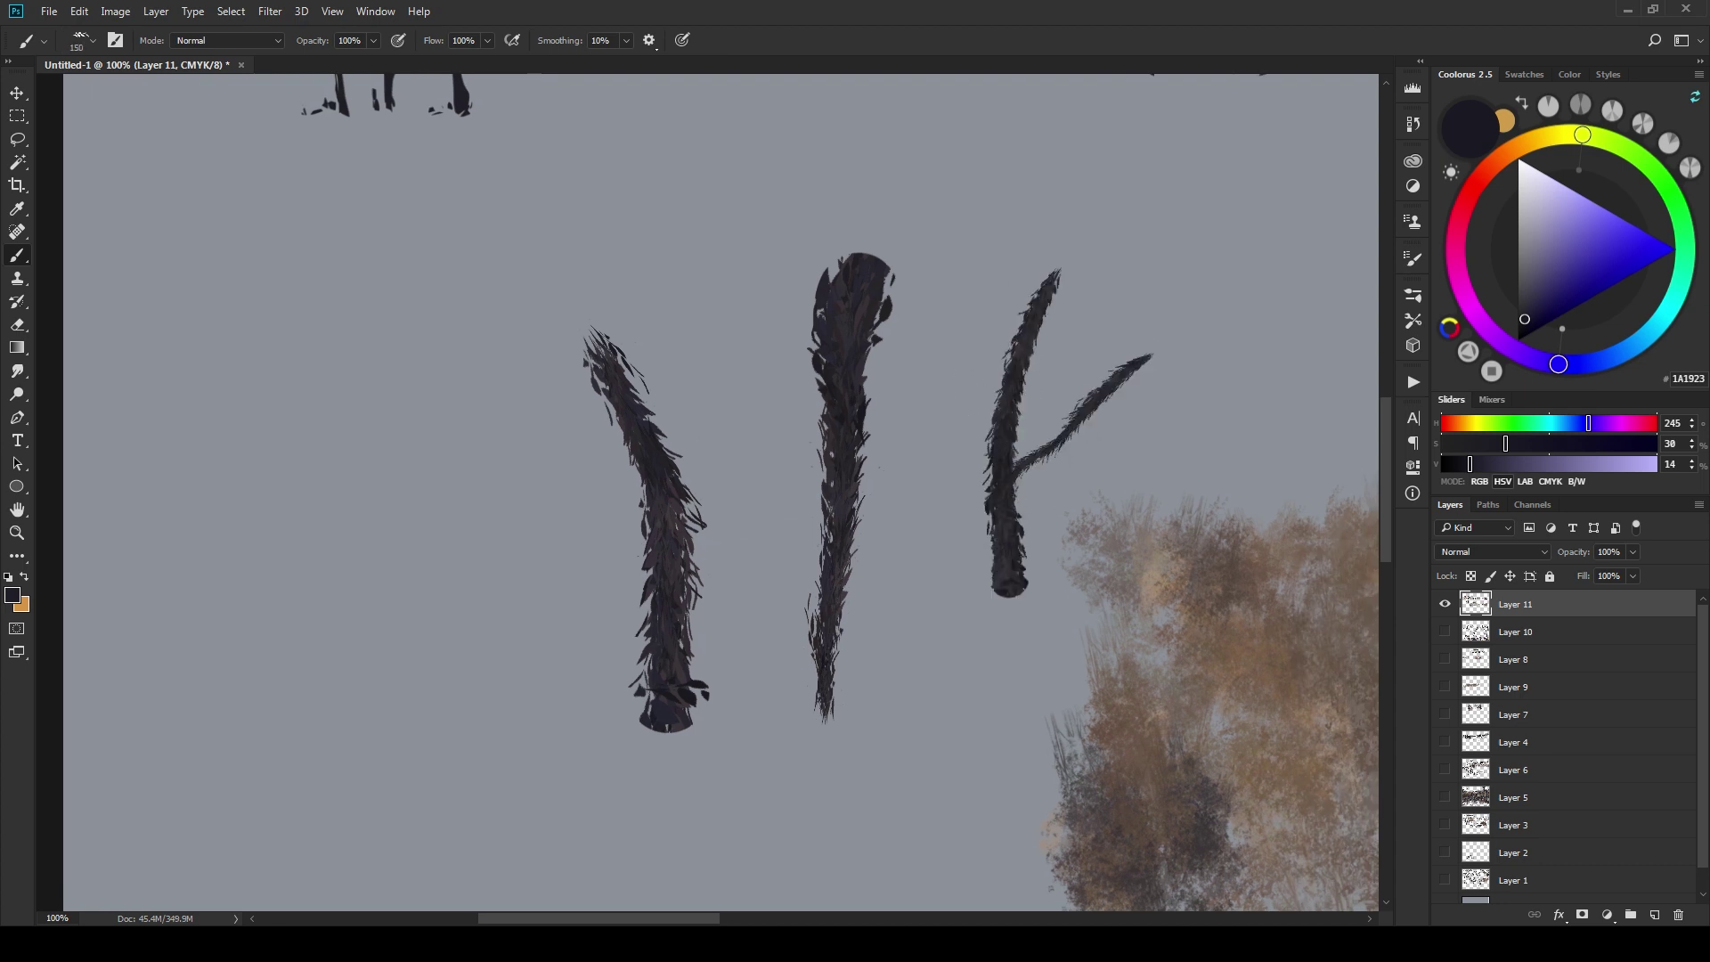
# - Paint forked upper branches and curved leafy strokes at 150 px around the top of the slim stem
pyautogui.moveTo(995, 211)
pyautogui.mouseDown()
pyautogui.moveTo(1031, 296)
pyautogui.moveTo(1129, 183)
pyautogui.mouseUp()
pyautogui.press(']')
pyautogui.press(']')
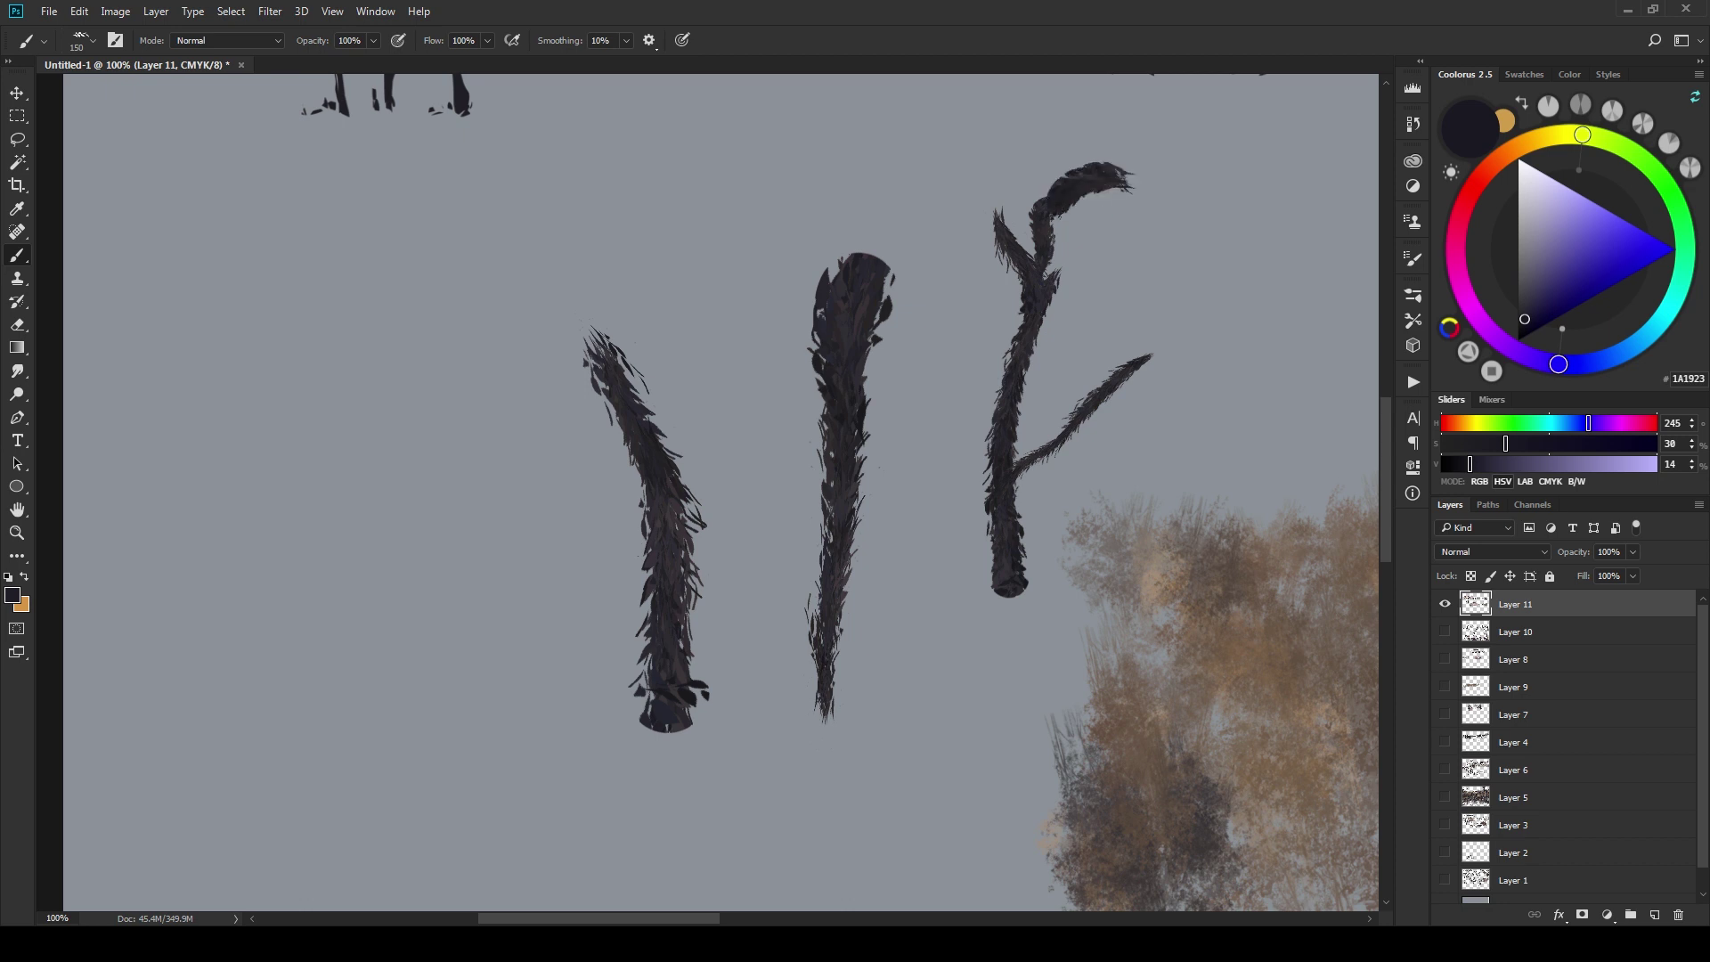
pyautogui.moveTo(916, 167); pyautogui.dragTo(980, 212)
pyautogui.moveTo(999, 137); pyautogui.dragTo(998, 183)
# - Paint three short leafy side branches on the upper part of the middle trunk
pyautogui.moveTo(790, 218); pyautogui.dragTo(842, 269)
pyautogui.moveTo(782, 331); pyautogui.dragTo(818, 313)
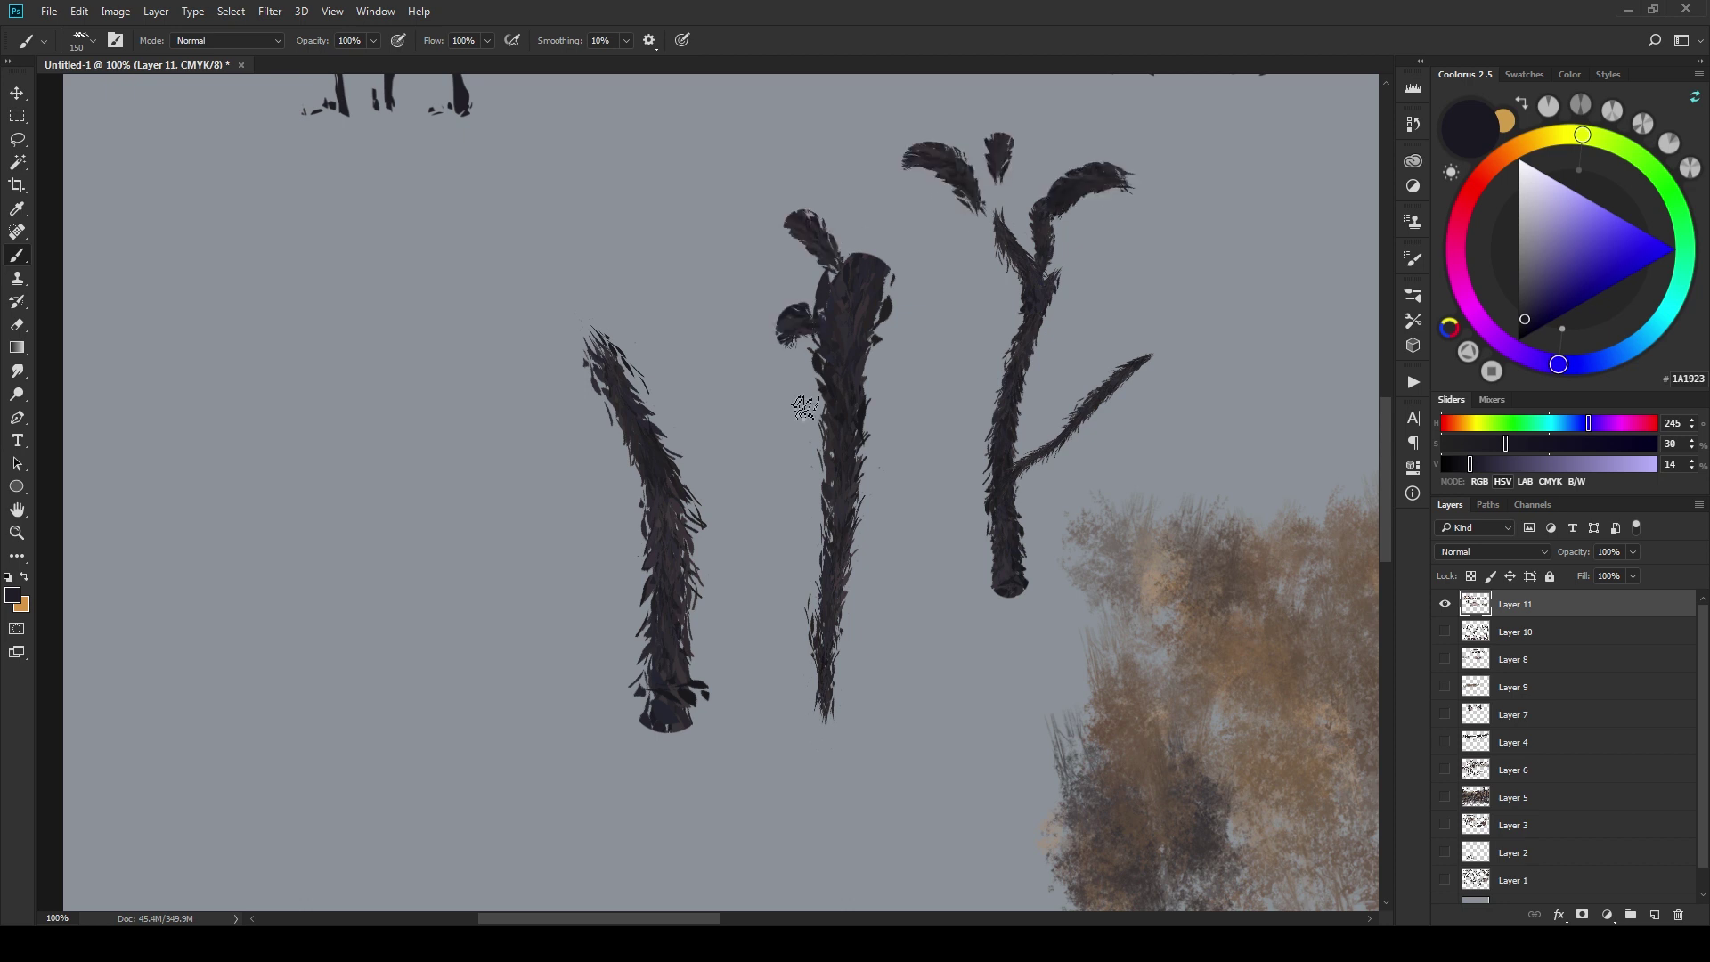
pyautogui.moveTo(736, 396); pyautogui.dragTo(815, 408)
# - Paint a curved tip and several short leafy side branches on the leftmost trunk
pyautogui.moveTo(644, 307); pyautogui.dragTo(607, 359)
pyautogui.moveTo(513, 520); pyautogui.dragTo(580, 484)
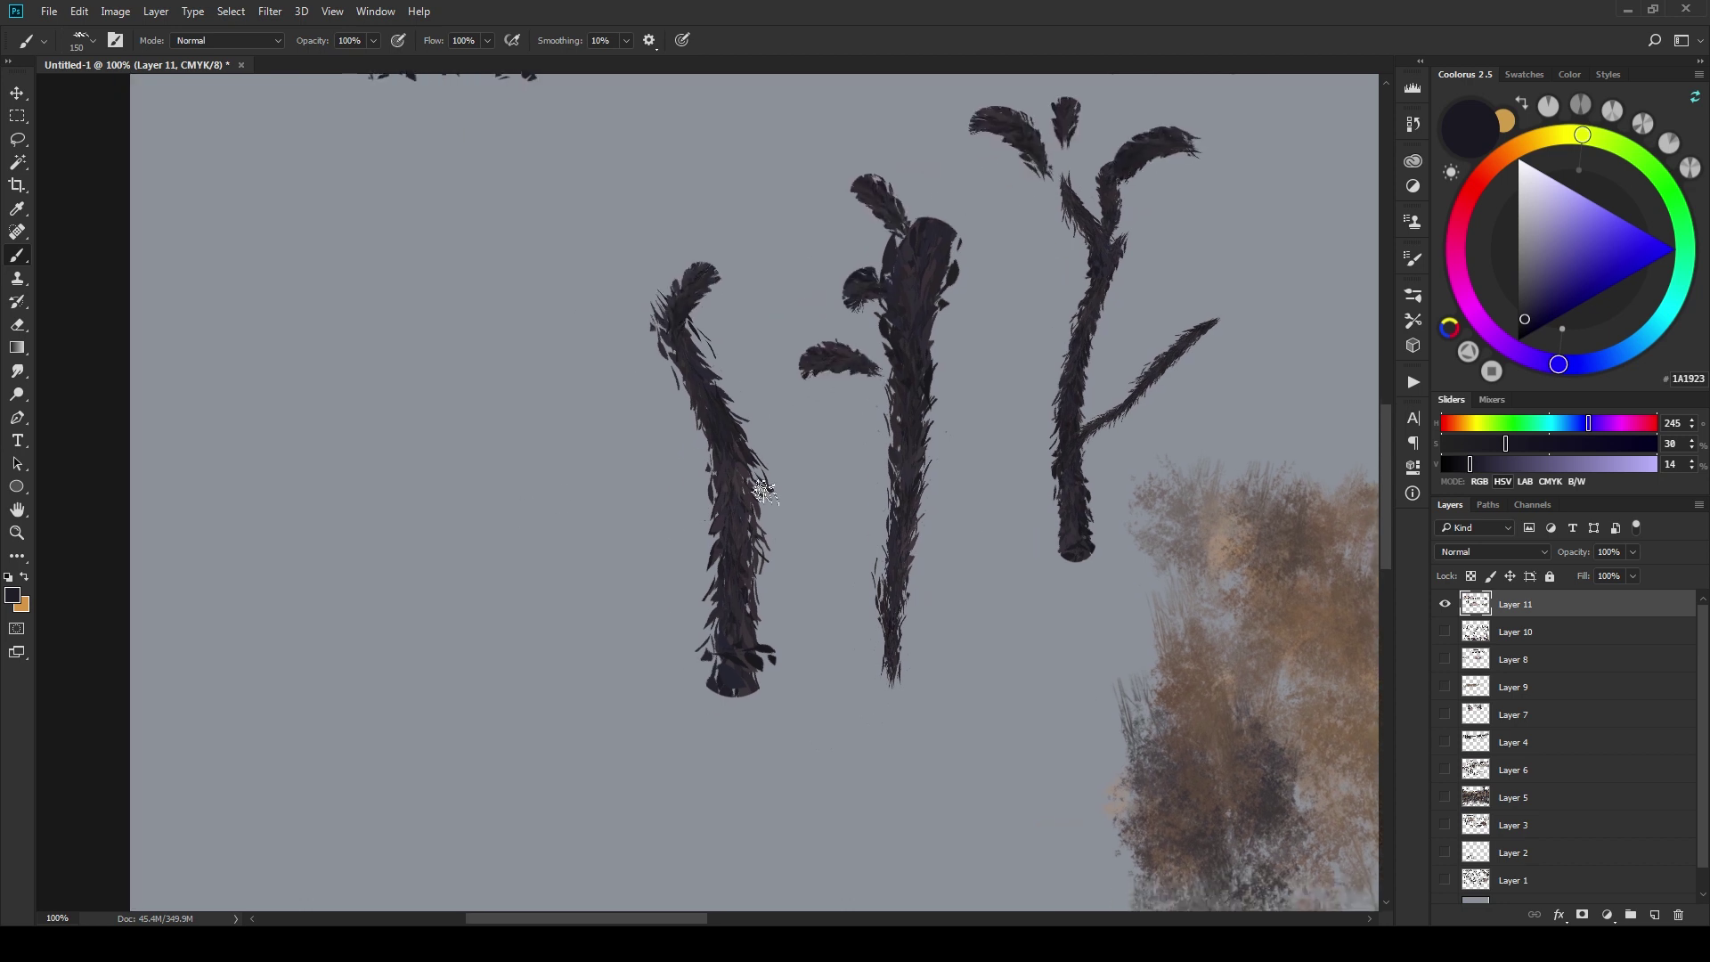
pyautogui.moveTo(702, 481); pyautogui.dragTo(641, 466)
pyautogui.moveTo(726, 535); pyautogui.dragTo(766, 525)
pyautogui.moveTo(742, 595); pyautogui.dragTo(789, 584)
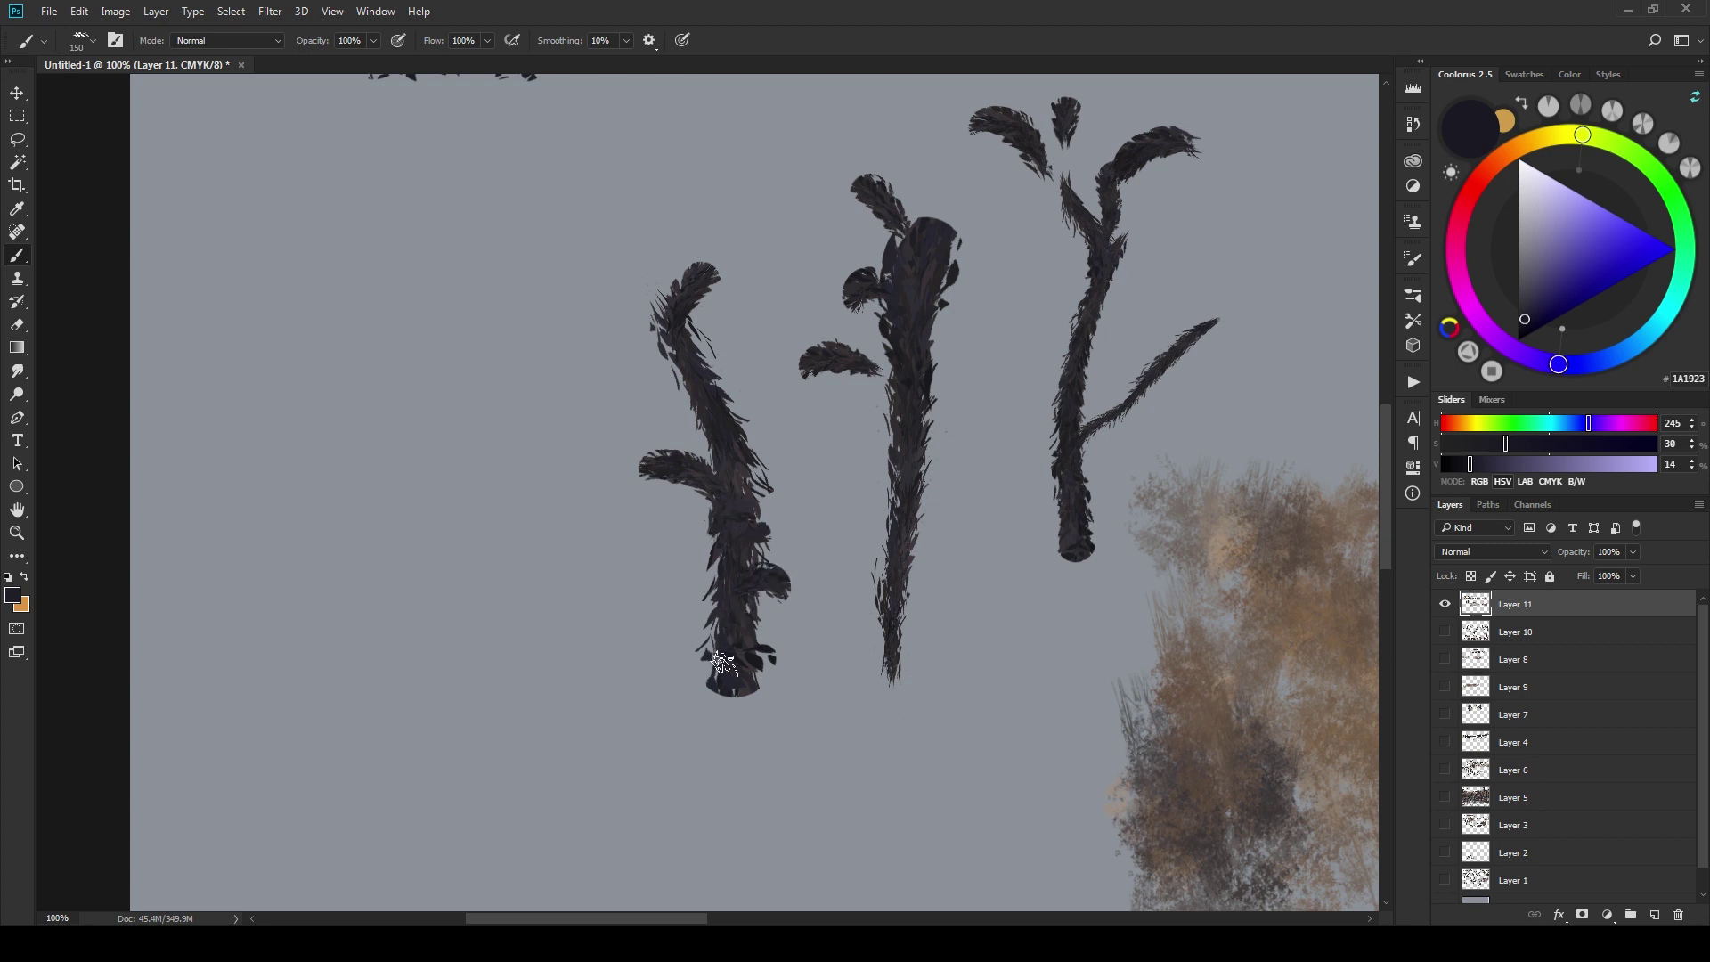
pyautogui.moveTo(726, 668); pyautogui.dragTo(669, 616)
# - Paint a forked leafy plant left of the trunks and add small leaf strokes around the neighbouring trunk's tip
pyautogui.moveTo(337, 444)
pyautogui.mouseDown()
pyautogui.moveTo(358, 703)
pyautogui.moveTo(431, 501)
pyautogui.mouseUp()
pyautogui.moveTo(315, 451); pyautogui.dragTo(282, 423)
pyautogui.moveTo(333, 499); pyautogui.dragTo(321, 478)
pyautogui.moveTo(344, 439); pyautogui.dragTo(379, 381)
pyautogui.moveTo(414, 372); pyautogui.dragTo(459, 367)
pyautogui.moveTo(481, 434)
pyautogui.mouseDown()
pyautogui.moveTo(458, 481)
pyautogui.moveTo(512, 488)
pyautogui.mouseUp()
pyautogui.moveTo(690, 272)
pyautogui.mouseDown()
pyautogui.moveTo(668, 242)
pyautogui.moveTo(789, 237)
pyautogui.mouseUp()
pyautogui.moveTo(738, 258); pyautogui.dragTo(764, 257)
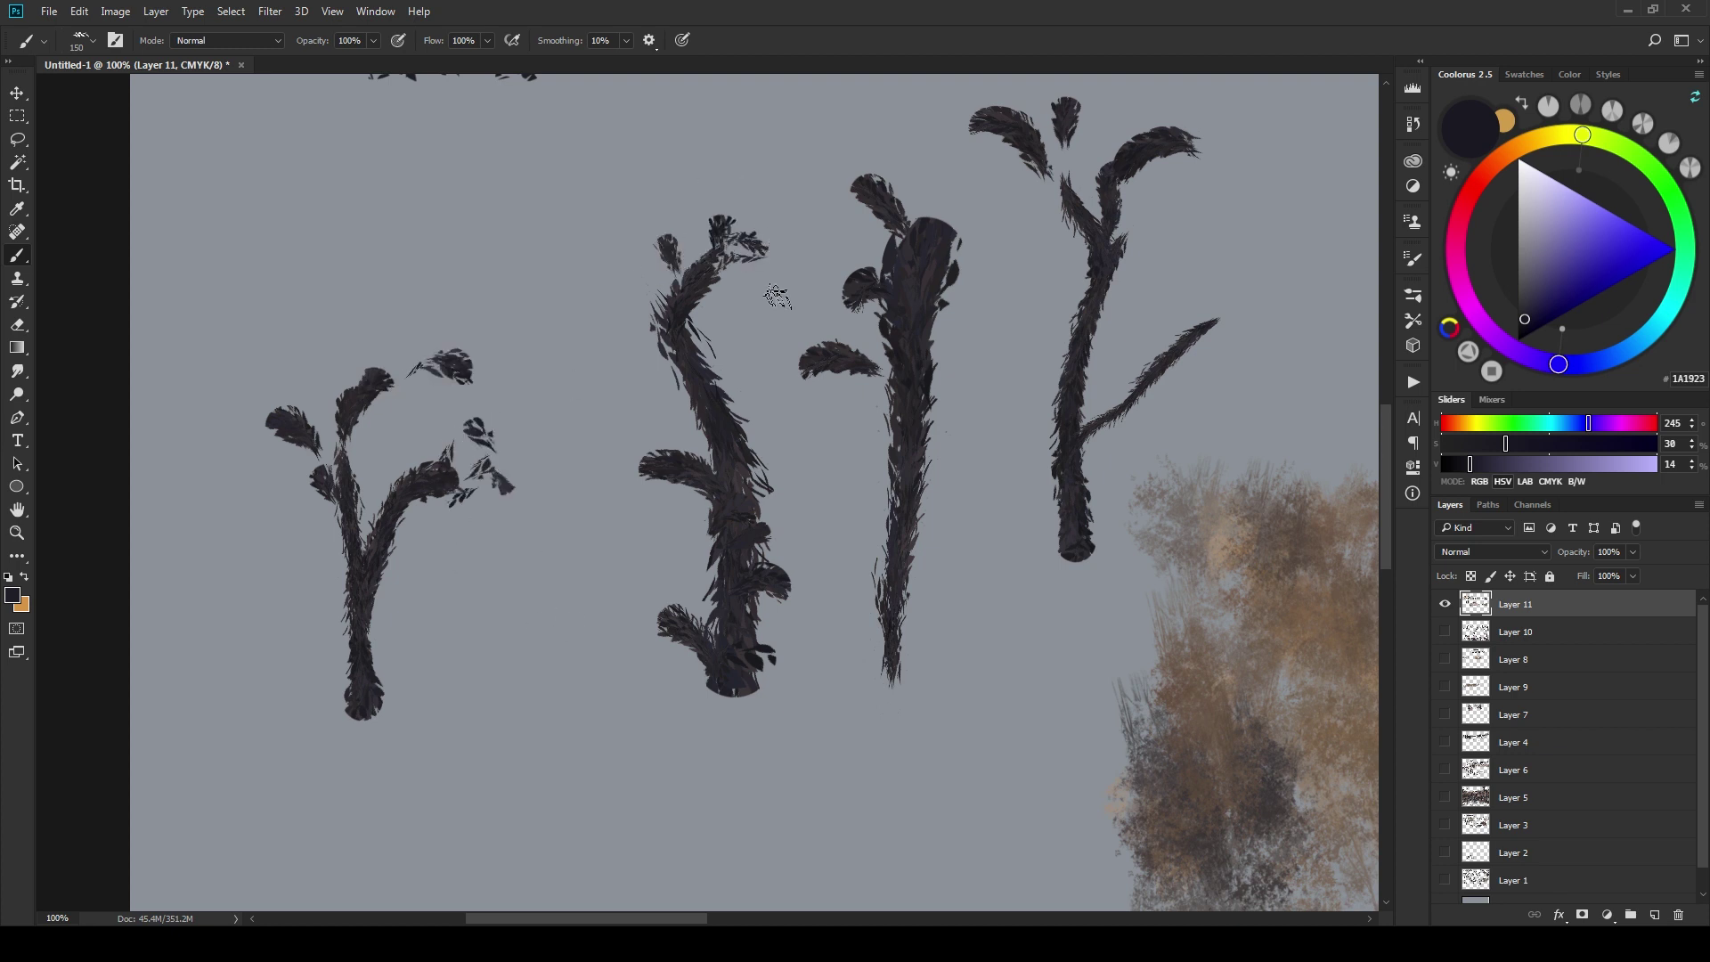
# - Paint a fan of short separate leafy strokes below the forked plant
pyautogui.moveTo(682, 596); pyautogui.dragTo(707, 478)
pyautogui.moveTo(513, 753); pyautogui.dragTo(586, 625)
pyautogui.moveTo(570, 755); pyautogui.dragTo(717, 697)
pyautogui.moveTo(610, 802); pyautogui.dragTo(704, 824)
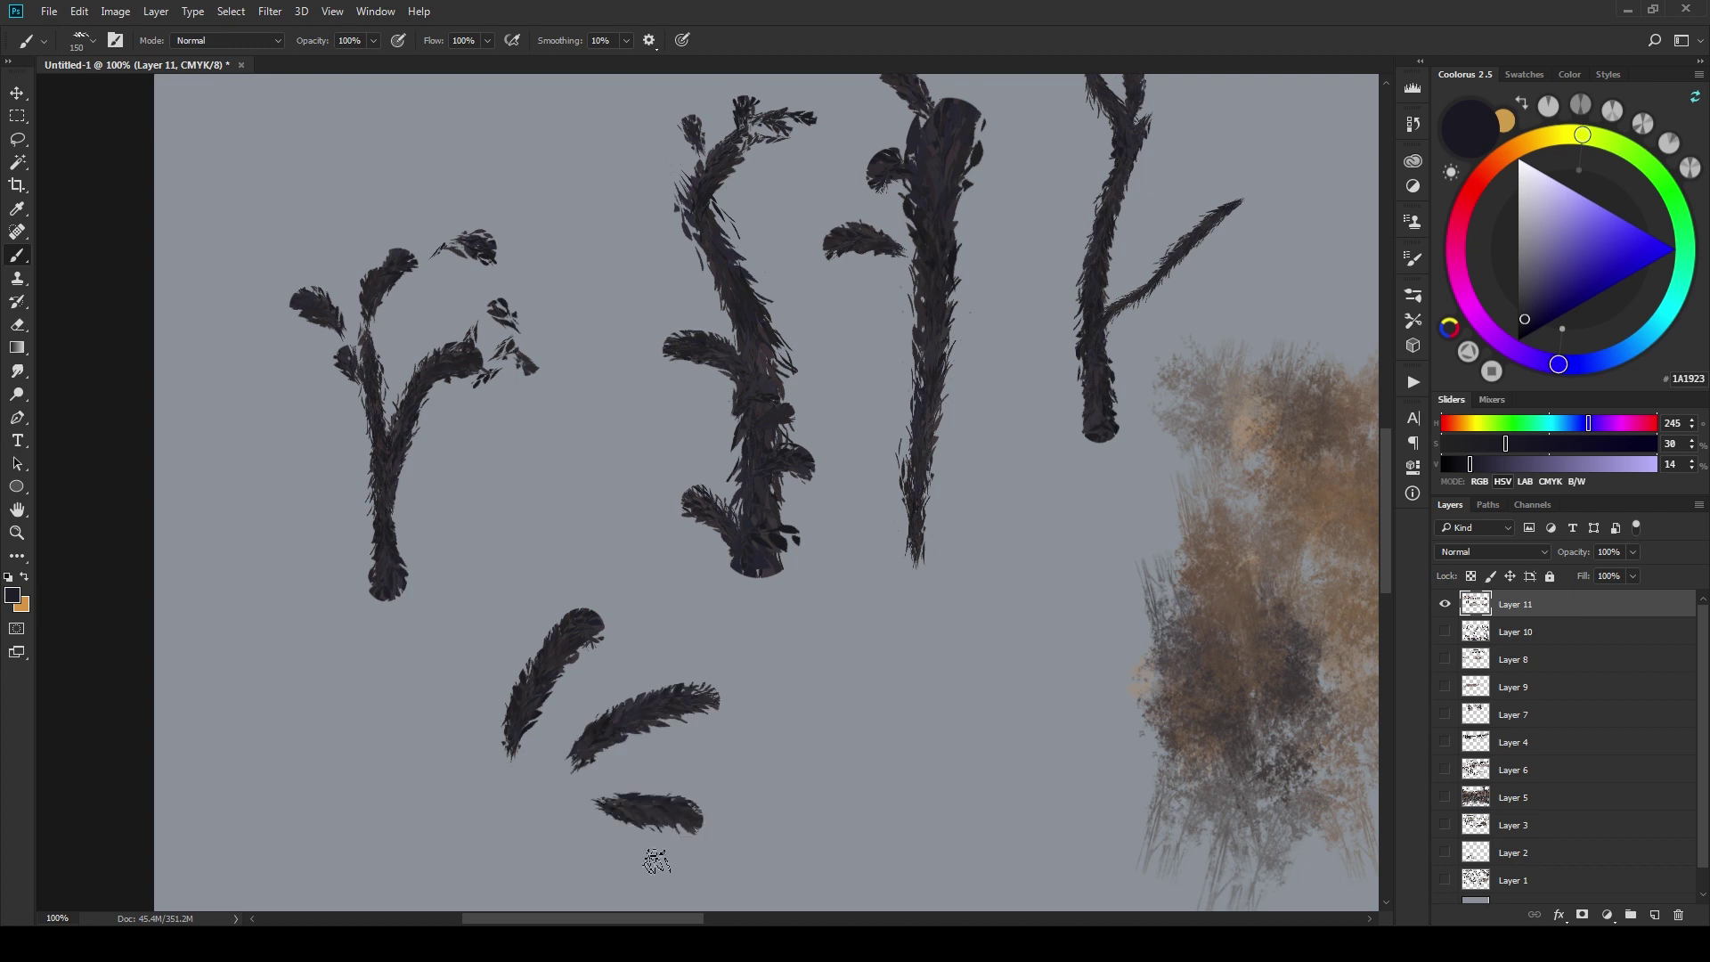
pyautogui.moveTo(540, 839); pyautogui.dragTo(614, 876)
pyautogui.moveTo(434, 793); pyautogui.dragTo(436, 677)
pyautogui.moveTo(557, 778)
pyautogui.mouseDown()
pyautogui.moveTo(463, 811)
pyautogui.moveTo(481, 659)
pyautogui.mouseUp()
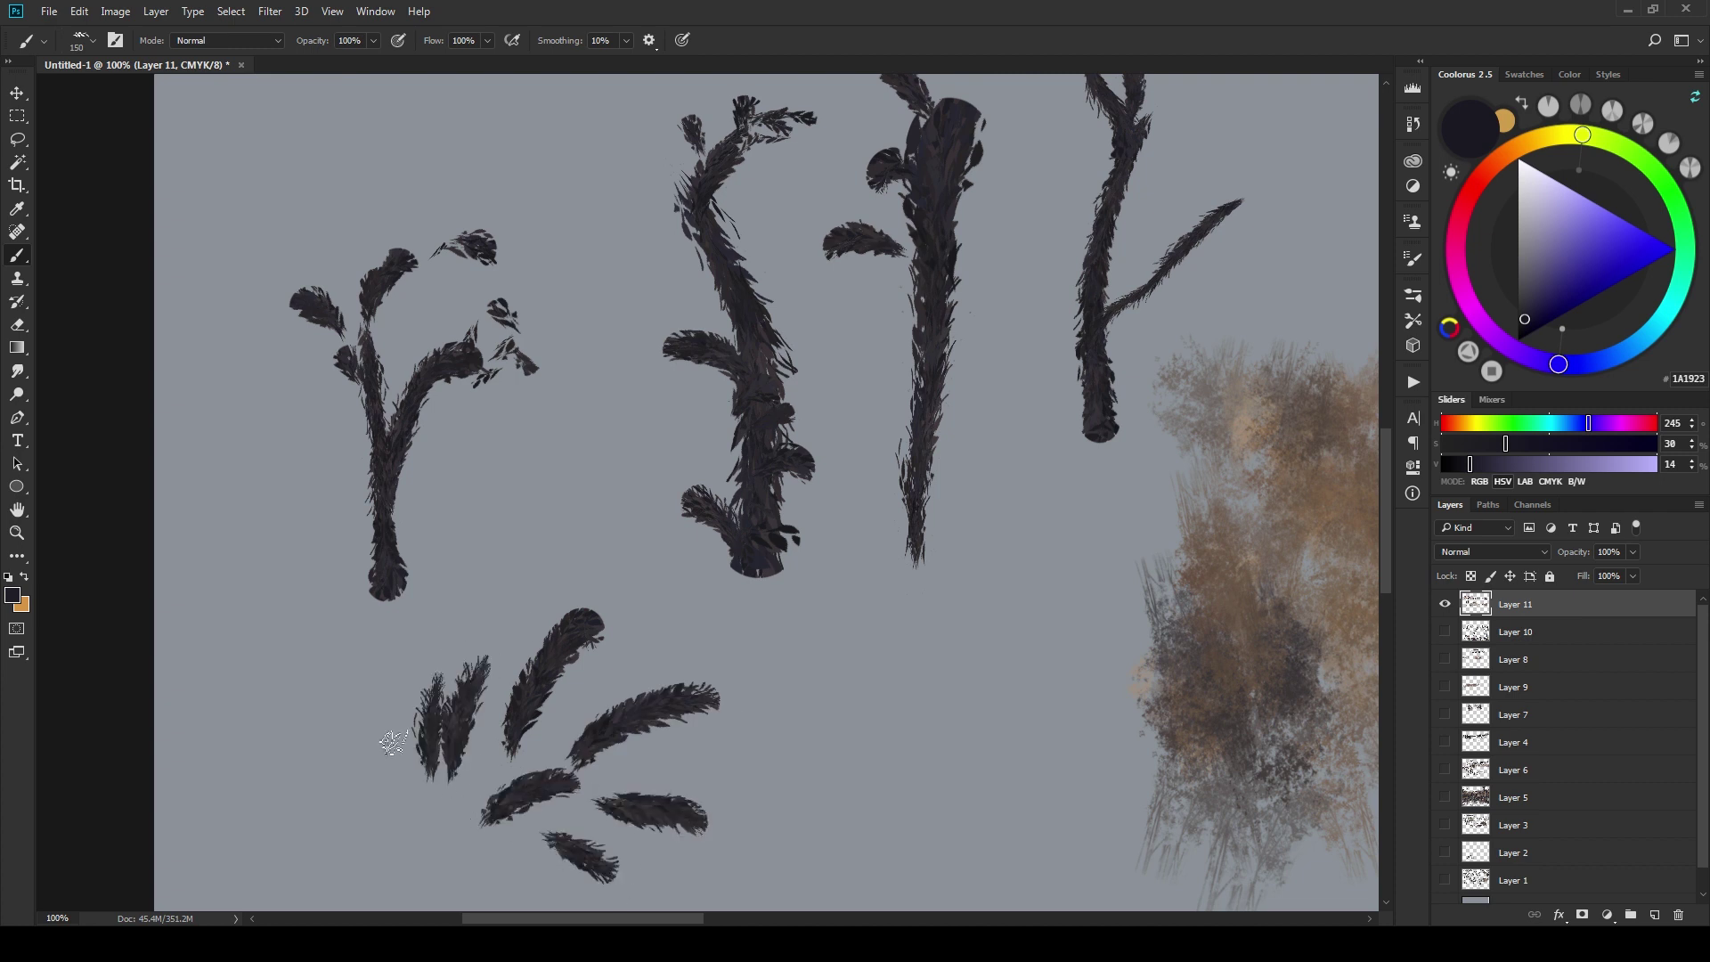
pyautogui.moveTo(326, 806); pyautogui.dragTo(332, 672)
pyautogui.moveTo(456, 812)
pyautogui.mouseDown()
pyautogui.moveTo(385, 855)
pyautogui.moveTo(534, 898)
pyautogui.mouseUp()
# - Choose the EE - Palm Trunk 2 brush and paint a tall palm trunk with a swollen base beside the leaf fan
pyautogui.moveTo(784, 588); pyautogui.dragTo(744, 725)
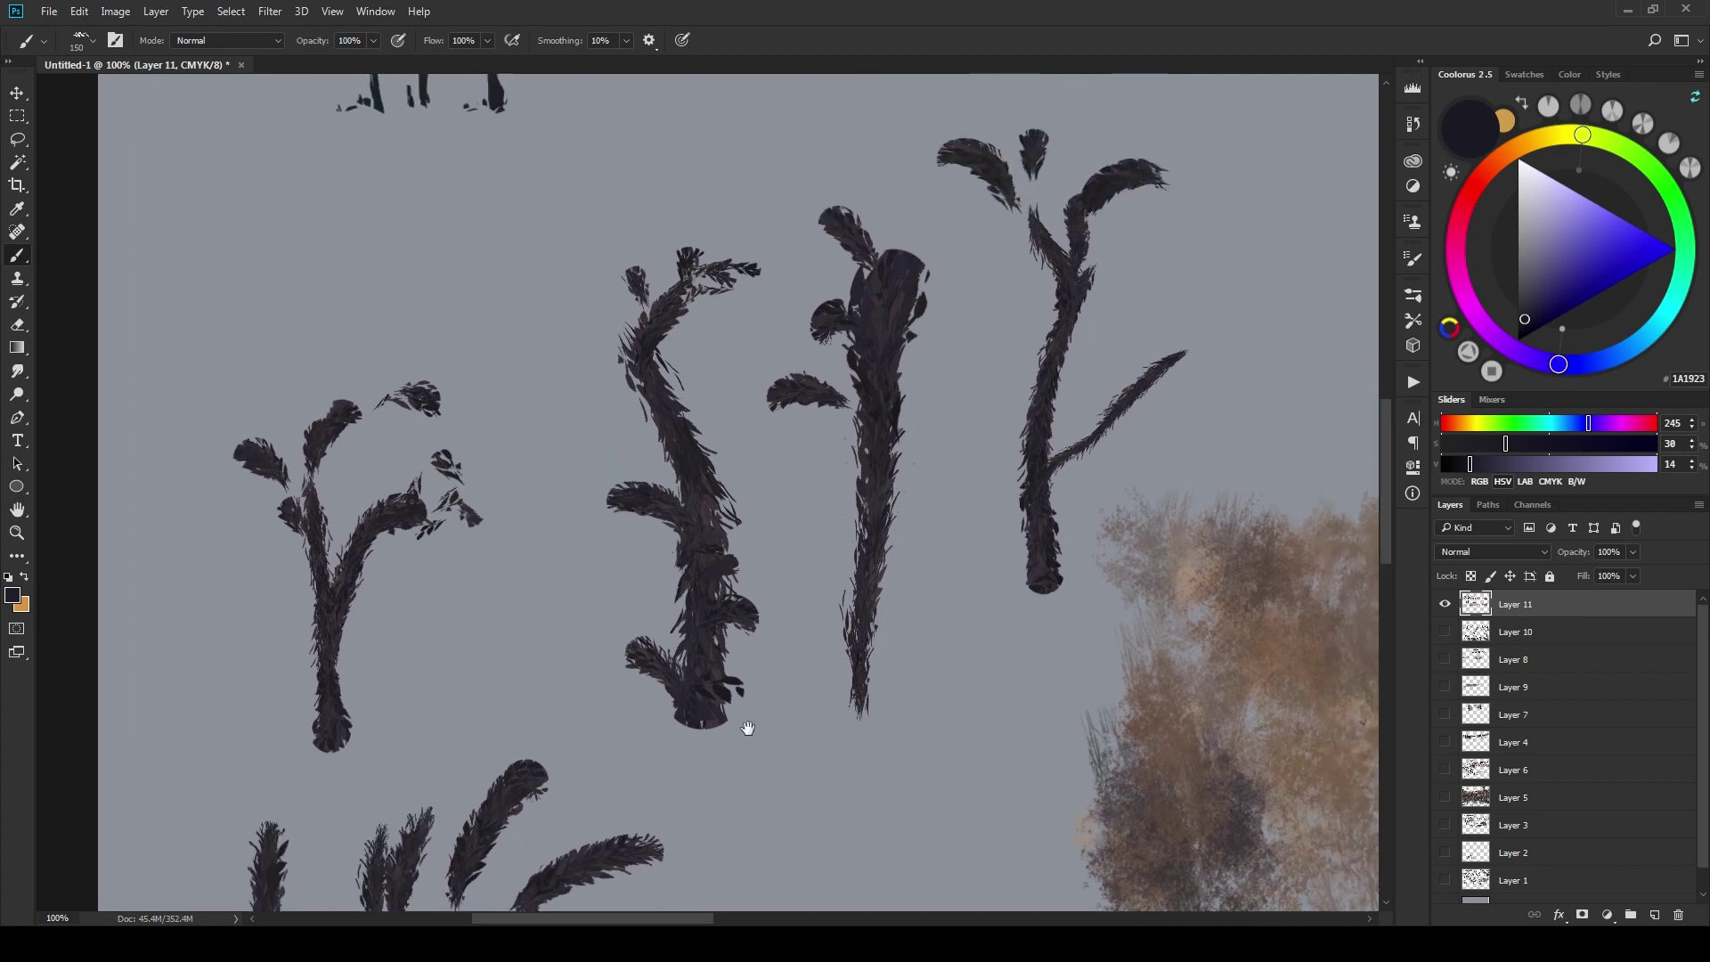
pyautogui.moveTo(997, 877)
pyautogui.mouseDown()
pyautogui.moveTo(939, 737)
pyautogui.moveTo(863, 719)
pyautogui.mouseUp()
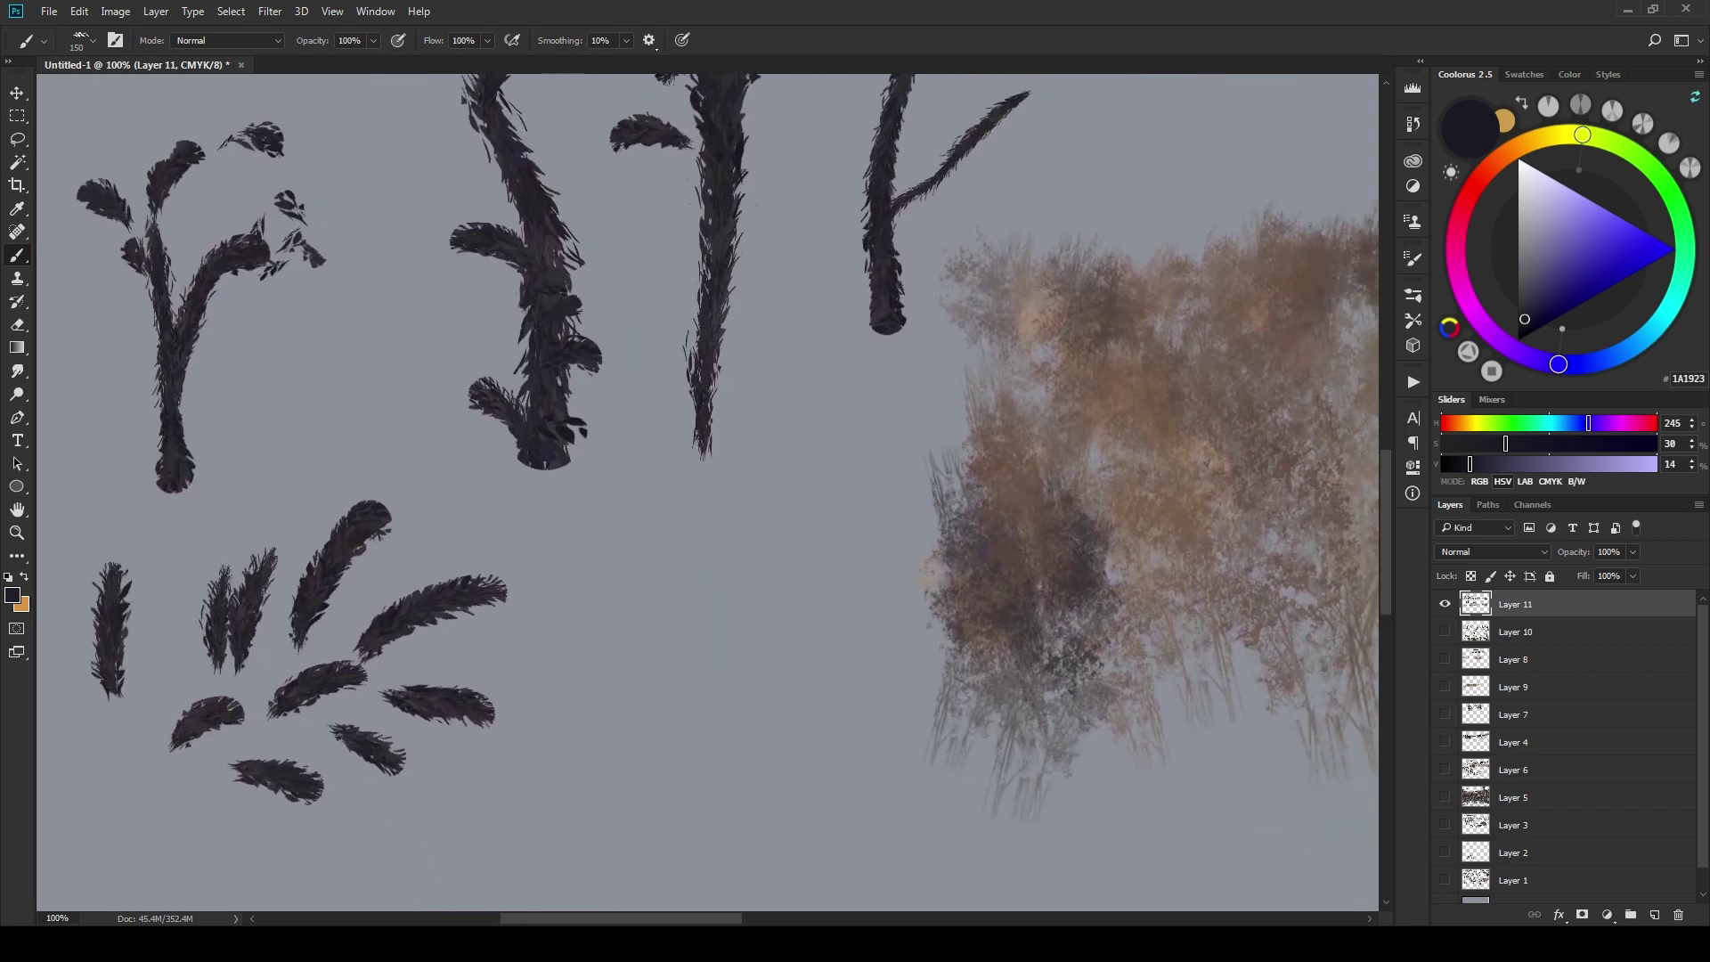
pyautogui.rightClick(850, 659)
pyautogui.click(947, 534)
pyautogui.moveTo(565, 679)
pyautogui.mouseDown()
pyautogui.moveTo(641, 553)
pyautogui.moveTo(592, 536)
pyautogui.mouseUp()
pyautogui.moveTo(537, 646)
pyautogui.mouseDown()
pyautogui.moveTo(538, 683)
pyautogui.moveTo(533, 668)
pyautogui.mouseUp()
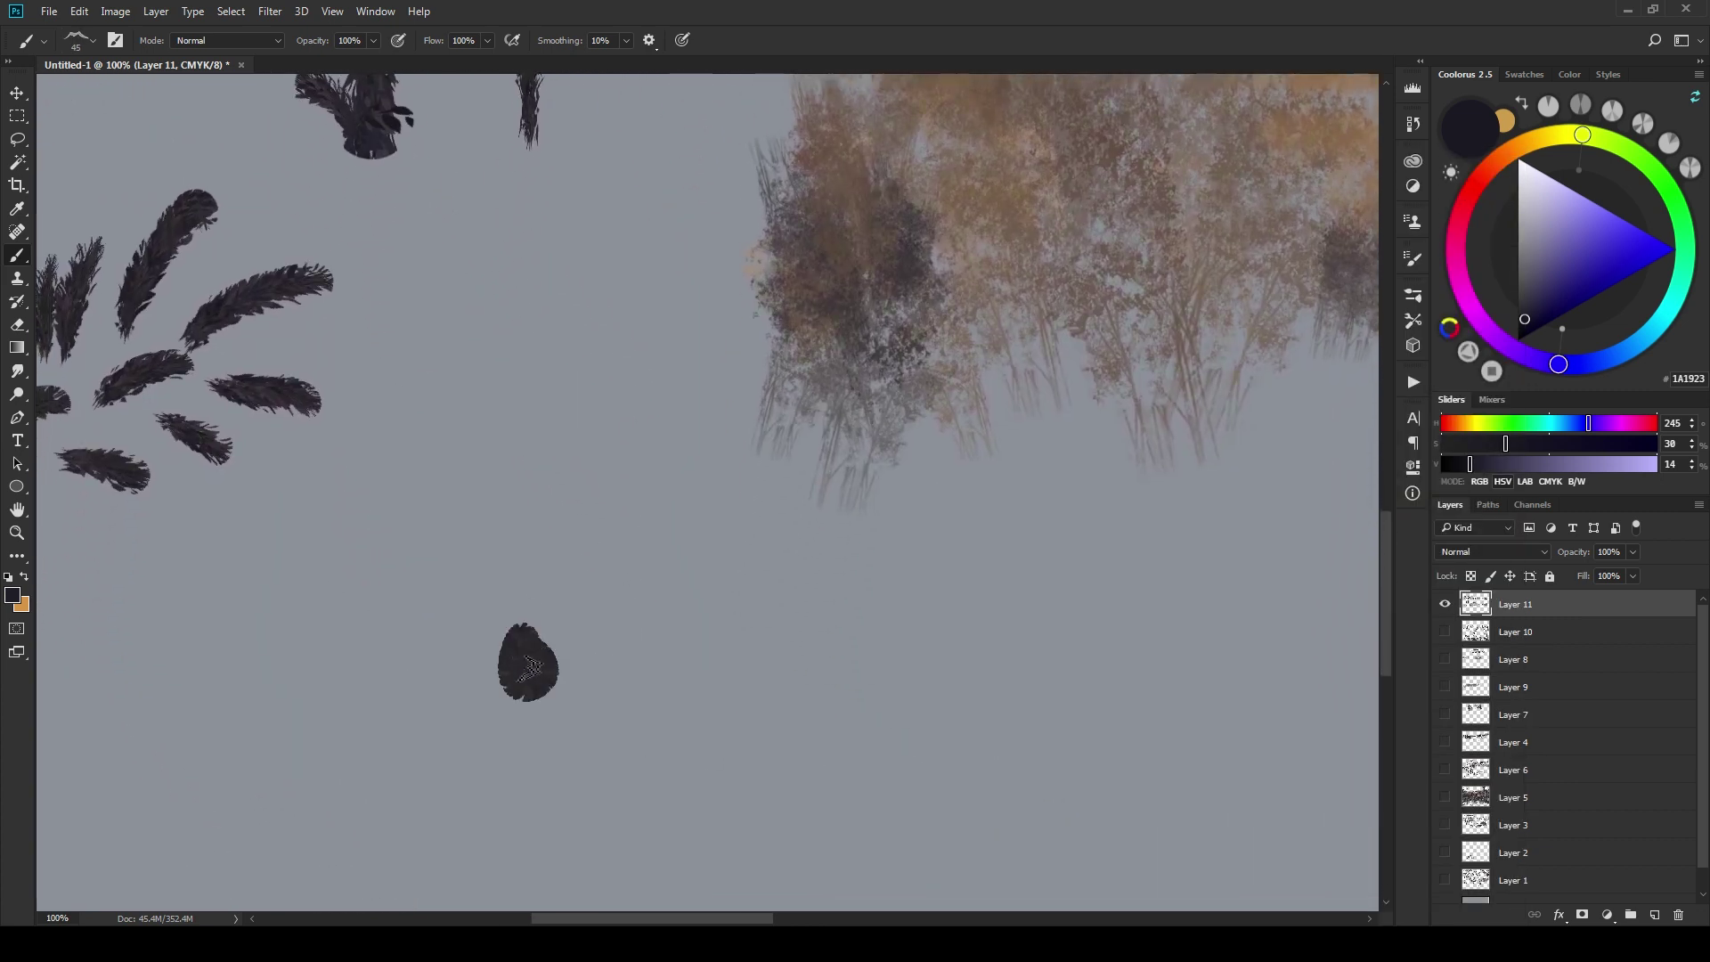
pyautogui.moveTo(528, 608)
pyautogui.mouseDown()
pyautogui.moveTo(536, 450)
pyautogui.moveTo(550, 639)
pyautogui.mouseUp()
pyautogui.moveTo(540, 452)
pyautogui.mouseDown()
pyautogui.moveTo(517, 285)
pyautogui.moveTo(532, 182)
pyautogui.mouseUp()
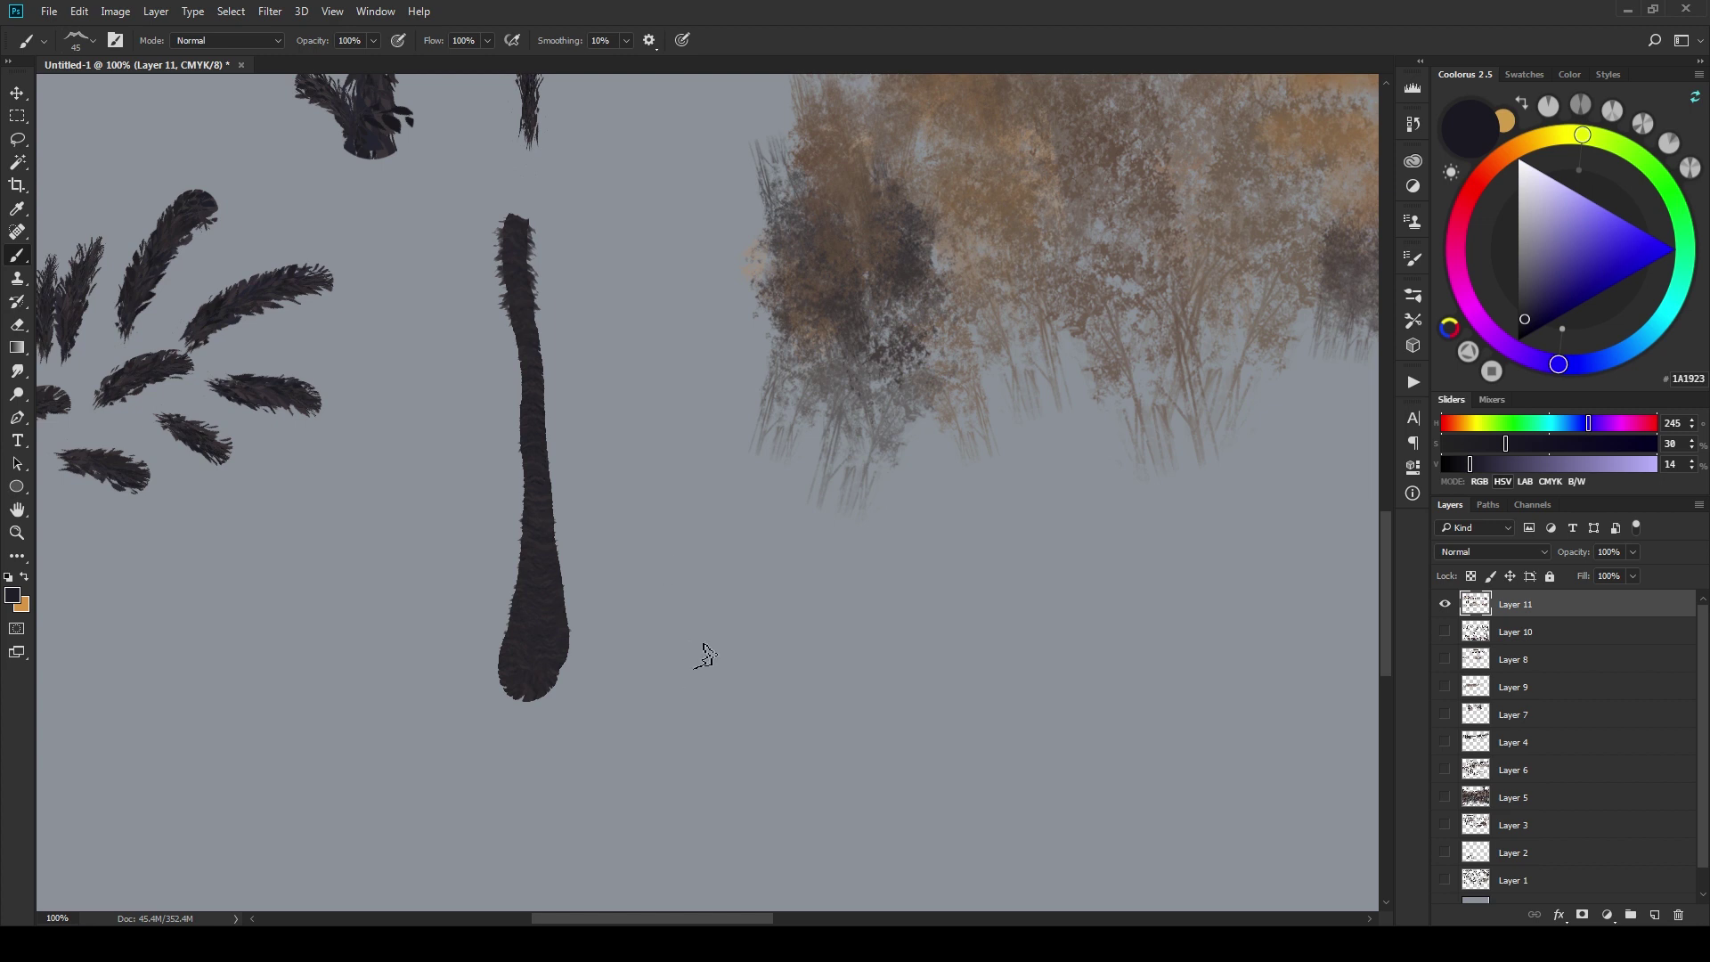
# - Paint three smaller palm trunks at 45 px and 30 px, plus an oversized one at 175 px over the leaf fan
pyautogui.moveTo(704, 657)
pyautogui.mouseDown()
pyautogui.moveTo(703, 484)
pyautogui.moveTo(679, 397)
pyautogui.moveTo(697, 405)
pyautogui.mouseUp()
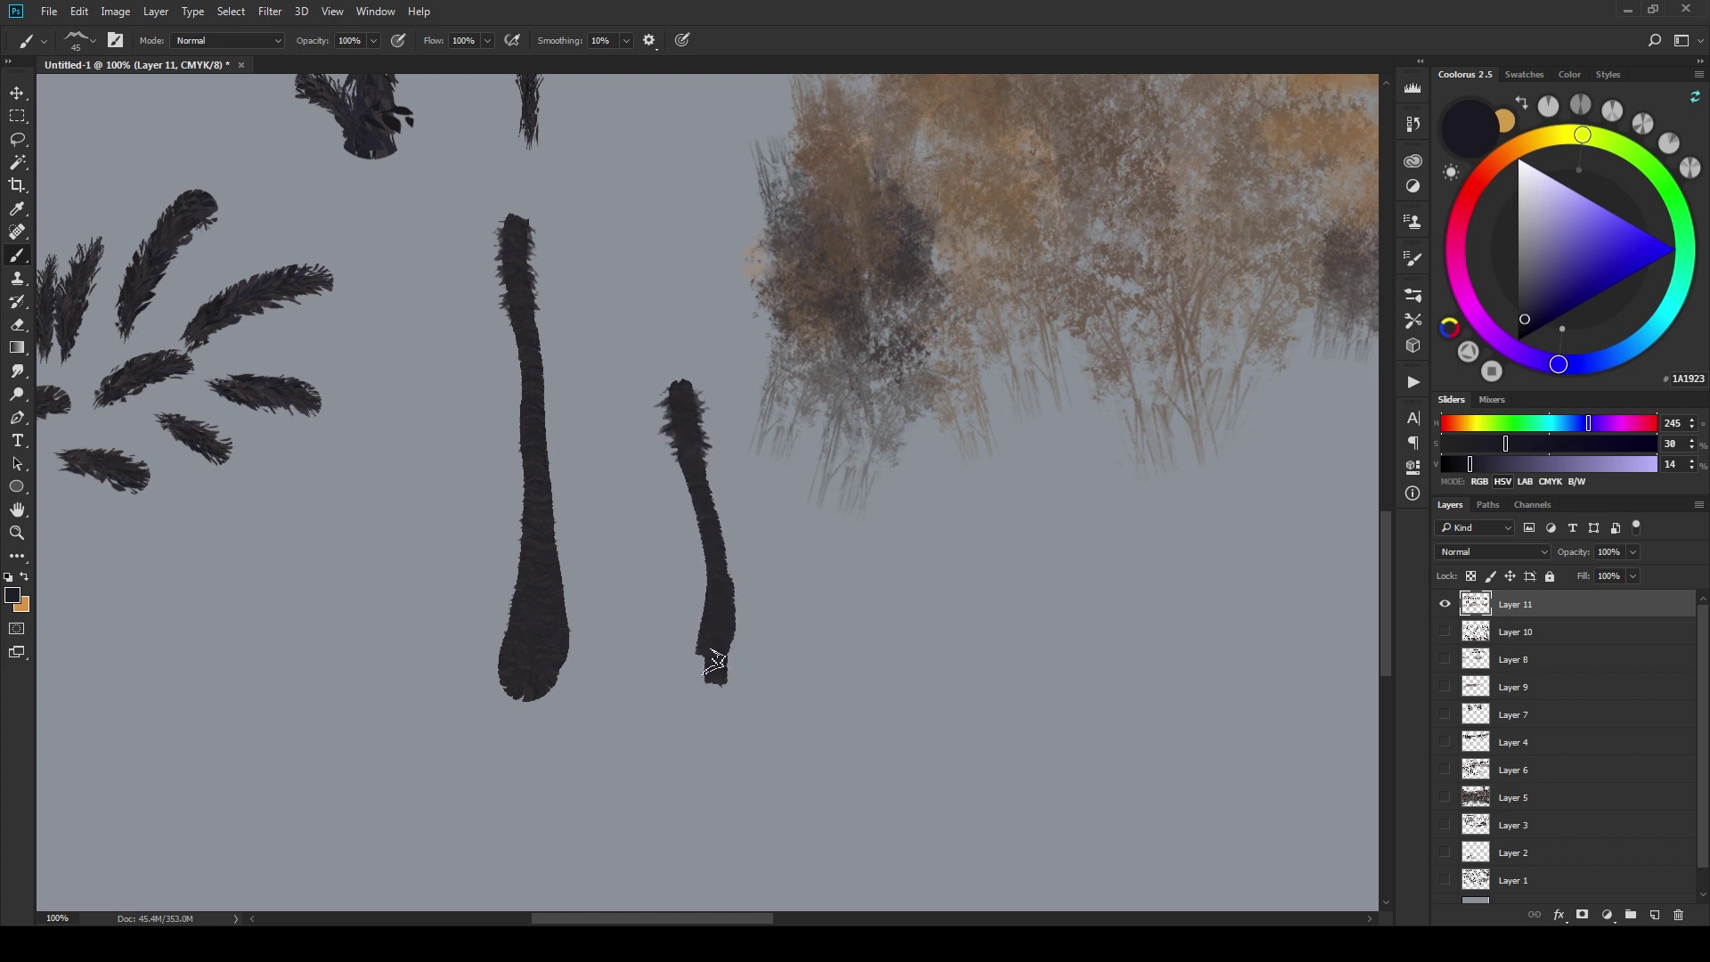
pyautogui.moveTo(504, 554)
pyautogui.mouseDown()
pyautogui.moveTo(640, 579)
pyautogui.moveTo(624, 502)
pyautogui.mouseUp()
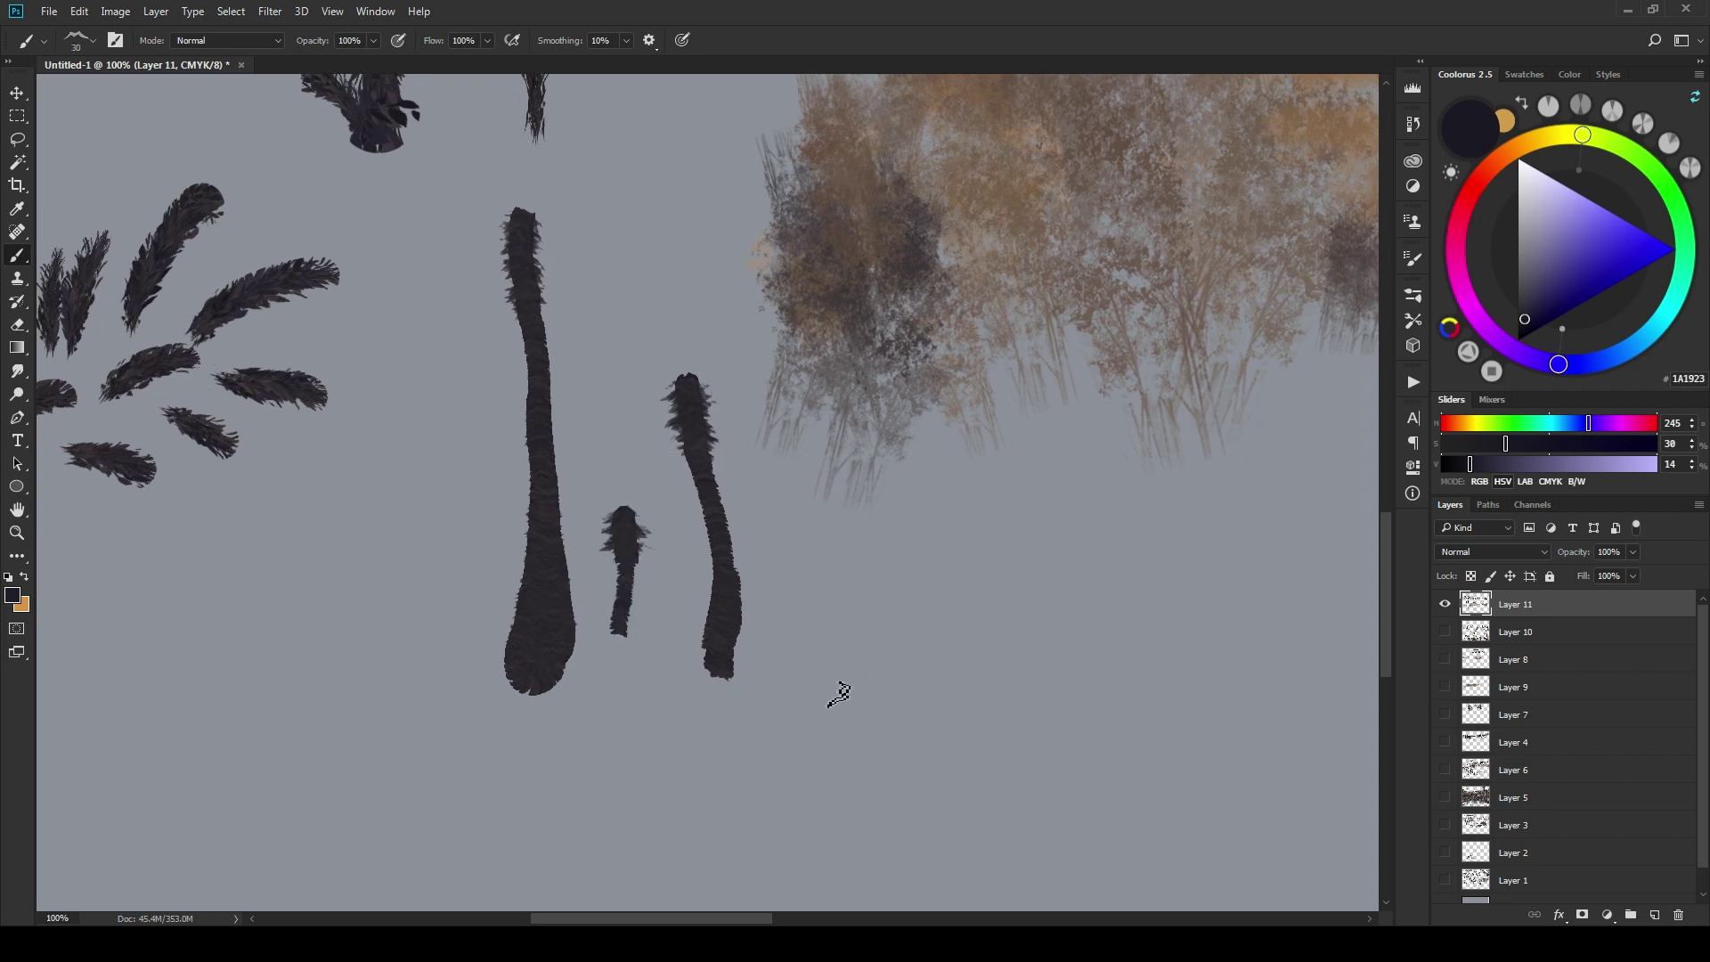
pyautogui.moveTo(832, 699); pyautogui.dragTo(831, 644)
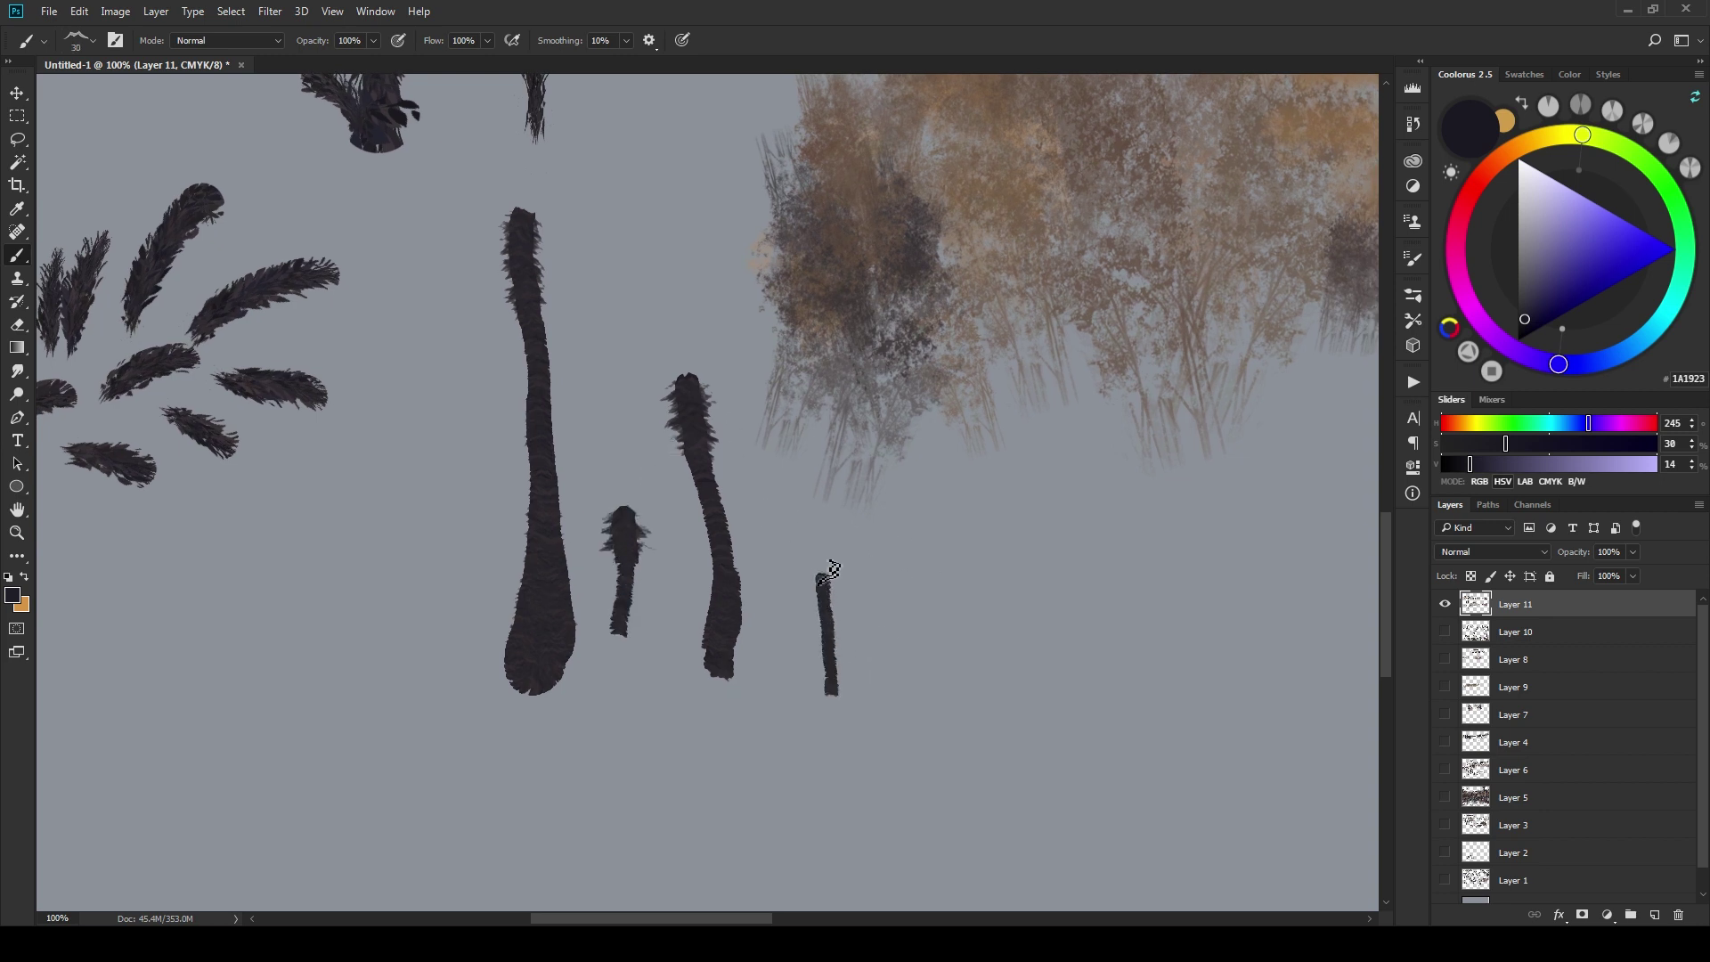
pyautogui.moveTo(831, 570); pyautogui.dragTo(825, 495)
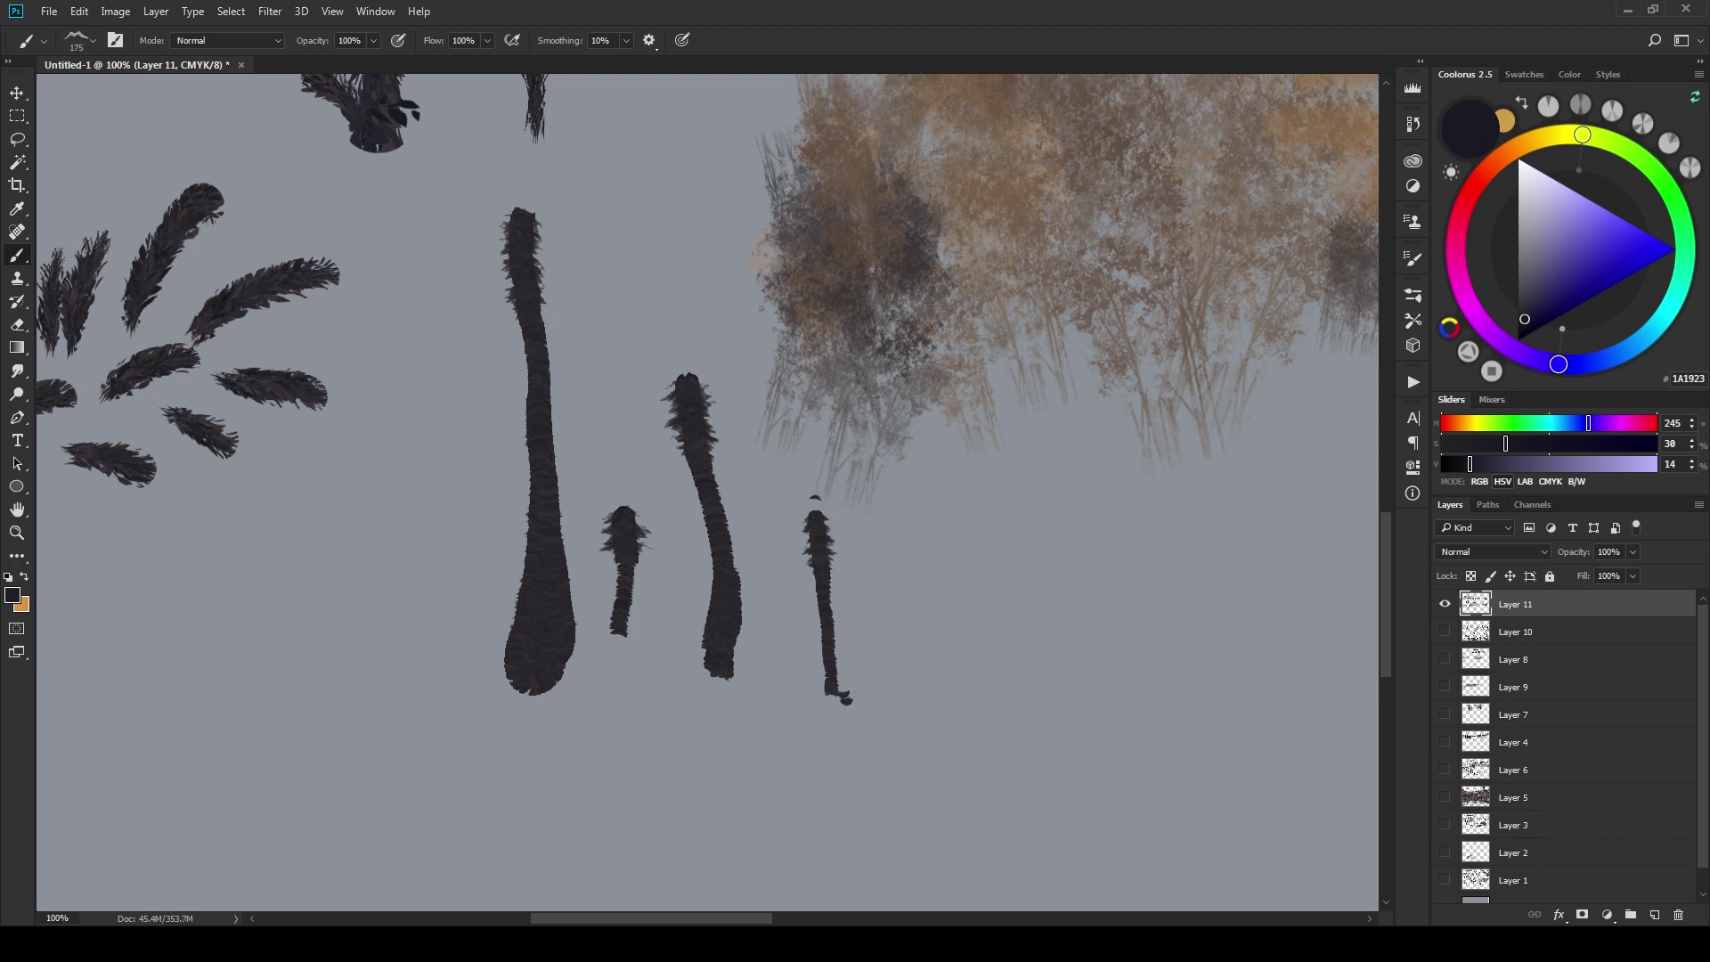
pyautogui.moveTo(326, 806); pyautogui.dragTo(343, 129)
pyautogui.moveTo(922, 502)
pyautogui.mouseDown()
pyautogui.moveTo(885, 588)
pyautogui.moveTo(772, 569)
pyautogui.moveTo(776, 497)
pyautogui.mouseUp()
# - Choose the EE - Manny's Palminator brush and paint a small crown of fronds on the thin trunk farthest from the oversized one
pyautogui.rightClick(860, 499)
pyautogui.click(1195, 530)
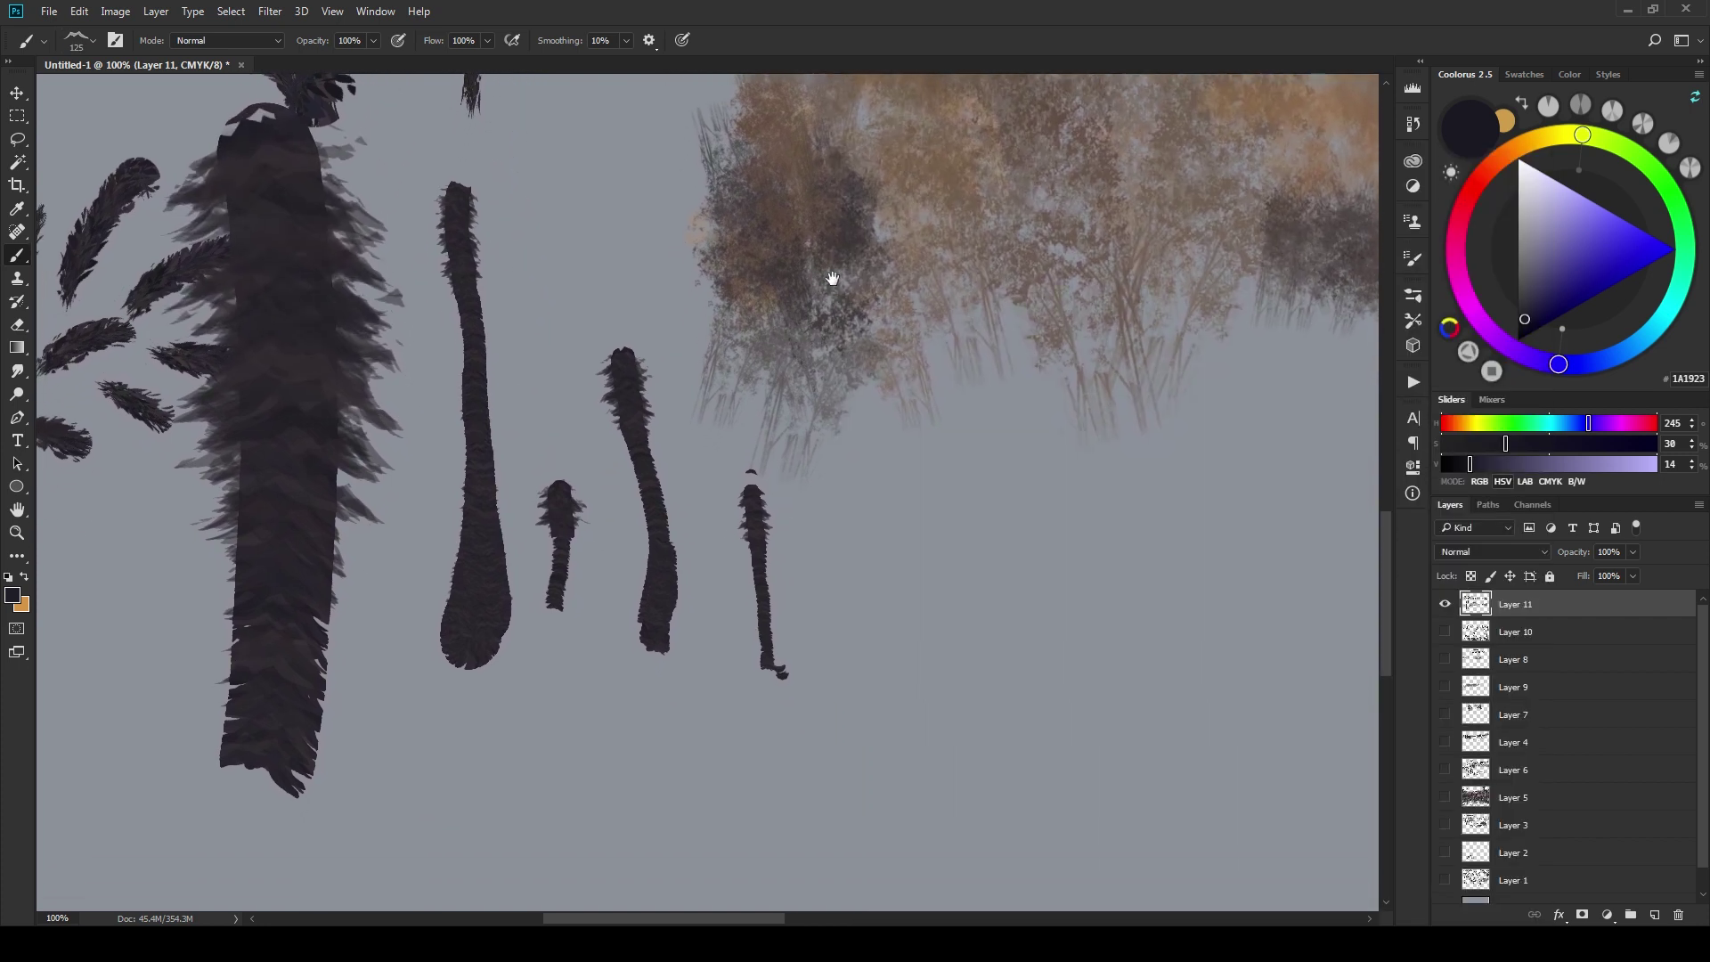
pyautogui.click(756, 486)
pyautogui.moveTo(799, 472)
pyautogui.mouseDown()
pyautogui.moveTo(793, 497)
pyautogui.moveTo(725, 540)
pyautogui.moveTo(791, 543)
pyautogui.moveTo(743, 535)
pyautogui.mouseUp()
pyautogui.press('[')
pyautogui.moveTo(756, 493)
pyautogui.mouseDown()
pyautogui.moveTo(723, 506)
pyautogui.moveTo(750, 425)
pyautogui.mouseUp()
pyautogui.press('[')
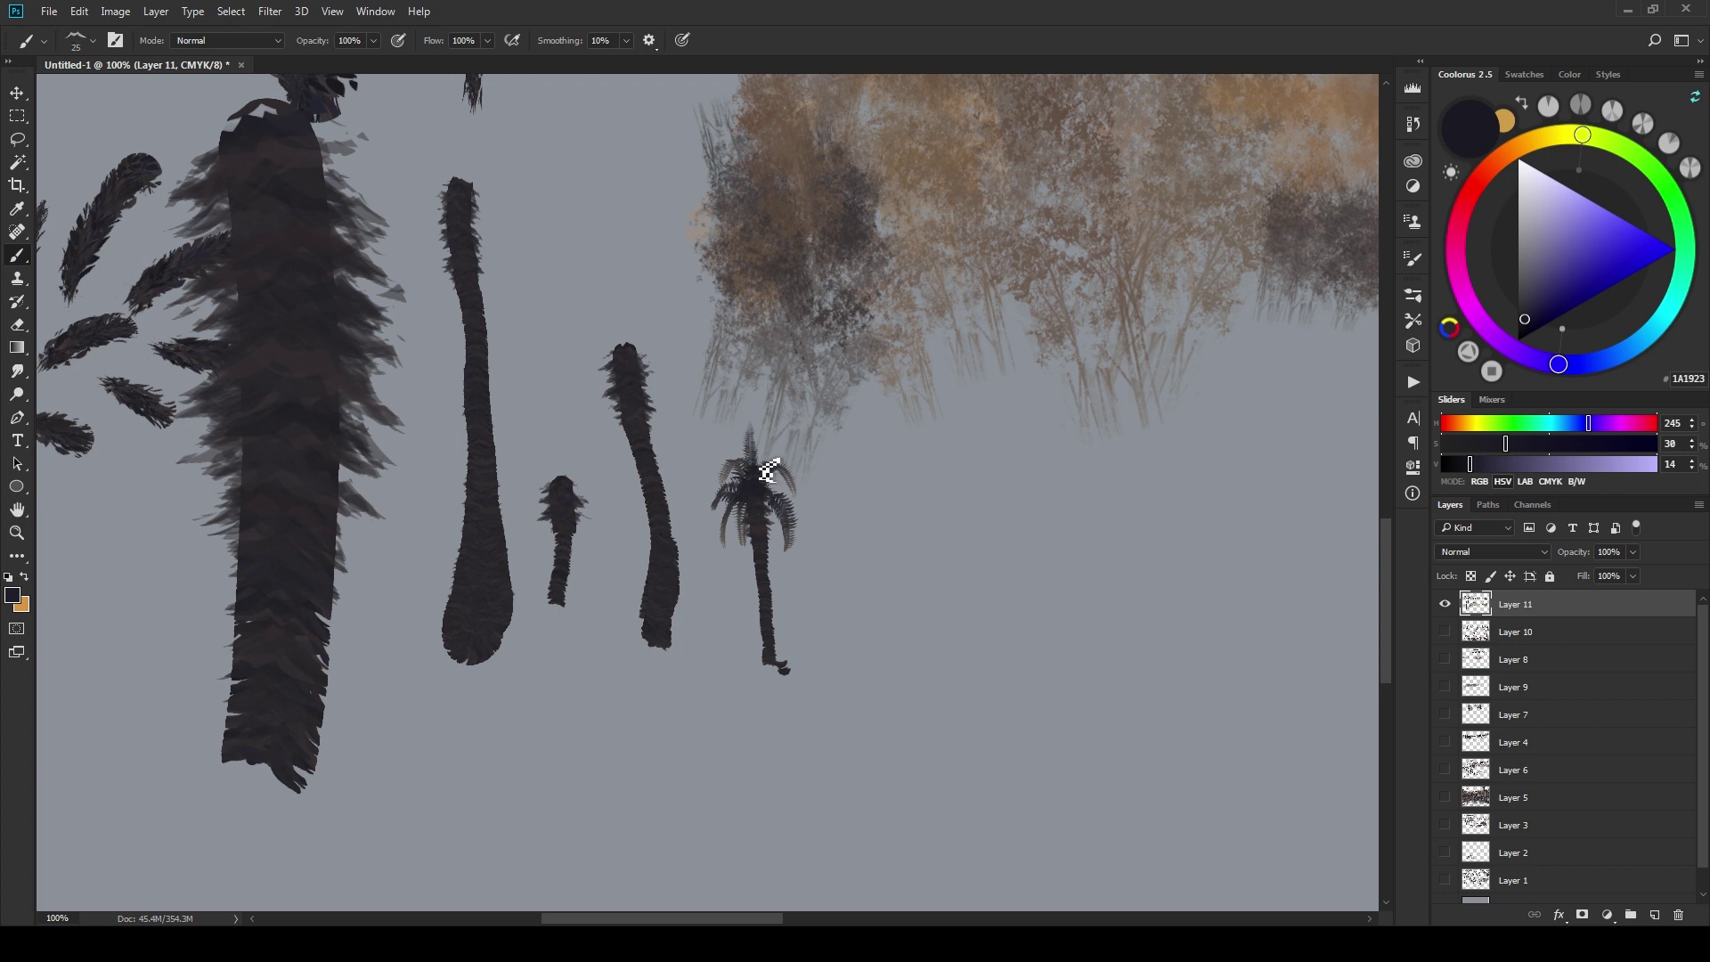
# - Paint a fuller crown of arching and drooping fronds on the leaning mid-height trunk
pyautogui.press(']')
pyautogui.moveTo(636, 339); pyautogui.dragTo(691, 346)
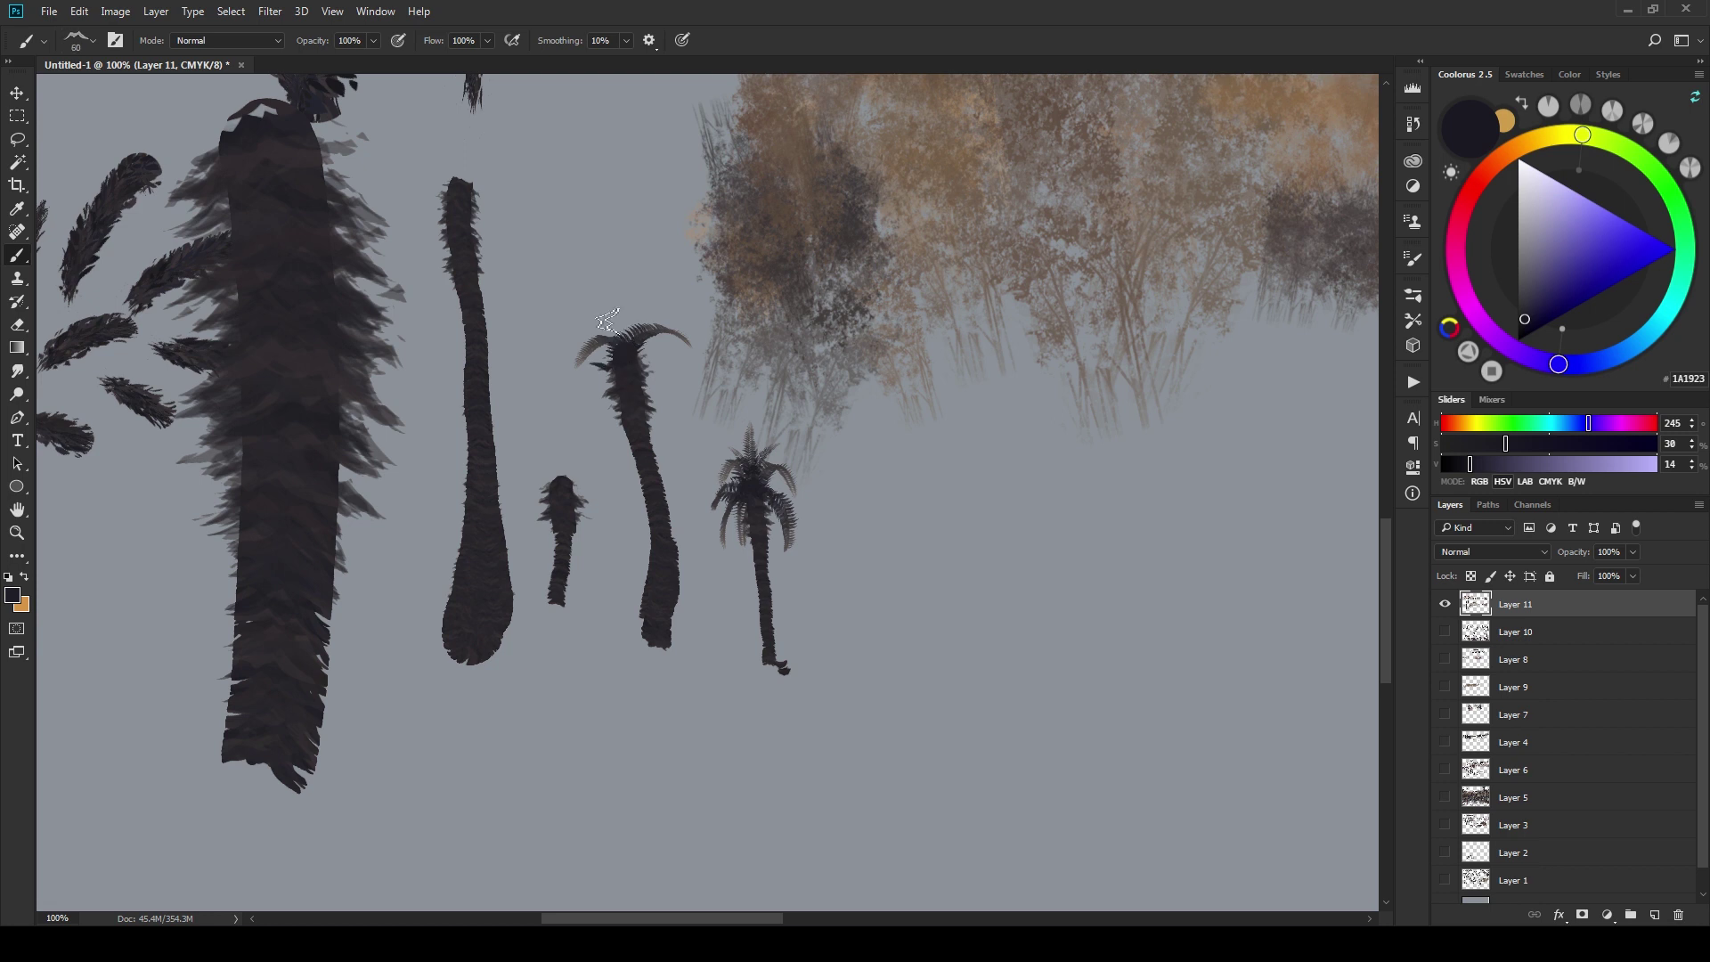
pyautogui.moveTo(610, 328)
pyautogui.mouseDown()
pyautogui.moveTo(564, 367)
pyautogui.moveTo(582, 436)
pyautogui.mouseUp()
pyautogui.moveTo(641, 358); pyautogui.dragTo(690, 432)
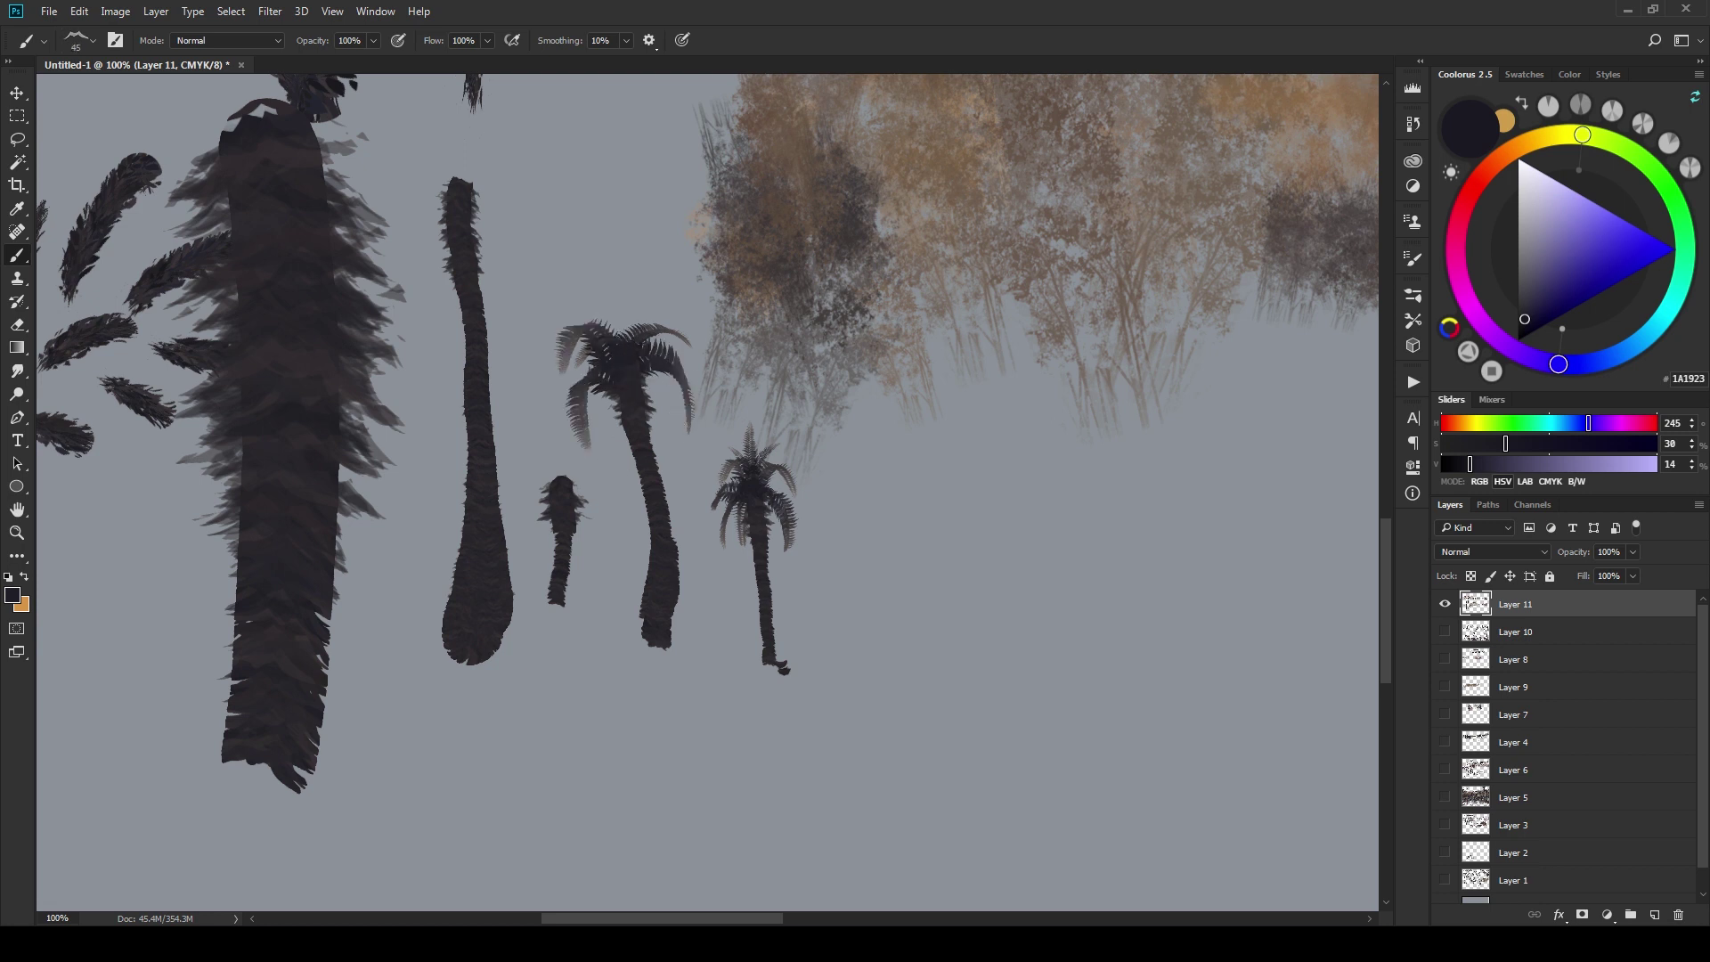
pyautogui.press(']')
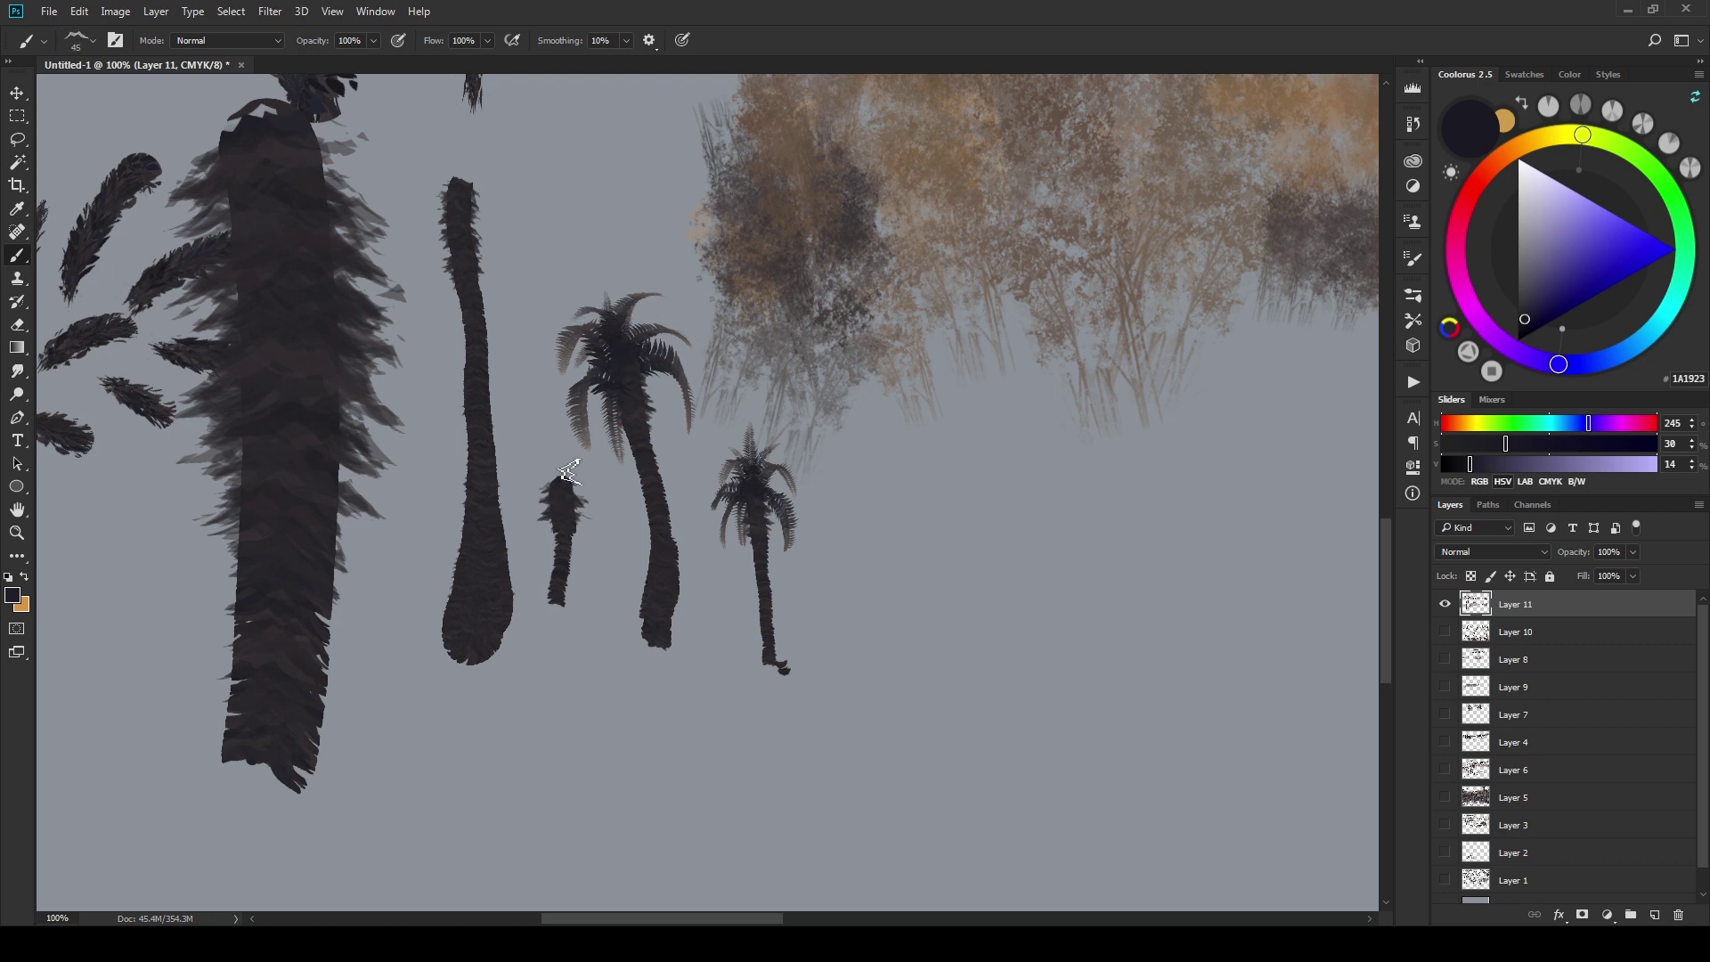
# - Paint a small crown of fronds on the shortest trunk at 30 px
pyautogui.press('[')
pyautogui.press('[')
pyautogui.moveTo(563, 478)
pyautogui.mouseDown()
pyautogui.moveTo(594, 512)
pyautogui.moveTo(525, 495)
pyautogui.mouseUp()
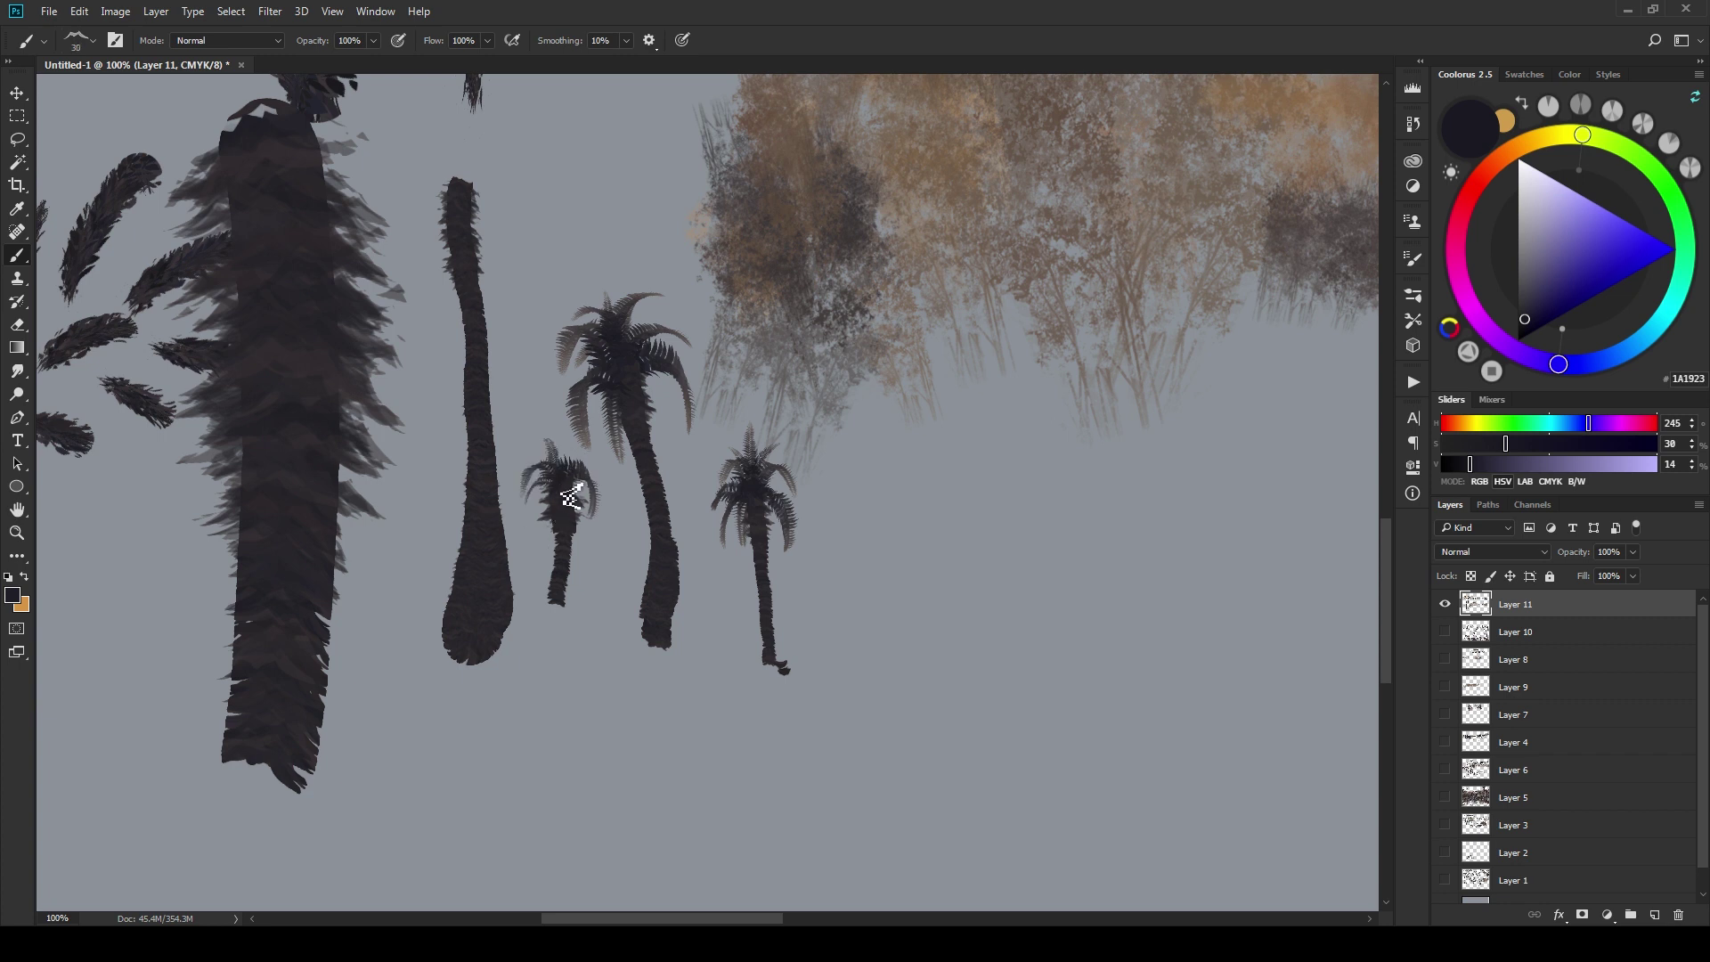
# - Paint a crown of upright and hanging fronds on the tall trunk with the swollen base
pyautogui.moveTo(597, 194)
pyautogui.mouseDown()
pyautogui.moveTo(783, 256)
pyautogui.moveTo(751, 288)
pyautogui.moveTo(756, 379)
pyautogui.moveTo(638, 373)
pyautogui.moveTo(696, 274)
pyautogui.mouseUp()
pyautogui.moveTo(634, 417)
pyautogui.mouseDown()
pyautogui.moveTo(716, 360)
pyautogui.moveTo(743, 453)
pyautogui.mouseUp()
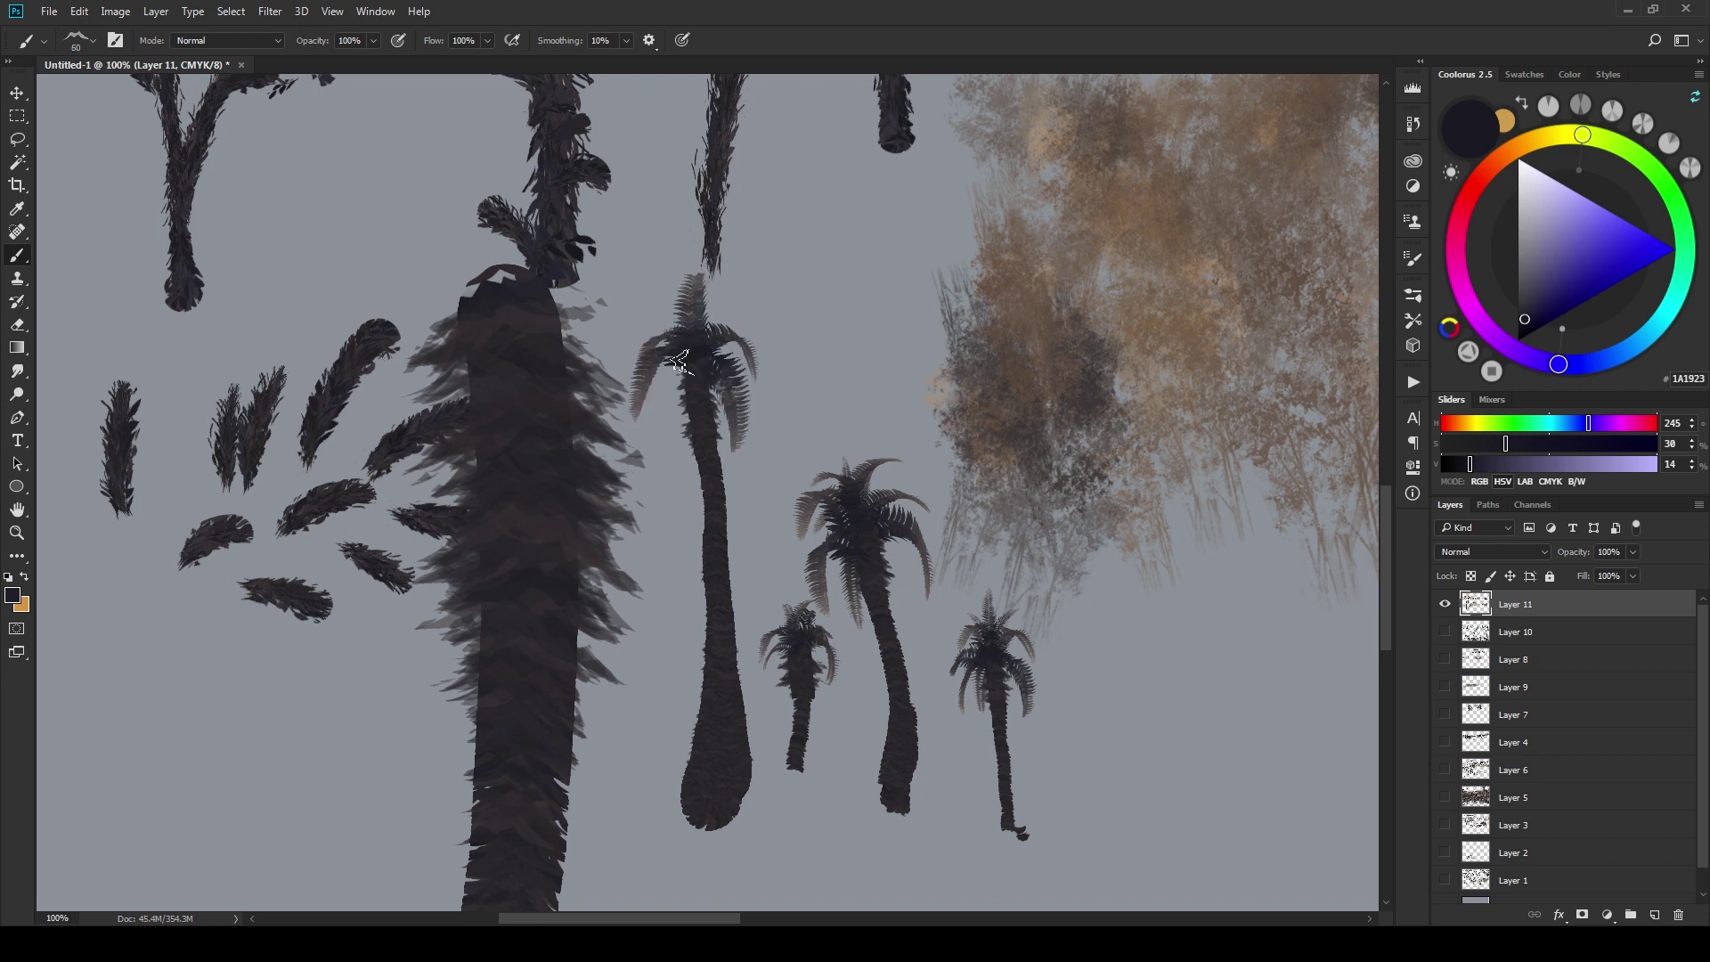
pyautogui.moveTo(709, 353)
pyautogui.mouseDown()
pyautogui.moveTo(661, 465)
pyautogui.moveTo(644, 286)
pyautogui.moveTo(750, 307)
pyautogui.mouseUp()
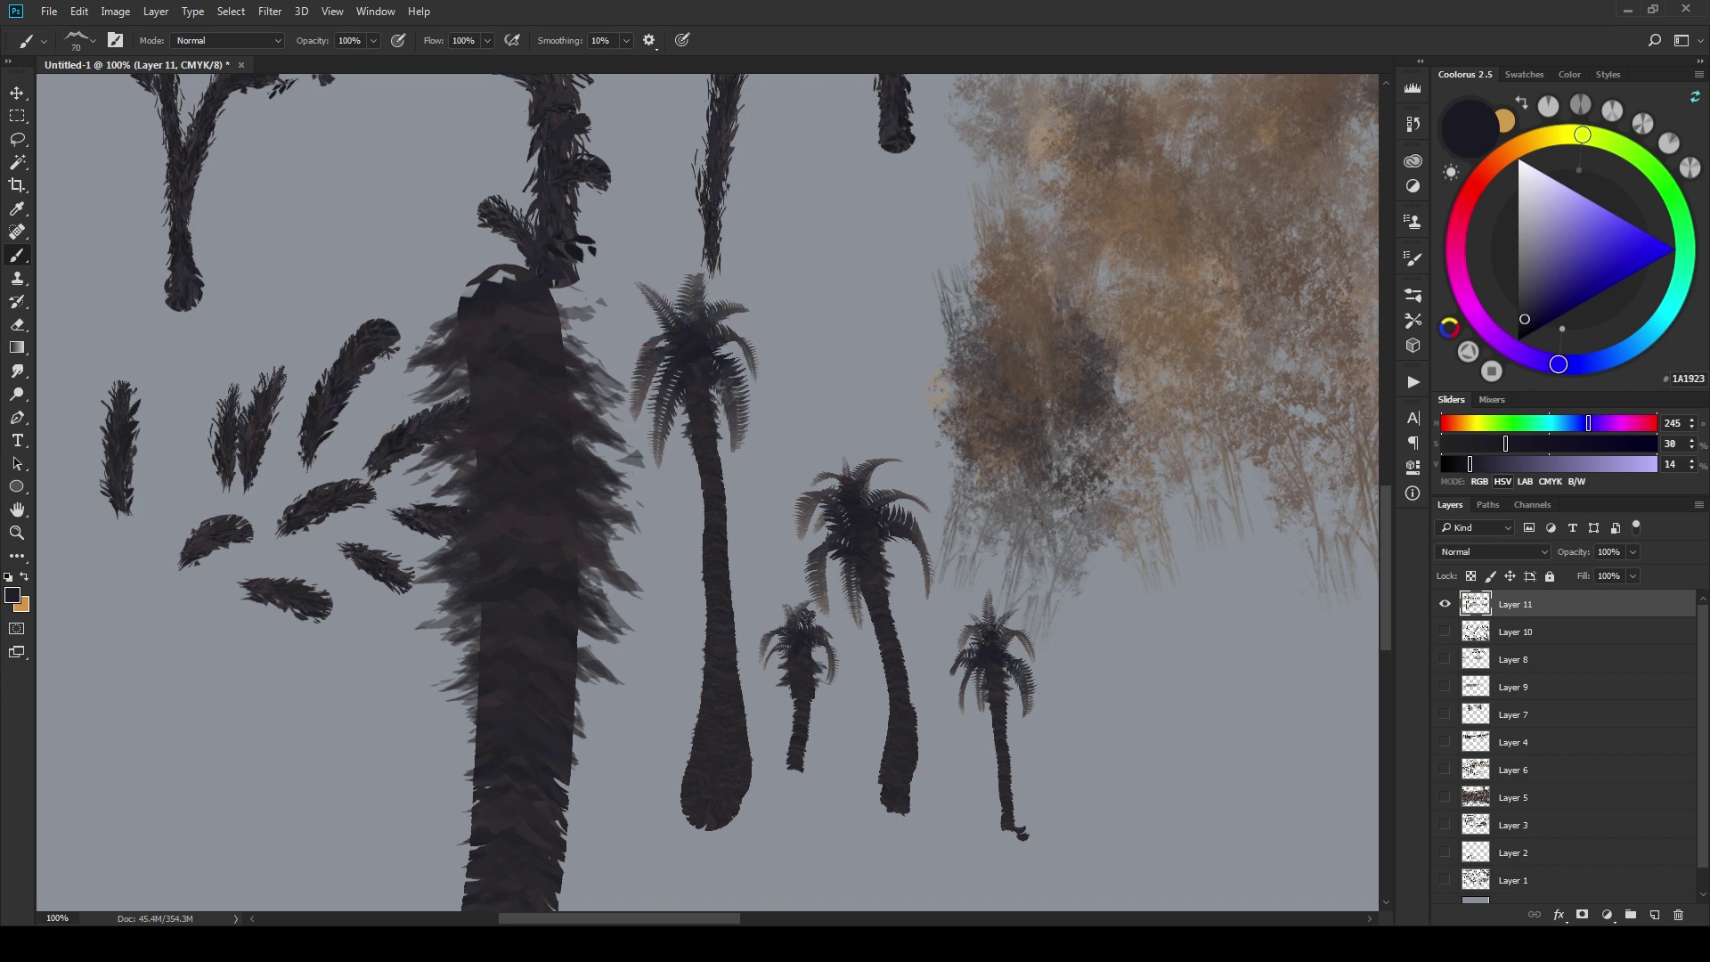
# - Paint a huge crown of long spreading fronds on the oversized palm trunk at 200 px
pyautogui.press(']')
pyautogui.press(']')
pyautogui.press(']')
pyautogui.moveTo(492, 270)
pyautogui.mouseDown()
pyautogui.moveTo(352, 244)
pyautogui.moveTo(797, 298)
pyautogui.moveTo(388, 574)
pyautogui.moveTo(423, 71)
pyautogui.mouseUp()
pyautogui.moveTo(703, 258); pyautogui.dragTo(714, 383)
pyautogui.moveTo(545, 374); pyautogui.dragTo(806, 189)
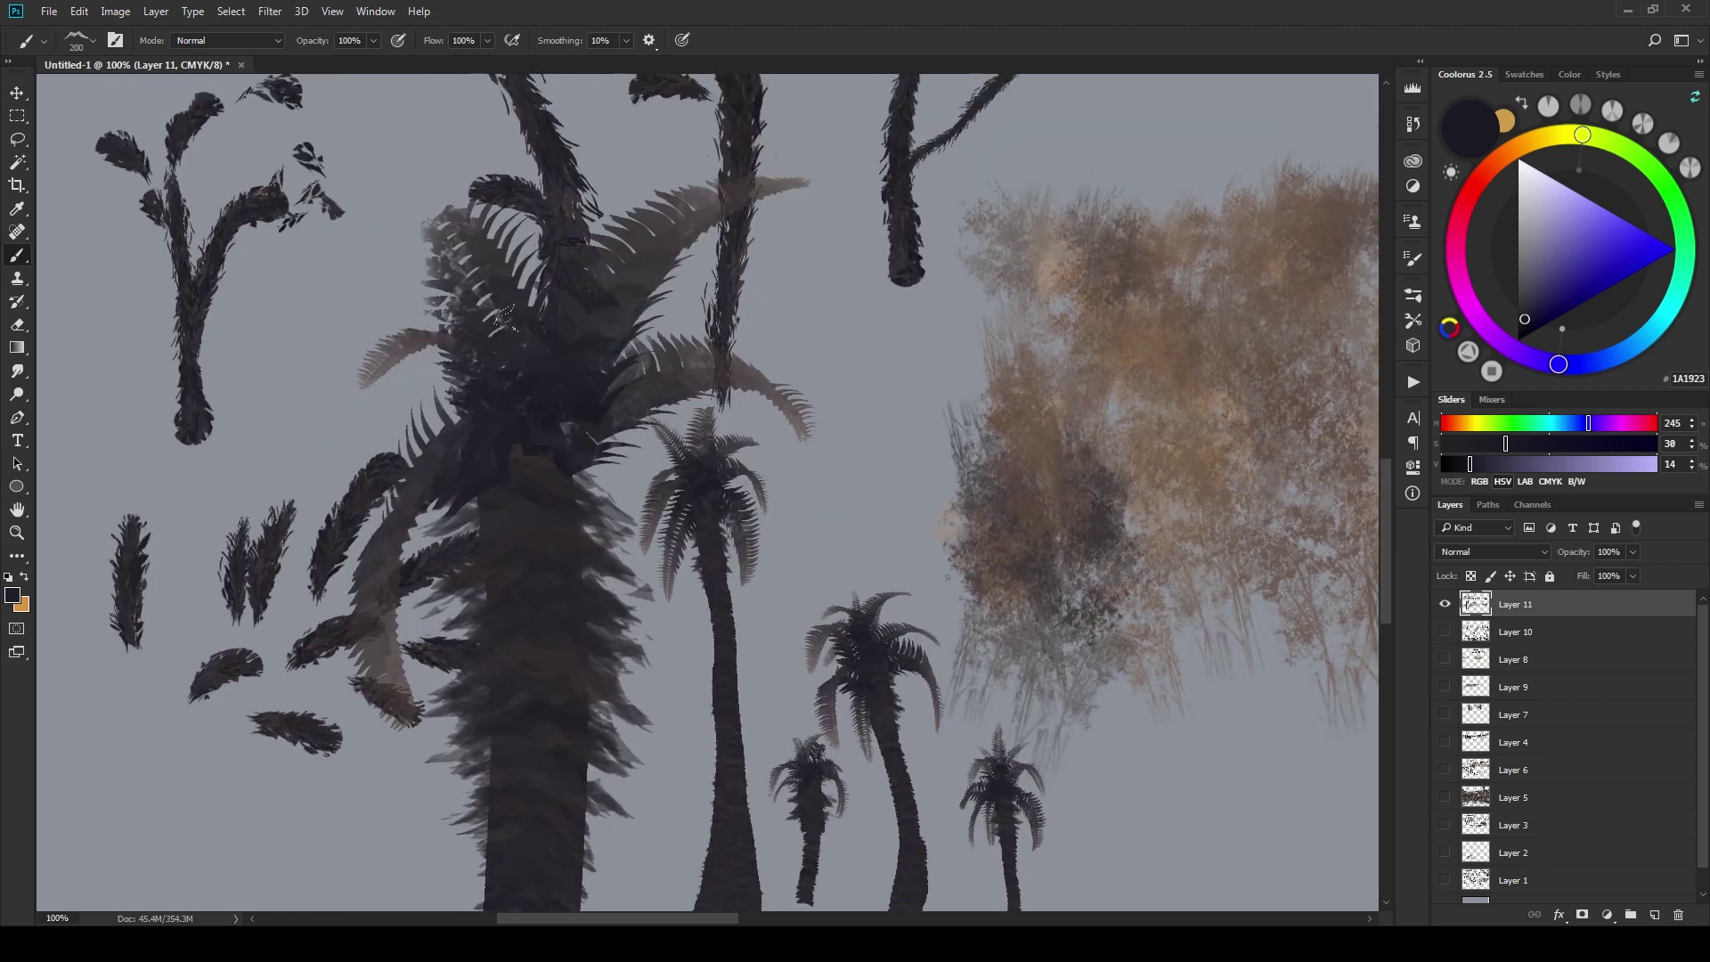
pyautogui.moveTo(490, 387); pyautogui.dragTo(232, 289)
# - Paint short fern fronds with a smaller brush around the base of the swollen palm trunk
pyautogui.moveTo(859, 675)
pyautogui.mouseDown()
pyautogui.moveTo(731, 356)
pyautogui.moveTo(579, 171)
pyautogui.mouseUp()
pyautogui.moveTo(778, 526); pyautogui.dragTo(789, 599)
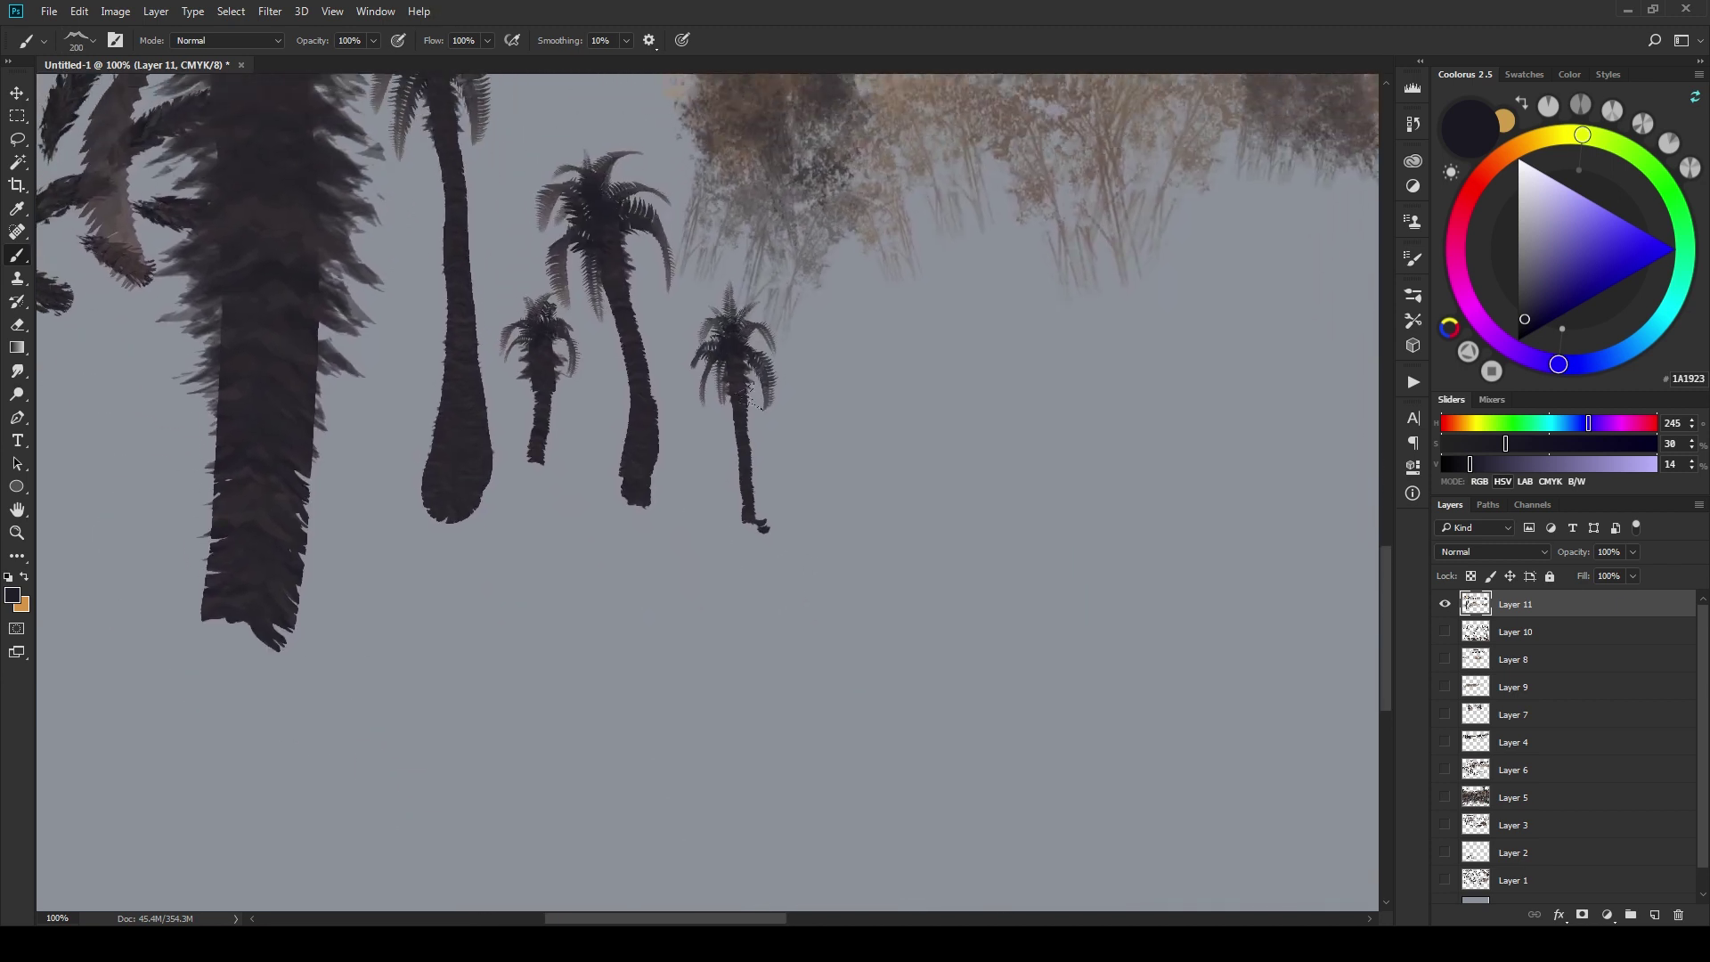
pyautogui.press('[')
pyautogui.press('[')
pyautogui.press('[')
pyautogui.moveTo(490, 529)
pyautogui.mouseDown()
pyautogui.moveTo(585, 426)
pyautogui.moveTo(507, 544)
pyautogui.moveTo(592, 539)
pyautogui.mouseUp()
pyautogui.moveTo(602, 560); pyautogui.dragTo(623, 556)
pyautogui.click(385, 464)
# - Paint several small fern clumps in the empty area below and beside the palms, using a brush of about 50 px
pyautogui.press(']')
pyautogui.moveTo(745, 744); pyautogui.dragTo(725, 657)
pyautogui.moveTo(745, 739)
pyautogui.mouseDown()
pyautogui.moveTo(792, 659)
pyautogui.moveTo(828, 699)
pyautogui.moveTo(668, 695)
pyautogui.mouseUp()
pyautogui.moveTo(1024, 634); pyautogui.dragTo(1012, 550)
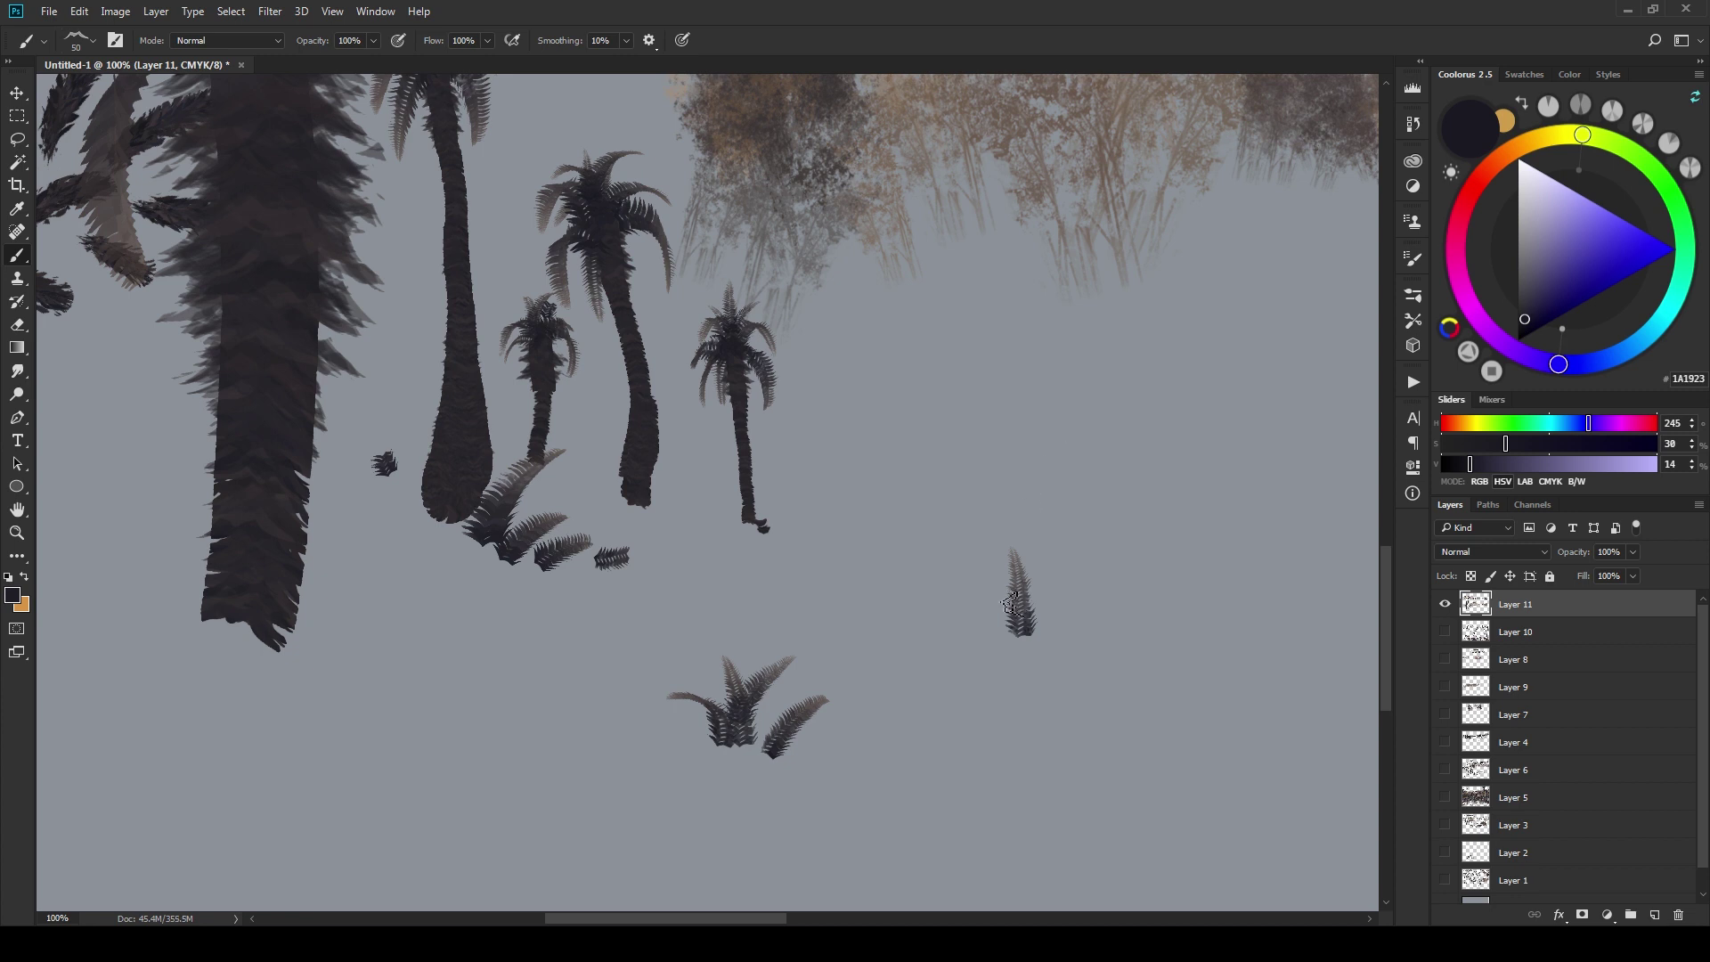
pyautogui.moveTo(1022, 634); pyautogui.dragTo(964, 588)
pyautogui.moveTo(1115, 568); pyautogui.dragTo(1103, 514)
pyautogui.moveTo(1114, 570)
pyautogui.mouseDown()
pyautogui.moveTo(1090, 516)
pyautogui.moveTo(1153, 532)
pyautogui.moveTo(1058, 624)
pyautogui.mouseUp()
# - Paint a larger spreading fern with arching and hanging fronds above the small fern clumps at 70 px
pyautogui.moveTo(993, 401); pyautogui.dragTo(950, 506)
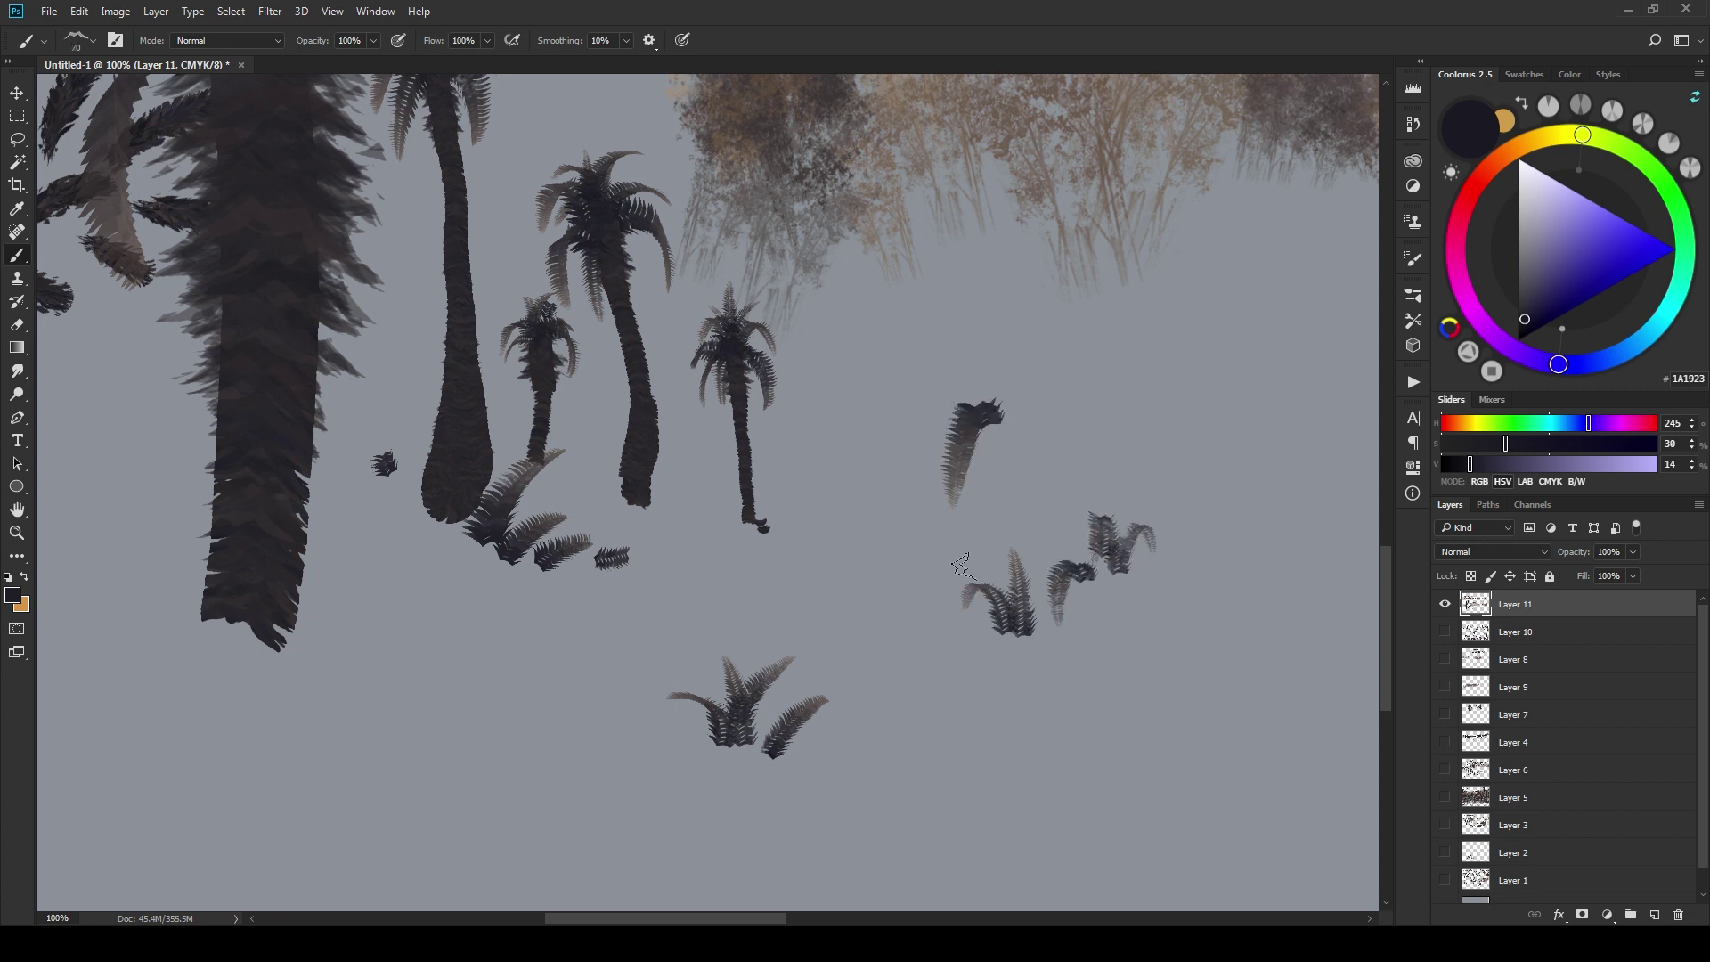
pyautogui.moveTo(1002, 406); pyautogui.dragTo(1033, 494)
pyautogui.moveTo(930, 406)
pyautogui.mouseDown()
pyautogui.moveTo(981, 376)
pyautogui.moveTo(935, 406)
pyautogui.moveTo(913, 303)
pyautogui.moveTo(854, 458)
pyautogui.moveTo(1029, 343)
pyautogui.mouseUp()
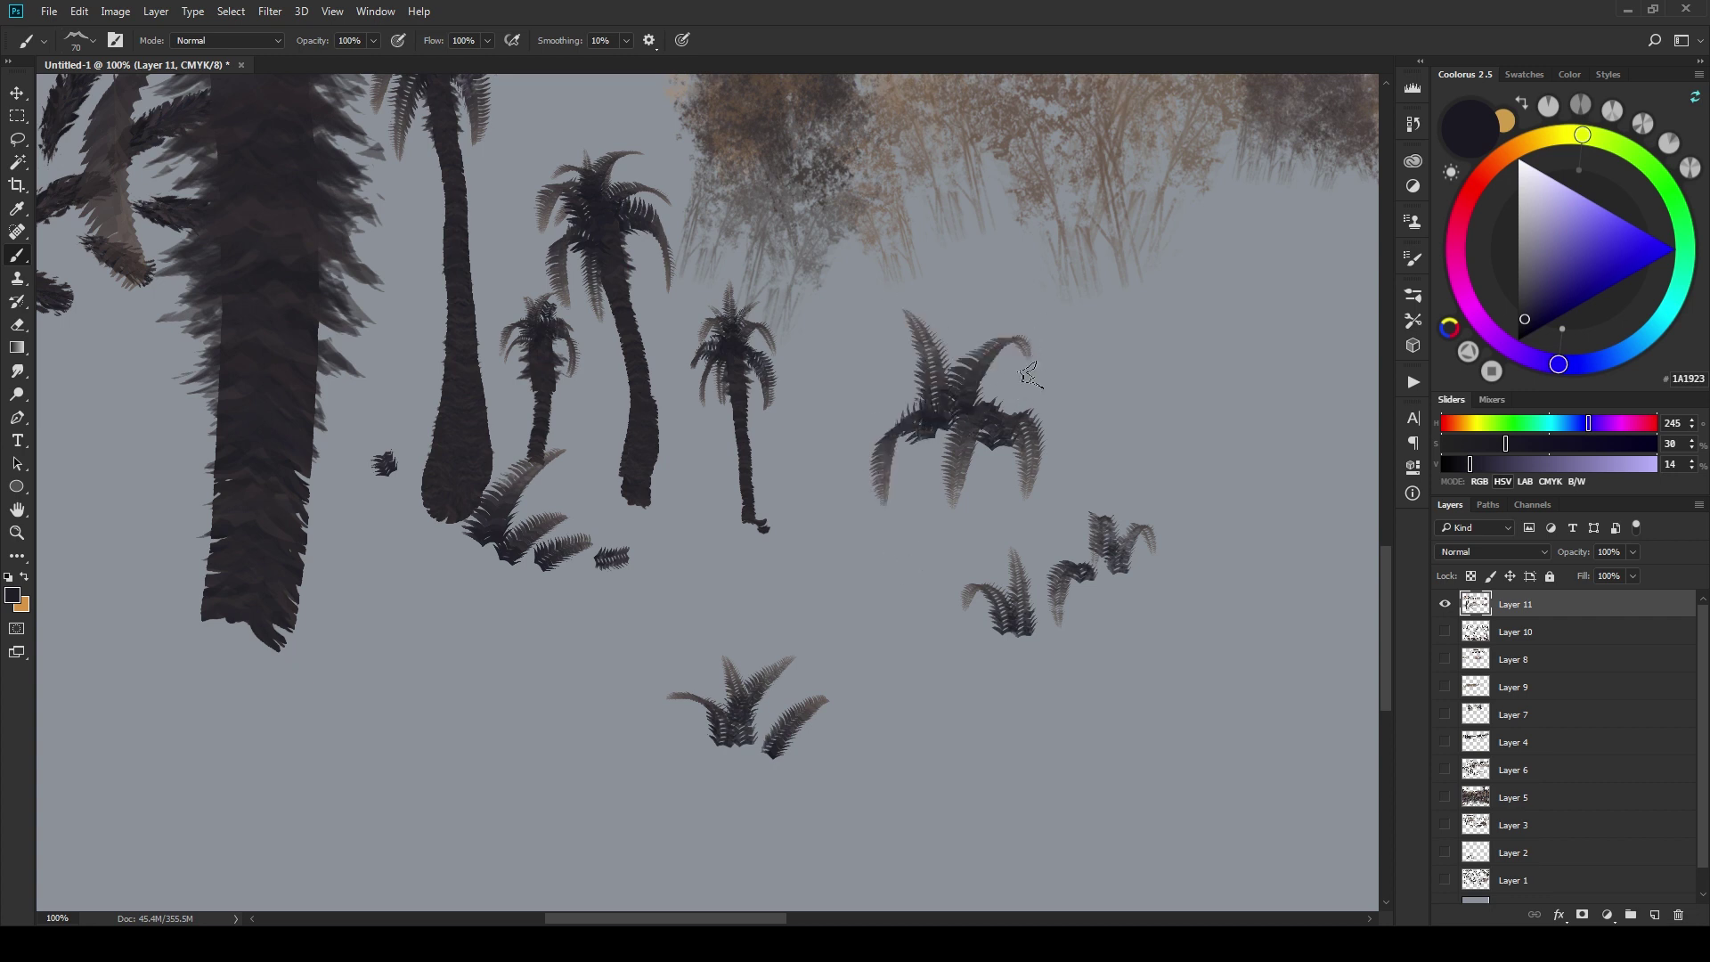
pyautogui.moveTo(991, 411); pyautogui.dragTo(1094, 435)
pyautogui.moveTo(924, 392)
pyautogui.mouseDown()
pyautogui.moveTo(861, 395)
pyautogui.moveTo(920, 458)
pyautogui.moveTo(917, 565)
pyautogui.mouseUp()
# - Choose the EE leaf group 02 1 brush and paint two tall leafy plants below the orange autumn trees
pyautogui.scroll(5, 1104, 427)
pyautogui.hscroll(2, 1105, 428)
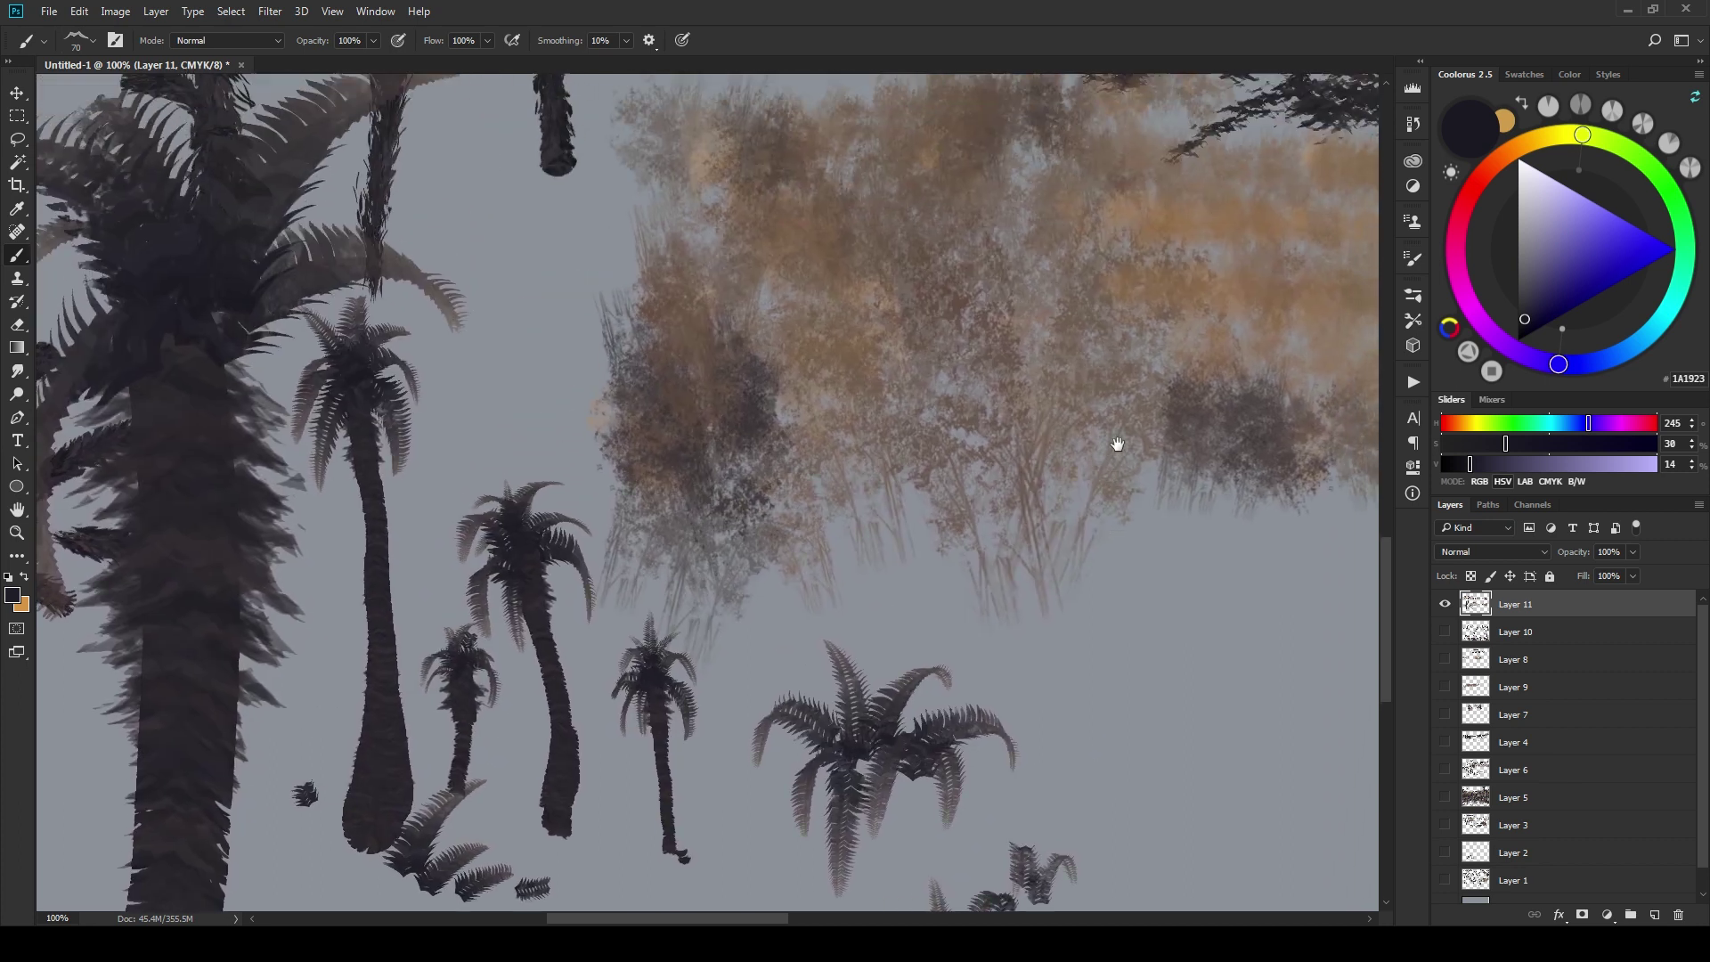
pyautogui.rightClick(1004, 394)
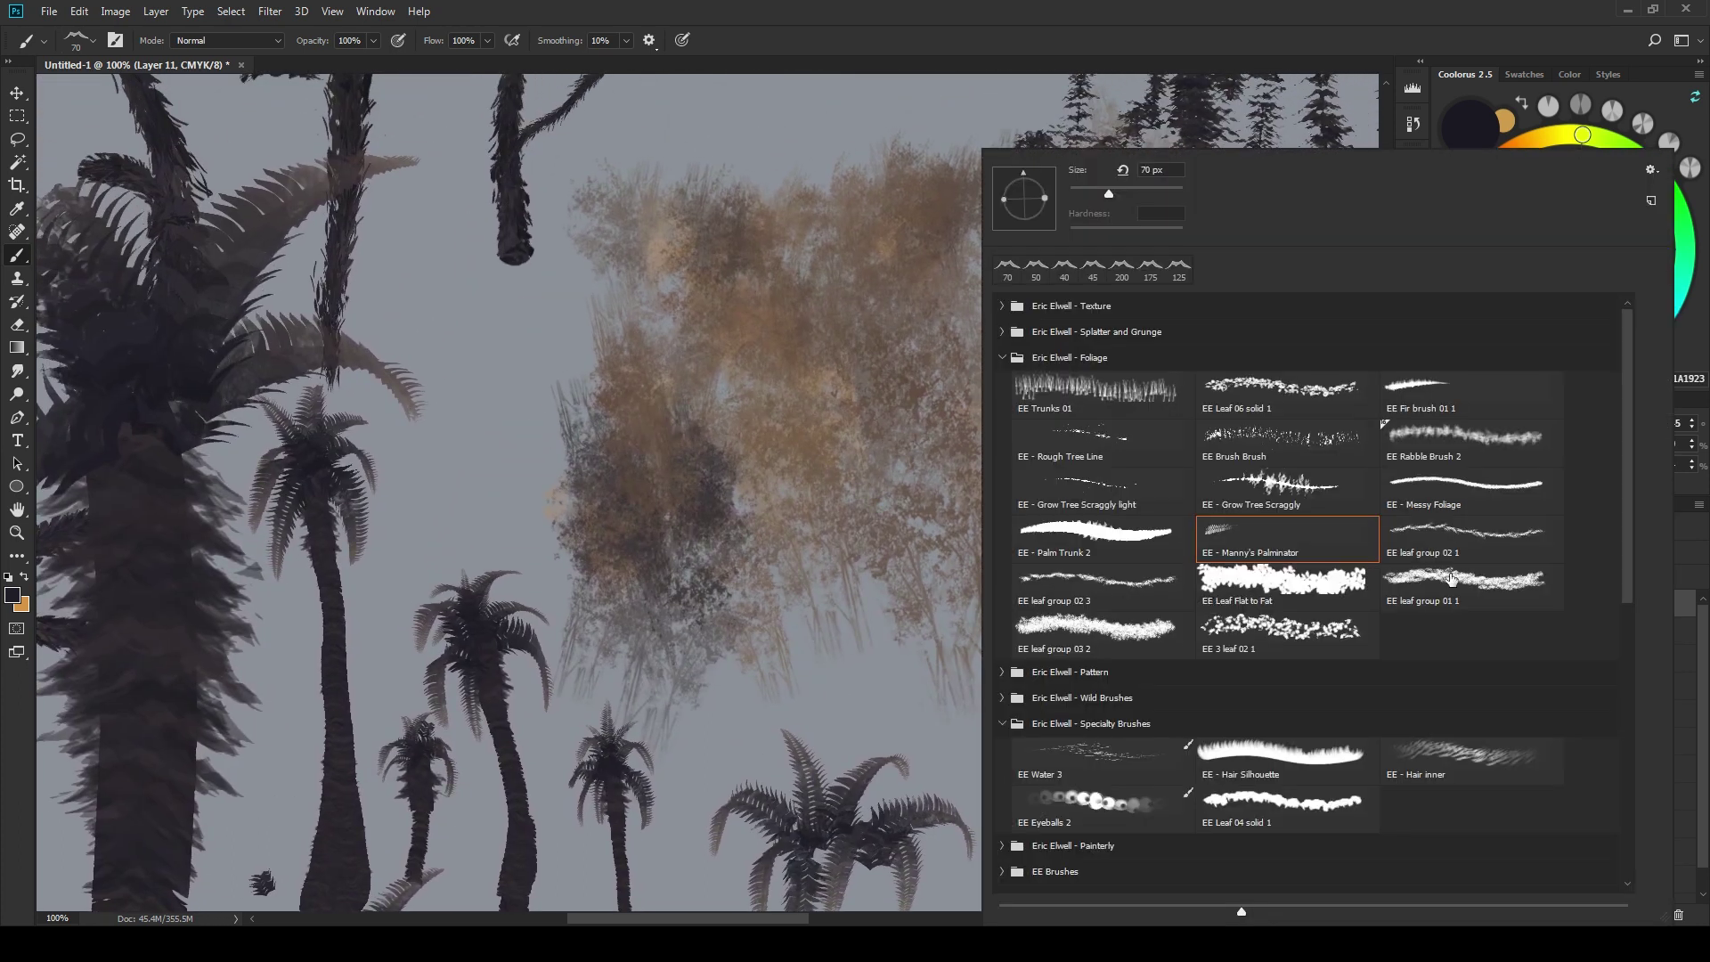
pyautogui.click(1461, 539)
pyautogui.press('Return')
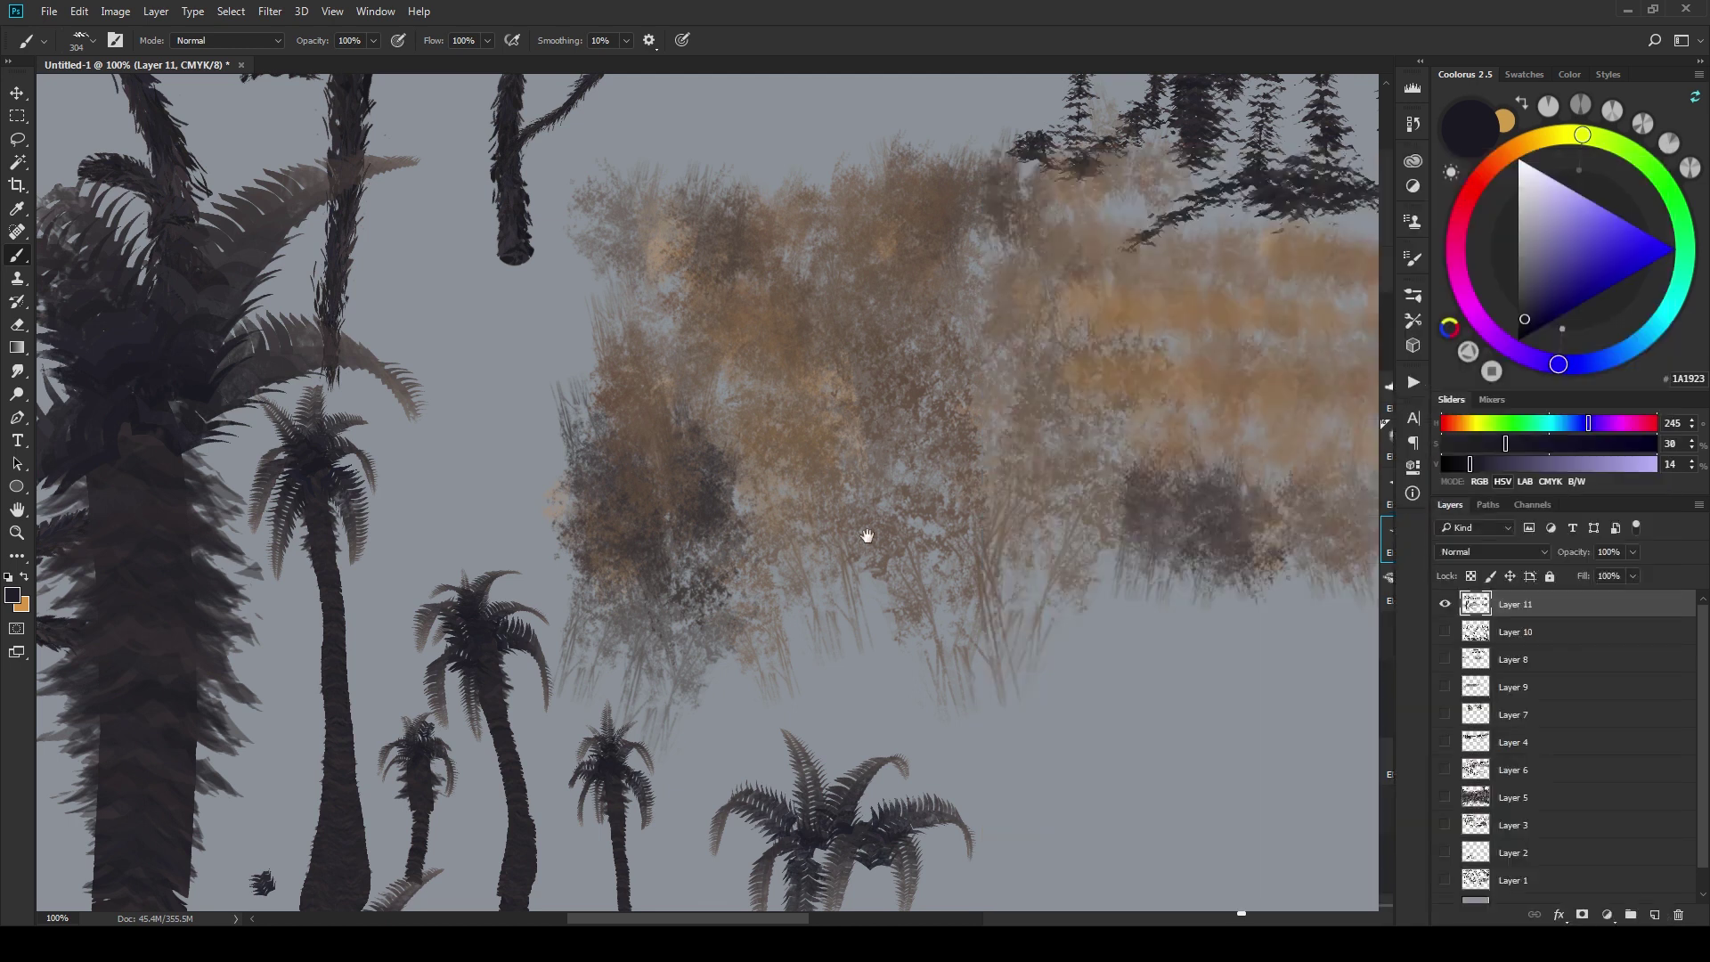
pyautogui.scroll(10, 870, 428)
pyautogui.moveTo(977, 545); pyautogui.dragTo(918, 428)
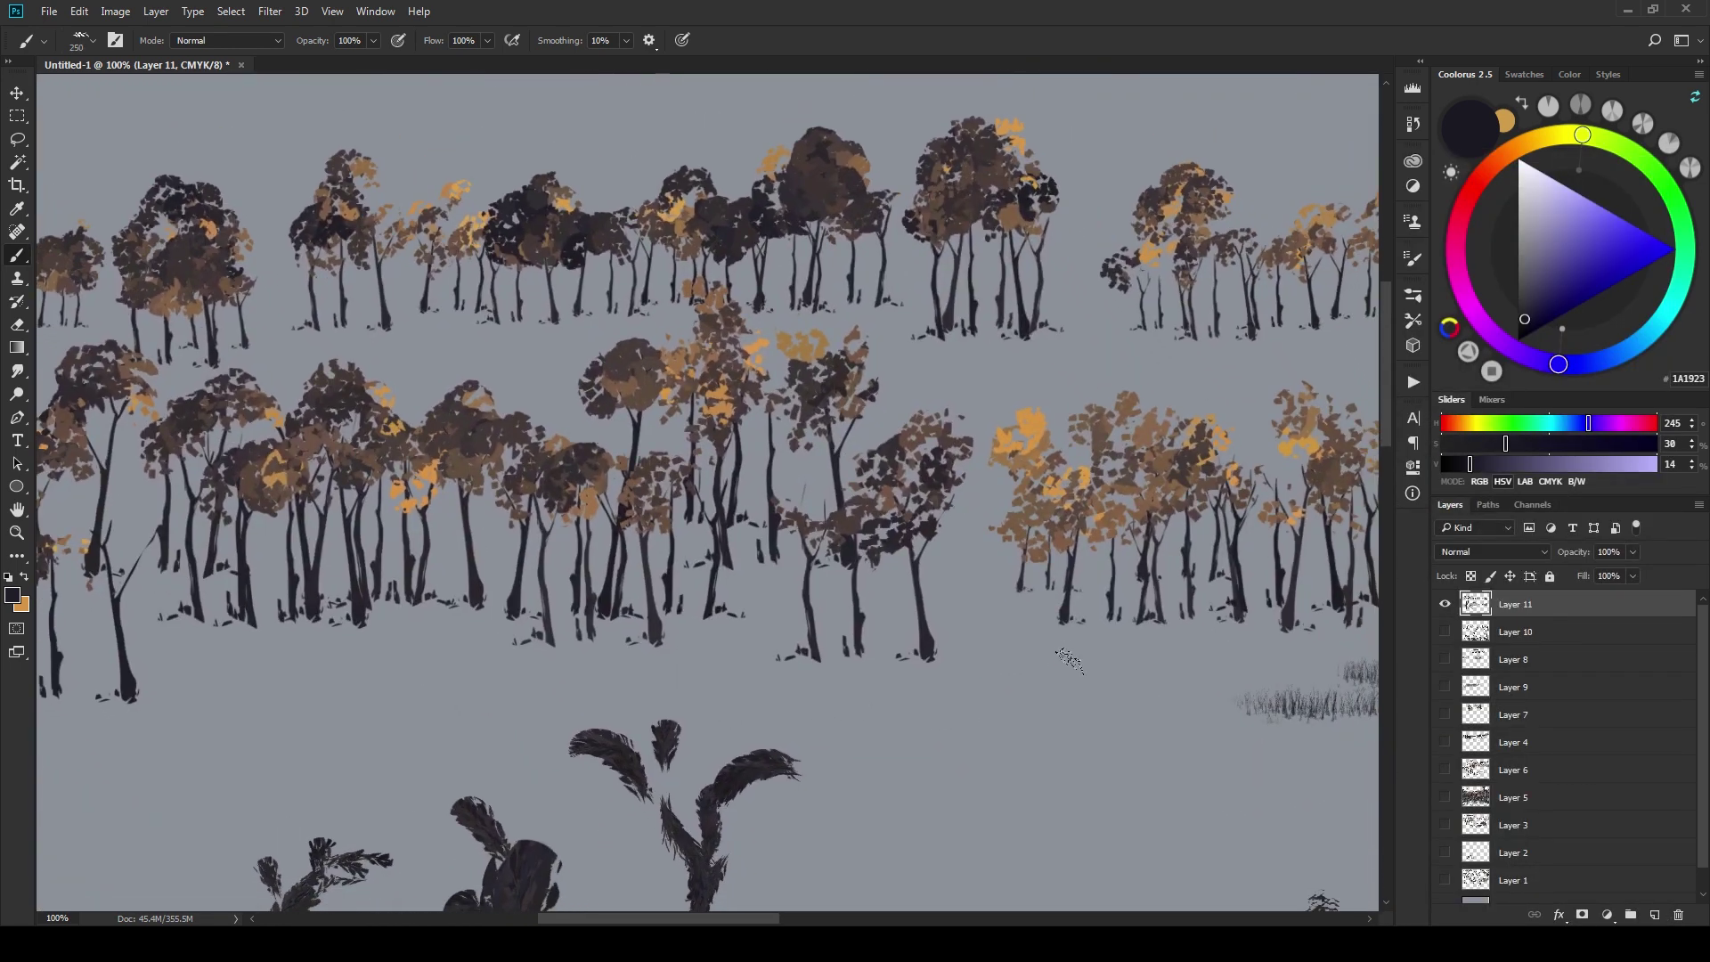
pyautogui.moveTo(1011, 704)
pyautogui.mouseDown()
pyautogui.moveTo(980, 550)
pyautogui.moveTo(1076, 604)
pyautogui.mouseUp()
pyautogui.press('[')
pyautogui.moveTo(984, 803); pyautogui.dragTo(928, 696)
pyautogui.moveTo(983, 821)
pyautogui.mouseDown()
pyautogui.moveTo(989, 746)
pyautogui.moveTo(1003, 758)
pyautogui.mouseUp()
# - Paint smaller leafy sprigs on both sides of the two tall plants at 125 px
pyautogui.moveTo(1080, 685)
pyautogui.mouseDown()
pyautogui.moveTo(1082, 795)
pyautogui.moveTo(1095, 759)
pyautogui.mouseUp()
pyautogui.moveTo(1128, 675)
pyautogui.mouseDown()
pyautogui.moveTo(1107, 750)
pyautogui.moveTo(1158, 673)
pyautogui.mouseUp()
pyautogui.moveTo(1204, 754)
pyautogui.mouseDown()
pyautogui.moveTo(1184, 675)
pyautogui.moveTo(1244, 658)
pyautogui.mouseUp()
pyautogui.moveTo(830, 723)
pyautogui.mouseDown()
pyautogui.moveTo(802, 624)
pyautogui.moveTo(868, 616)
pyautogui.moveTo(783, 634)
pyautogui.moveTo(806, 620)
pyautogui.mouseUp()
pyautogui.moveTo(777, 731); pyautogui.dragTo(734, 666)
pyautogui.moveTo(745, 719); pyautogui.dragTo(690, 689)
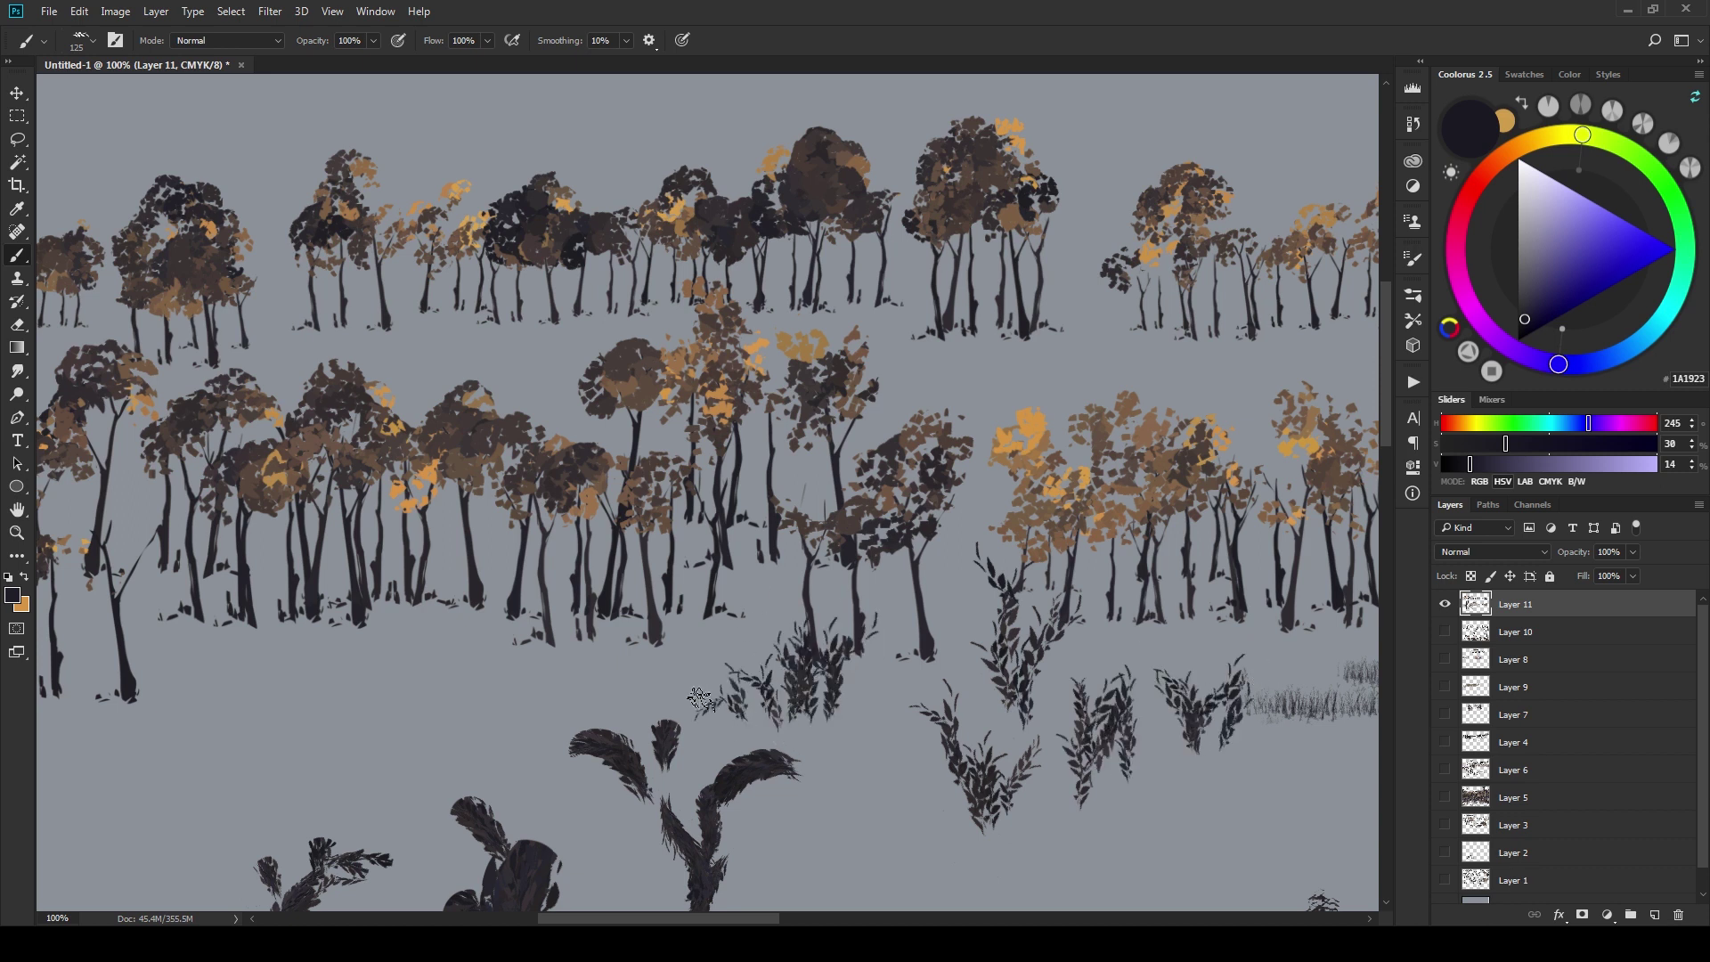
pyautogui.moveTo(1126, 706); pyautogui.dragTo(810, 653)
pyautogui.rightClick(994, 713)
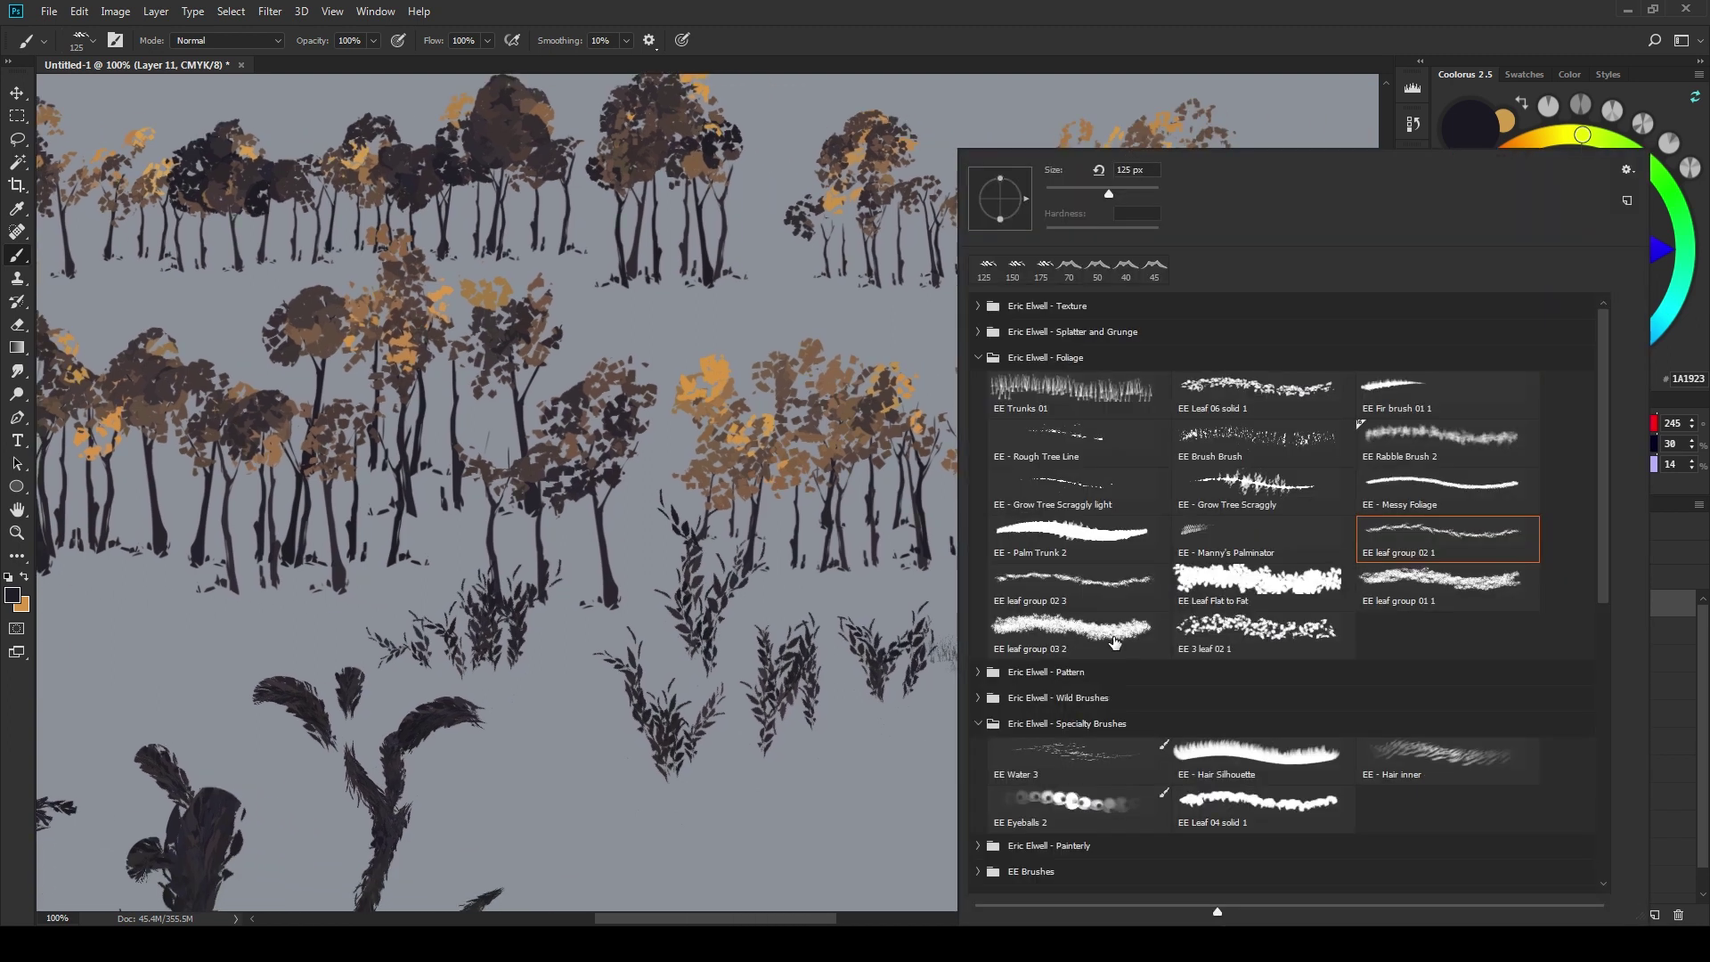
pyautogui.click(1112, 595)
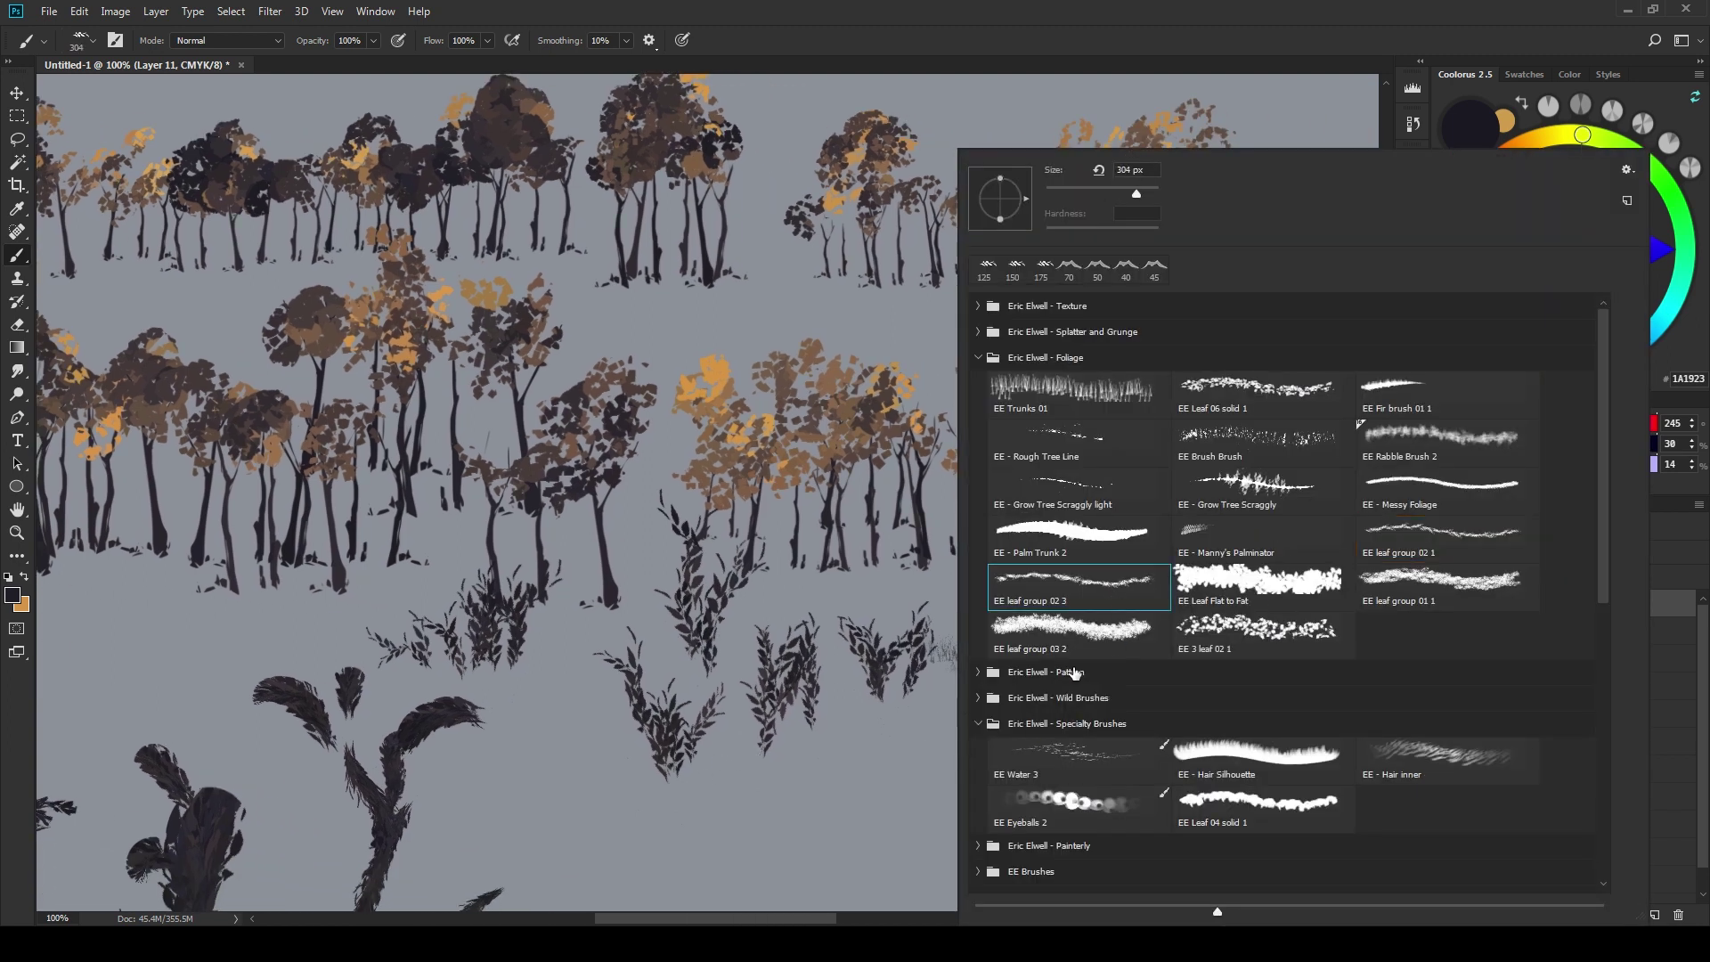
pyautogui.click(1478, 551)
# - Paint long wavy leaf garlands at 125 px in the empty area above the trees, plus a curled leafy vine beside them
pyautogui.moveTo(961, 752); pyautogui.dragTo(882, 706)
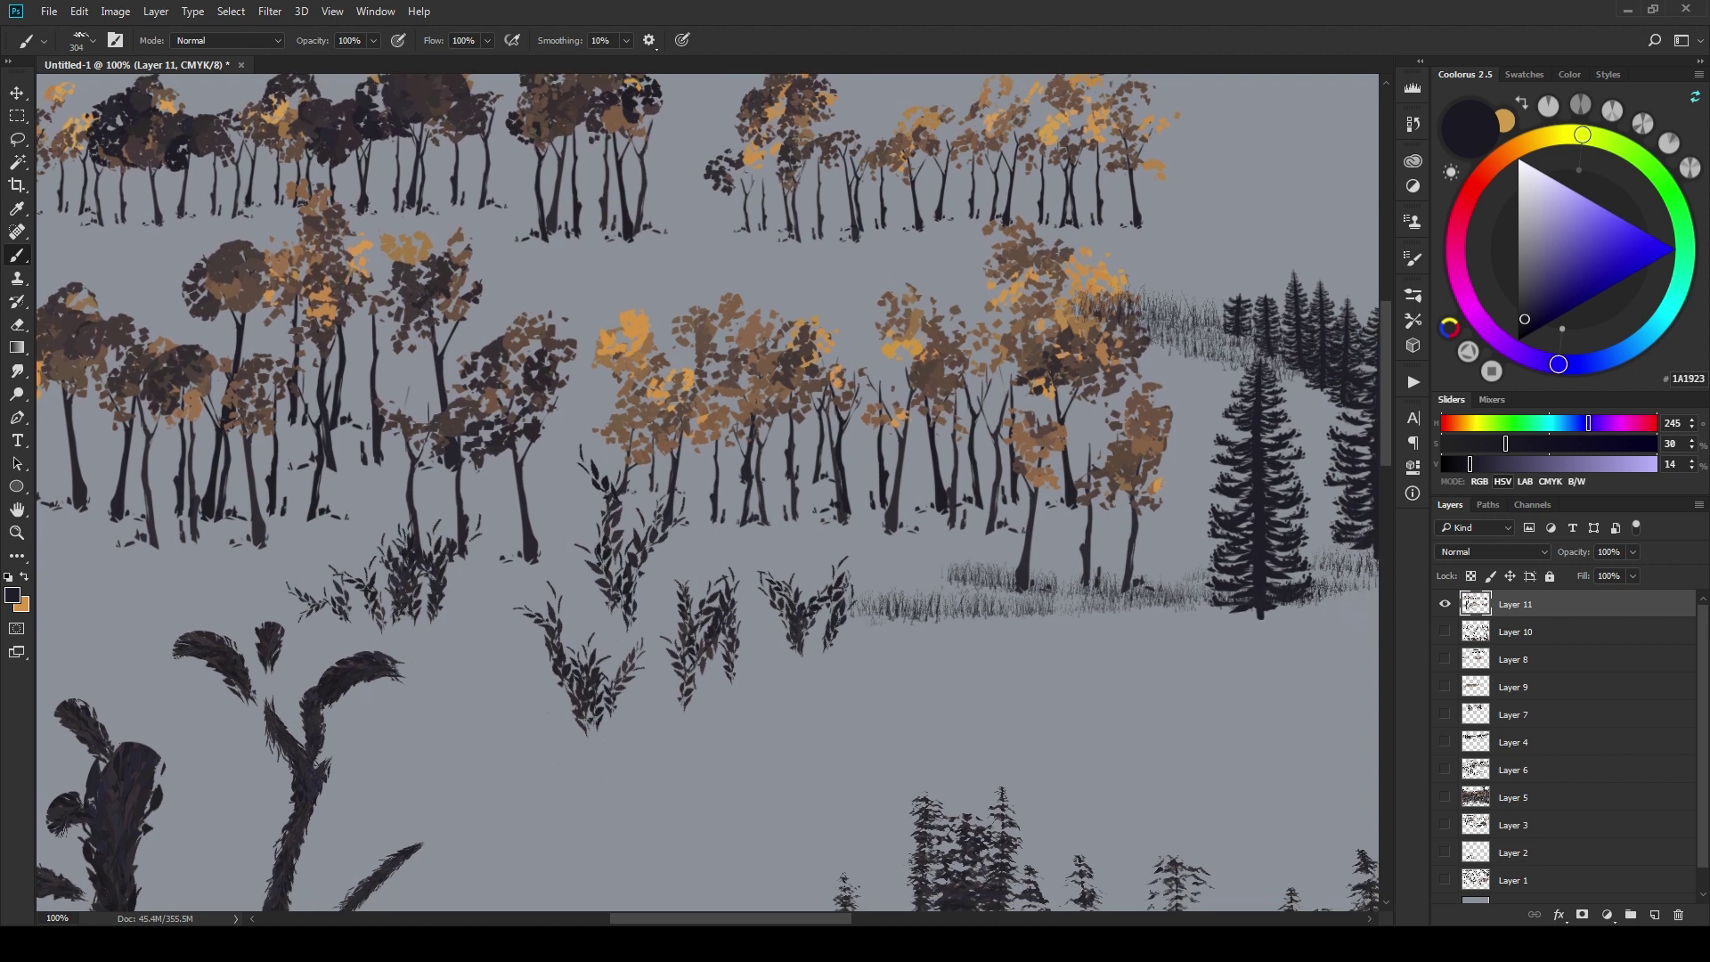
pyautogui.moveTo(1084, 694)
pyautogui.mouseDown()
pyautogui.moveTo(970, 775)
pyautogui.moveTo(862, 888)
pyautogui.mouseUp()
pyautogui.moveTo(1102, 532); pyautogui.dragTo(1069, 570)
pyautogui.moveTo(420, 178)
pyautogui.mouseDown()
pyautogui.moveTo(608, 134)
pyautogui.moveTo(1264, 295)
pyautogui.moveTo(1313, 133)
pyautogui.mouseUp()
pyautogui.moveTo(410, 259)
pyautogui.mouseDown()
pyautogui.moveTo(775, 219)
pyautogui.moveTo(1277, 465)
pyautogui.moveTo(1288, 375)
pyautogui.mouseUp()
pyautogui.moveTo(1062, 455)
pyautogui.mouseDown()
pyautogui.moveTo(1027, 513)
pyautogui.moveTo(1126, 629)
pyautogui.moveTo(1129, 659)
pyautogui.mouseUp()
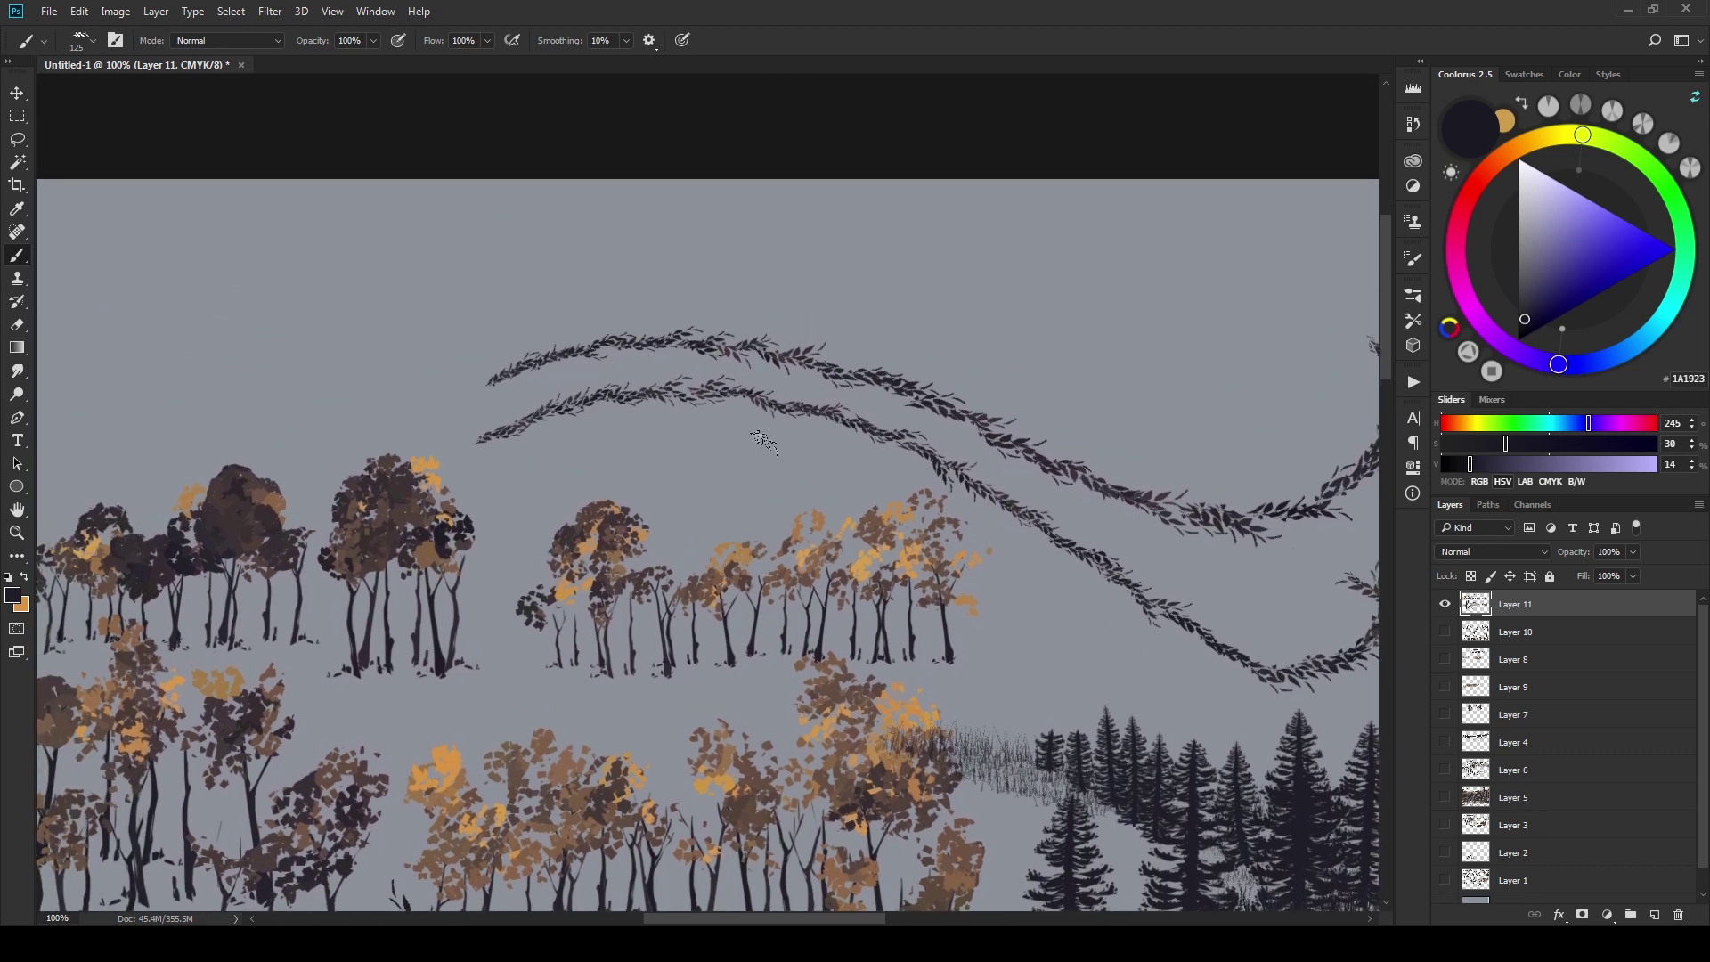
pyautogui.moveTo(499, 326)
pyautogui.mouseDown()
pyautogui.moveTo(449, 385)
pyautogui.moveTo(337, 352)
pyautogui.mouseUp()
pyautogui.hscroll(1, 530, 330)
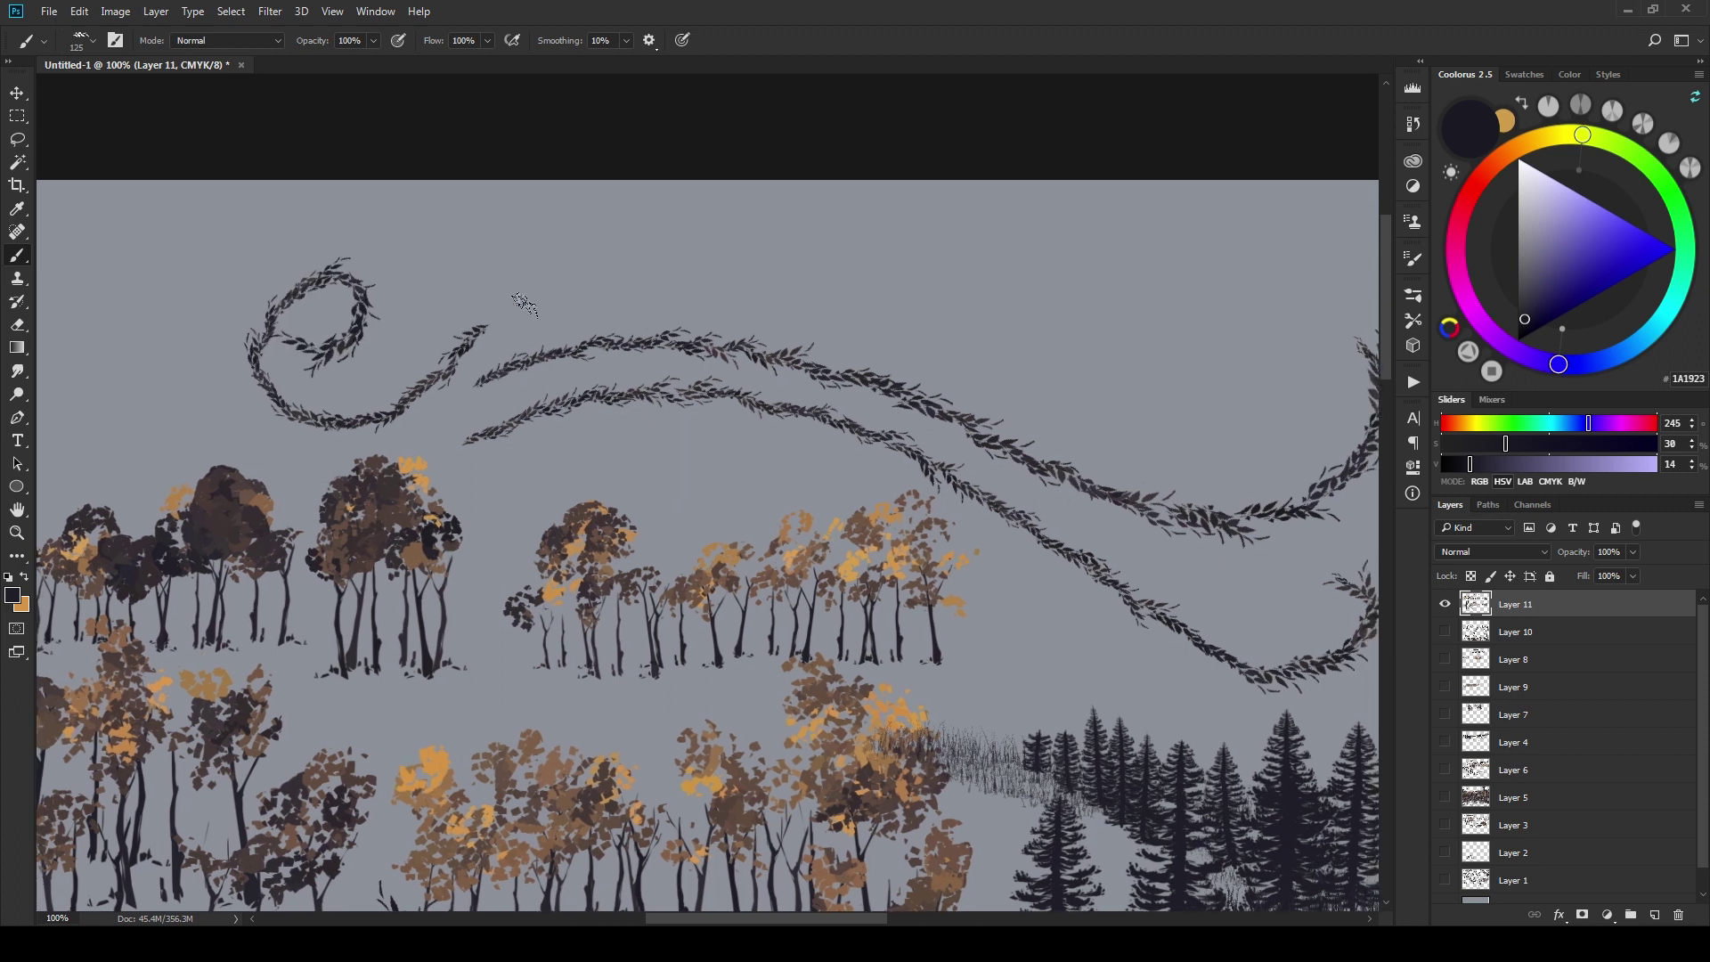
pyautogui.moveTo(524, 303)
pyautogui.mouseDown()
pyautogui.moveTo(660, 270)
pyautogui.moveTo(896, 337)
pyautogui.moveTo(846, 292)
pyautogui.moveTo(890, 304)
pyautogui.moveTo(1034, 275)
pyautogui.moveTo(1227, 417)
pyautogui.mouseUp()
# - Choose the EE leaf group 02 3 brush and paint flat leafy ground cover around the bases of the upright plants at 150 px
pyautogui.moveTo(775, 717)
pyautogui.mouseDown()
pyautogui.moveTo(847, 393)
pyautogui.moveTo(890, 544)
pyautogui.moveTo(874, 447)
pyautogui.moveTo(877, 570)
pyautogui.mouseUp()
pyautogui.rightClick(877, 577)
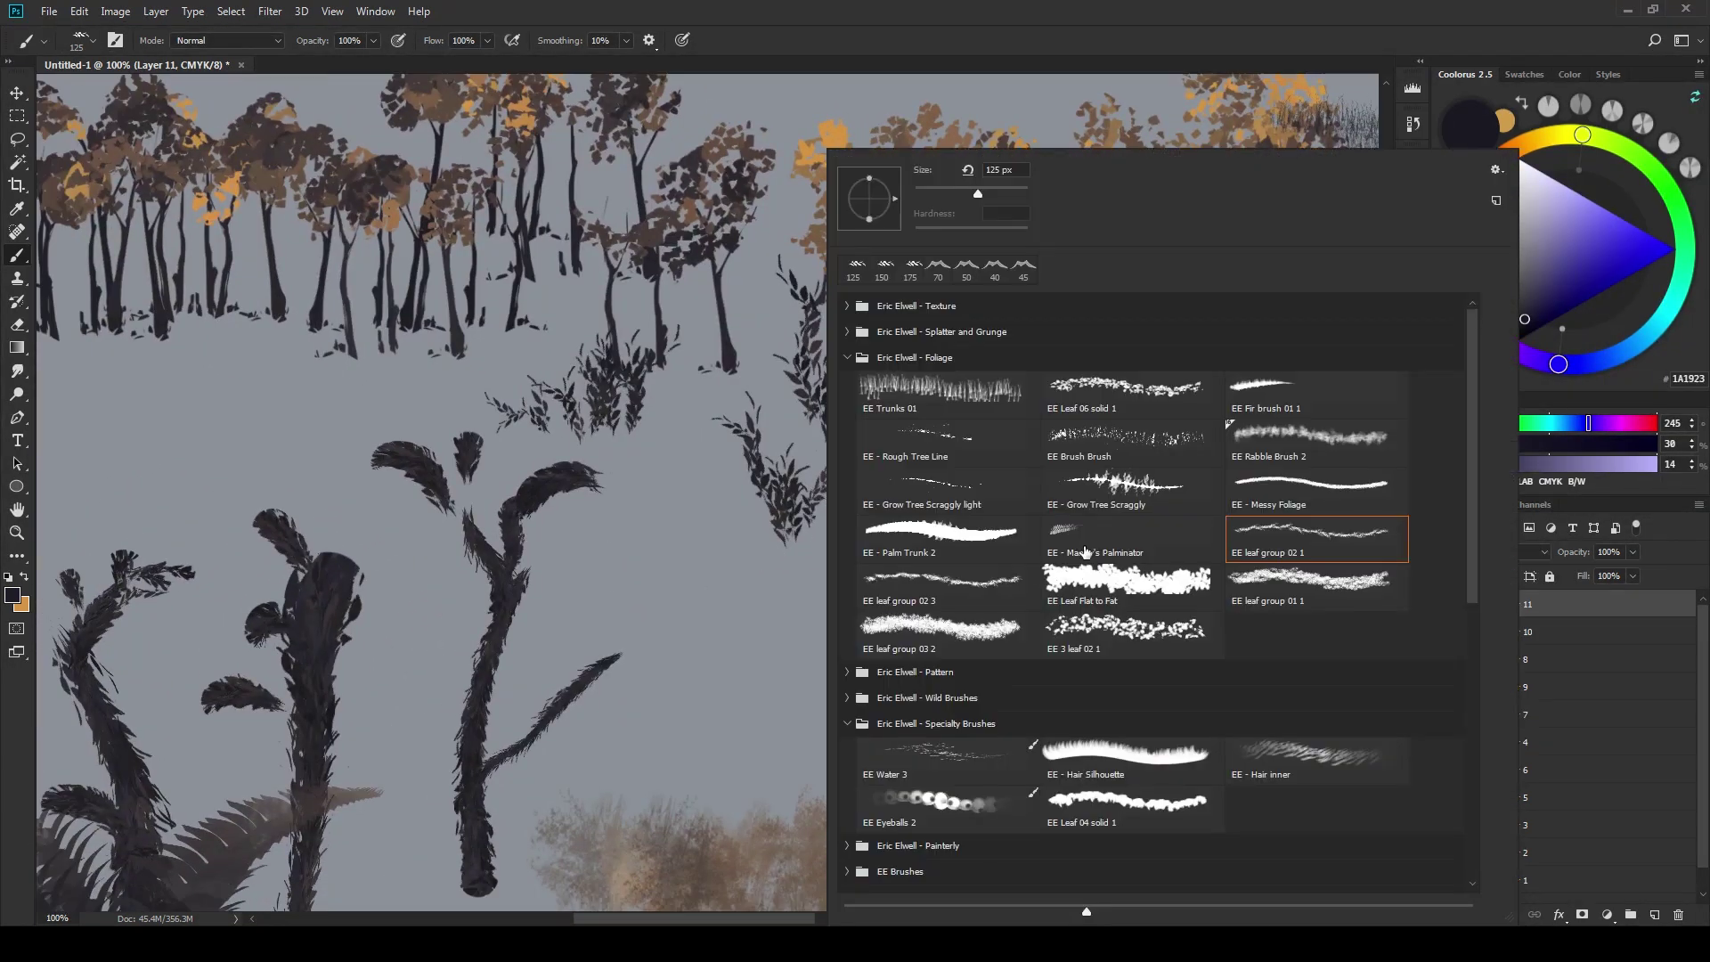
pyautogui.click(959, 598)
pyautogui.moveTo(714, 600); pyautogui.dragTo(648, 594)
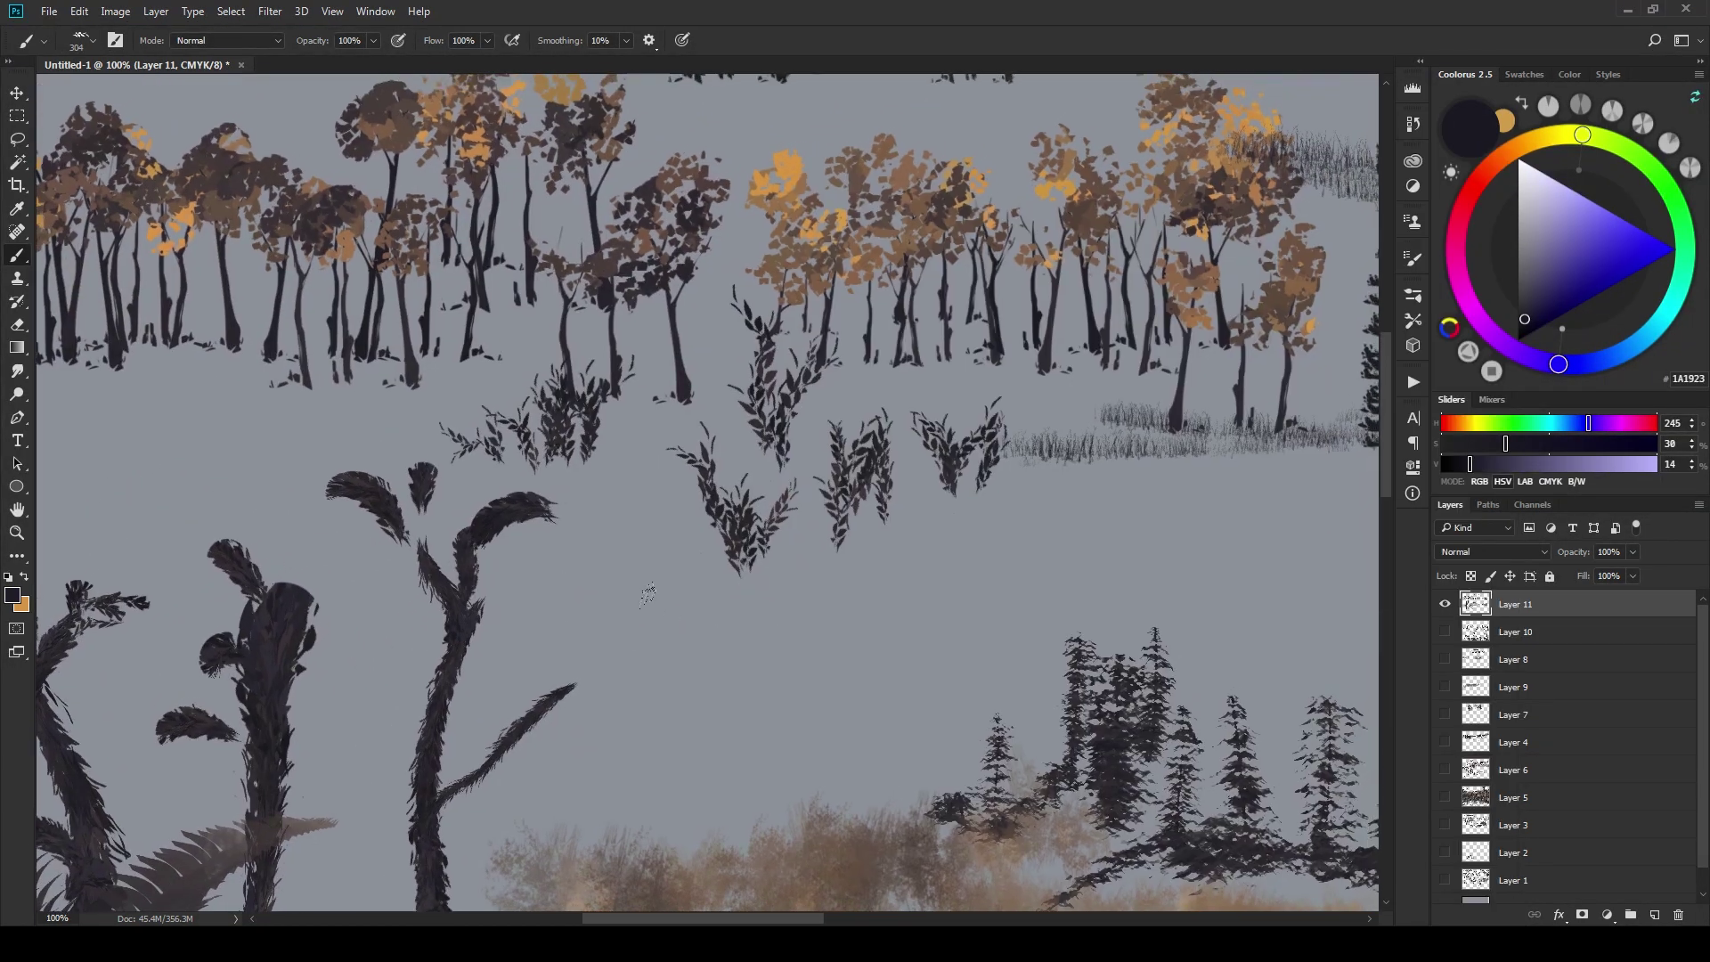
pyautogui.moveTo(882, 557)
pyautogui.mouseDown()
pyautogui.moveTo(967, 548)
pyautogui.moveTo(819, 569)
pyautogui.moveTo(931, 510)
pyautogui.moveTo(1014, 521)
pyautogui.moveTo(979, 500)
pyautogui.mouseUp()
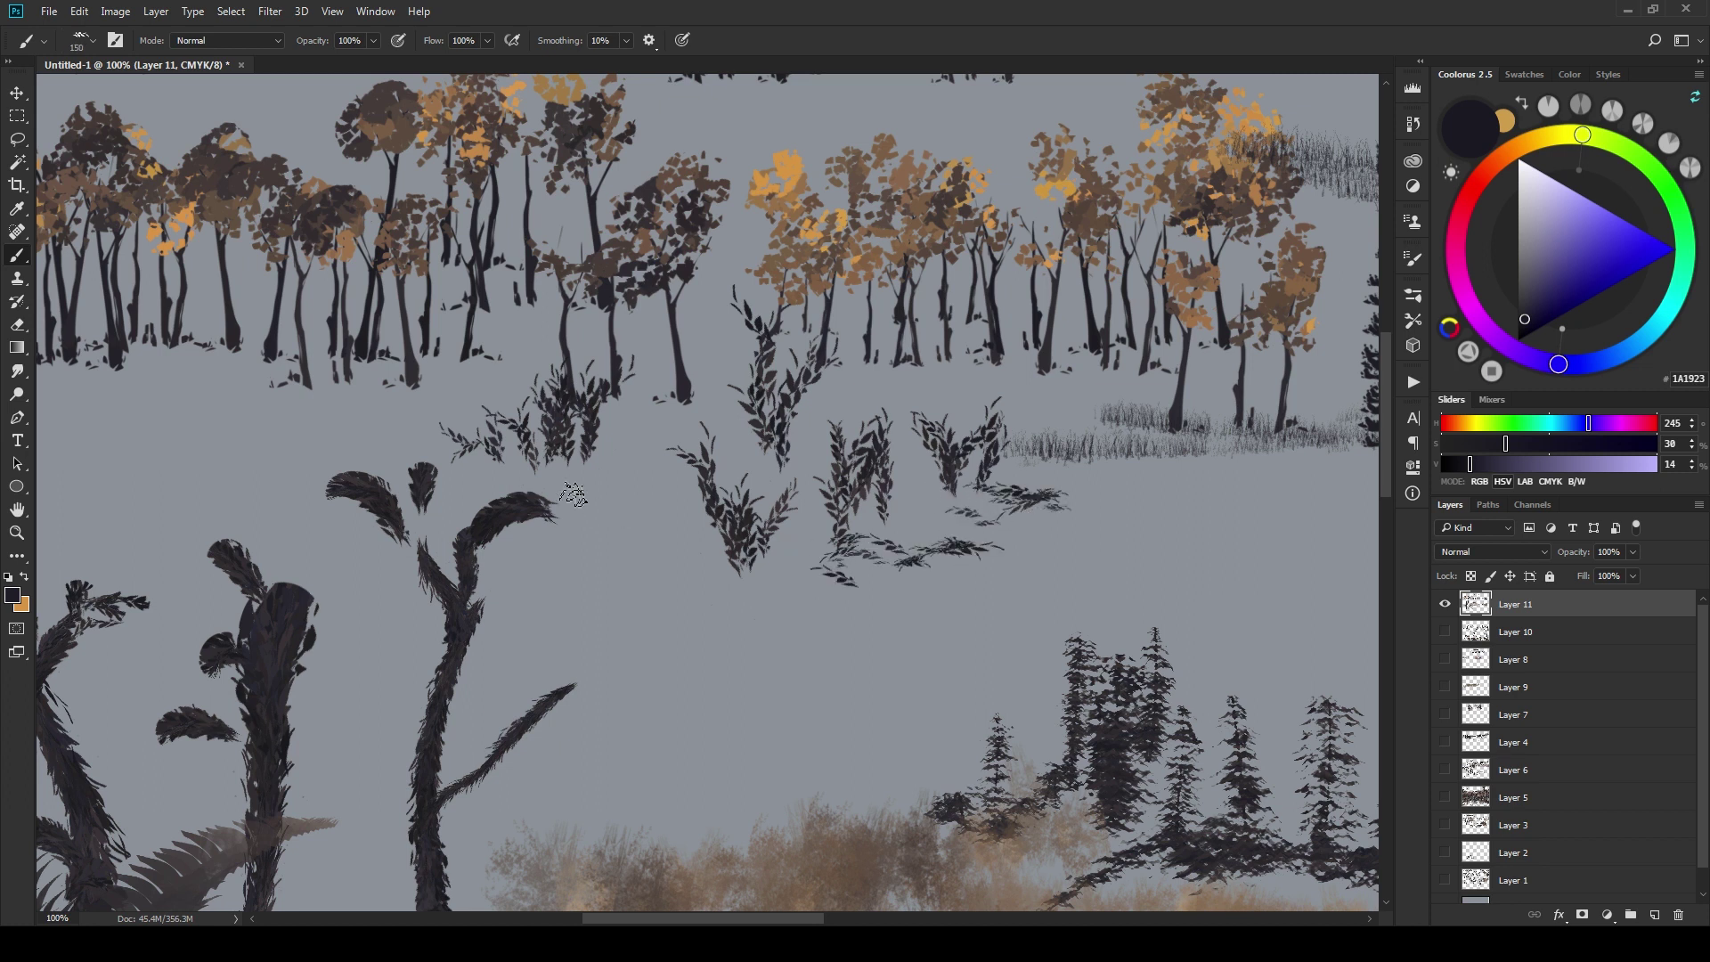
pyautogui.moveTo(573, 495)
pyautogui.mouseDown()
pyautogui.moveTo(623, 494)
pyautogui.moveTo(632, 530)
pyautogui.moveTo(298, 443)
pyautogui.moveTo(125, 454)
pyautogui.moveTo(321, 477)
pyautogui.moveTo(170, 494)
pyautogui.moveTo(336, 467)
pyautogui.moveTo(230, 465)
pyautogui.mouseUp()
pyautogui.moveTo(53, 450); pyautogui.dragTo(267, 459)
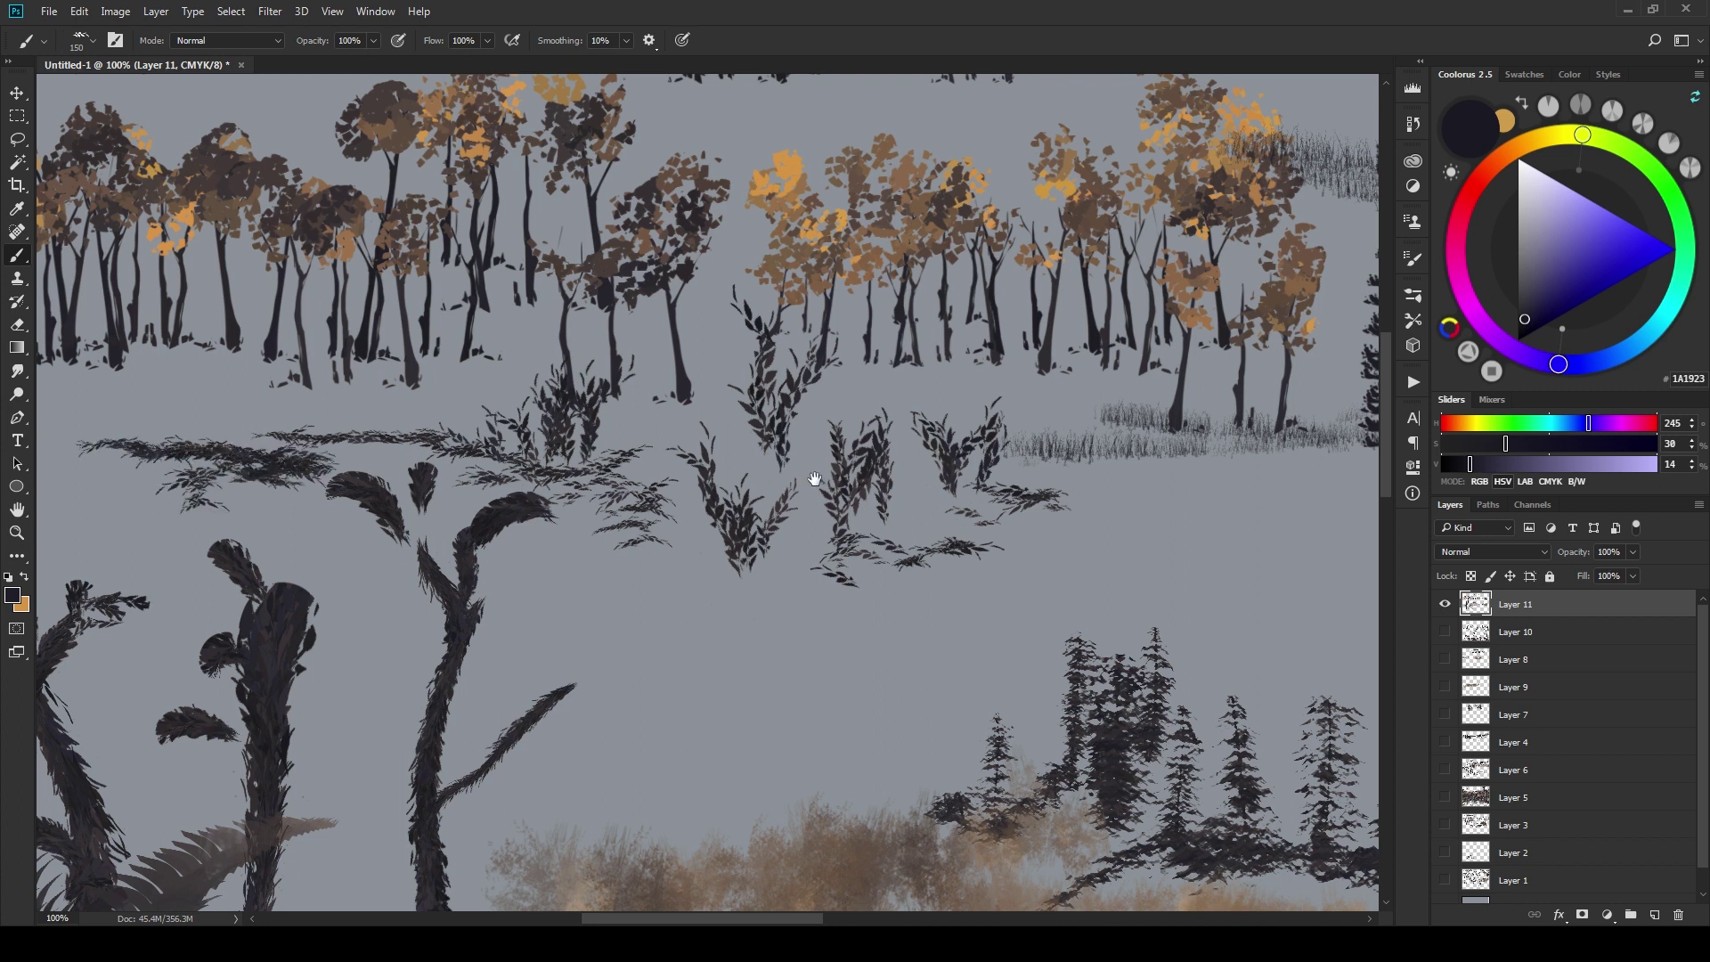
# - Extend the ground cover toward the firs with larger leafy strokes, starting at 300 px
pyautogui.moveTo(815, 479); pyautogui.dragTo(670, 455)
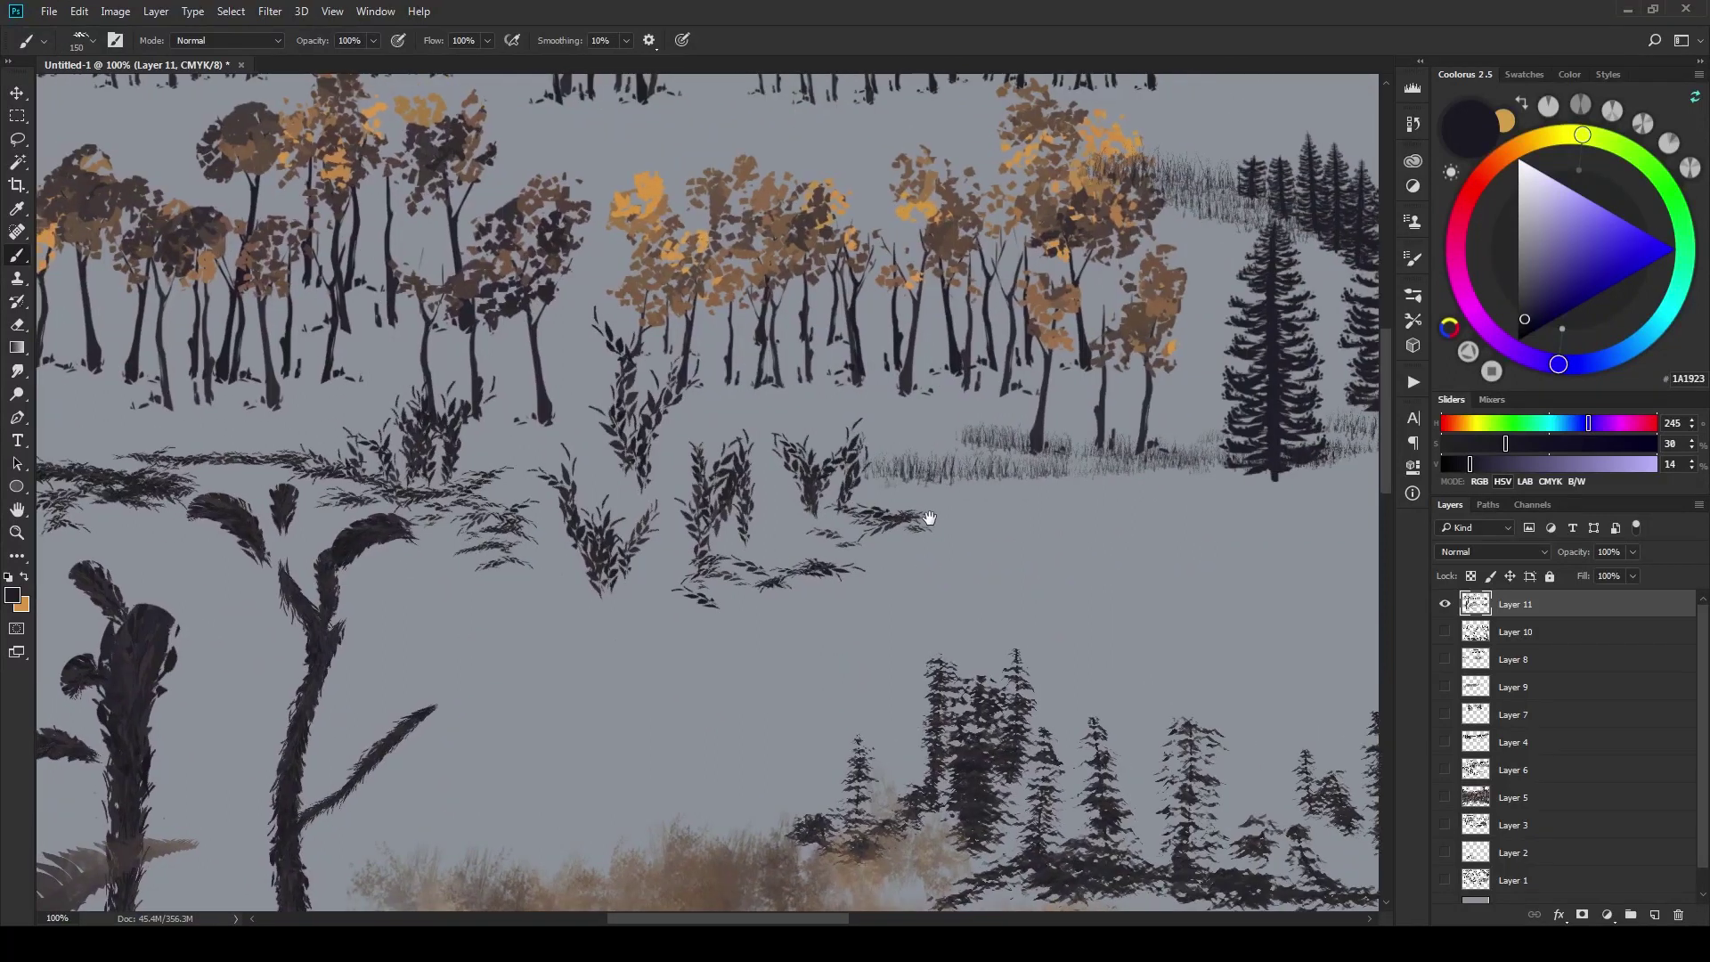
pyautogui.moveTo(1135, 504); pyautogui.dragTo(926, 588)
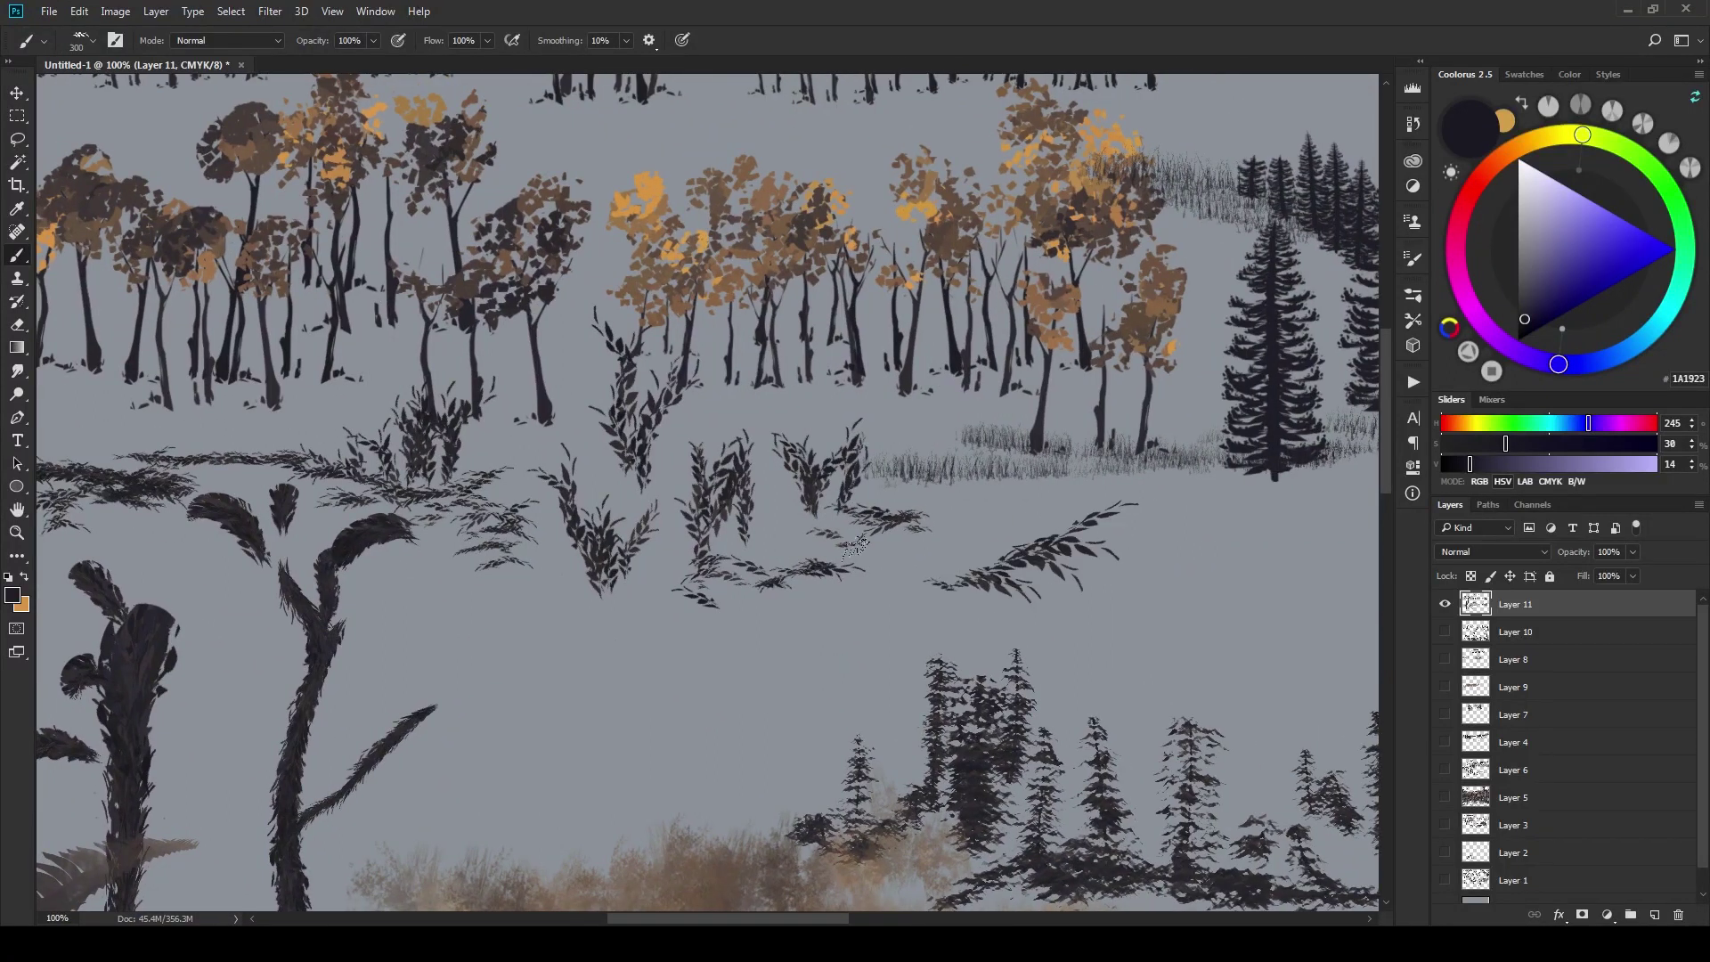
pyautogui.moveTo(989, 533); pyautogui.dragTo(892, 570)
pyautogui.moveTo(1105, 497)
pyautogui.mouseDown()
pyautogui.moveTo(942, 534)
pyautogui.moveTo(985, 554)
pyautogui.mouseUp()
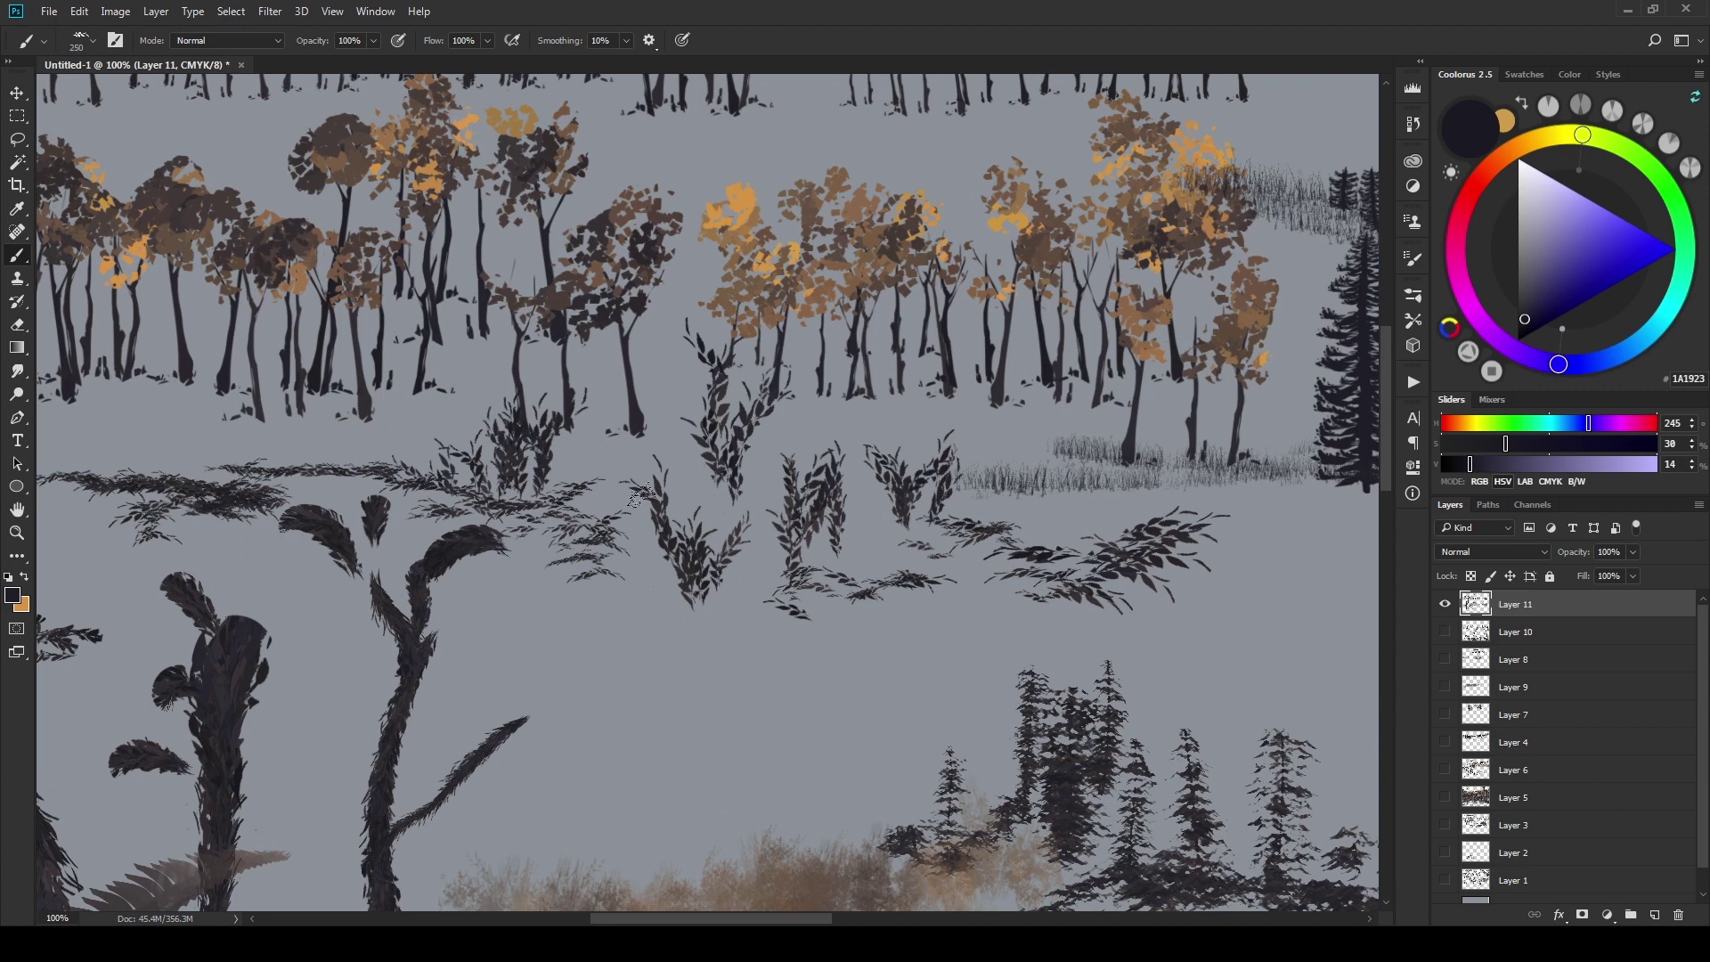
# - Paint a small dense leaf cluster beside the forked trunk at 90 px
pyautogui.press('[')
pyautogui.moveTo(559, 643)
pyautogui.mouseDown()
pyautogui.moveTo(499, 628)
pyautogui.moveTo(566, 652)
pyautogui.moveTo(563, 682)
pyautogui.mouseUp()
pyautogui.moveTo(545, 621)
pyautogui.mouseDown()
pyautogui.moveTo(534, 645)
pyautogui.moveTo(552, 635)
pyautogui.mouseUp()
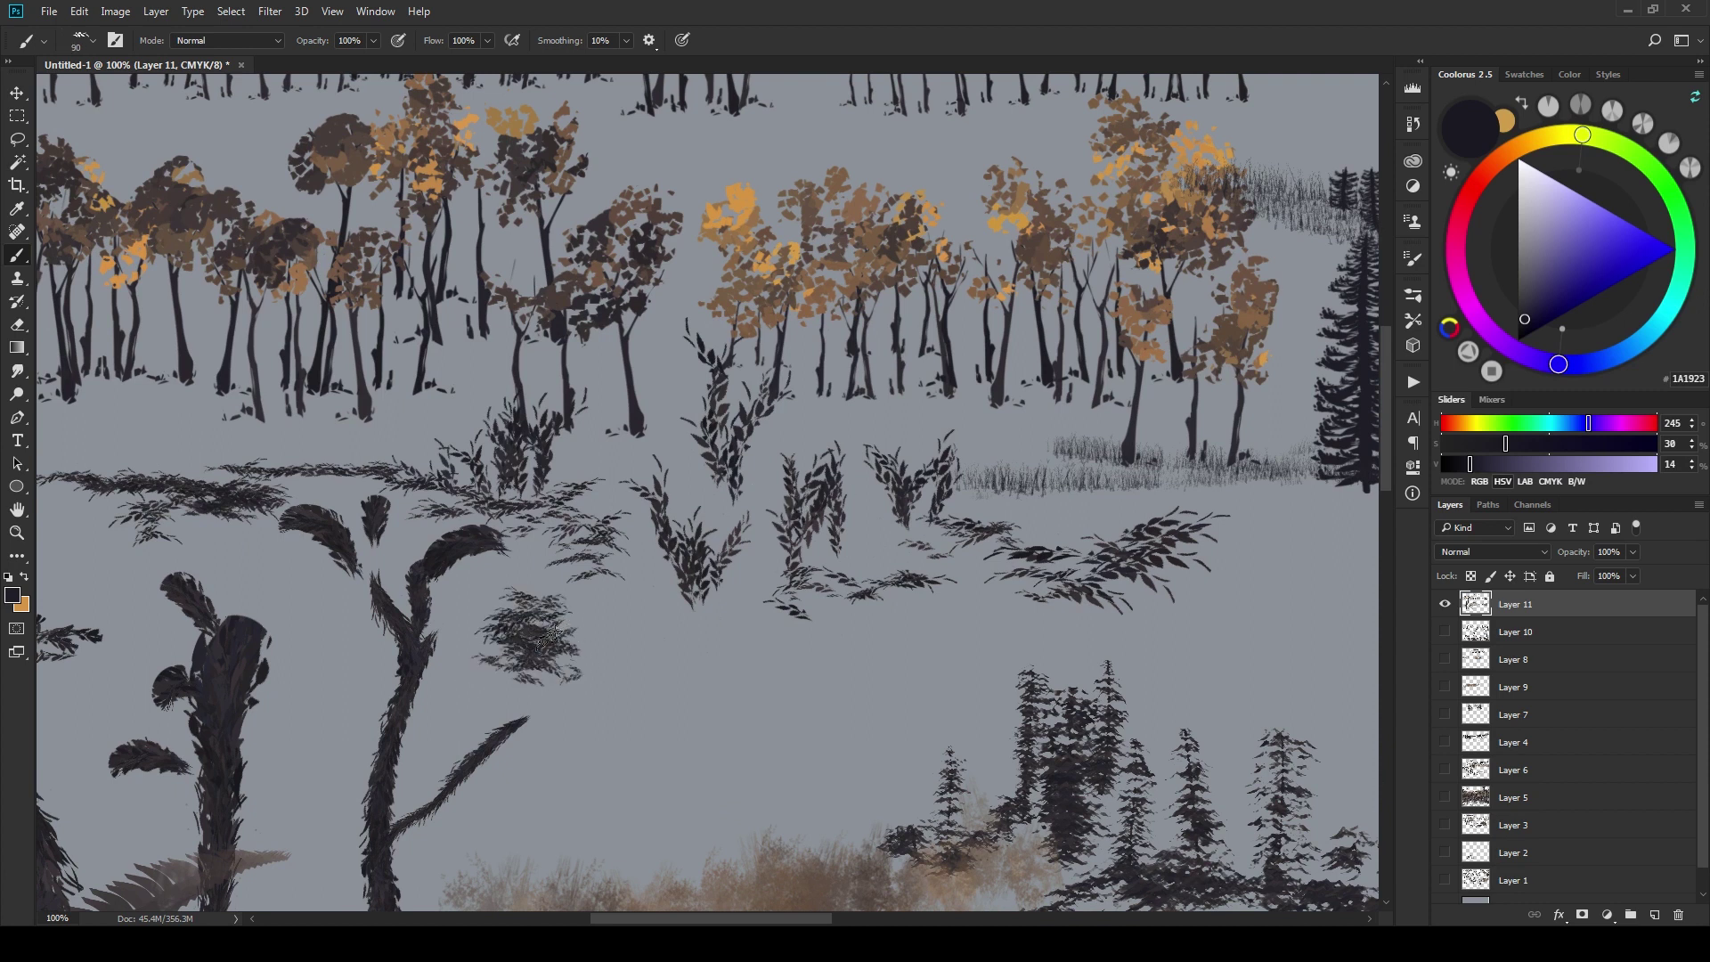
# - Choose the EE Leaf Flat to Fat brush and paint a cluster of broad dark and orange leaves below the leftmost autumn trees
pyautogui.scroll(-3, 588, 659)
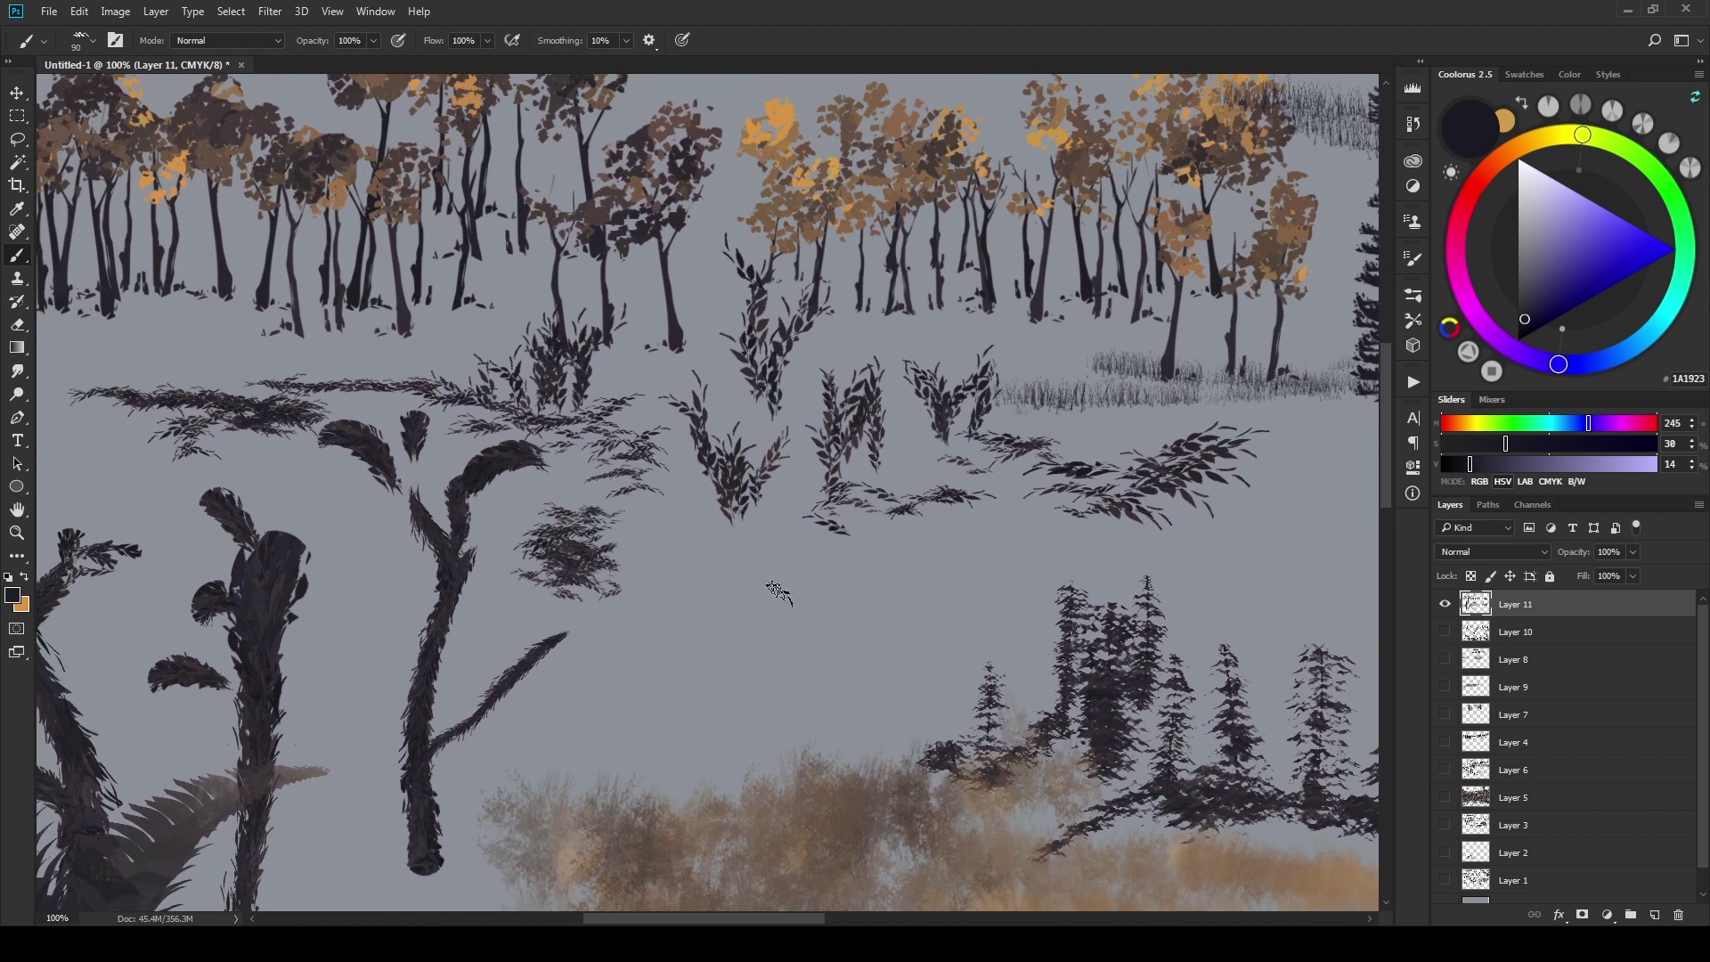
pyautogui.rightClick(778, 592)
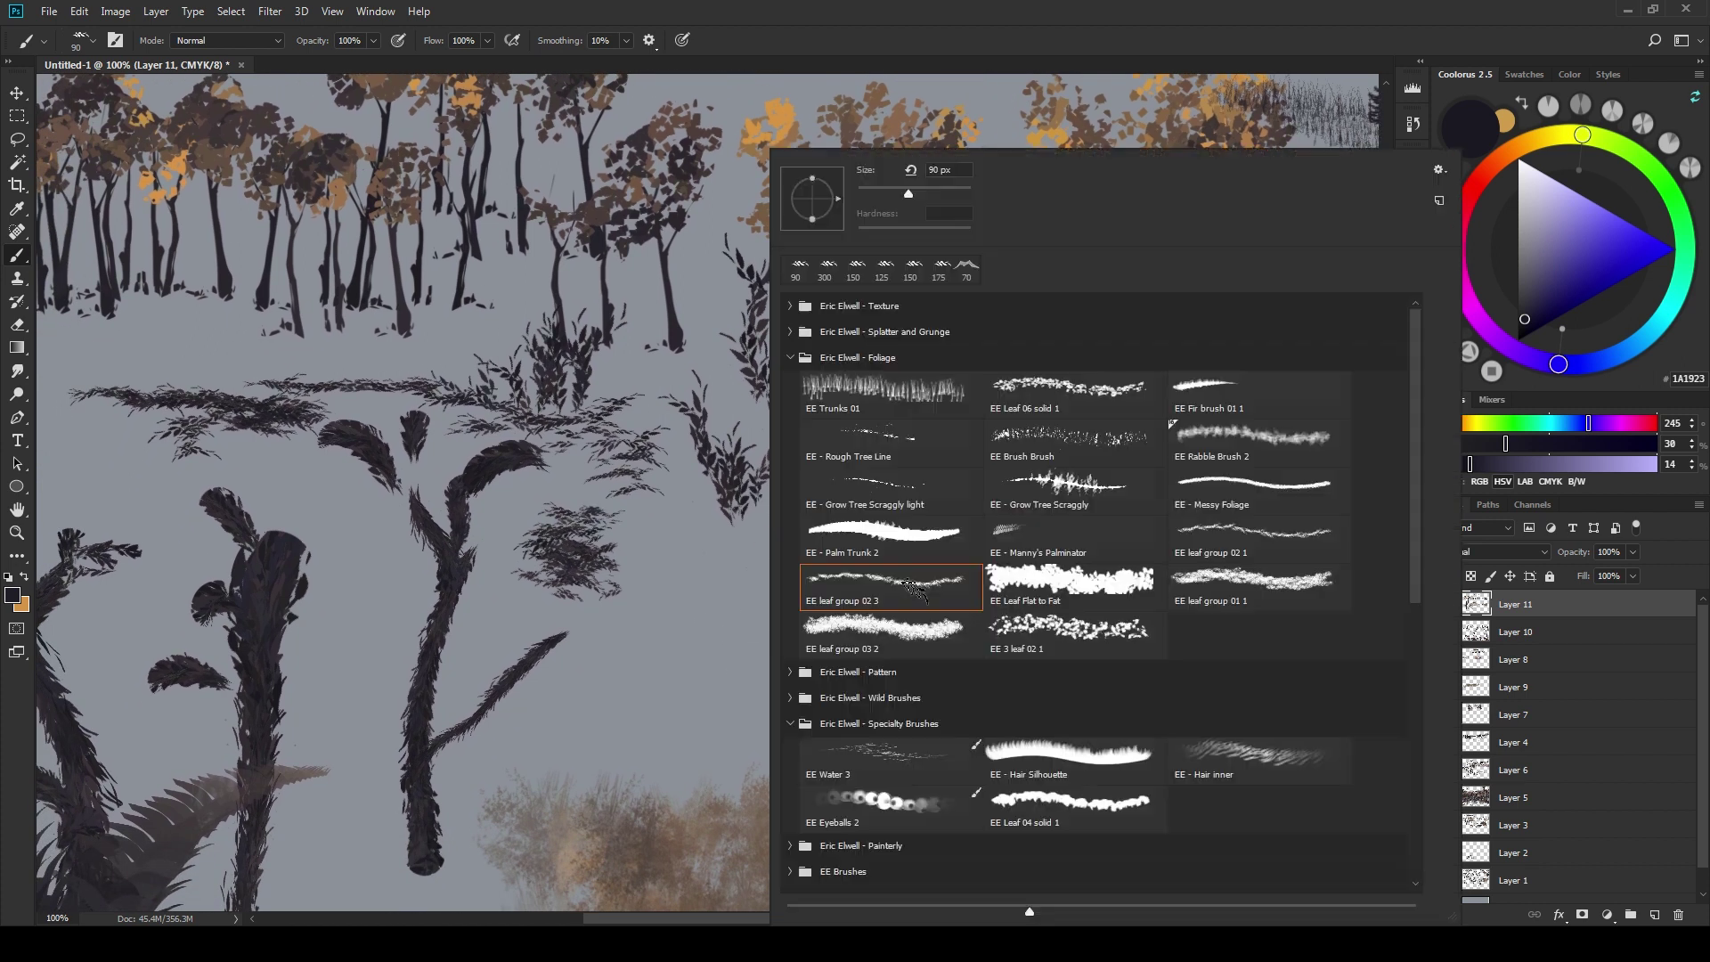
pyautogui.click(1129, 590)
pyautogui.moveTo(547, 619)
pyautogui.mouseDown()
pyautogui.moveTo(686, 633)
pyautogui.moveTo(944, 615)
pyautogui.mouseUp()
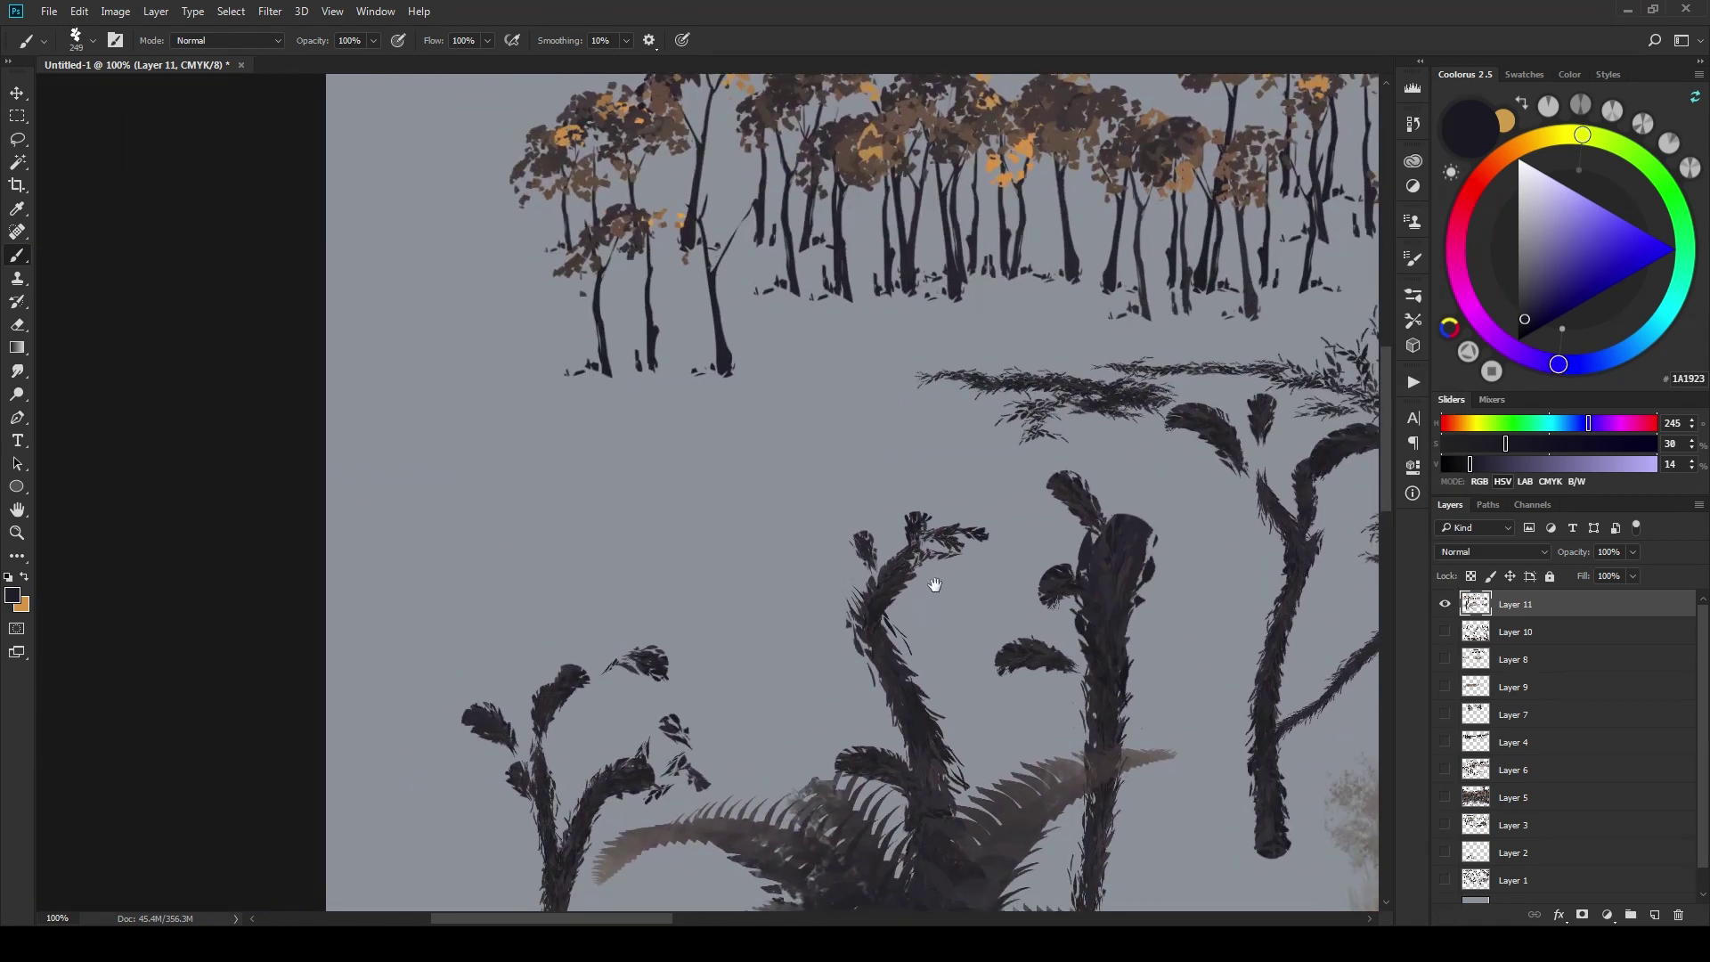
pyautogui.moveTo(614, 463); pyautogui.dragTo(553, 446)
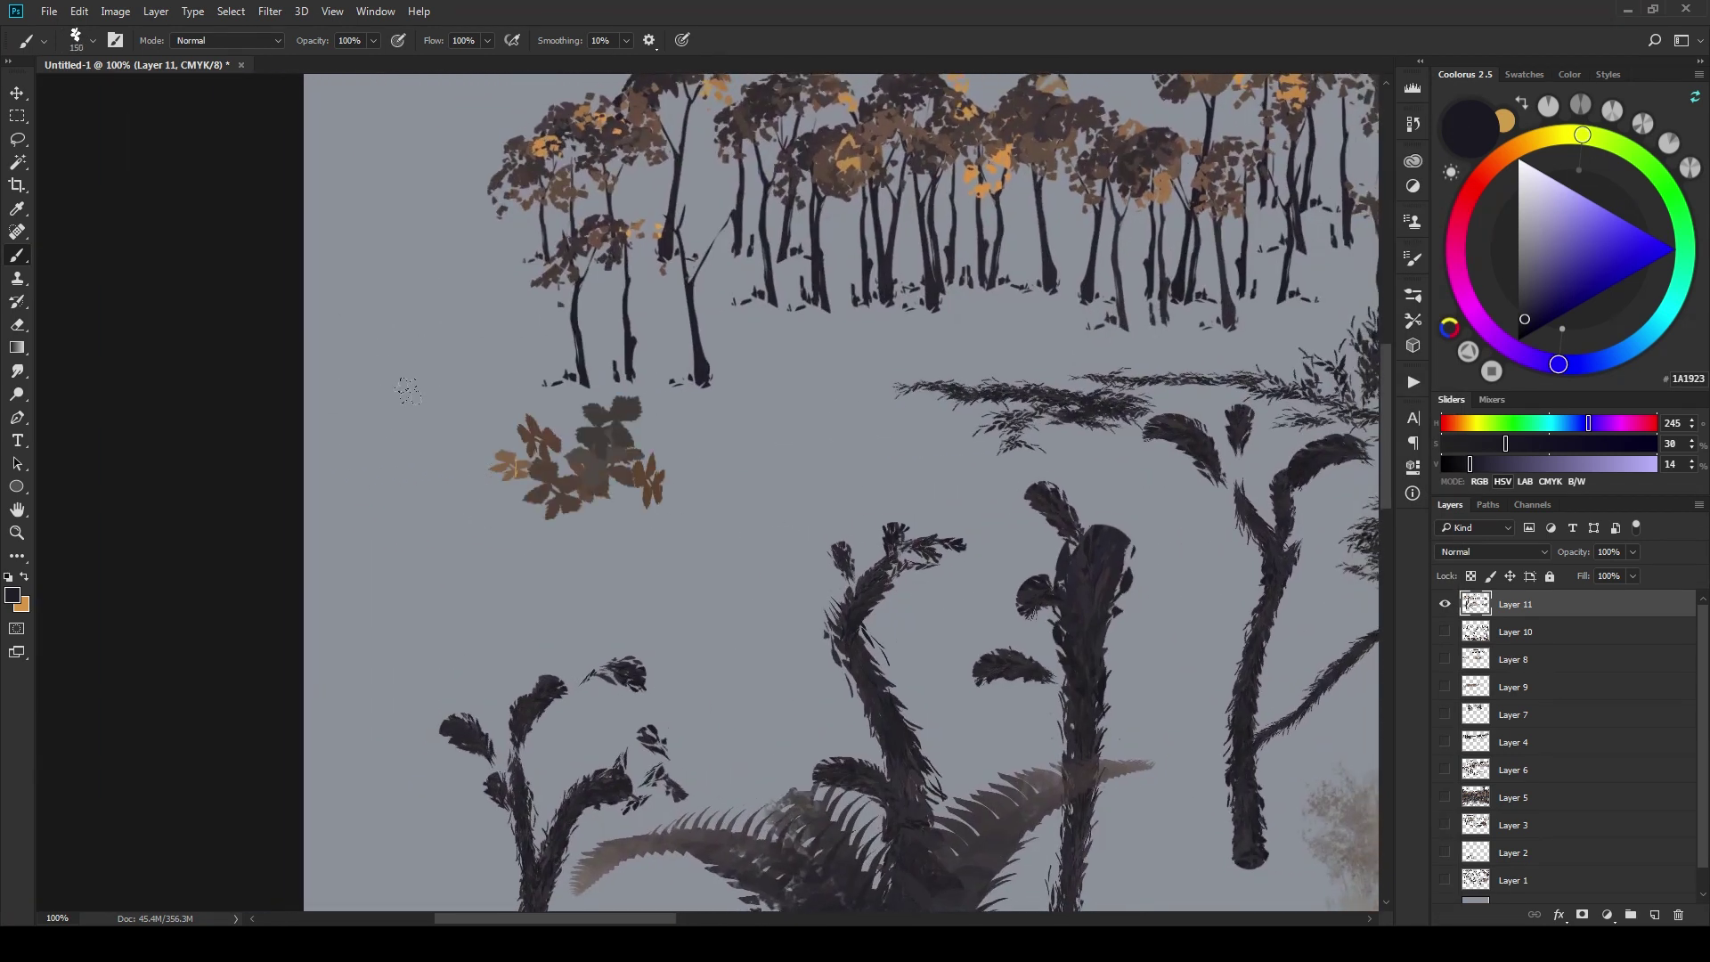
# - Extend the broad autumn leaves into larger clusters beside and below the leftmost trees, working at 175 px
pyautogui.moveTo(490, 365); pyautogui.dragTo(339, 356)
pyautogui.moveTo(428, 526)
pyautogui.mouseDown()
pyautogui.moveTo(414, 419)
pyautogui.moveTo(463, 570)
pyautogui.mouseUp()
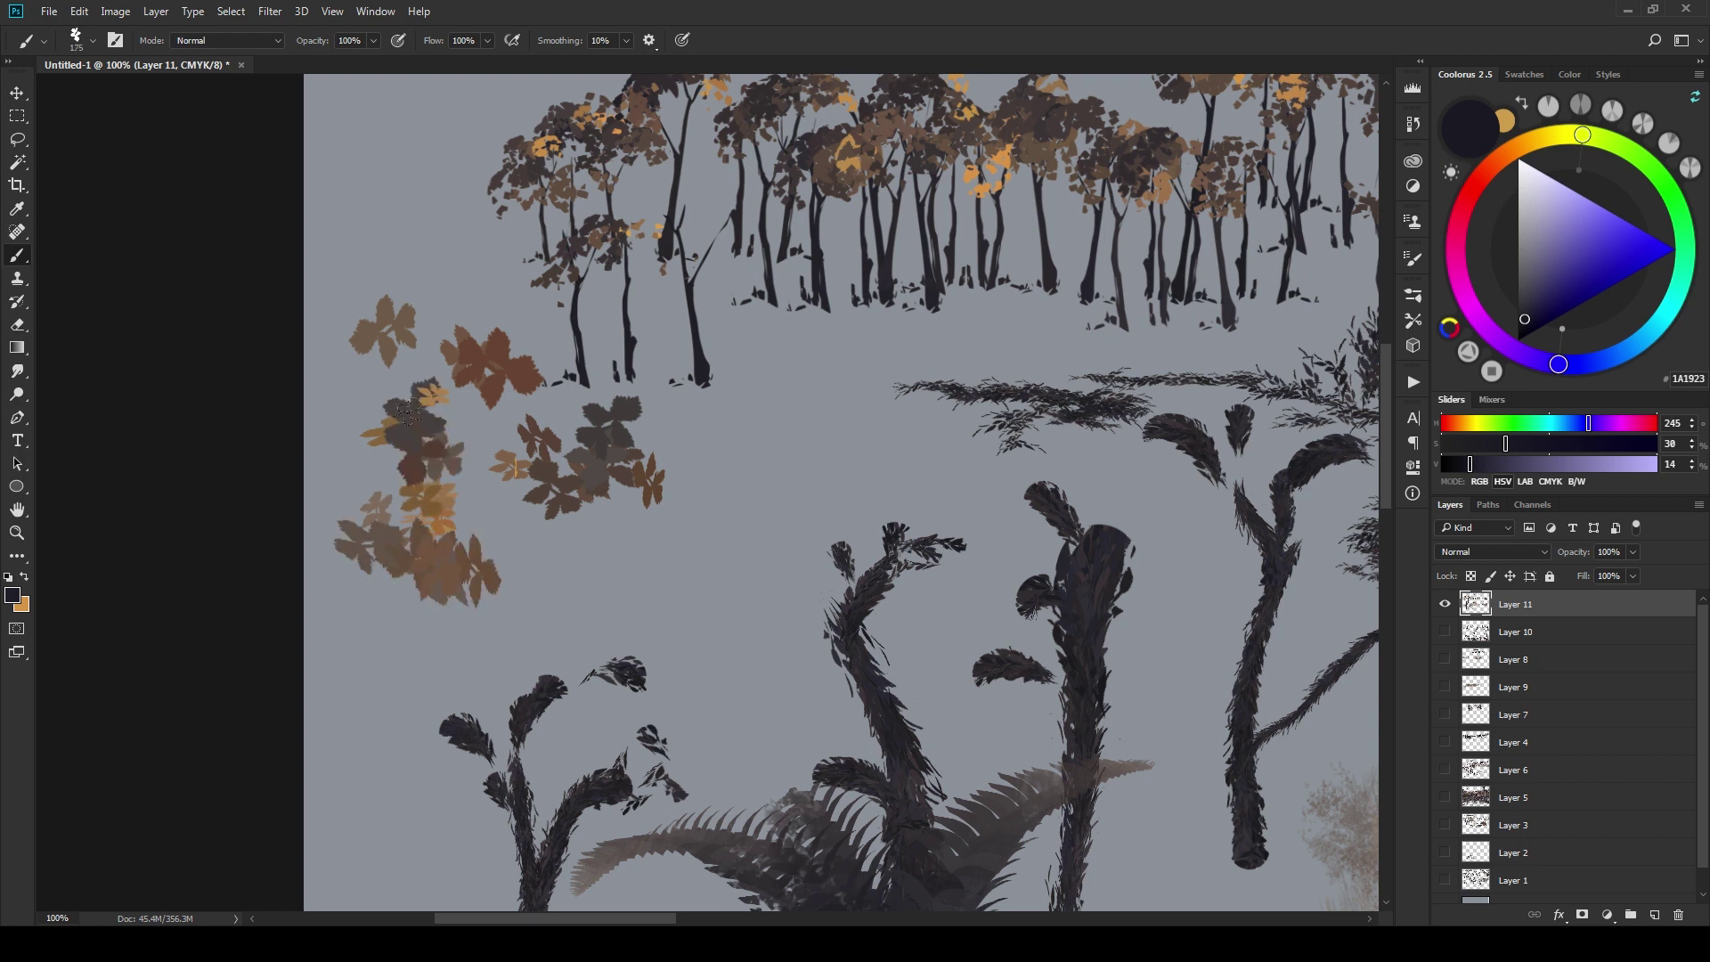
pyautogui.moveTo(446, 472); pyautogui.dragTo(392, 401)
pyautogui.moveTo(454, 570); pyautogui.dragTo(624, 512)
# - Add smaller orange leaves between the broad leaf clusters and a dark red leaf clump beneath them
pyautogui.press('[')
pyautogui.press('[')
pyautogui.press('[')
pyautogui.moveTo(614, 396); pyautogui.dragTo(726, 472)
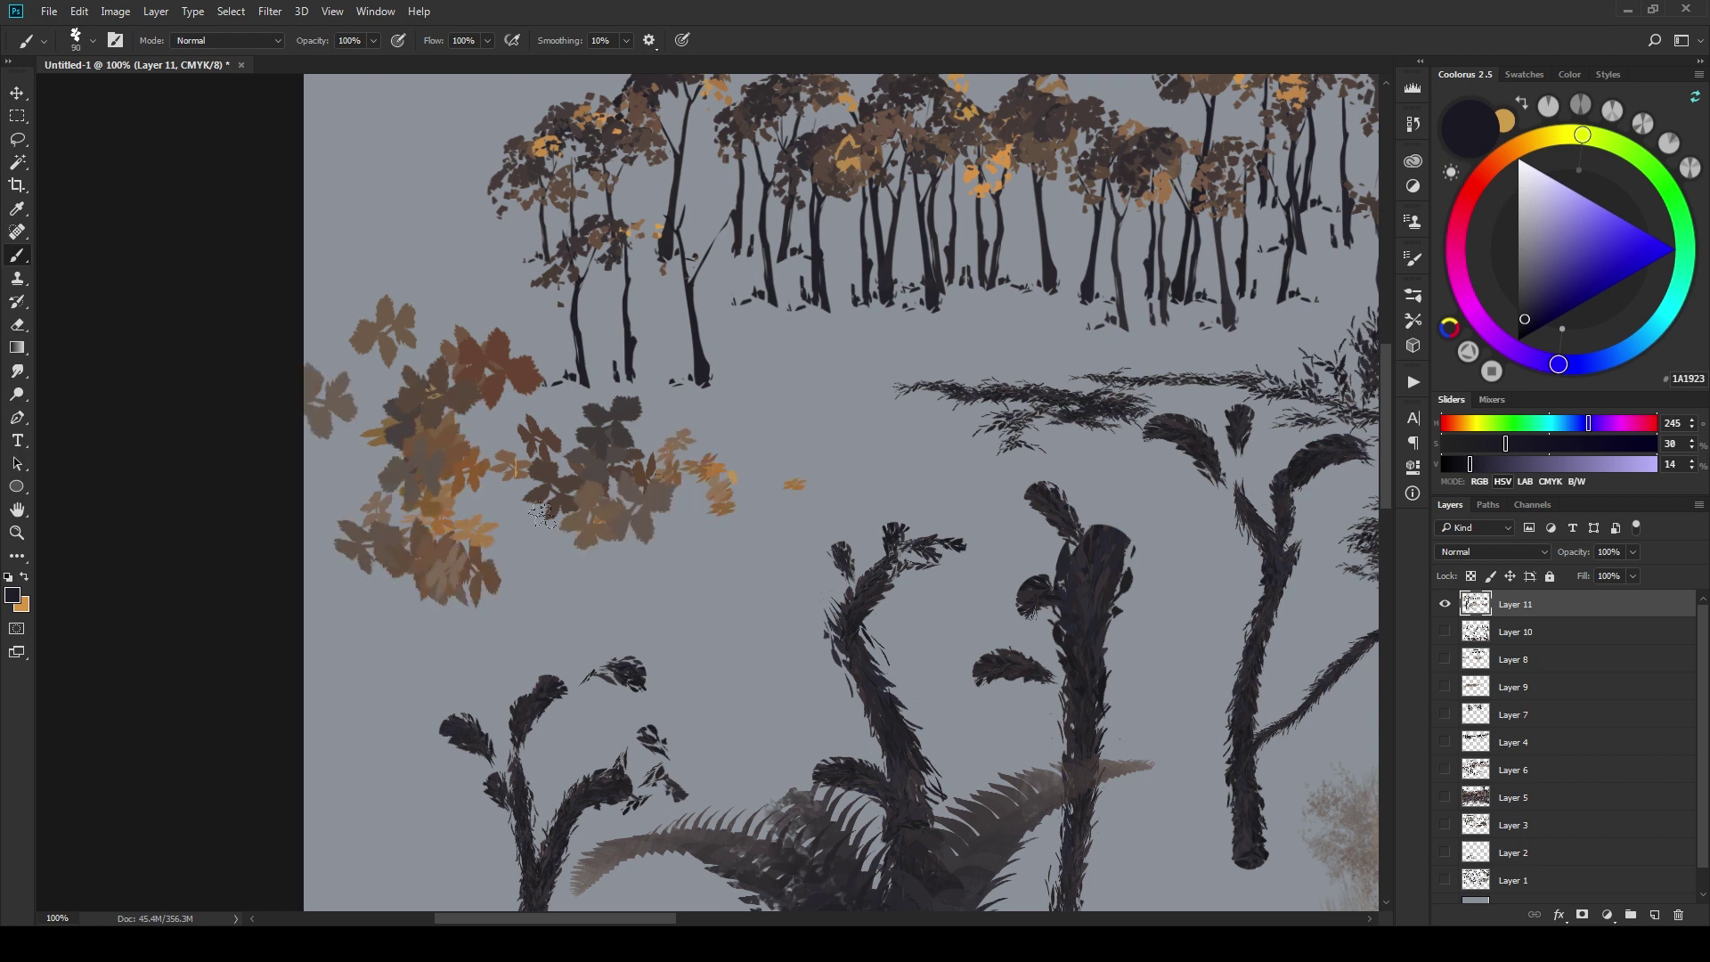
pyautogui.moveTo(659, 521); pyautogui.dragTo(545, 564)
pyautogui.press(']')
pyautogui.moveTo(361, 609); pyautogui.dragTo(400, 664)
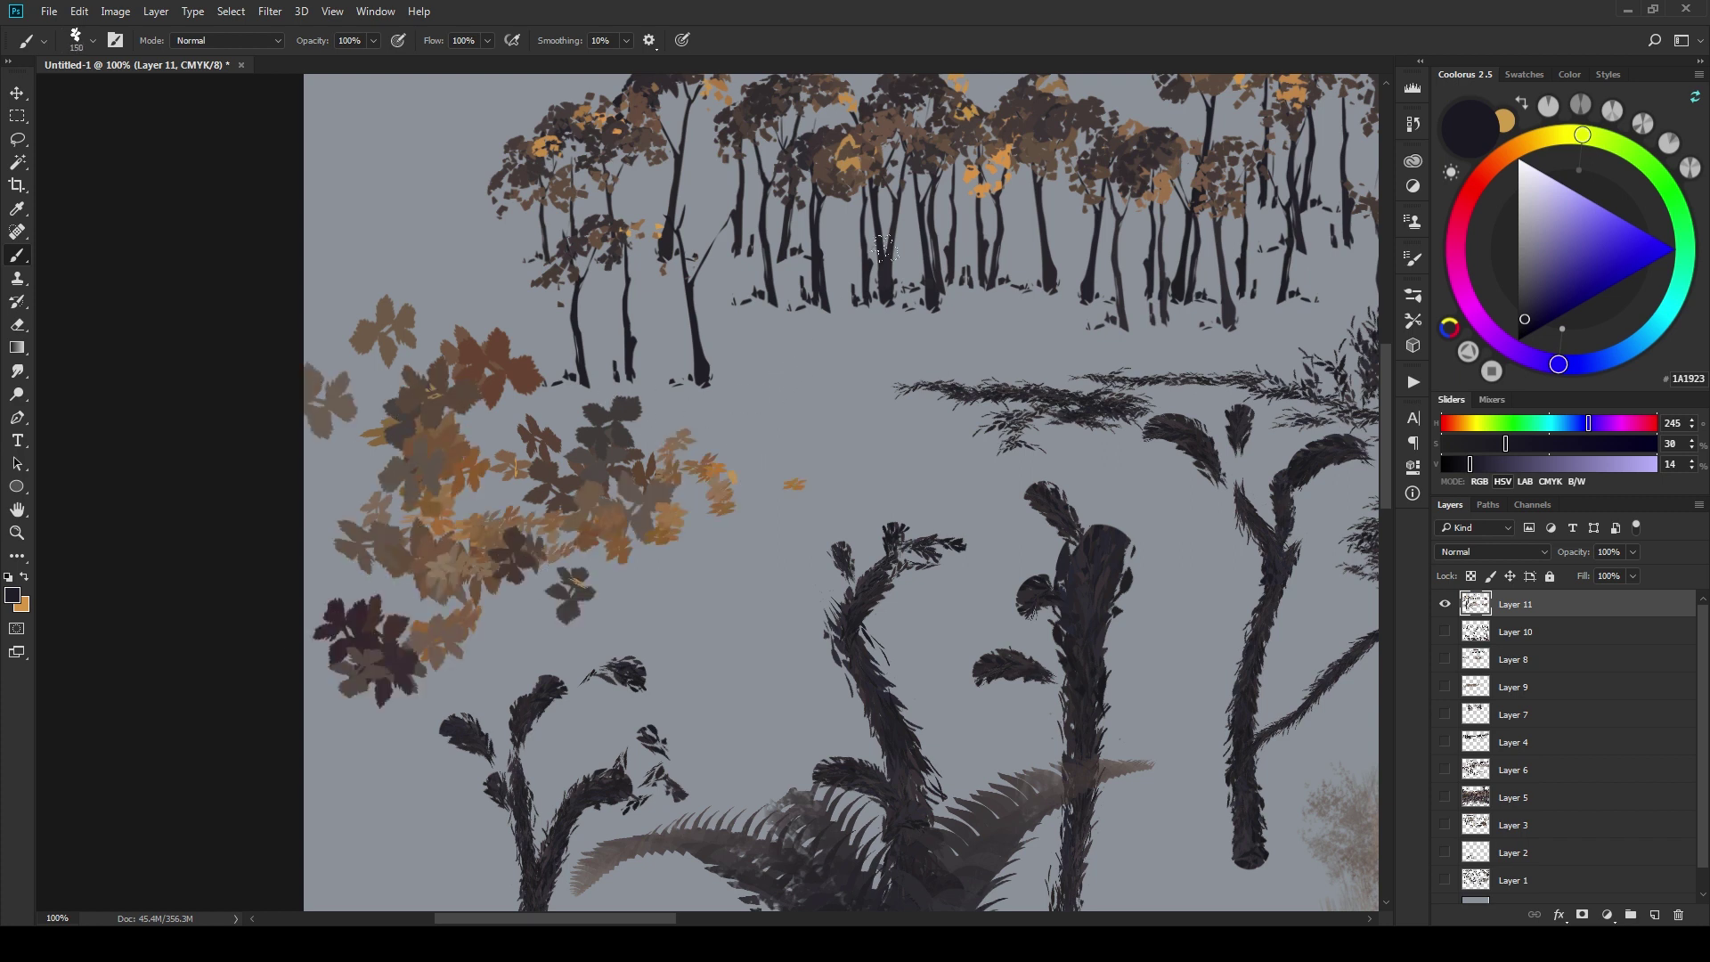
# - Paint a trail of dark and orange leaves from the leaf clusters toward the flat dark ground cover at 80 px
pyautogui.press(']')
pyautogui.moveTo(909, 412); pyautogui.dragTo(681, 426)
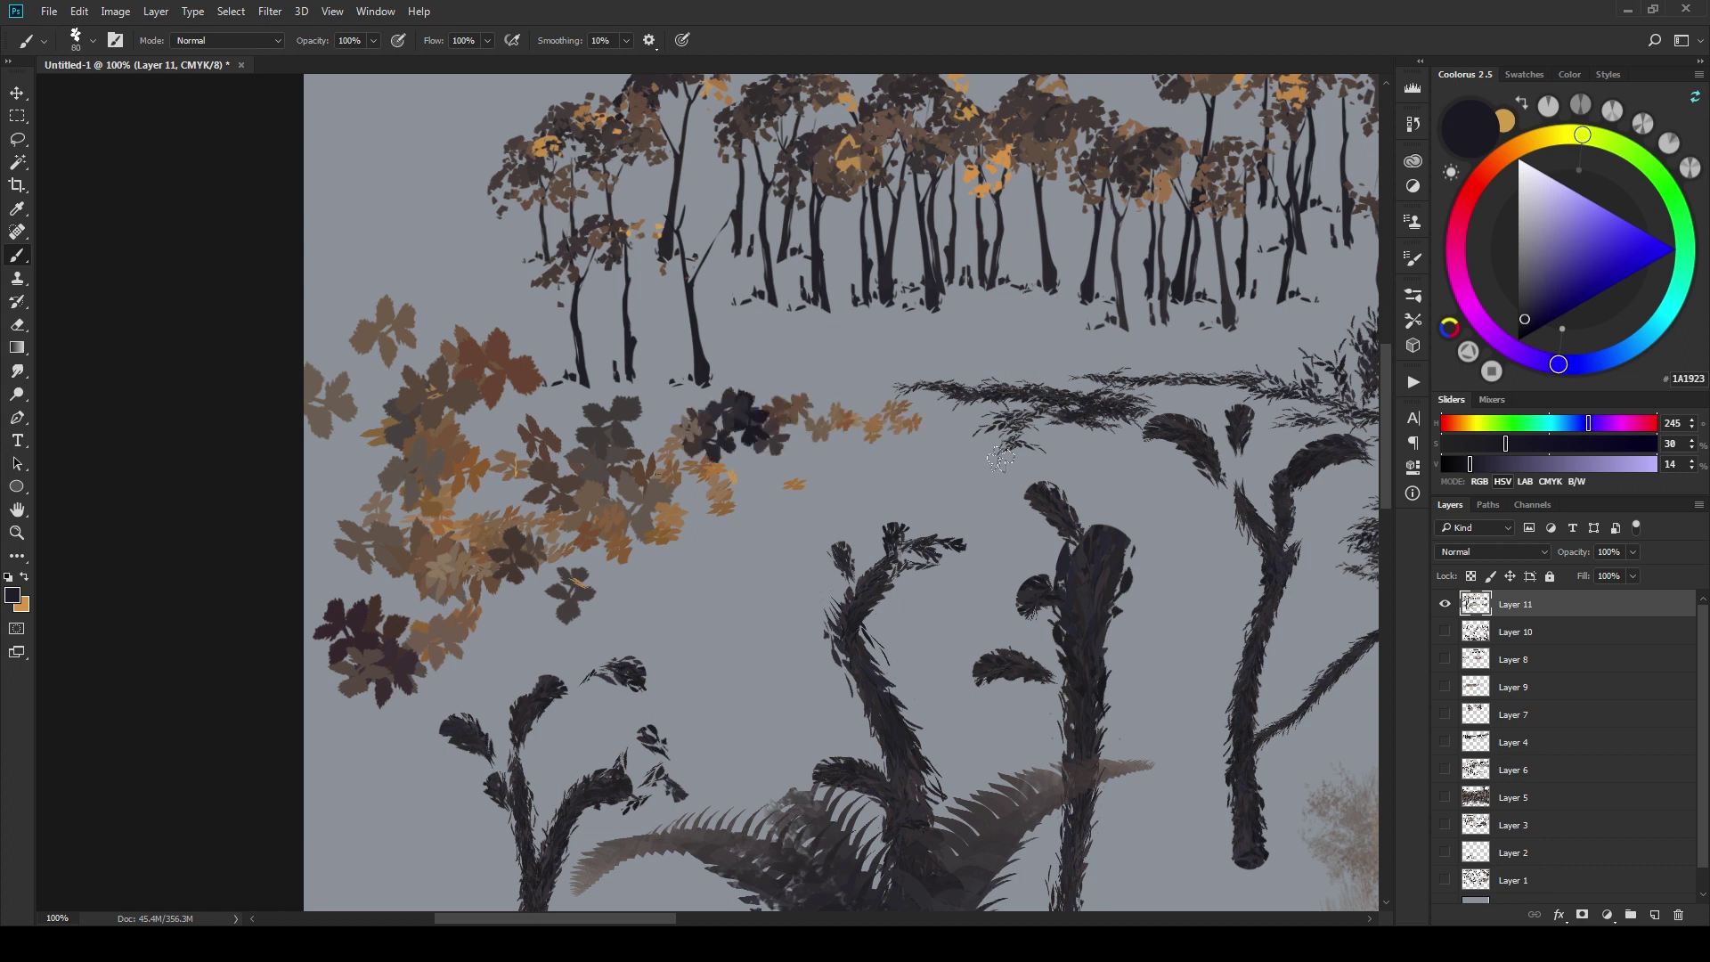
pyautogui.moveTo(1035, 389)
pyautogui.mouseDown()
pyautogui.moveTo(1012, 489)
pyautogui.moveTo(1023, 565)
pyautogui.moveTo(1036, 494)
pyautogui.moveTo(1020, 484)
pyautogui.mouseUp()
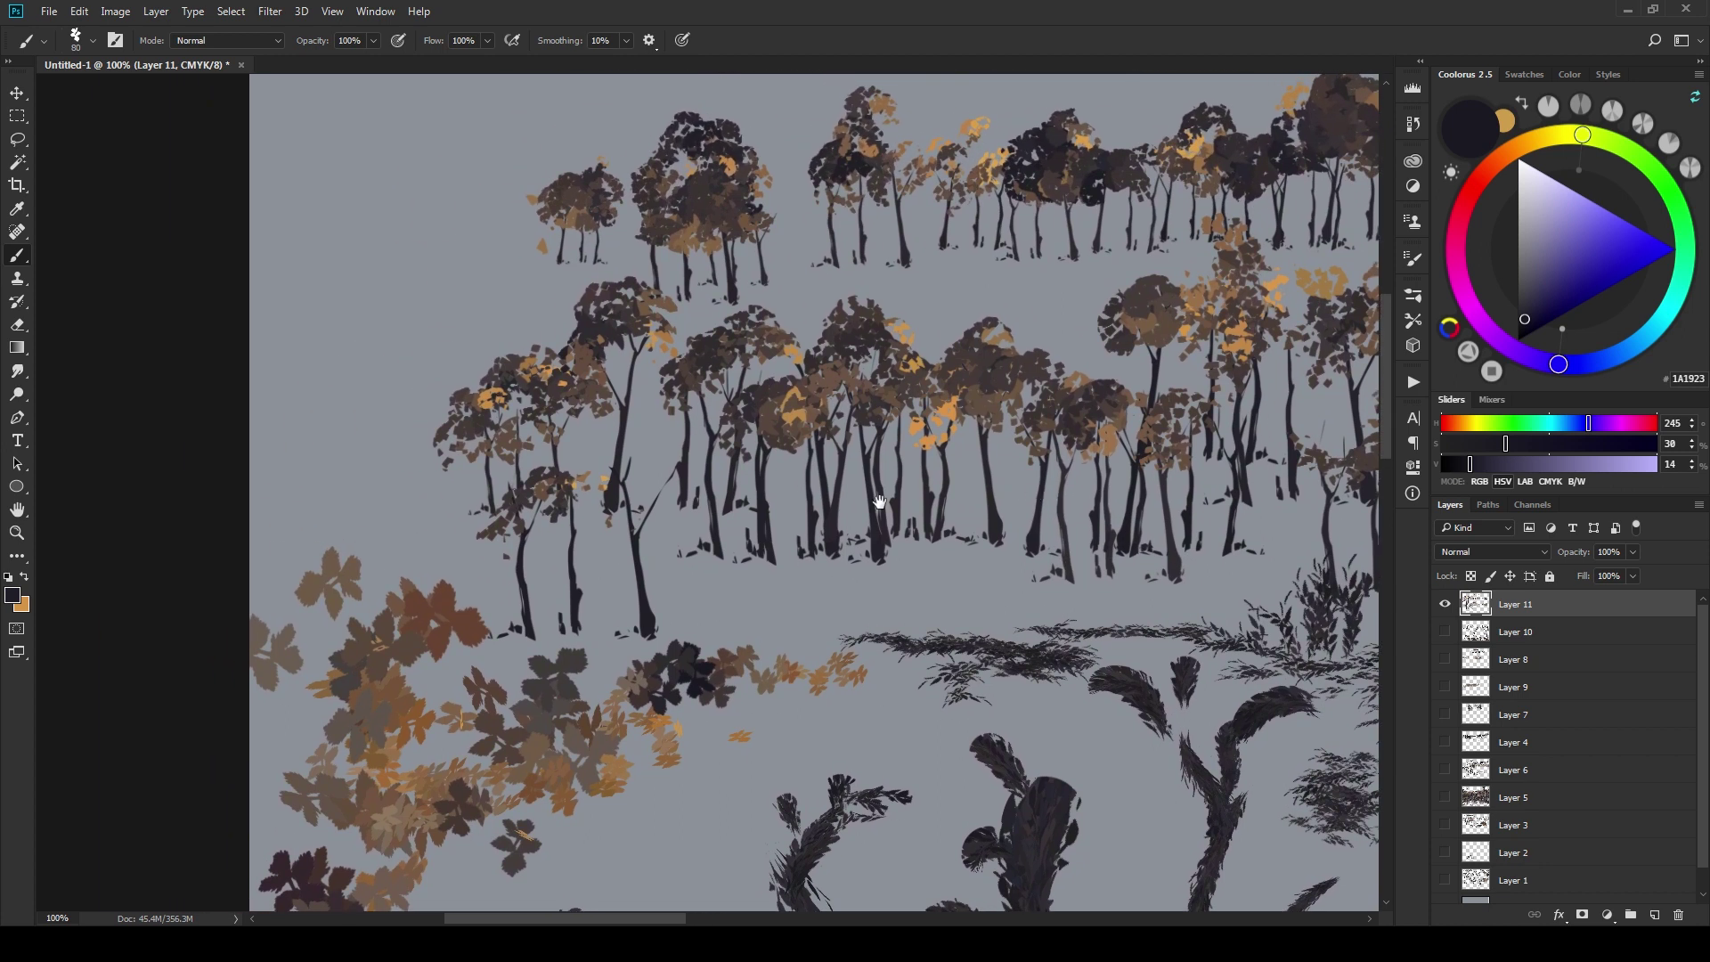
# - Paint a large rounded bush of orange, brown and dark leaves in the empty area between the furry trunks and small firs
pyautogui.moveTo(879, 501); pyautogui.dragTo(815, 613)
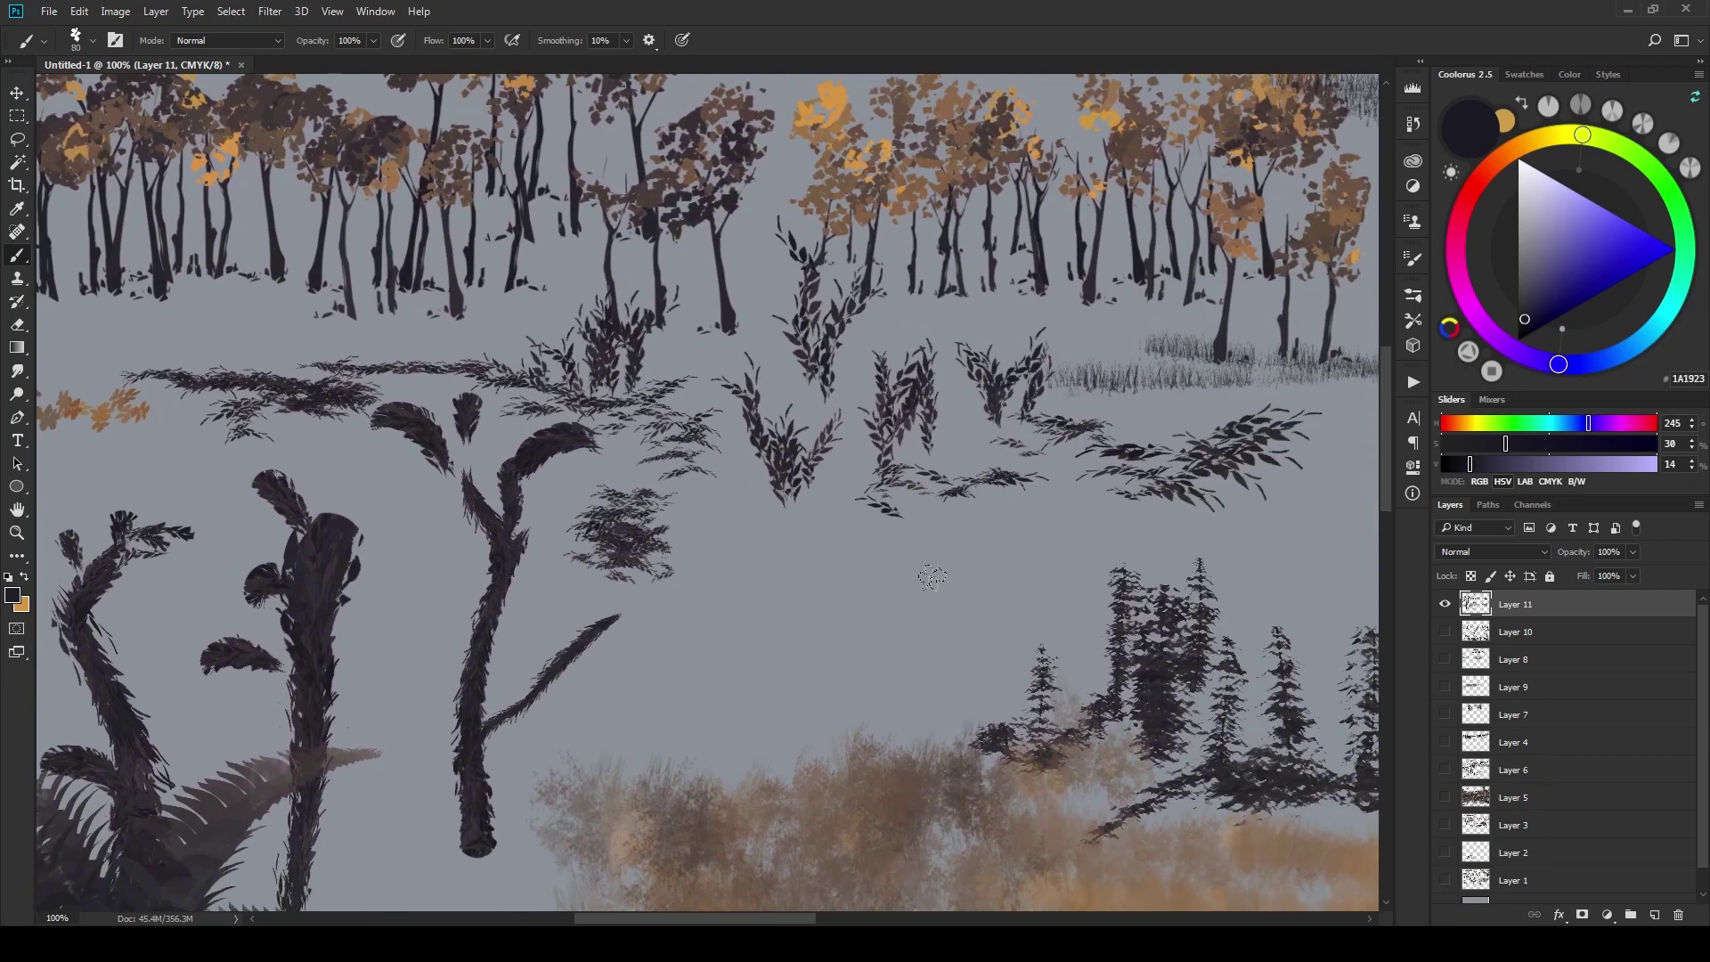
pyautogui.moveTo(931, 577)
pyautogui.mouseDown()
pyautogui.moveTo(757, 556)
pyautogui.moveTo(677, 623)
pyautogui.mouseUp()
pyautogui.moveTo(846, 586)
pyautogui.mouseDown()
pyautogui.moveTo(704, 654)
pyautogui.moveTo(864, 525)
pyautogui.moveTo(664, 574)
pyautogui.mouseUp()
pyautogui.moveTo(807, 550)
pyautogui.mouseDown()
pyautogui.moveTo(757, 525)
pyautogui.moveTo(695, 591)
pyautogui.moveTo(802, 623)
pyautogui.moveTo(713, 677)
pyautogui.moveTo(526, 543)
pyautogui.moveTo(596, 490)
pyautogui.mouseUp()
pyautogui.moveTo(727, 469)
pyautogui.mouseDown()
pyautogui.moveTo(659, 486)
pyautogui.moveTo(676, 418)
pyautogui.moveTo(561, 517)
pyautogui.mouseUp()
pyautogui.moveTo(997, 588)
pyautogui.mouseDown()
pyautogui.moveTo(1002, 646)
pyautogui.moveTo(855, 695)
pyautogui.moveTo(802, 775)
pyautogui.moveTo(976, 572)
pyautogui.moveTo(921, 573)
pyautogui.mouseUp()
pyautogui.moveTo(971, 645)
pyautogui.mouseDown()
pyautogui.moveTo(842, 637)
pyautogui.moveTo(704, 704)
pyautogui.mouseUp()
pyautogui.moveTo(898, 664)
pyautogui.mouseDown()
pyautogui.moveTo(757, 775)
pyautogui.moveTo(570, 802)
pyautogui.moveTo(556, 709)
pyautogui.mouseUp()
pyautogui.moveTo(824, 597)
pyautogui.mouseDown()
pyautogui.moveTo(623, 642)
pyautogui.moveTo(713, 668)
pyautogui.moveTo(656, 686)
pyautogui.mouseUp()
pyautogui.moveTo(826, 681)
pyautogui.mouseDown()
pyautogui.moveTo(917, 589)
pyautogui.moveTo(819, 654)
pyautogui.mouseUp()
# - Paint a loose band of orange and dark leaves above the small firs, extending it back over the leafy ground cover
pyautogui.moveTo(1104, 495)
pyautogui.mouseDown()
pyautogui.moveTo(965, 513)
pyautogui.moveTo(1216, 455)
pyautogui.mouseUp()
pyautogui.moveTo(1216, 526); pyautogui.dragTo(1066, 531)
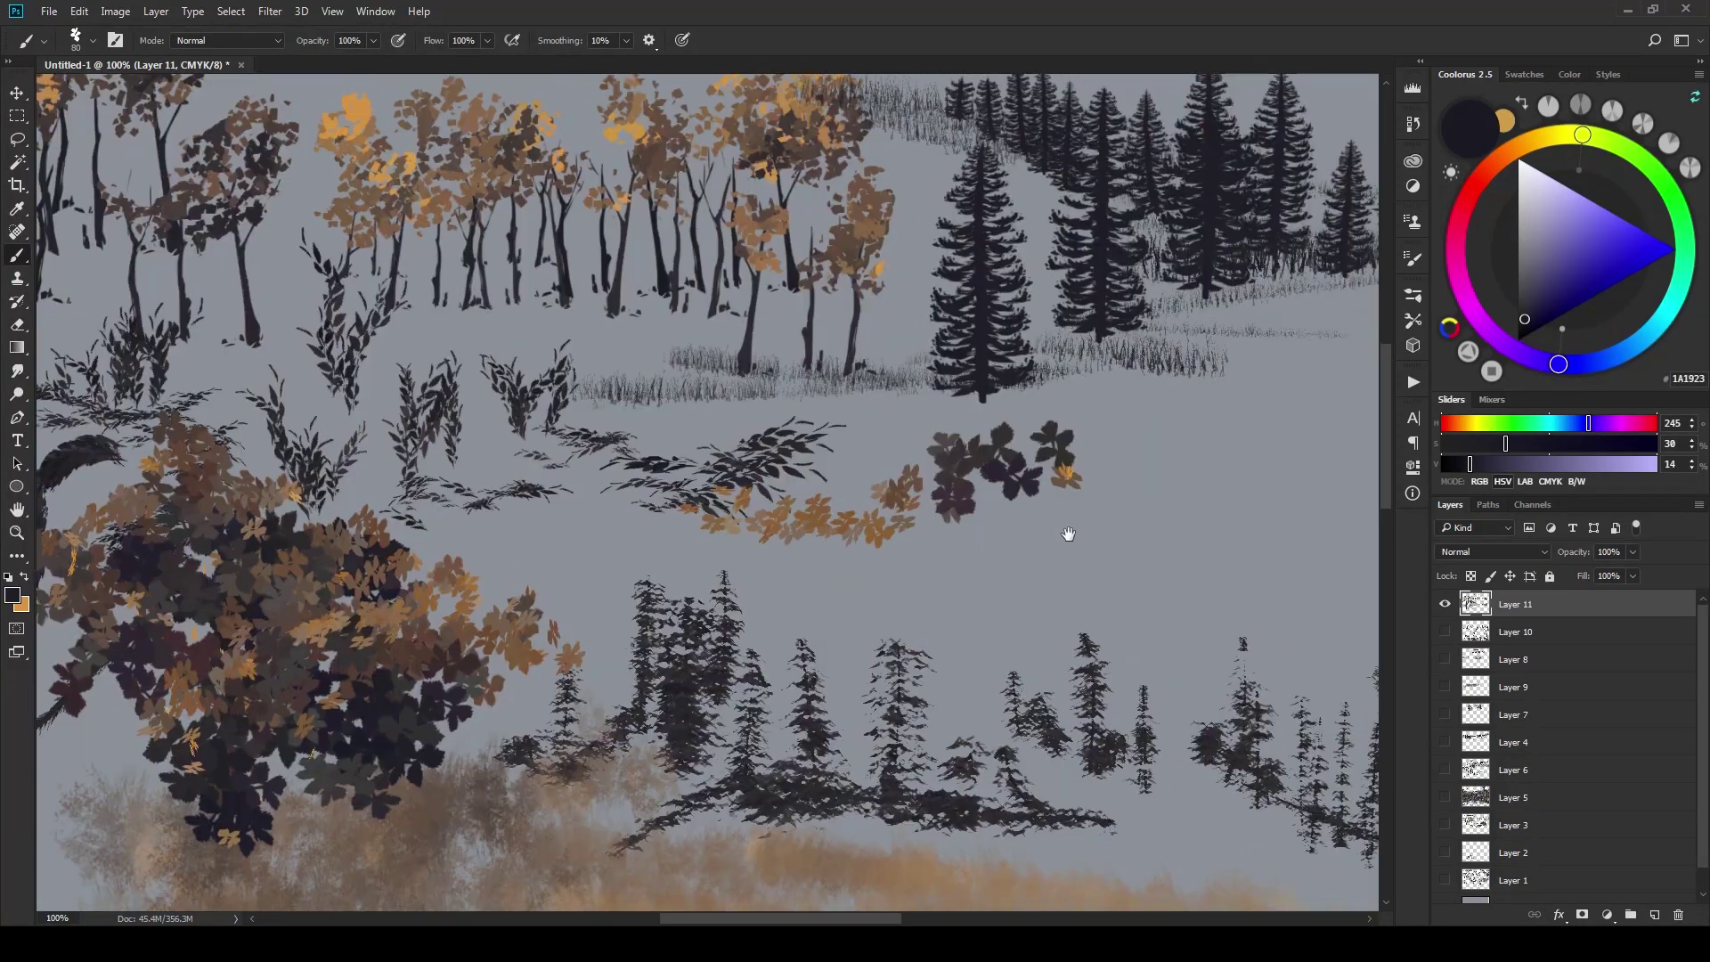
pyautogui.moveTo(878, 525)
pyautogui.mouseDown()
pyautogui.moveTo(1135, 468)
pyautogui.moveTo(1240, 476)
pyautogui.mouseUp()
pyautogui.moveTo(1152, 540)
pyautogui.mouseDown()
pyautogui.moveTo(1039, 549)
pyautogui.moveTo(1051, 527)
pyautogui.moveTo(808, 573)
pyautogui.moveTo(784, 605)
pyautogui.moveTo(739, 579)
pyautogui.moveTo(721, 510)
pyautogui.mouseUp()
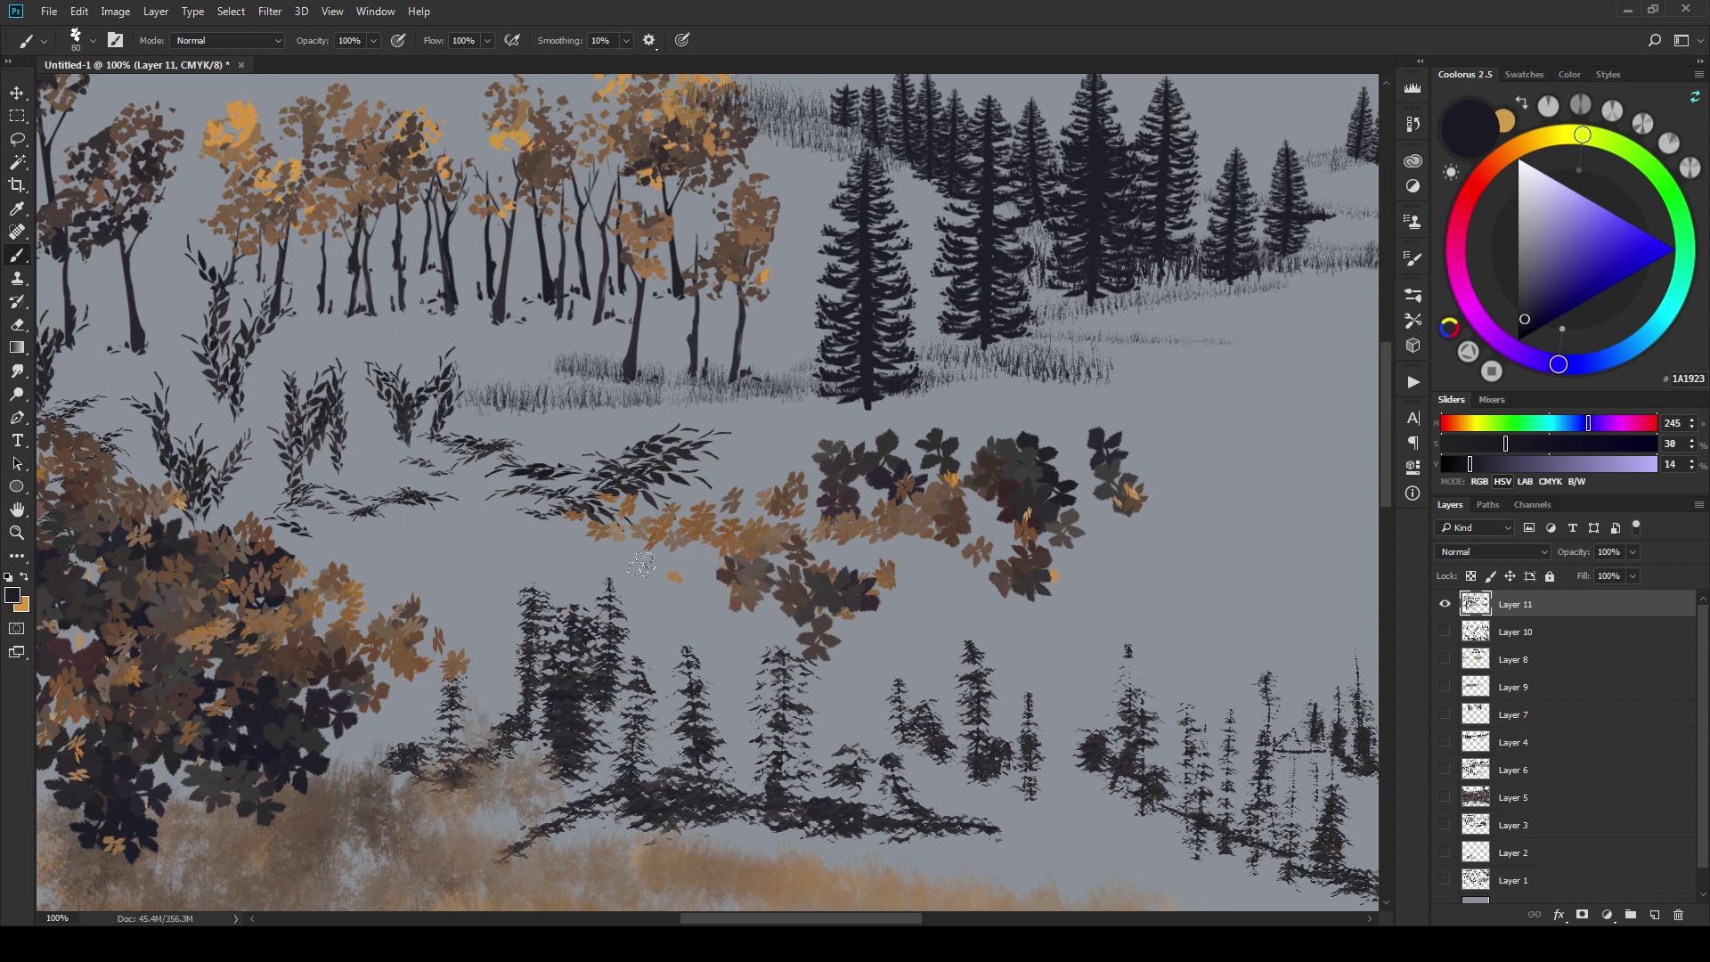
pyautogui.moveTo(640, 564)
pyautogui.mouseDown()
pyautogui.moveTo(427, 535)
pyautogui.moveTo(490, 495)
pyautogui.mouseUp()
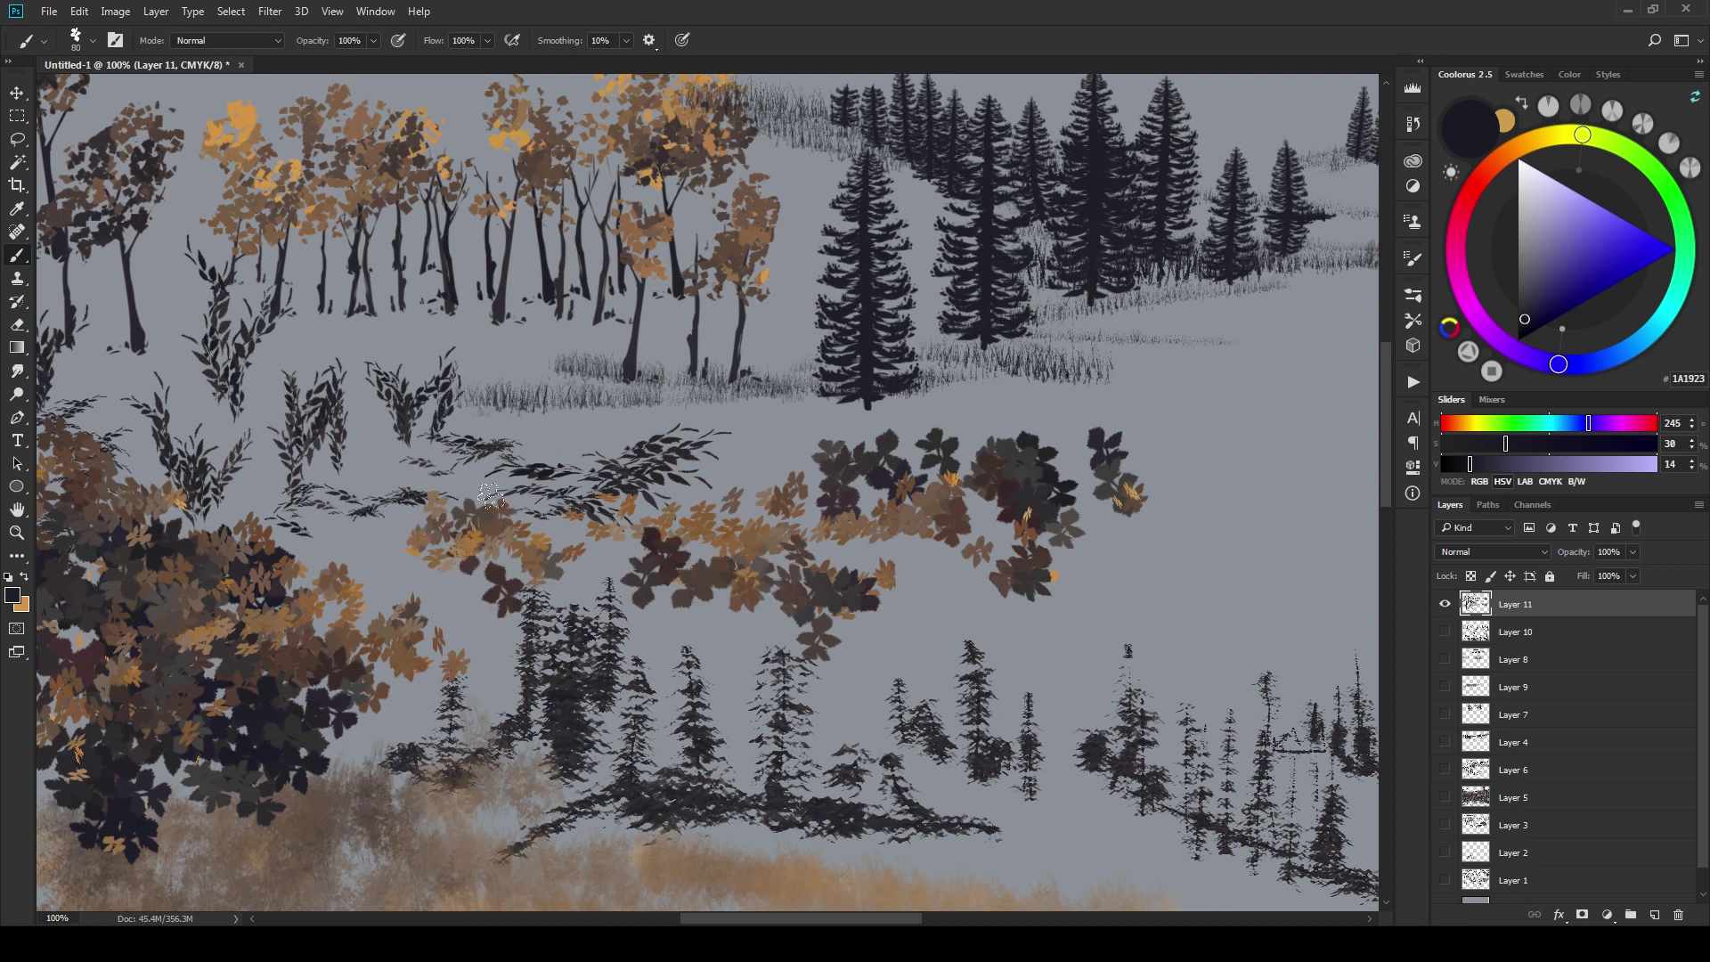
pyautogui.moveTo(688, 511); pyautogui.dragTo(691, 546)
# - Start a second leaf band farther along the open ground, running from orange leaves into a dark leaf clump
pyautogui.moveTo(975, 479); pyautogui.dragTo(691, 467)
pyautogui.moveTo(1336, 563); pyautogui.dragTo(1301, 568)
pyautogui.moveTo(1292, 543); pyautogui.dragTo(1154, 551)
pyautogui.moveTo(1065, 579); pyautogui.dragTo(700, 580)
pyautogui.moveTo(1109, 489)
pyautogui.mouseDown()
pyautogui.moveTo(1028, 519)
pyautogui.moveTo(1283, 527)
pyautogui.moveTo(1340, 507)
pyautogui.mouseUp()
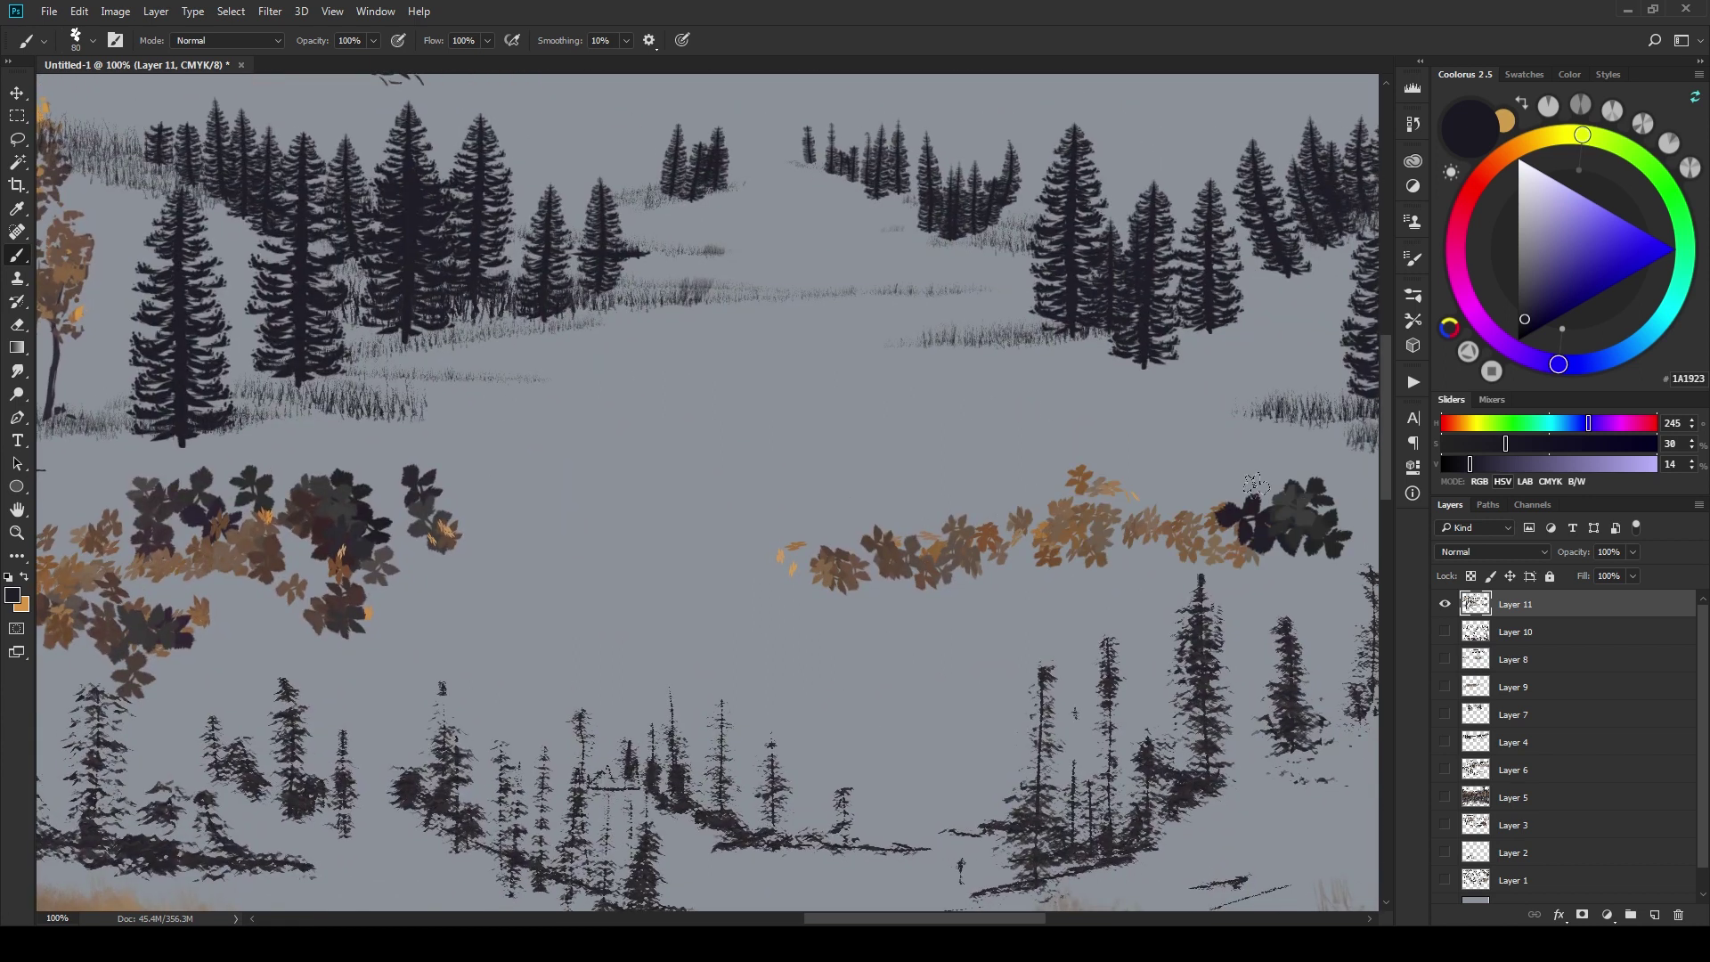
pyautogui.moveTo(1184, 494); pyautogui.dragTo(1301, 507)
pyautogui.moveTo(1015, 544); pyautogui.dragTo(1140, 530)
pyautogui.moveTo(1238, 499); pyautogui.dragTo(1328, 517)
pyautogui.moveTo(1174, 569); pyautogui.dragTo(903, 591)
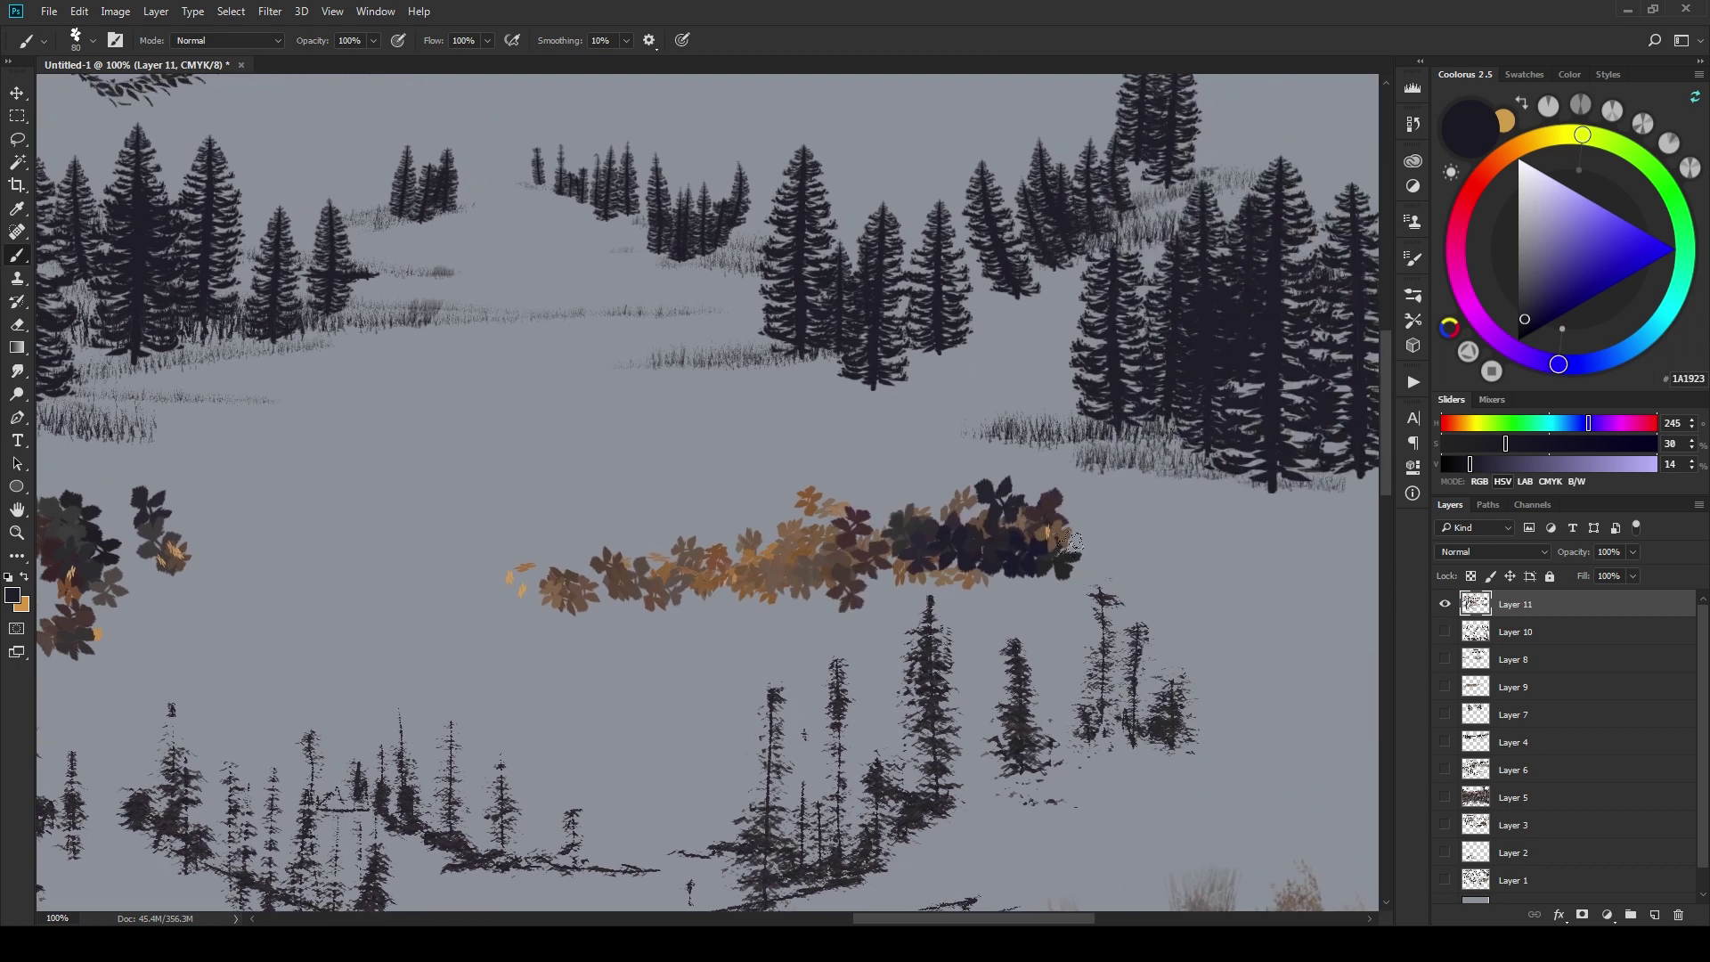
# - Extend the second leaf band toward the canvas edge and thicken its lower side with orange leaves
pyautogui.moveTo(1082, 539)
pyautogui.mouseDown()
pyautogui.moveTo(1195, 525)
pyautogui.moveTo(1181, 589)
pyautogui.moveTo(1291, 596)
pyautogui.mouseUp()
pyautogui.moveTo(980, 574); pyautogui.dragTo(534, 619)
pyautogui.moveTo(307, 607); pyautogui.dragTo(432, 599)
pyautogui.moveTo(1103, 583)
pyautogui.mouseDown()
pyautogui.moveTo(1000, 557)
pyautogui.moveTo(561, 616)
pyautogui.mouseUp()
pyautogui.moveTo(732, 648); pyautogui.dragTo(1083, 647)
pyautogui.moveTo(929, 523)
pyautogui.mouseDown()
pyautogui.moveTo(668, 535)
pyautogui.moveTo(1006, 462)
pyautogui.mouseUp()
pyautogui.moveTo(856, 565); pyautogui.dragTo(1194, 540)
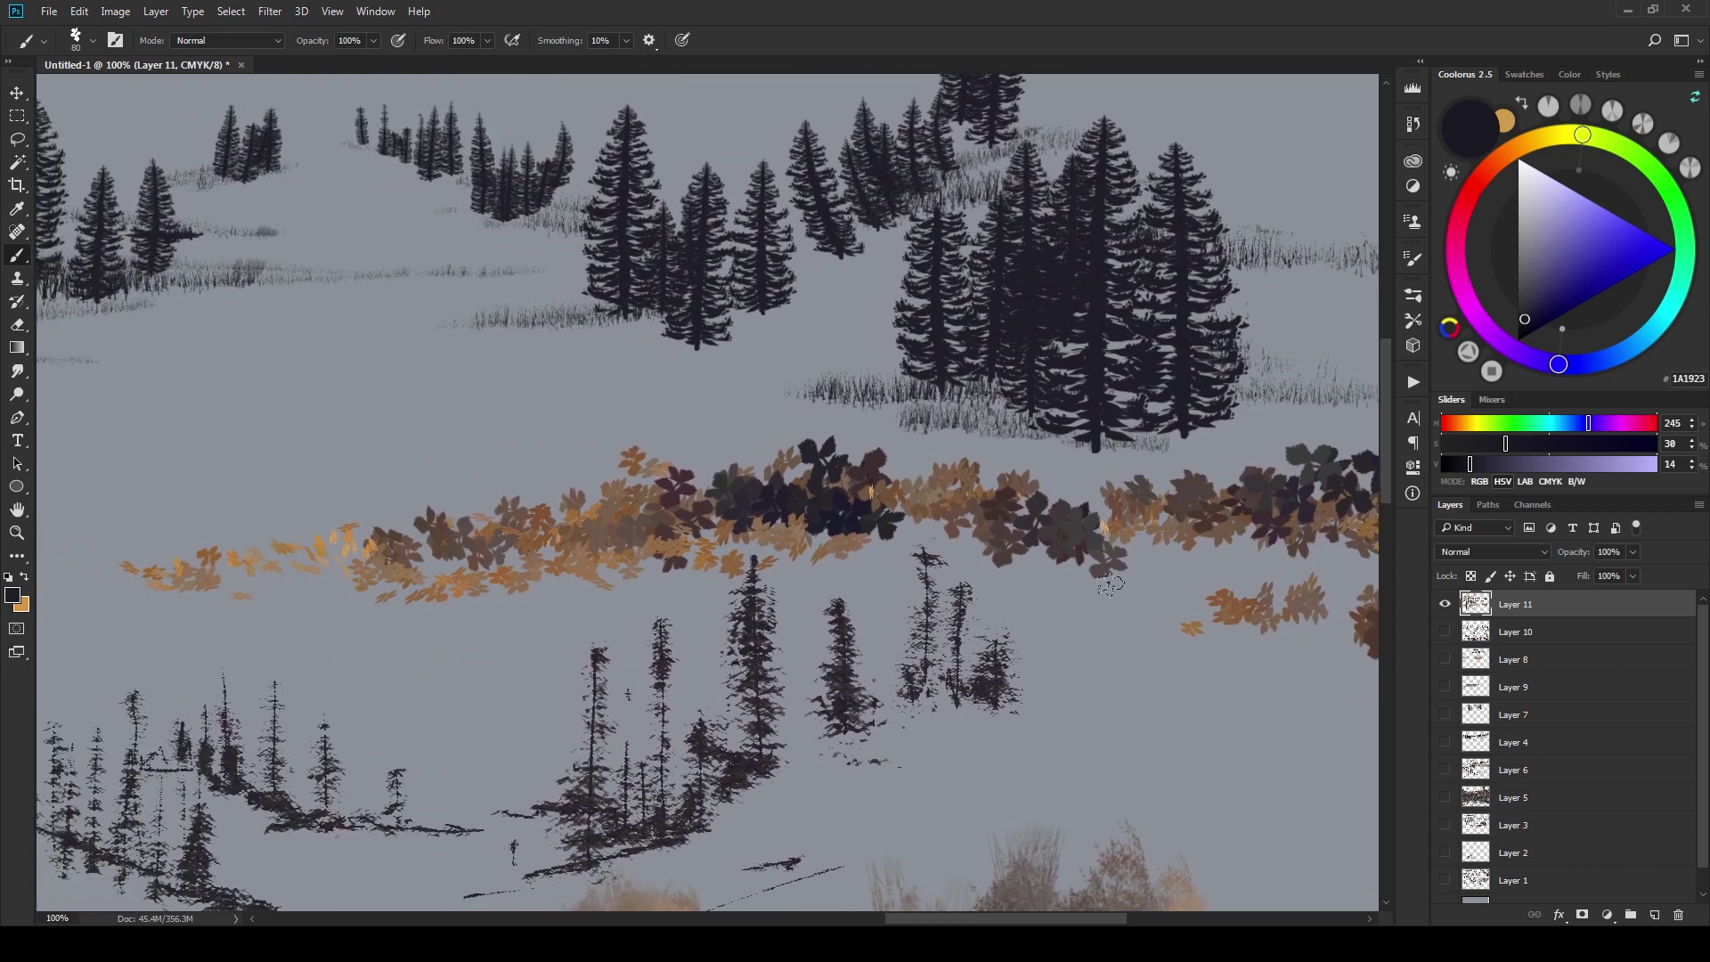
# - Fill the gap between the two leaf bands with a run of orange leaves
pyautogui.moveTo(990, 453)
pyautogui.mouseDown()
pyautogui.moveTo(1080, 611)
pyautogui.moveTo(1145, 619)
pyautogui.moveTo(1085, 635)
pyautogui.moveTo(1163, 582)
pyautogui.mouseUp()
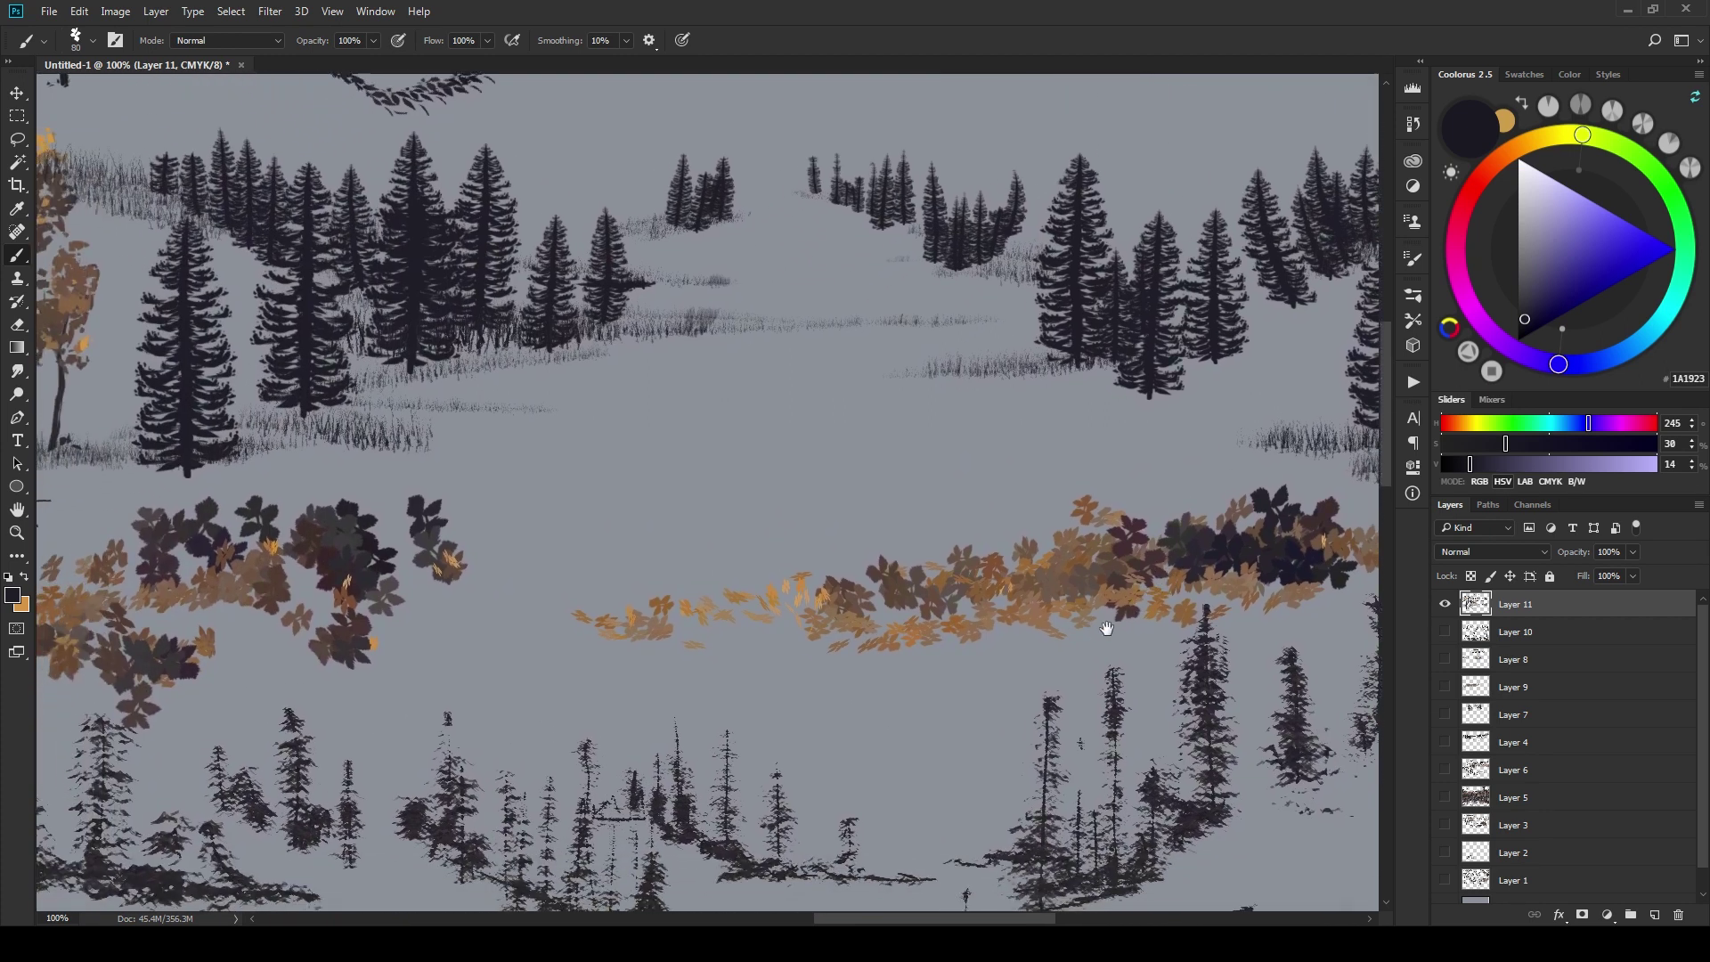
pyautogui.moveTo(899, 627); pyautogui.dragTo(1224, 624)
pyautogui.moveTo(901, 572)
pyautogui.mouseDown()
pyautogui.moveTo(803, 580)
pyautogui.moveTo(773, 634)
pyautogui.mouseUp()
pyautogui.moveTo(1045, 606); pyautogui.dragTo(992, 603)
pyautogui.moveTo(860, 565)
pyautogui.mouseDown()
pyautogui.moveTo(935, 583)
pyautogui.moveTo(1071, 560)
pyautogui.mouseUp()
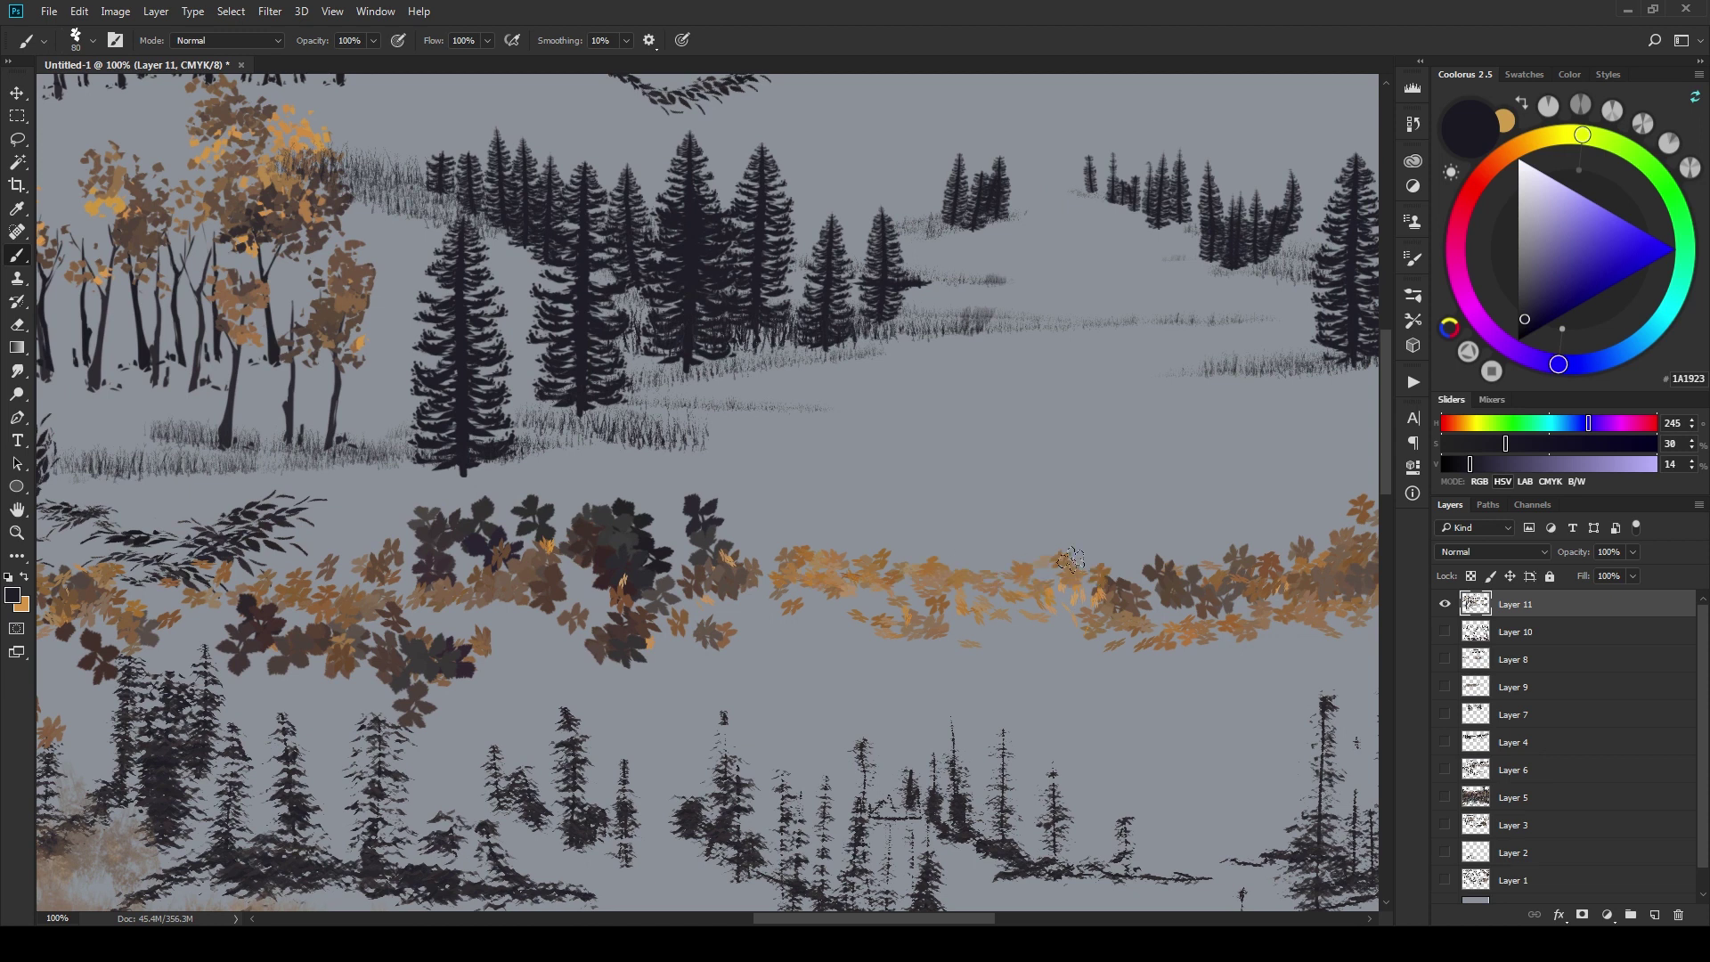
# - Add leaves above the first band and paint a dark and orange leaf mass along the canvas's right edge
pyautogui.moveTo(544, 486)
pyautogui.mouseDown()
pyautogui.moveTo(499, 521)
pyautogui.moveTo(303, 485)
pyautogui.mouseUp()
pyautogui.moveTo(1333, 700)
pyautogui.mouseDown()
pyautogui.moveTo(1168, 645)
pyautogui.moveTo(771, 645)
pyautogui.mouseUp()
pyautogui.moveTo(944, 549); pyautogui.dragTo(1038, 562)
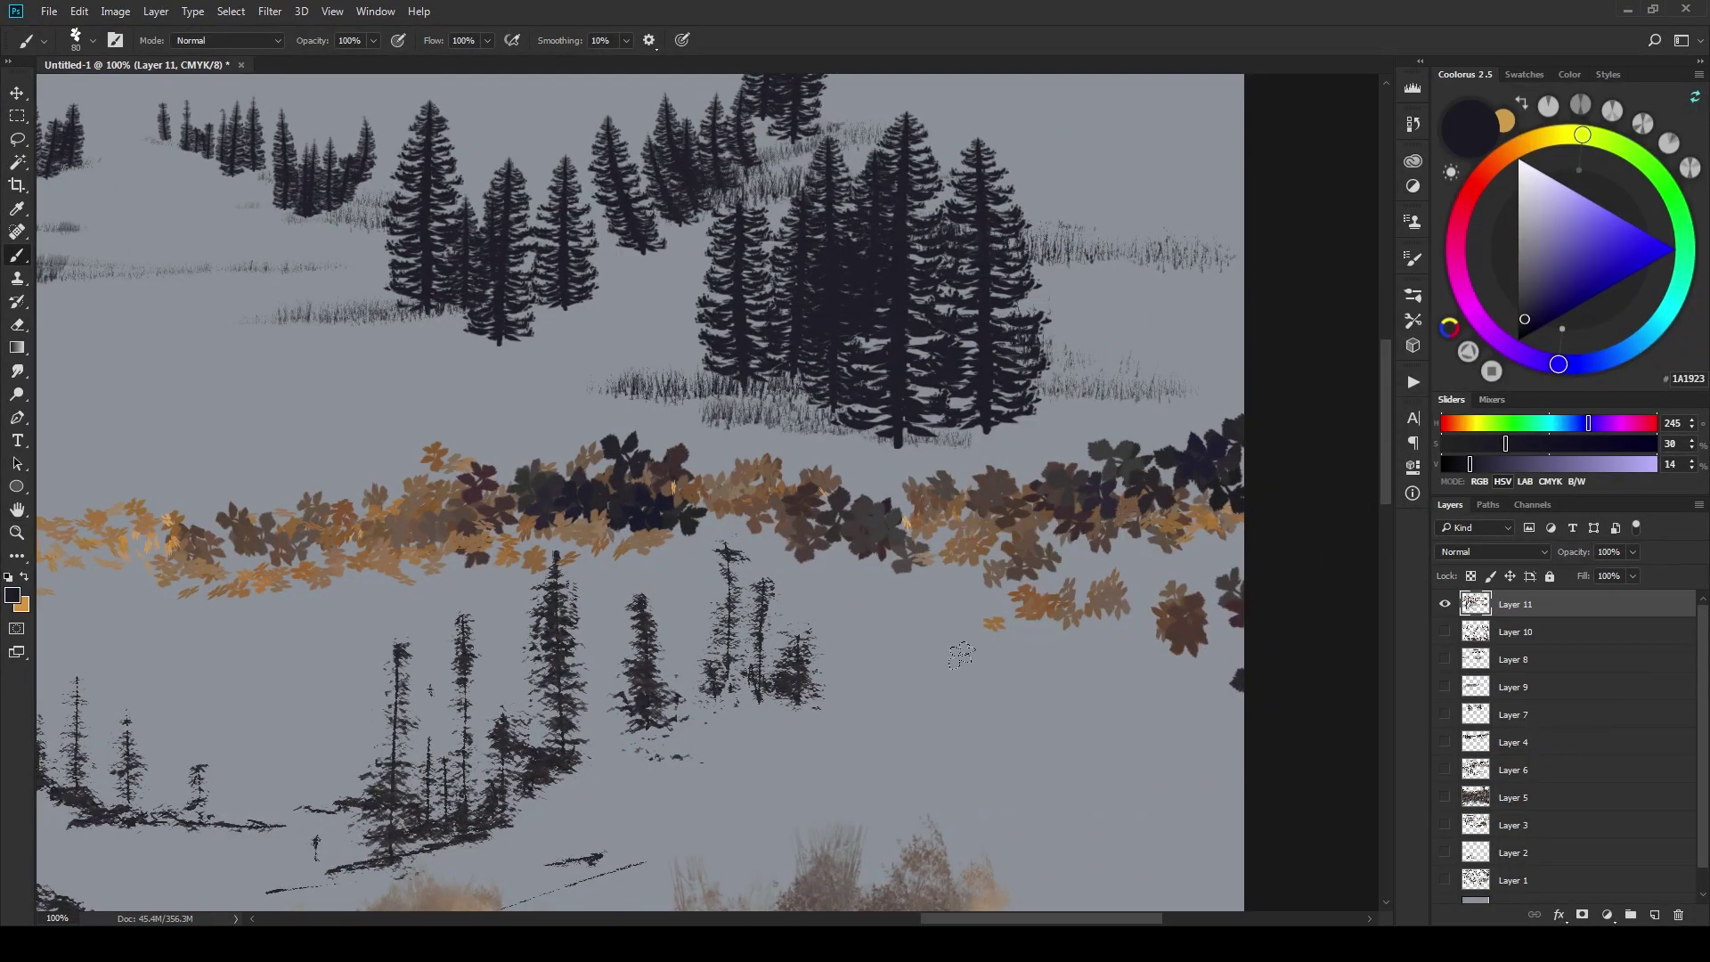
pyautogui.moveTo(1023, 668)
pyautogui.mouseDown()
pyautogui.moveTo(1245, 701)
pyautogui.moveTo(1207, 723)
pyautogui.moveTo(1180, 650)
pyautogui.moveTo(1258, 615)
pyautogui.mouseUp()
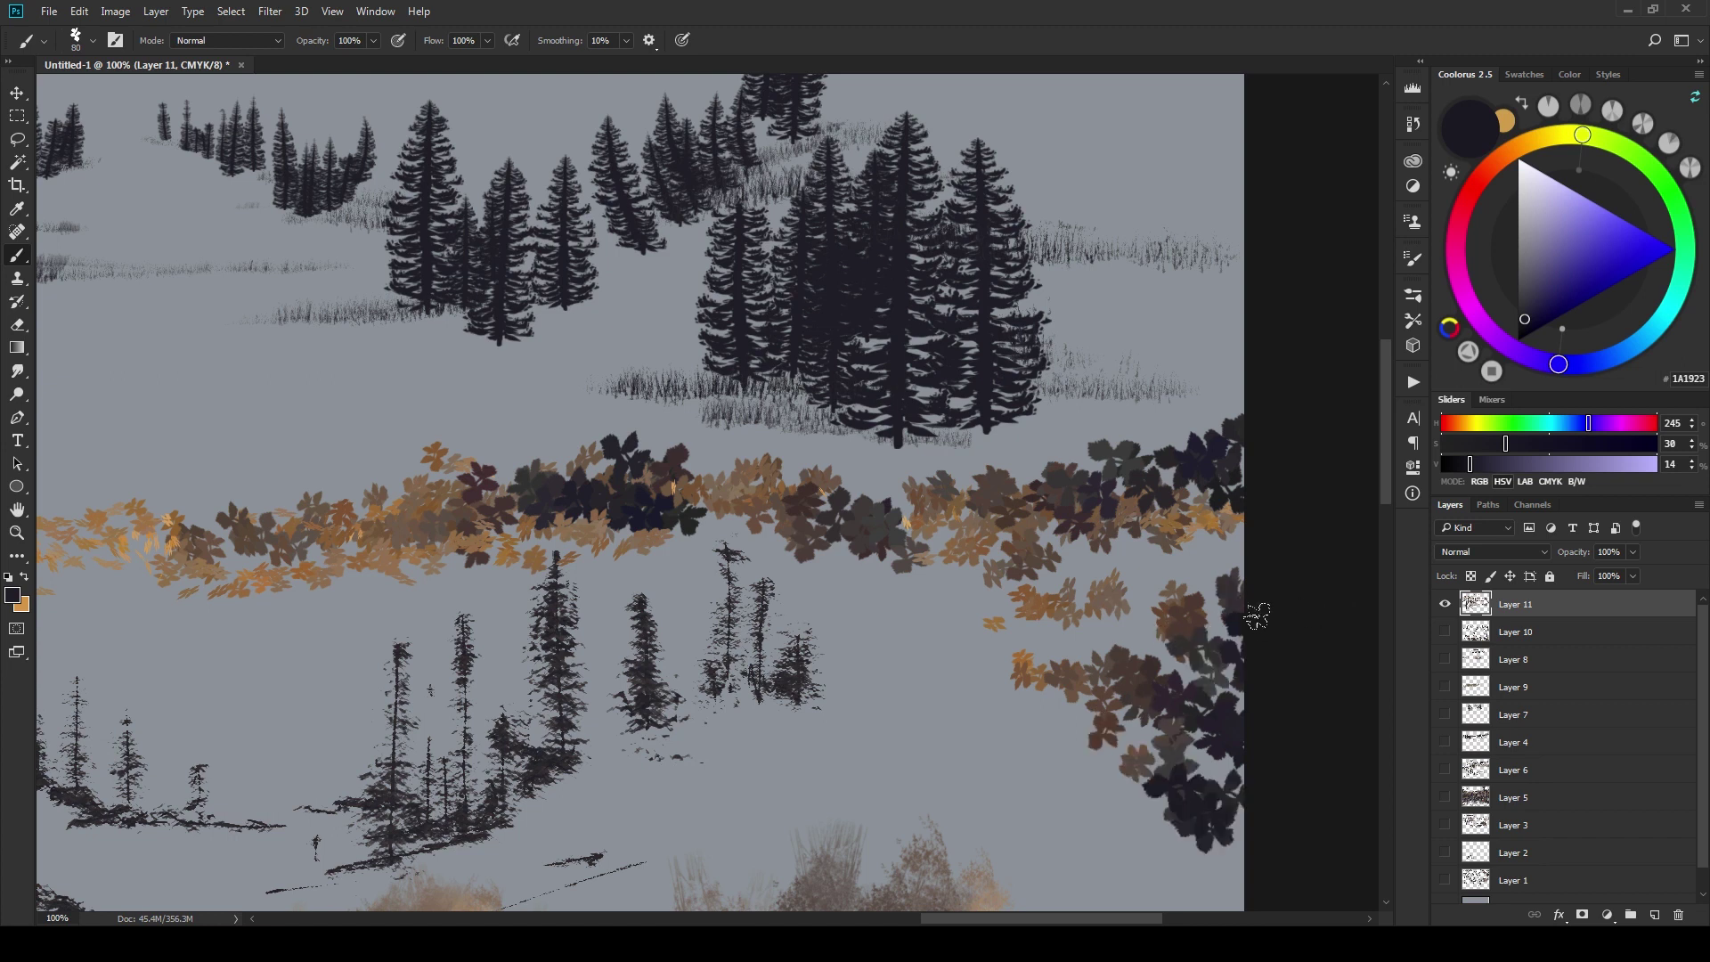
pyautogui.moveTo(1218, 783); pyautogui.dragTo(1269, 877)
pyautogui.hscroll(-10, 1103, 655)
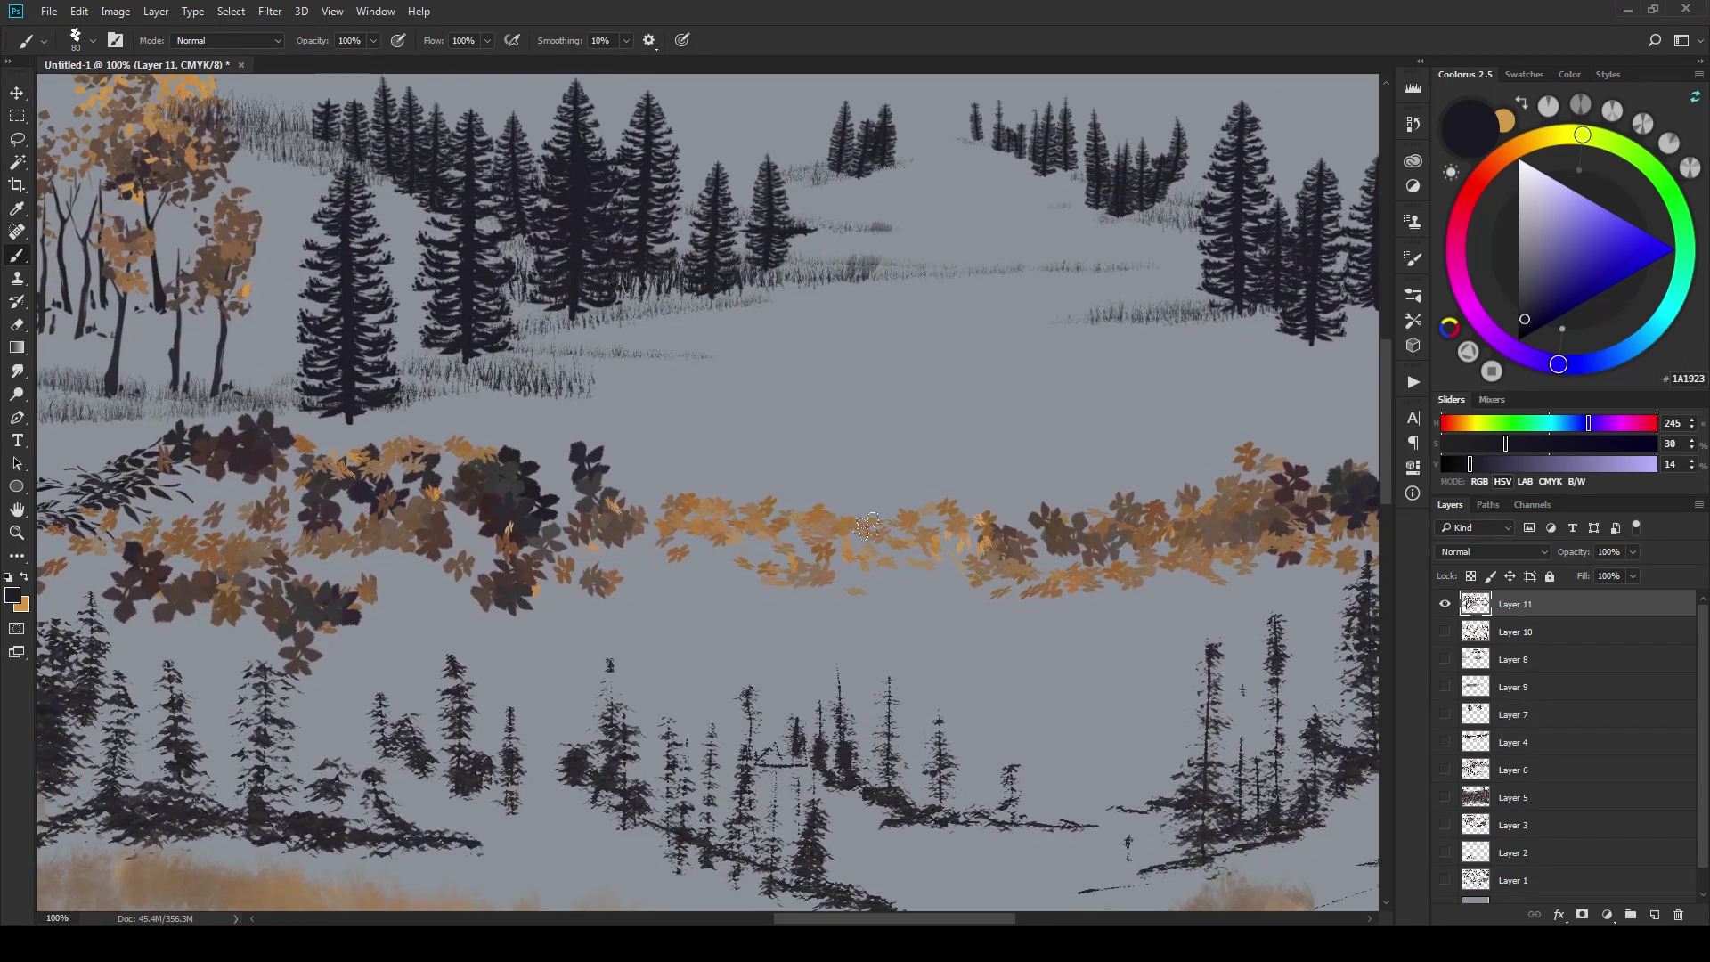
# - Choose the EE leaf group 01 1 brush and paint a flat, layered leaf cluster on blank canvas near the ferns at 175 px
pyautogui.rightClick(865, 526)
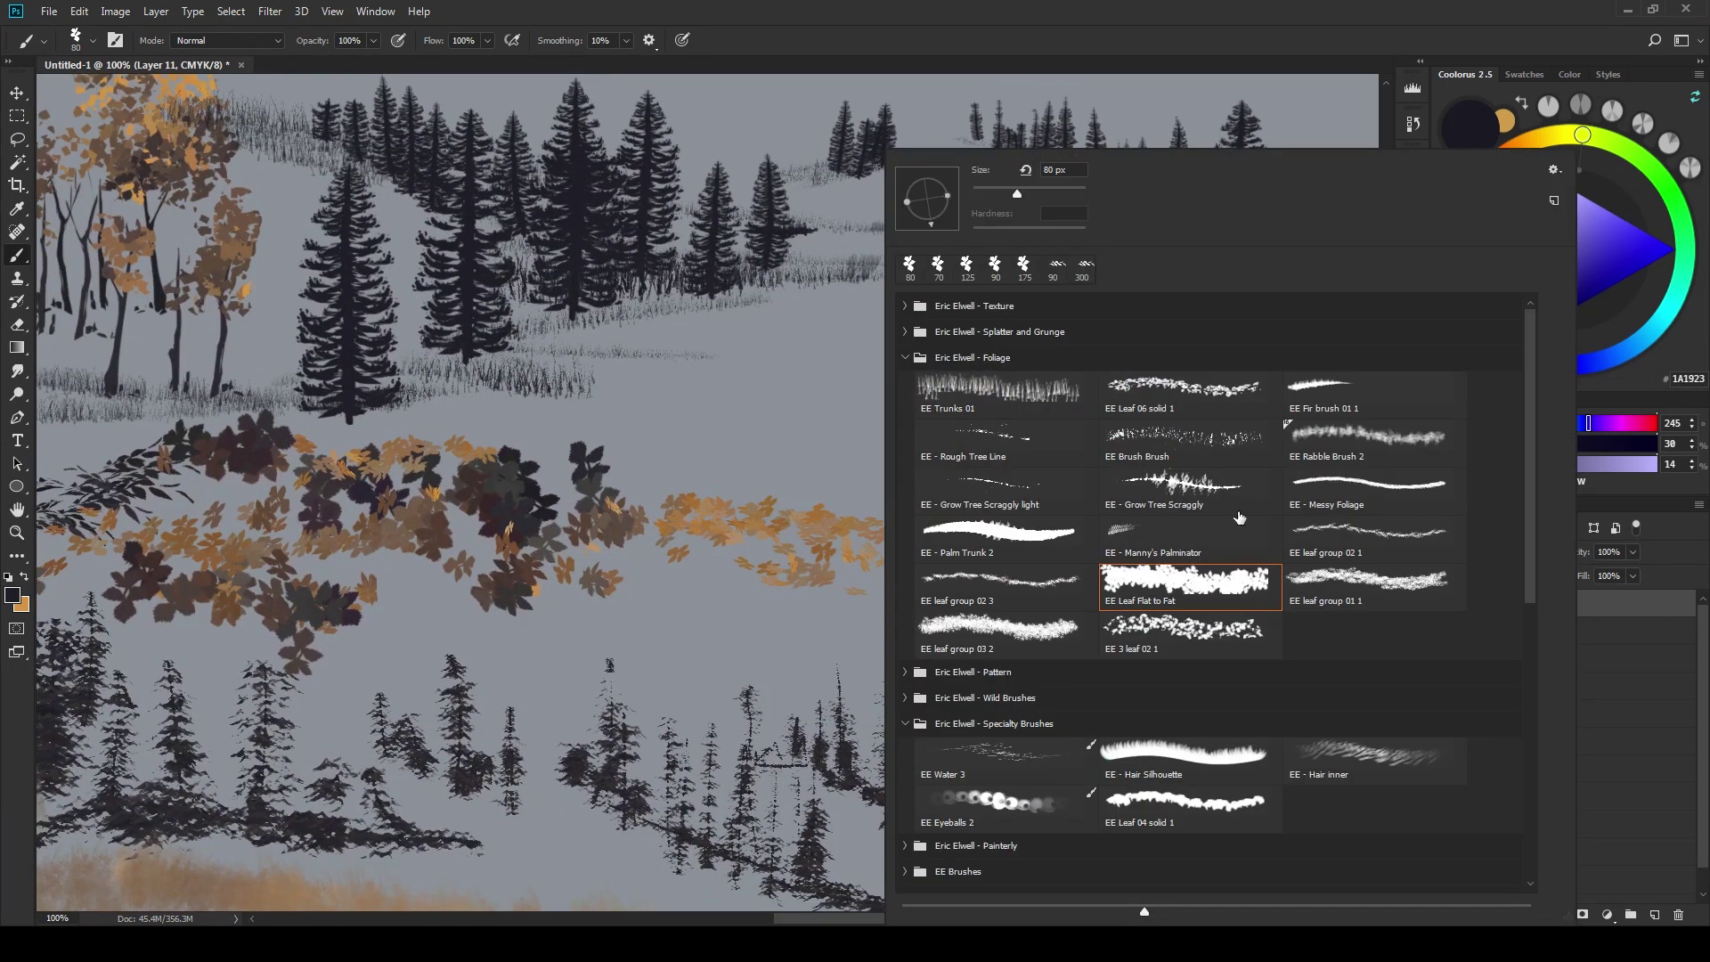
pyautogui.click(1354, 612)
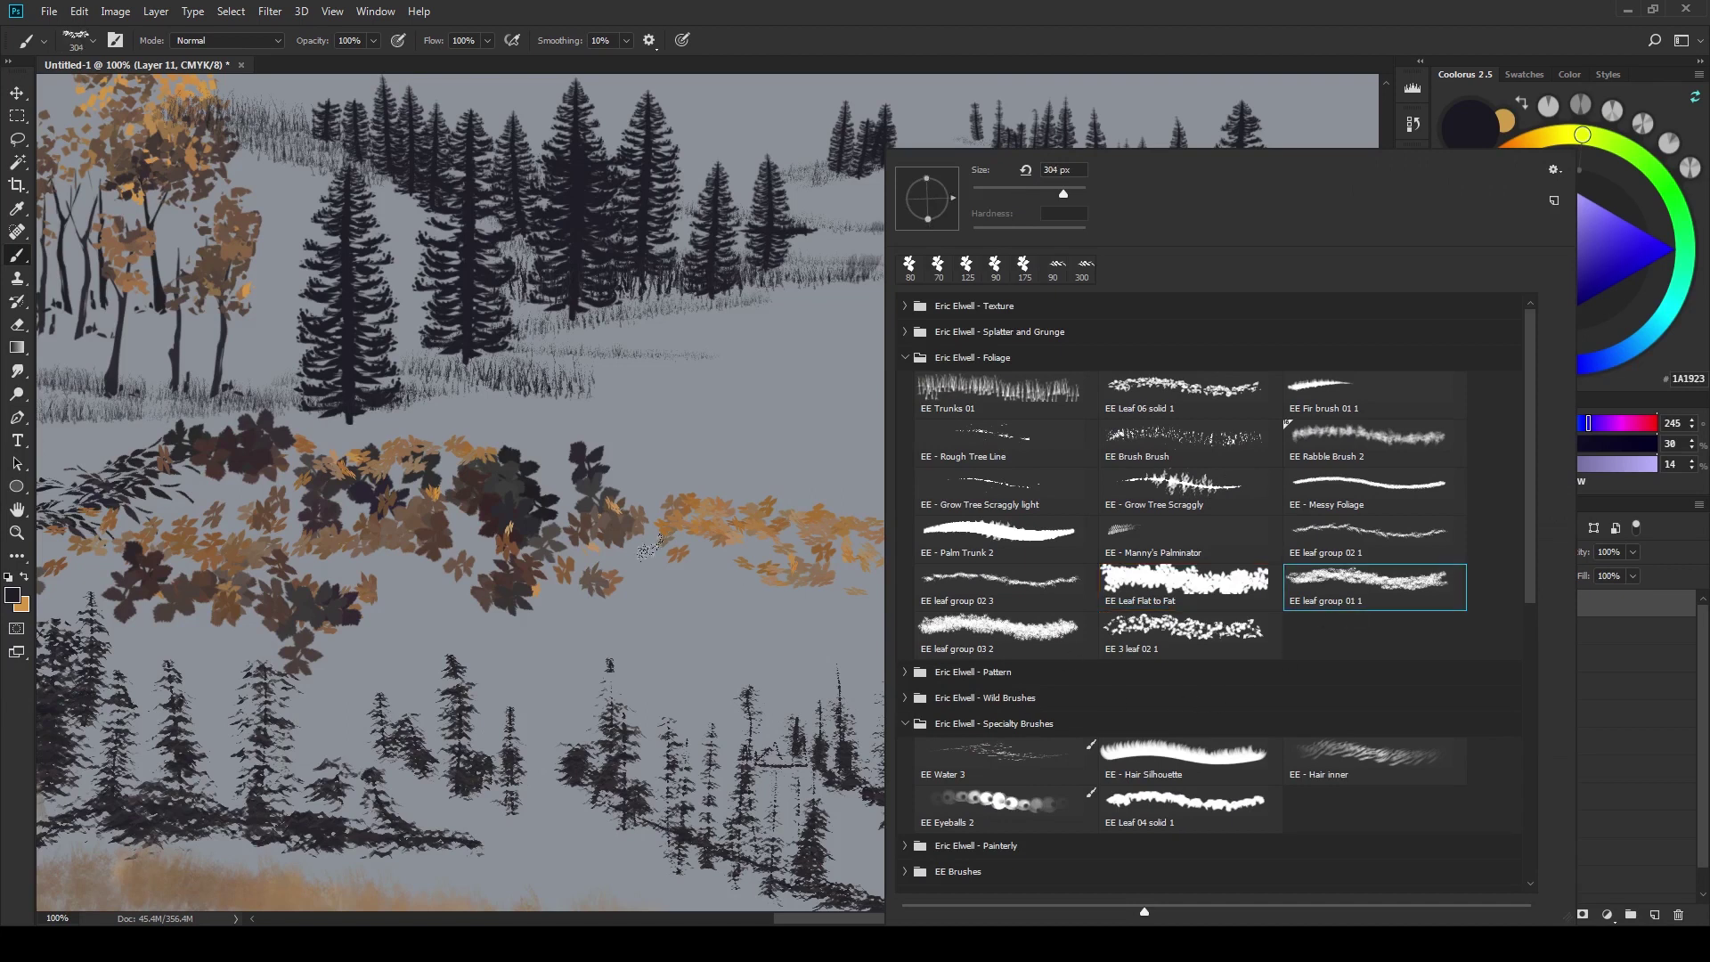
pyautogui.moveTo(649, 546)
pyautogui.mouseDown()
pyautogui.moveTo(782, 707)
pyautogui.moveTo(809, 668)
pyautogui.moveTo(790, 802)
pyautogui.moveTo(783, 546)
pyautogui.moveTo(1034, 692)
pyautogui.moveTo(1030, 596)
pyautogui.moveTo(970, 603)
pyautogui.moveTo(973, 584)
pyautogui.moveTo(951, 614)
pyautogui.mouseUp()
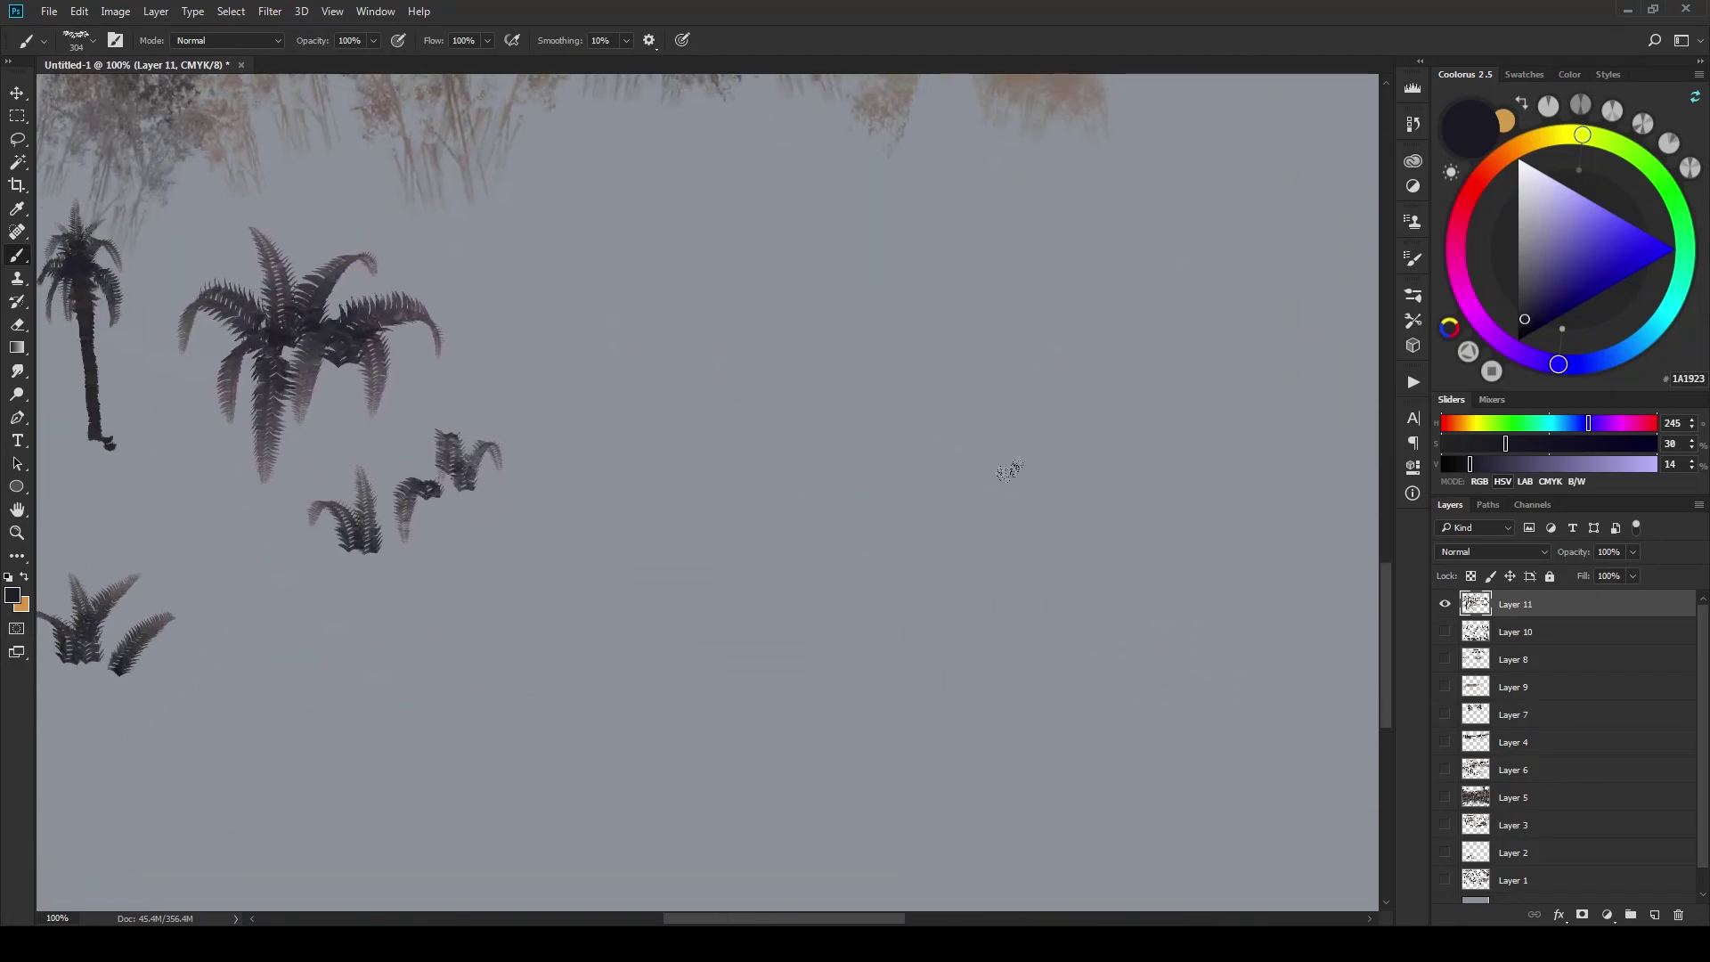
pyautogui.press('[')
pyautogui.press('[')
pyautogui.press('[')
pyautogui.press('[')
pyautogui.click(1080, 398)
pyautogui.click(1054, 434)
pyautogui.click(1102, 443)
pyautogui.click(1120, 384)
pyautogui.click(1150, 392)
pyautogui.click(1171, 356)
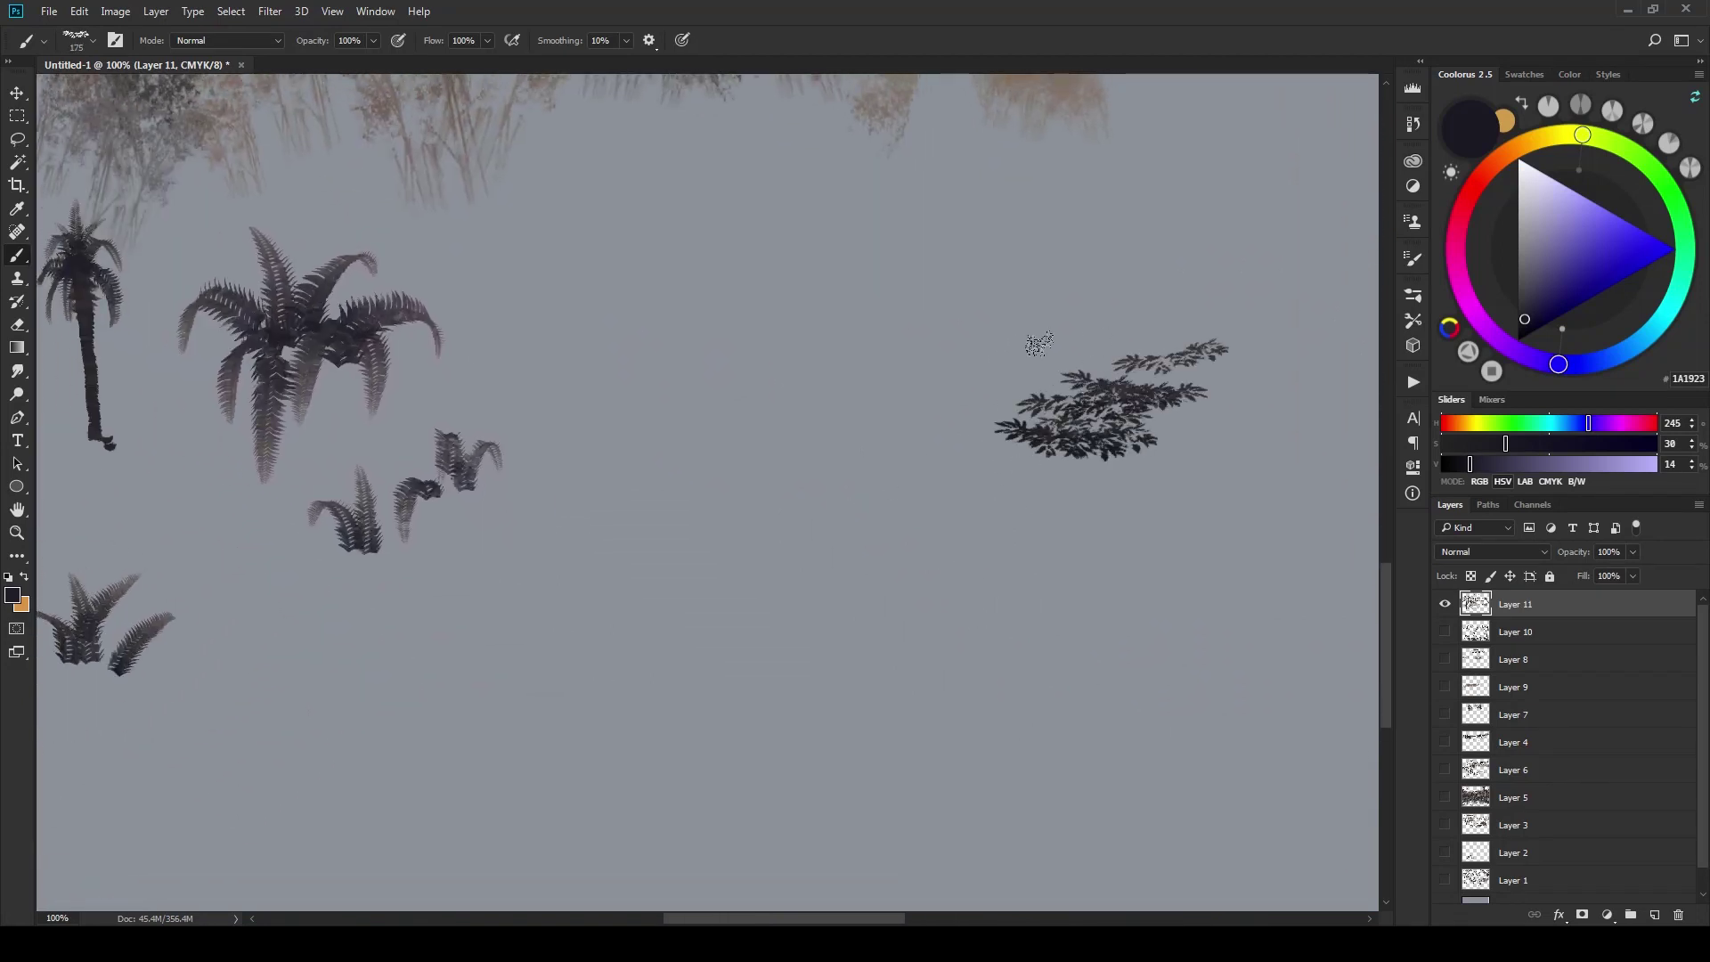
# - Paint a second flat leaf cluster between the ferns and the first cluster at 150 px
pyautogui.click(854, 426)
pyautogui.click(806, 406)
pyautogui.click(811, 397)
pyautogui.click(730, 414)
pyautogui.click(791, 397)
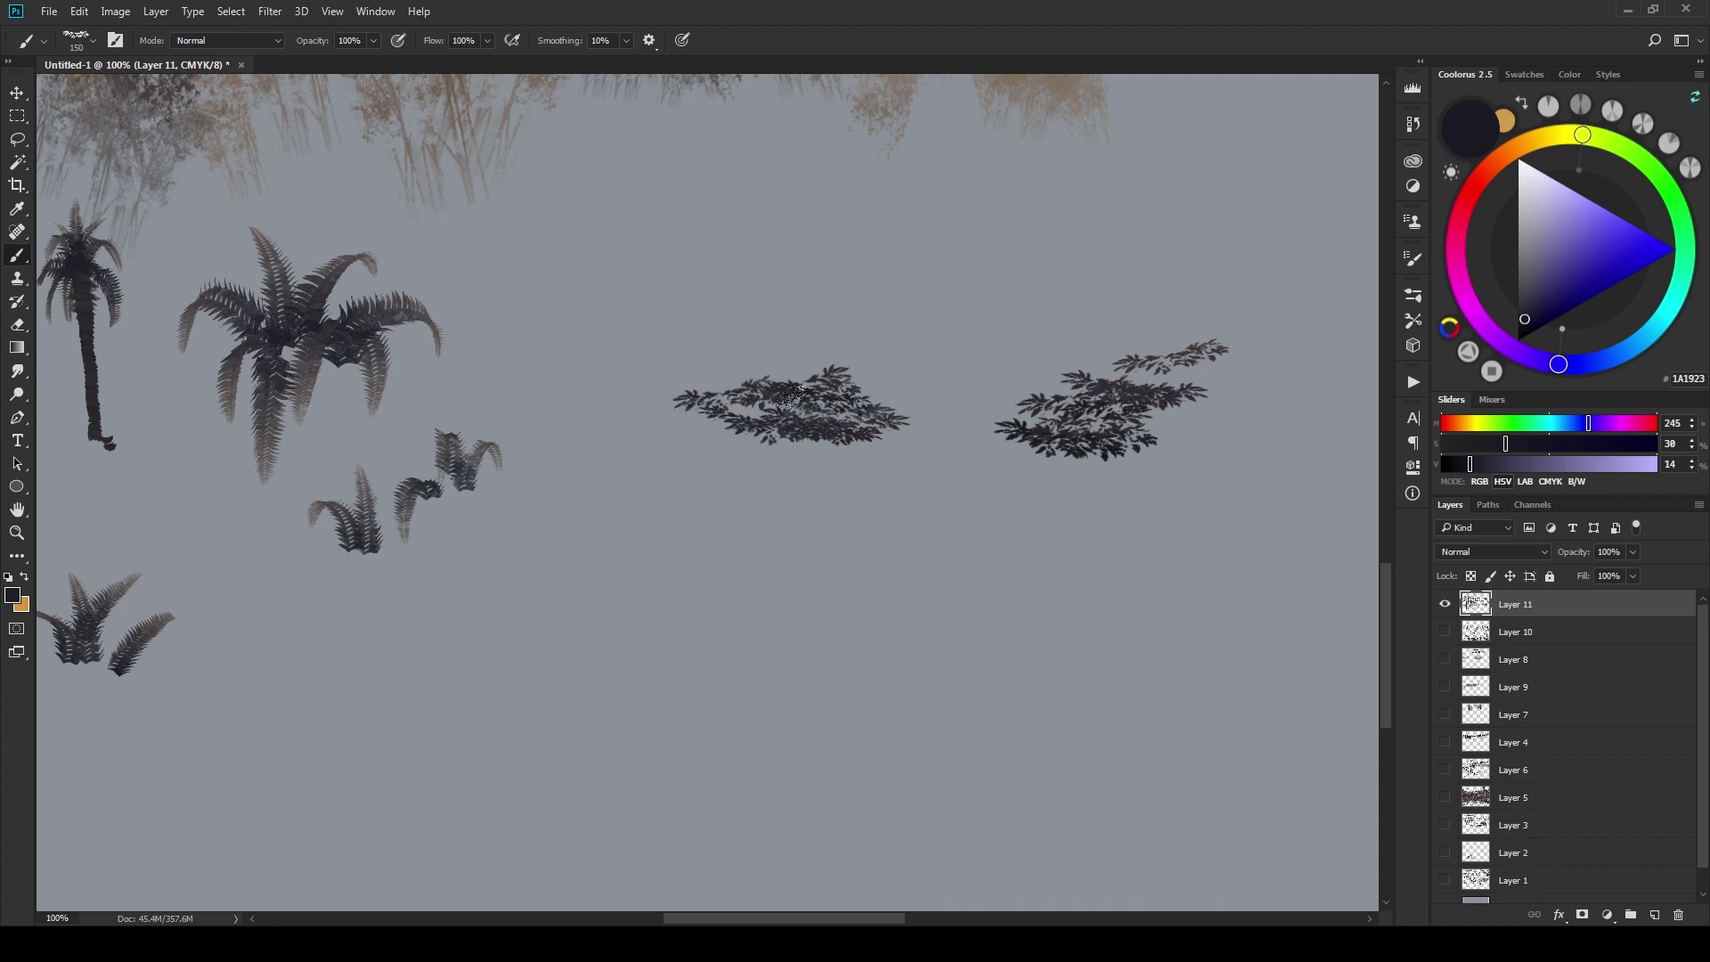
# - Choose the EE leaf group 03 2 brush and add small drooping leaves beneath the cluster nearer the ferns at 150 px
pyautogui.rightClick(1081, 486)
pyautogui.click(1085, 628)
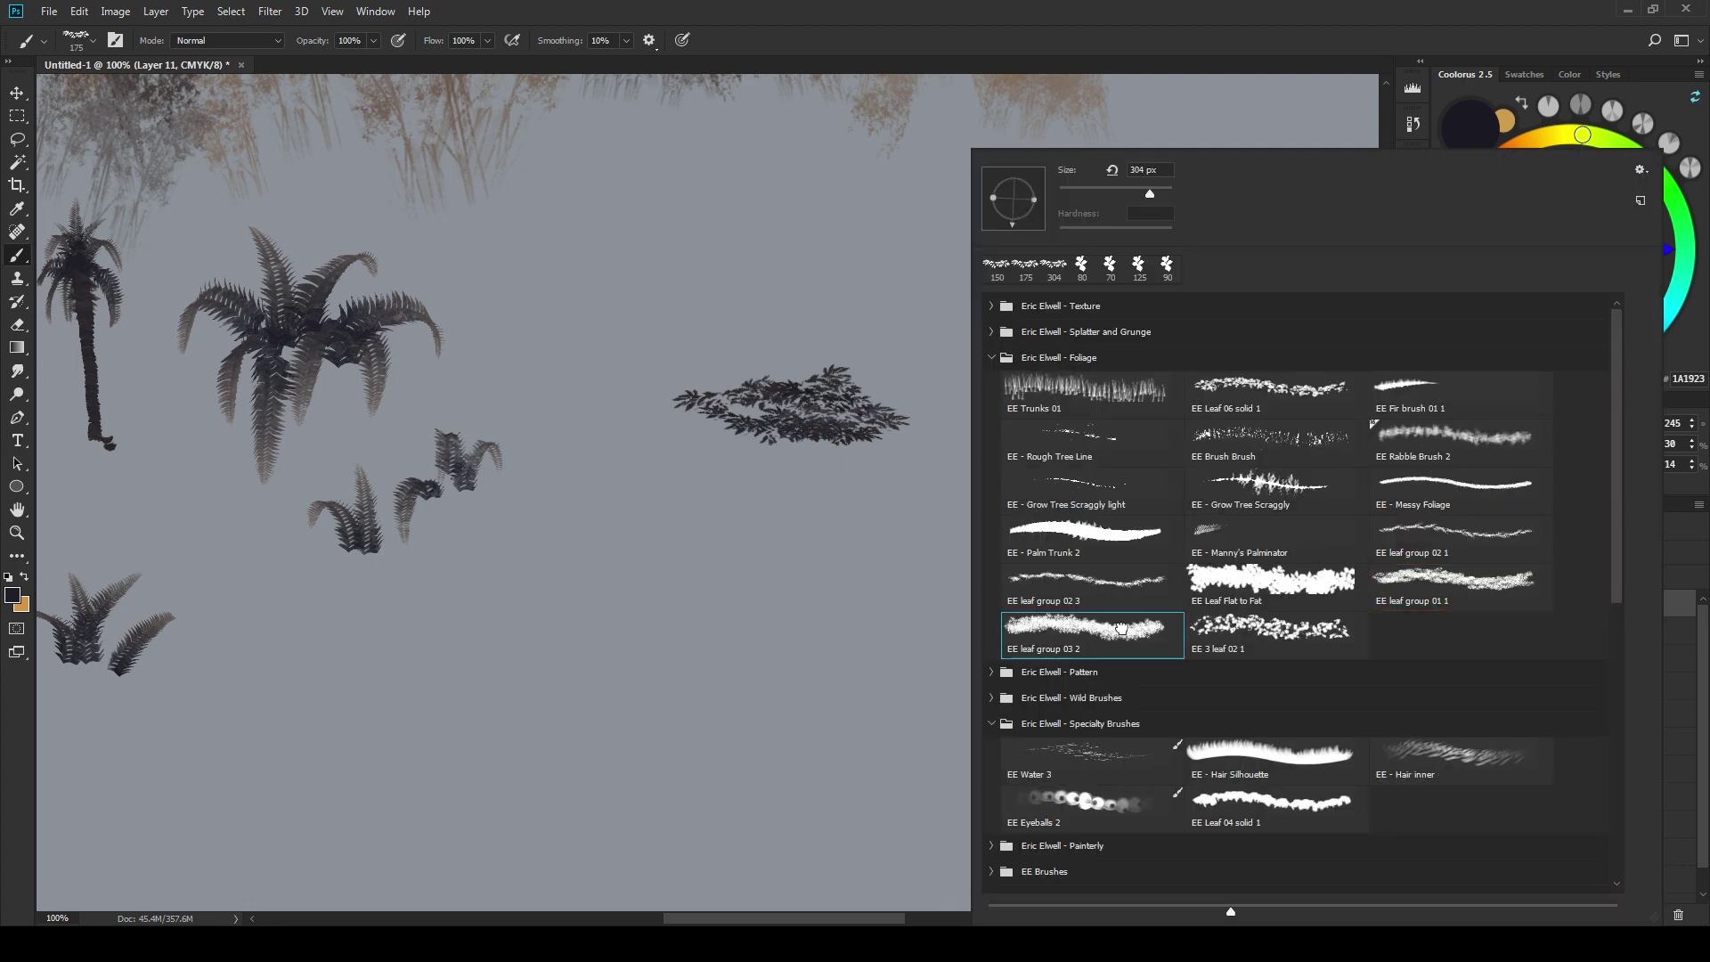
pyautogui.click(700, 490)
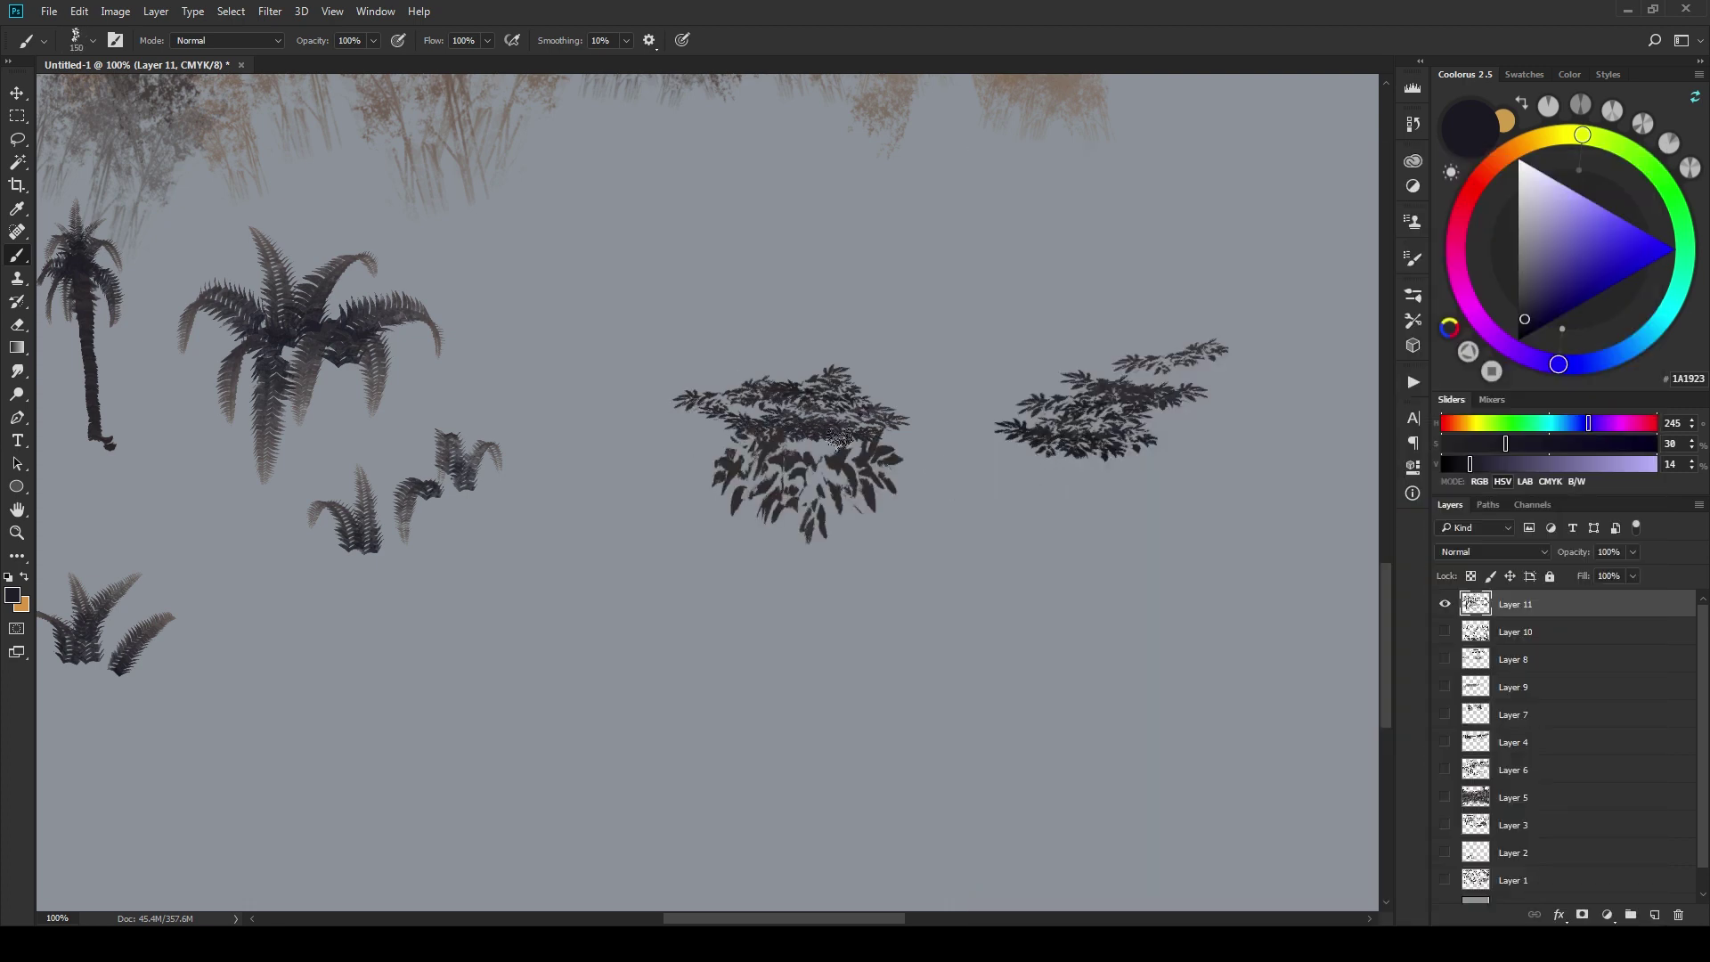
pyautogui.hotkey('ctrl', 'z')
pyautogui.press('[')
pyautogui.click(741, 458)
pyautogui.click(783, 461)
# - Paint a separate drooping leaf clump in the empty space below the cluster farther from the ferns at 150 px
pyautogui.moveTo(1070, 459); pyautogui.dragTo(1113, 481)
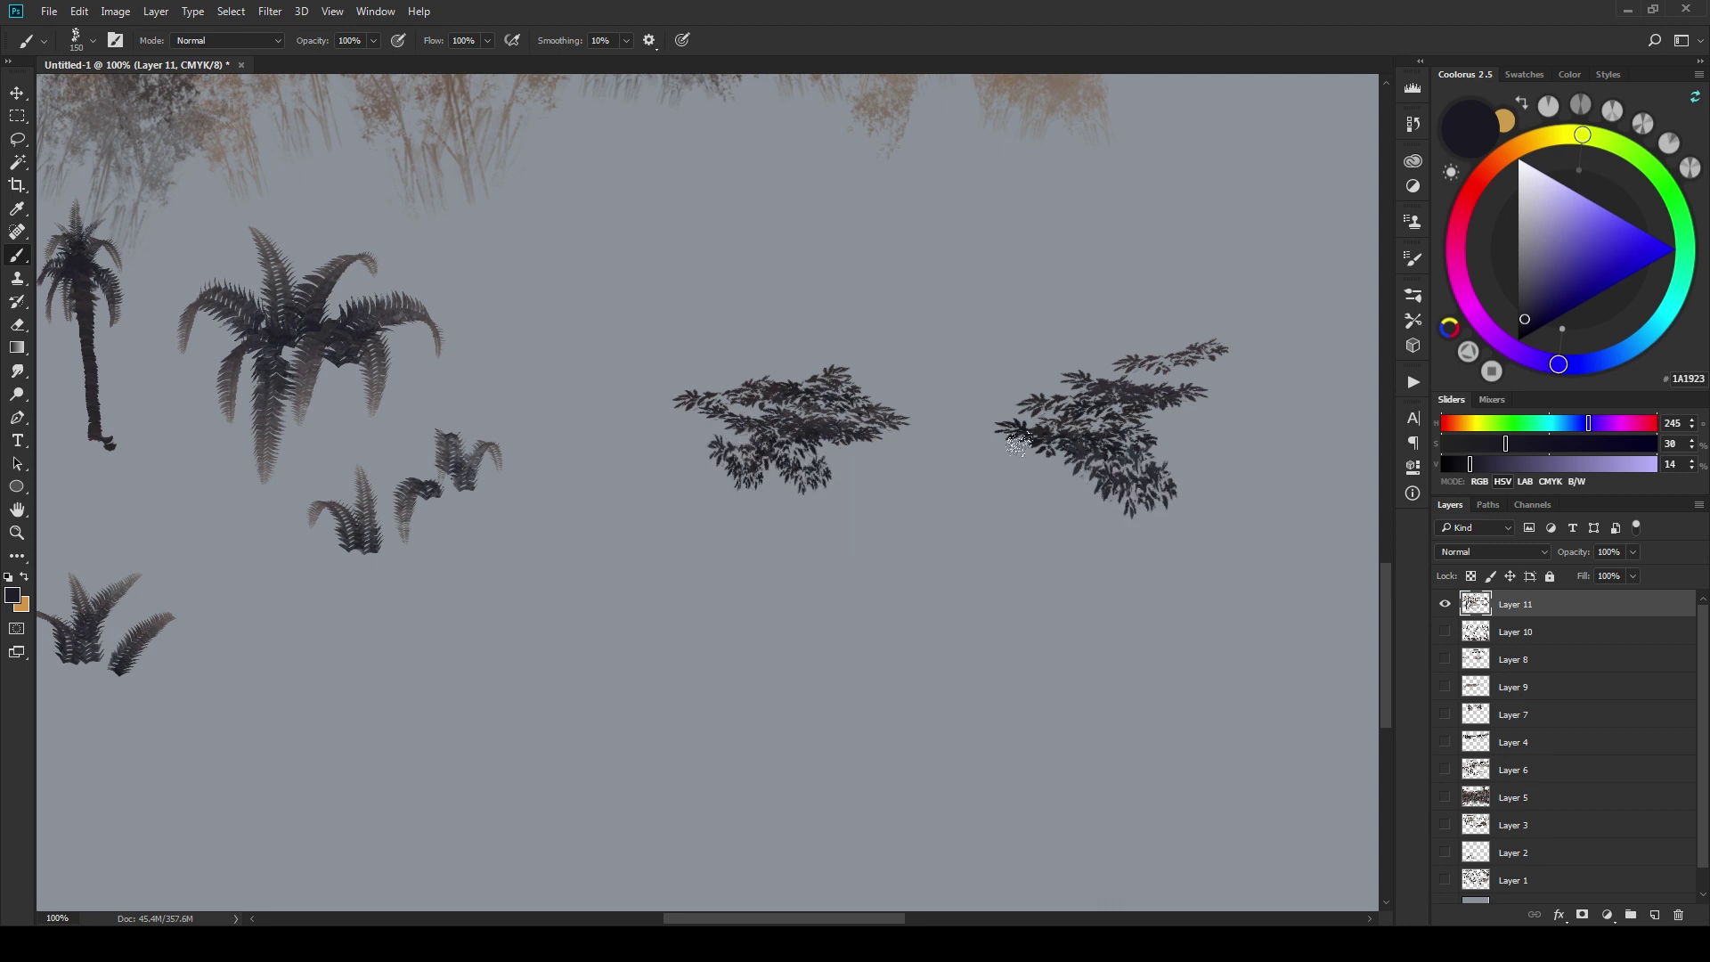
pyautogui.hotkey('ctrl', 'z')
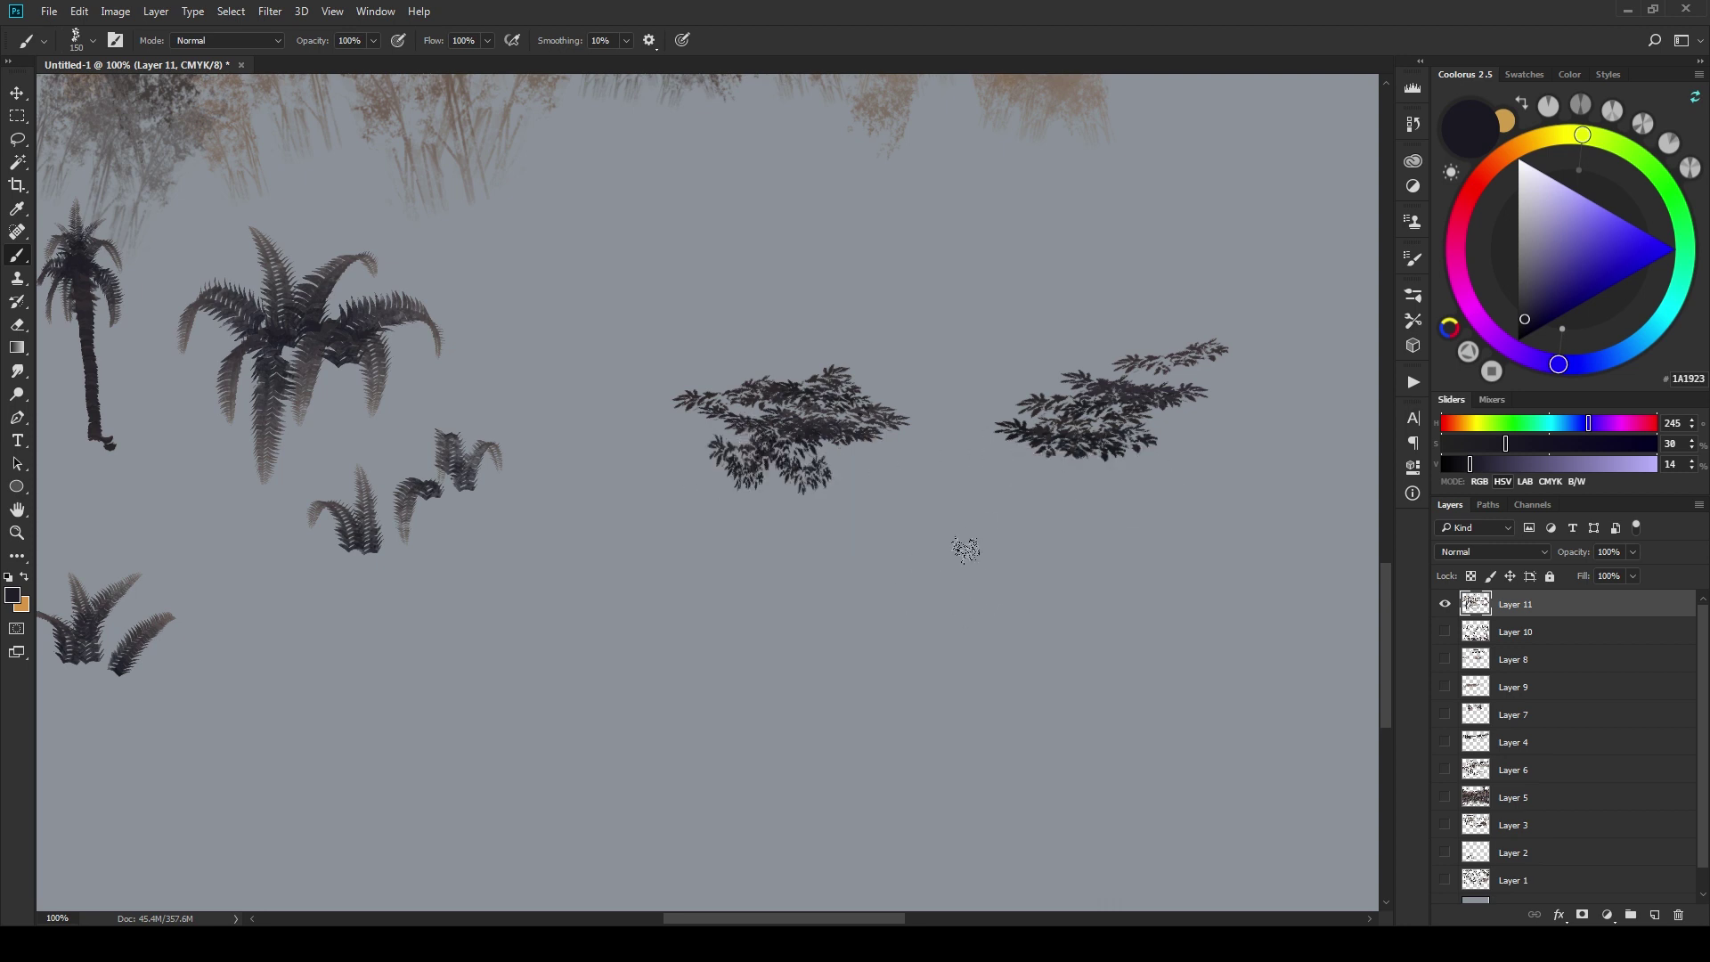
pyautogui.moveTo(965, 546)
pyautogui.mouseDown()
pyautogui.moveTo(1030, 553)
pyautogui.moveTo(1019, 544)
pyautogui.mouseUp()
pyautogui.press(']')
pyautogui.press(']')
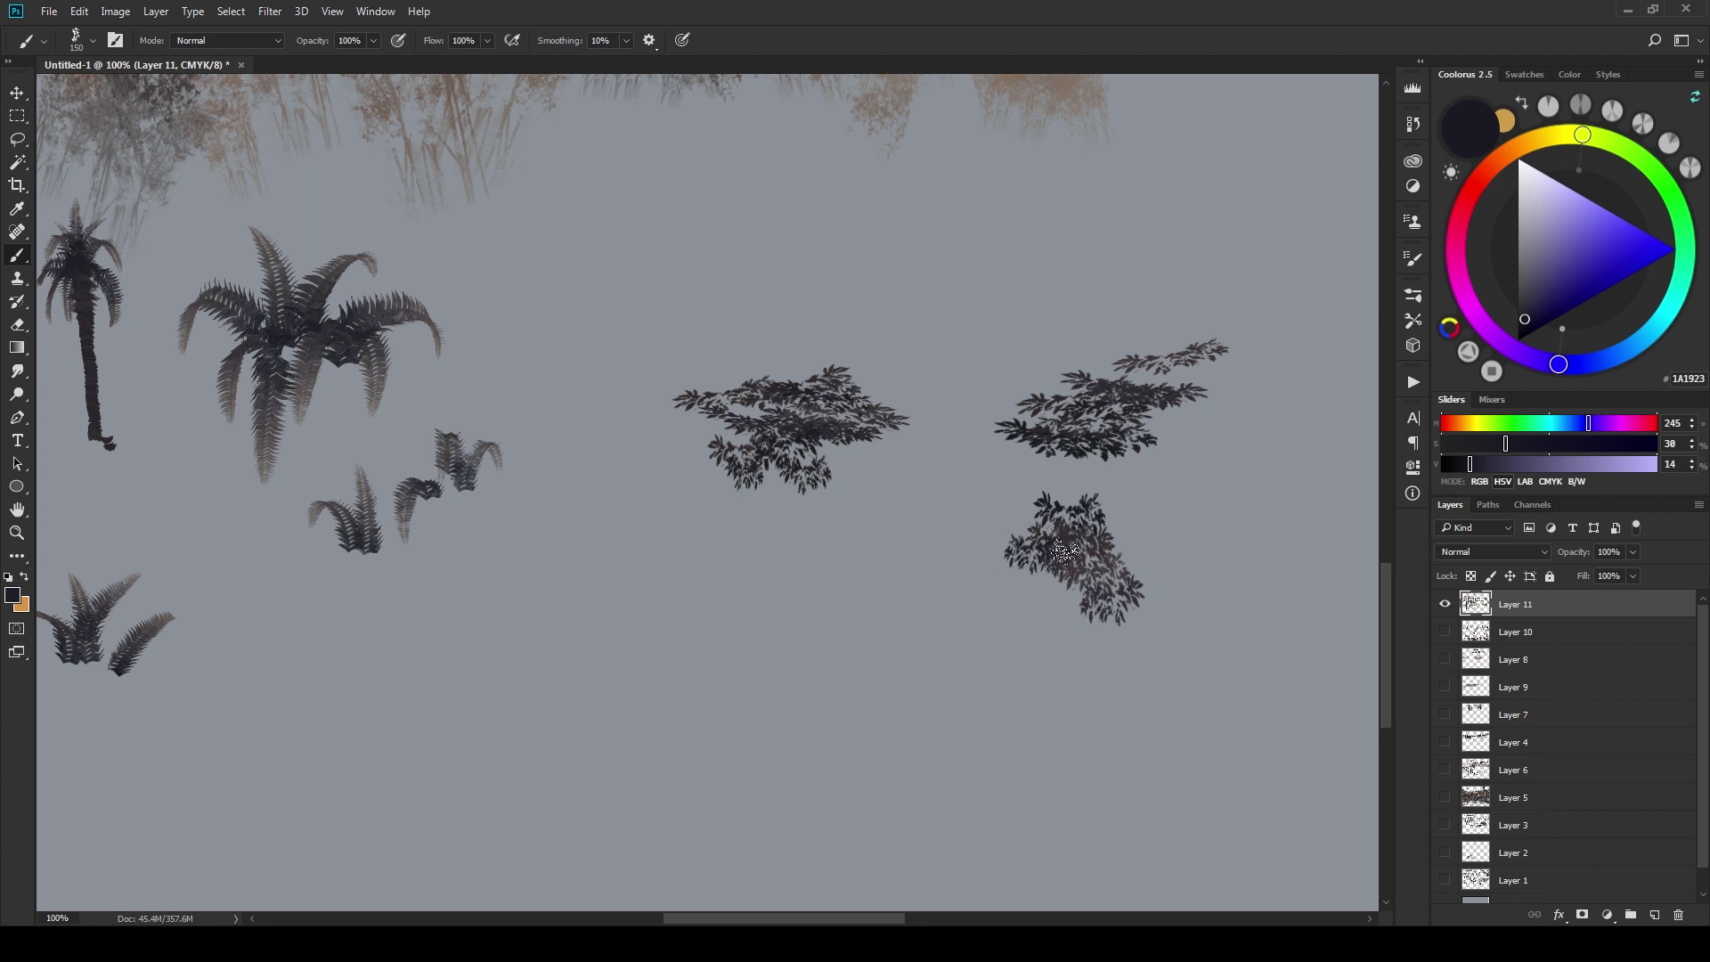
pyautogui.click(1069, 552)
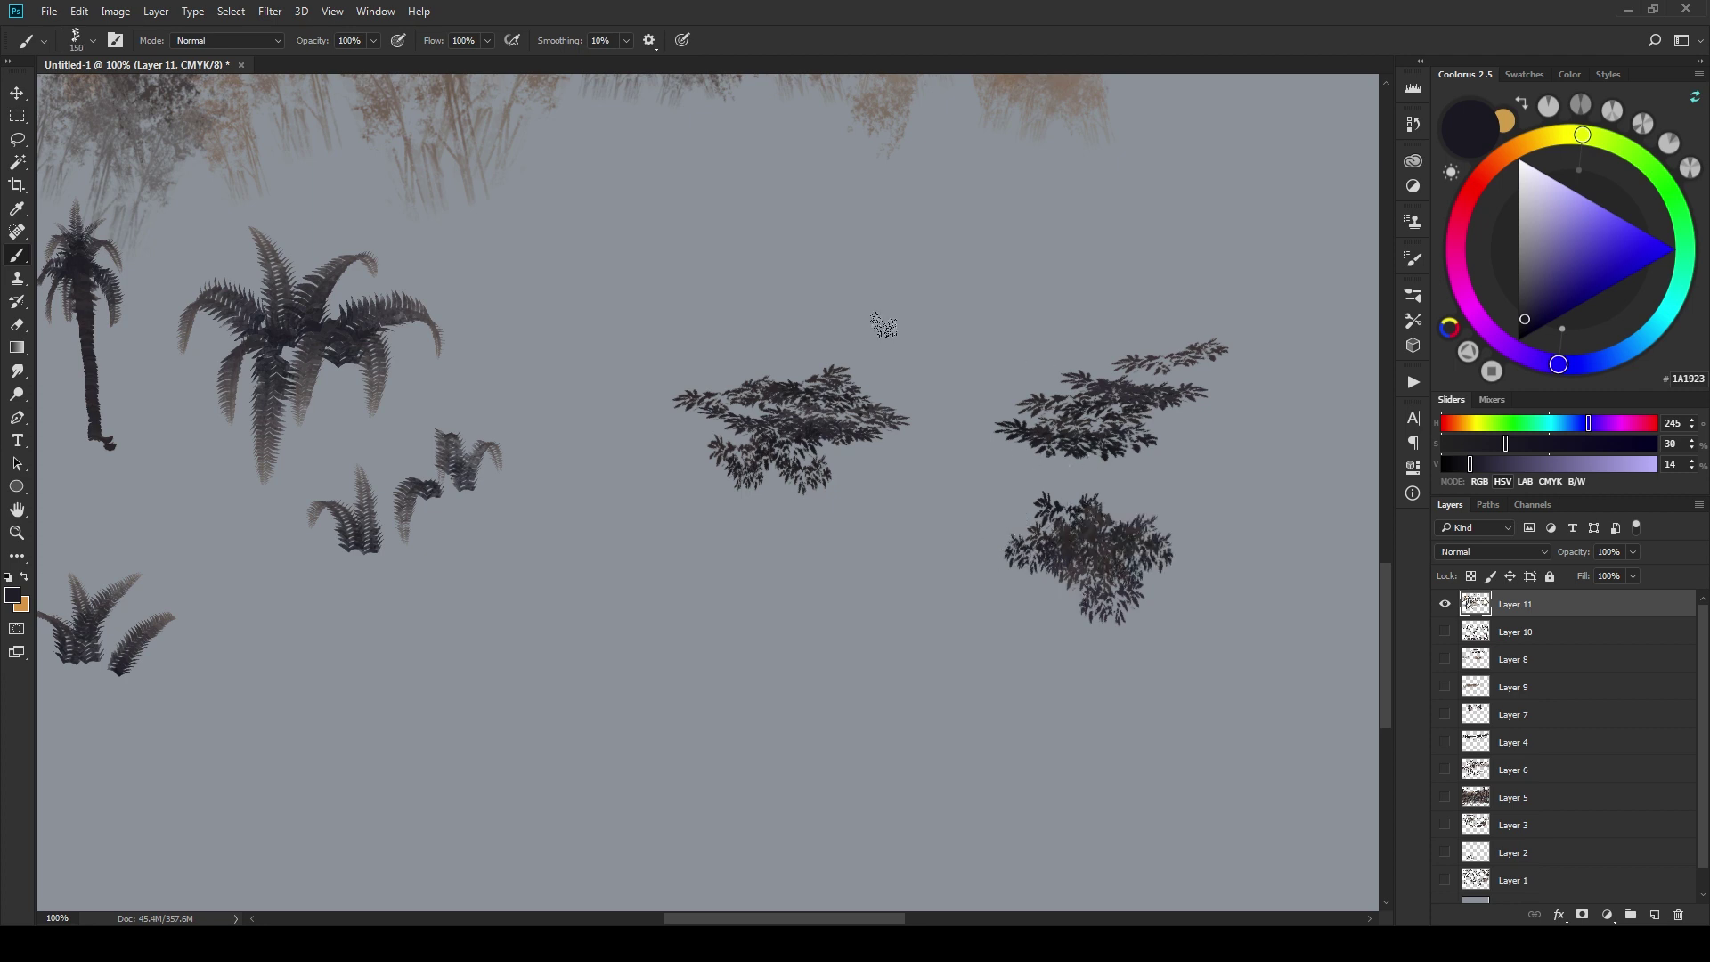
# - Paint a larger drooping leaf clump above and between the two flat clusters at 250 px
pyautogui.press(']')
pyautogui.press(']')
pyautogui.press(']')
pyautogui.click(897, 291)
pyautogui.click(951, 320)
pyautogui.click(937, 266)
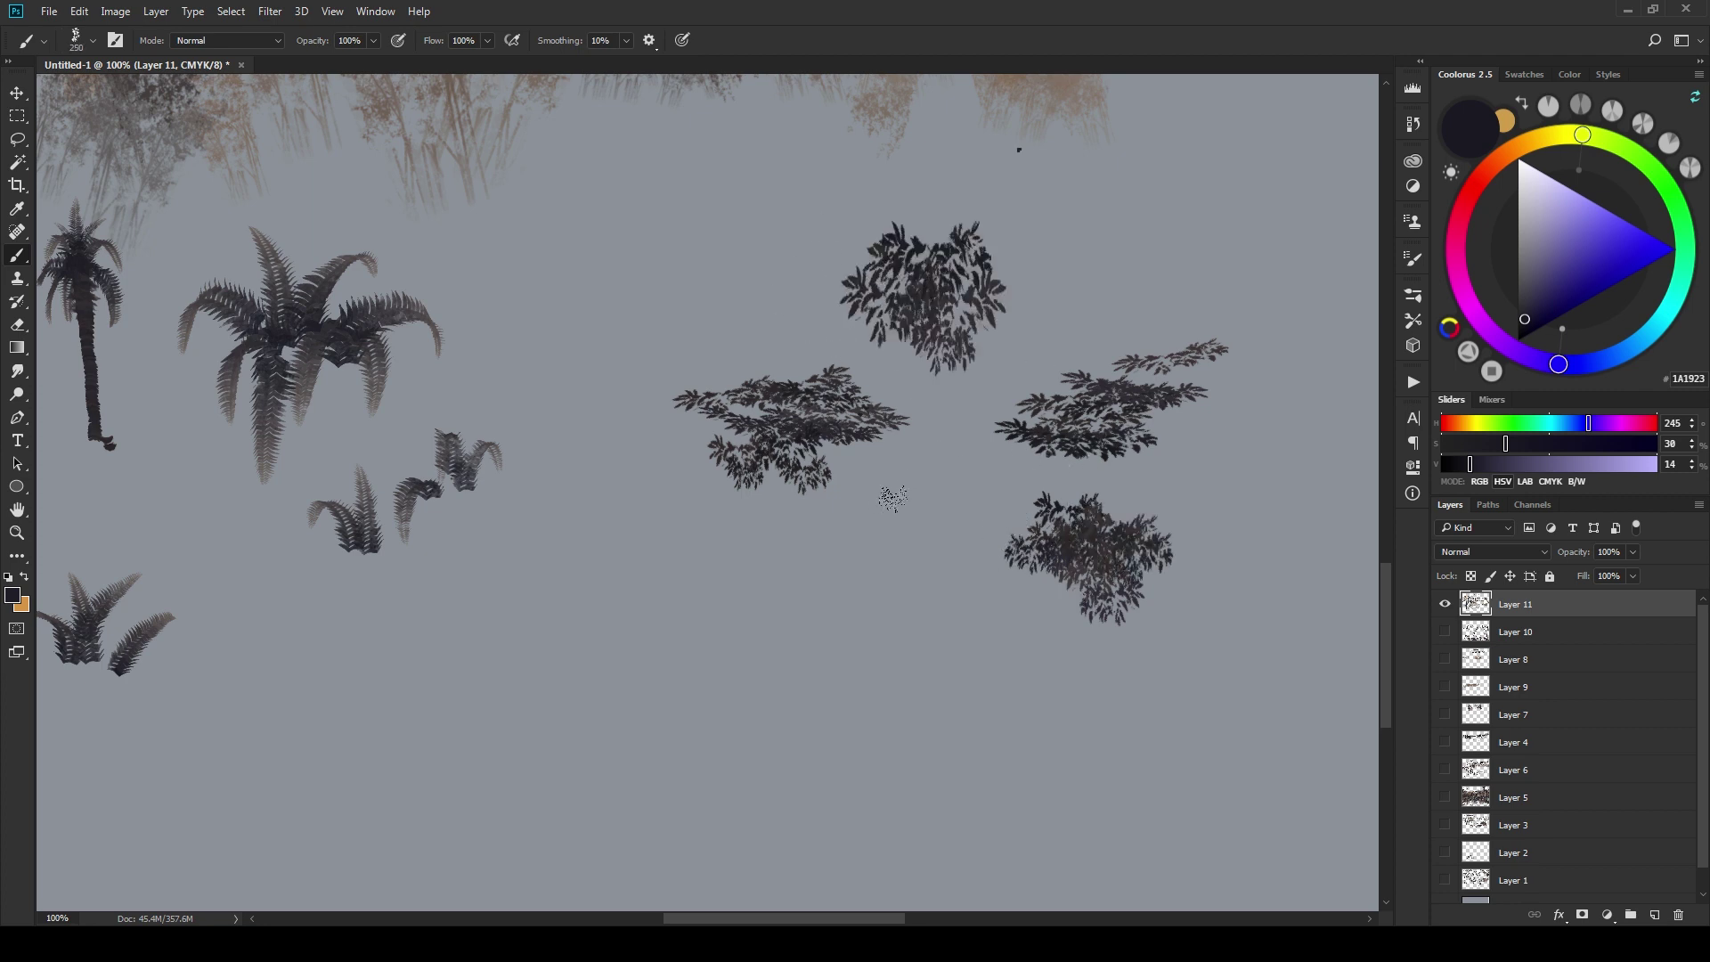
# - Return to the EE leaf group 01 1 brush, cap the uppermost clump with flat leaves and paint a low leafy strip at 150 px
pyautogui.rightClick(1016, 559)
pyautogui.click(1455, 596)
pyautogui.click(800, 532)
pyautogui.moveTo(791, 579); pyautogui.dragTo(984, 557)
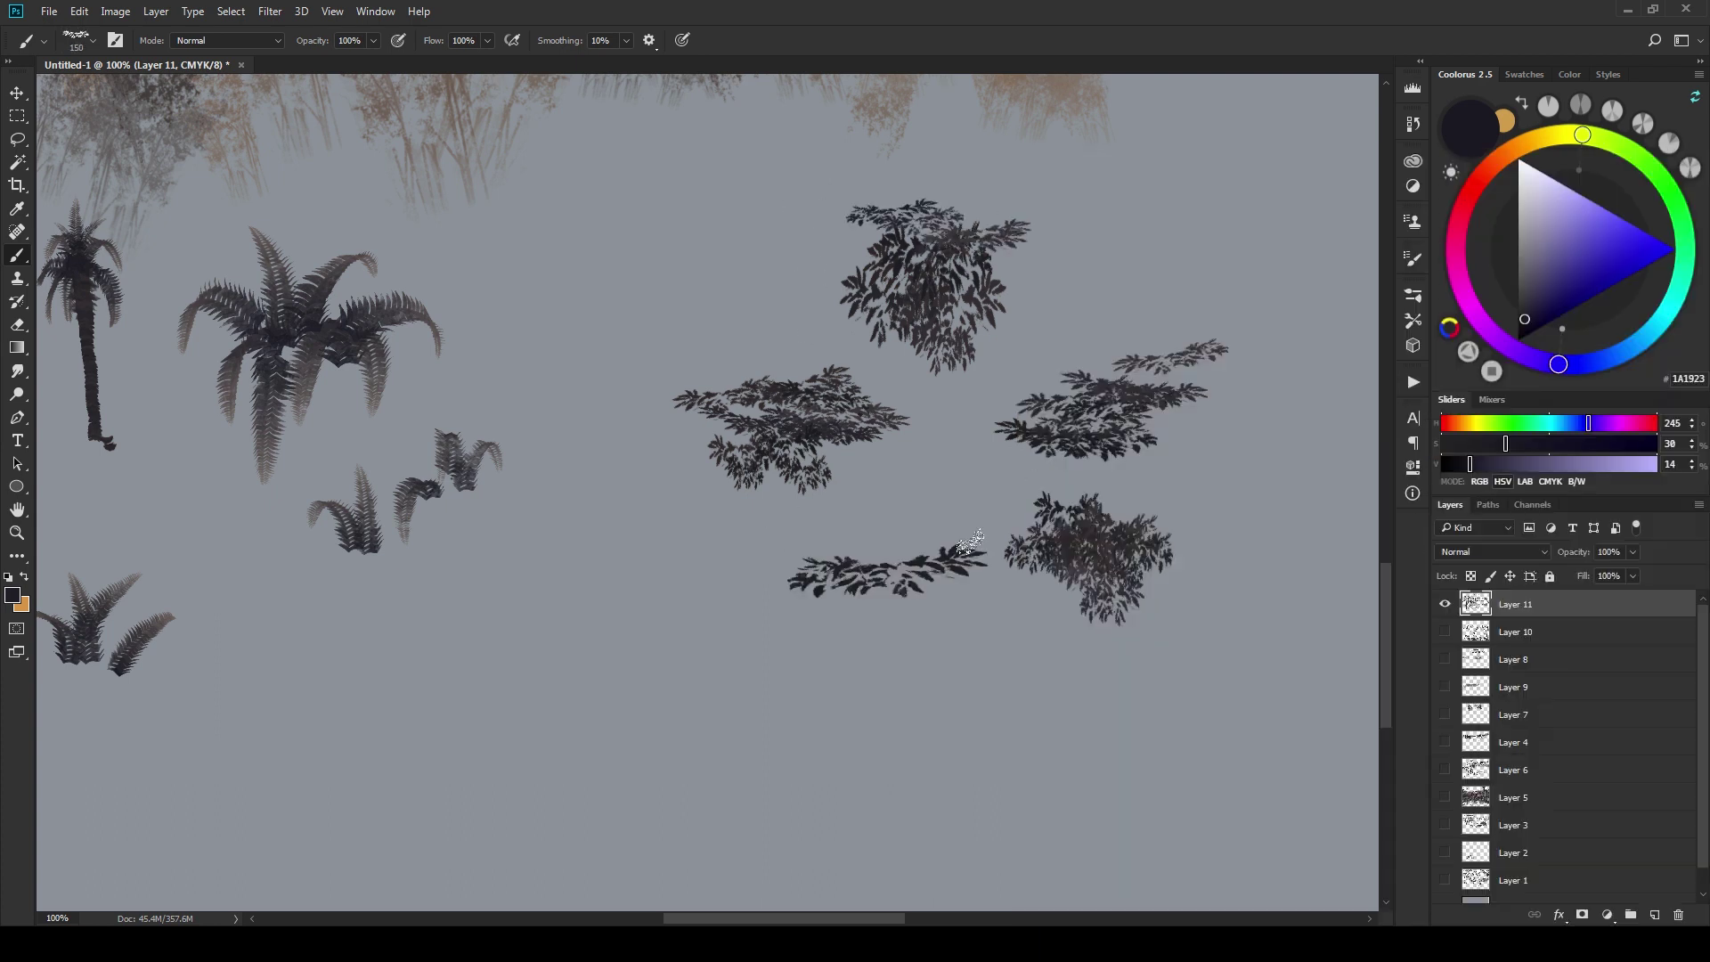
# - Choose the EE - Messy Foliage brush and paint a curved trunk down from the flat right-hand leaf cluster at 50 px
pyautogui.rightClick(988, 545)
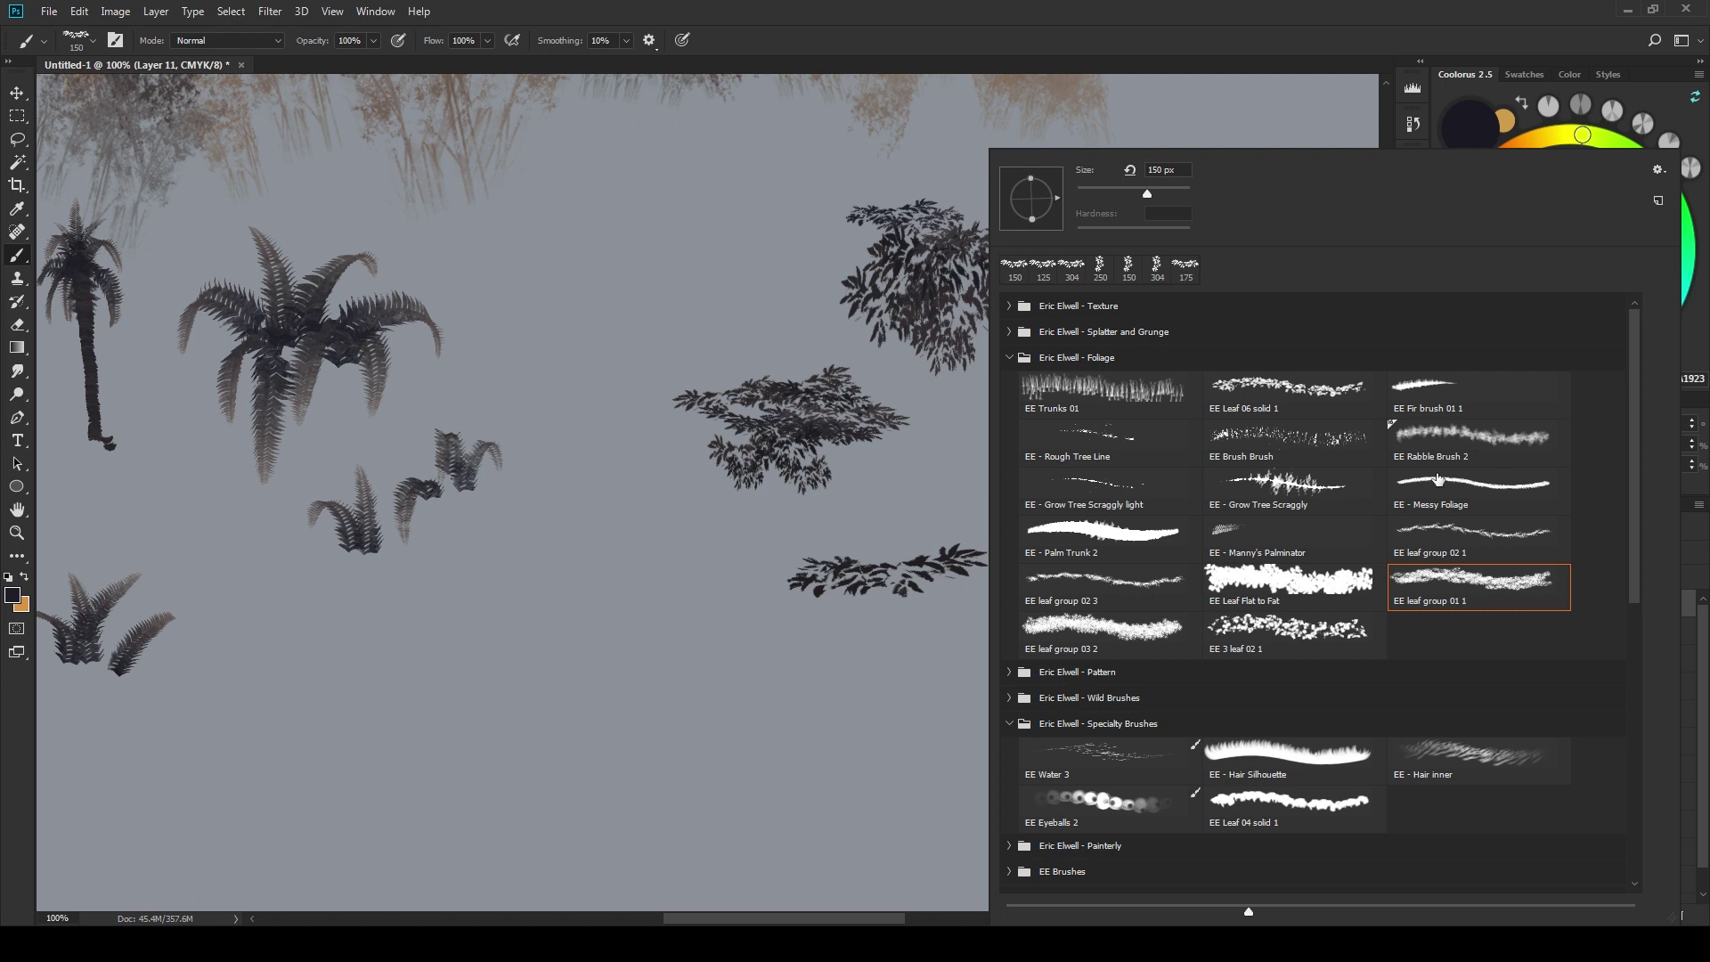
pyautogui.click(1442, 508)
pyautogui.click(1161, 35)
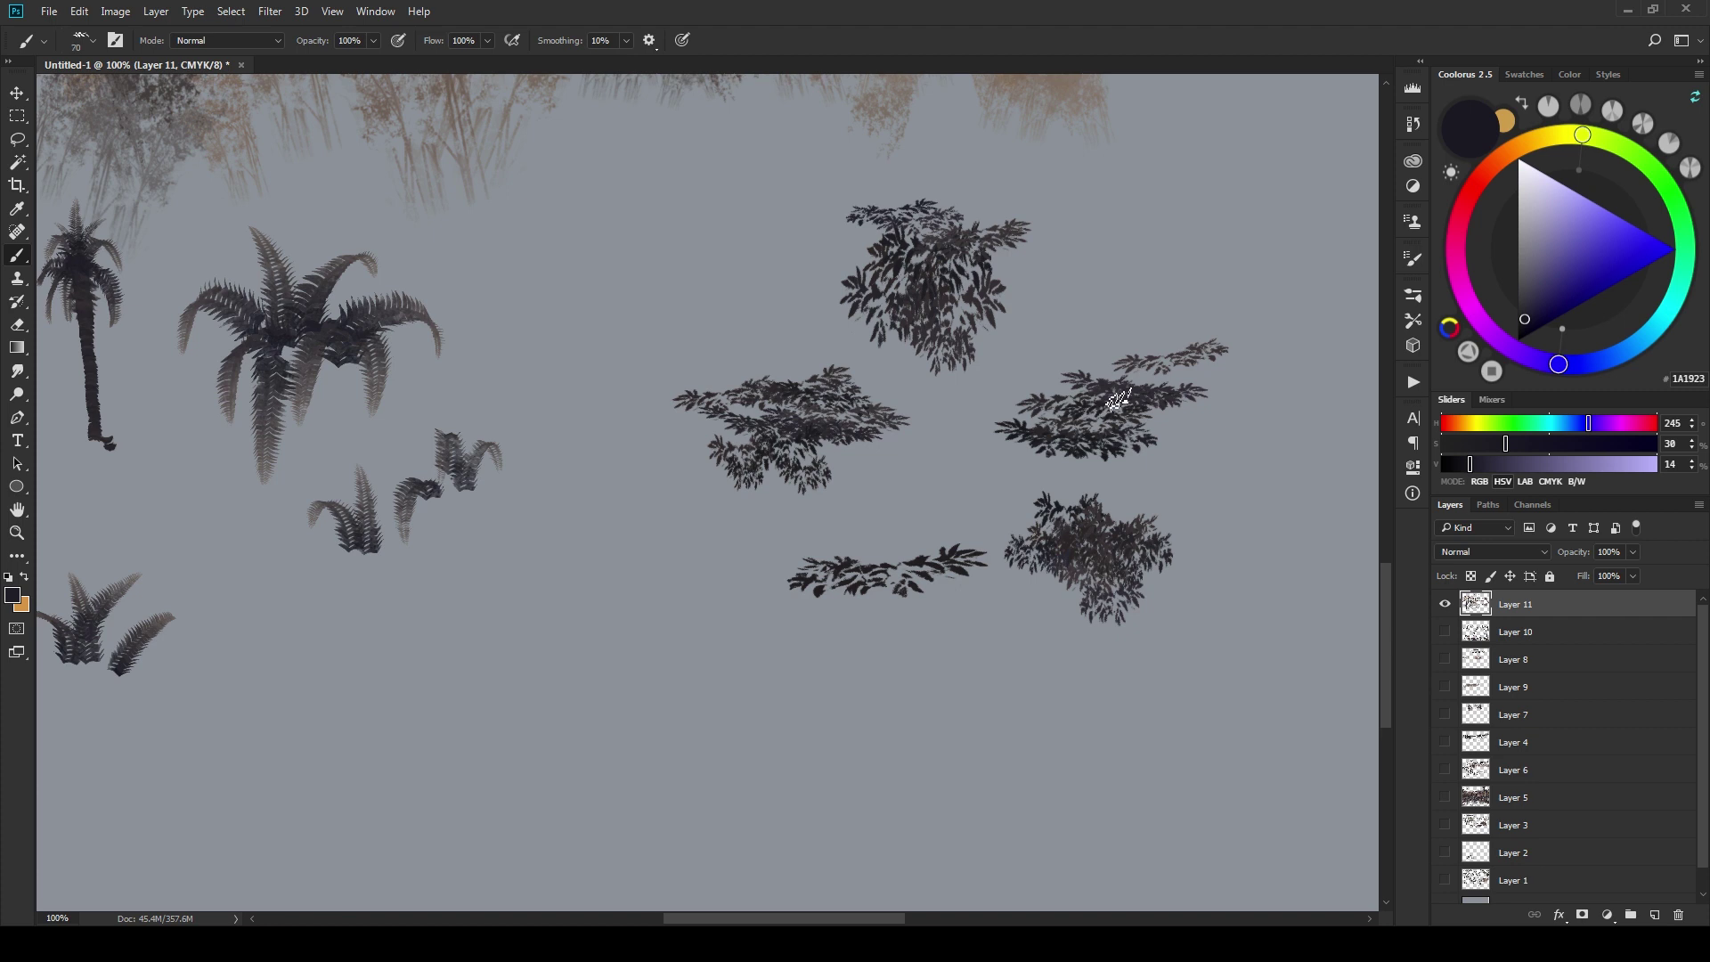
pyautogui.press('[')
pyautogui.press('[')
pyautogui.moveTo(1042, 455); pyautogui.dragTo(926, 780)
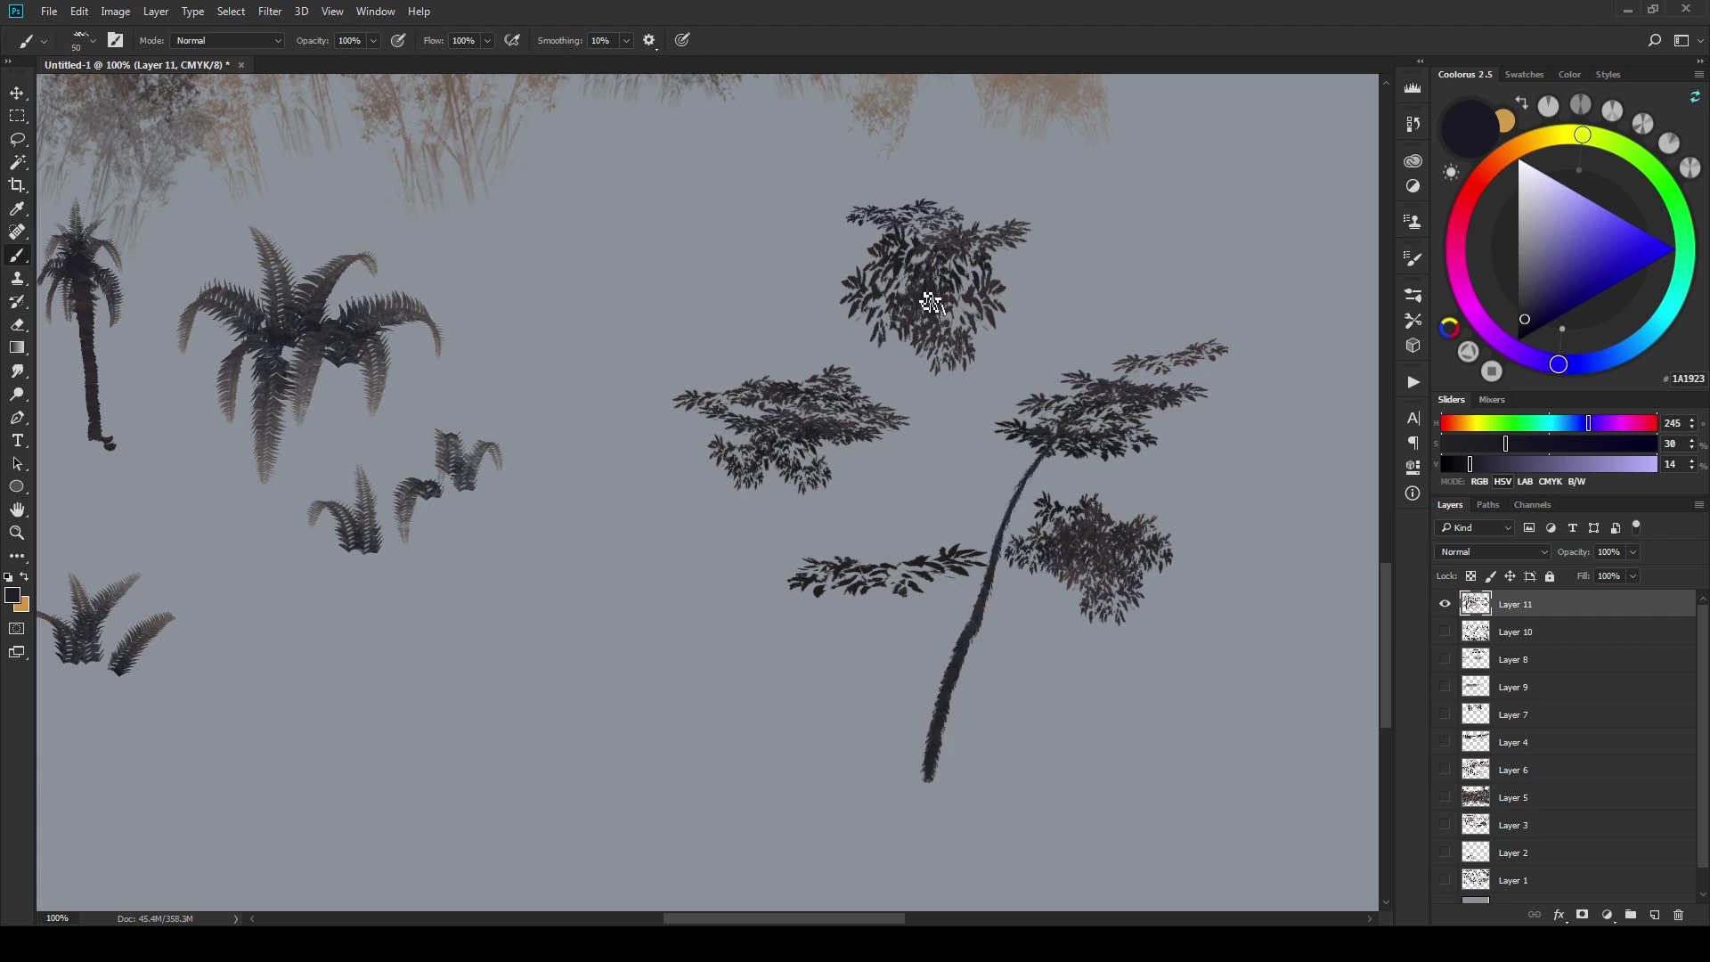
# - Paint thinner branches joining the uppermost clump, the lower right clump and the low leafy strip to the trunk
pyautogui.press('[')
pyautogui.moveTo(931, 303); pyautogui.dragTo(984, 605)
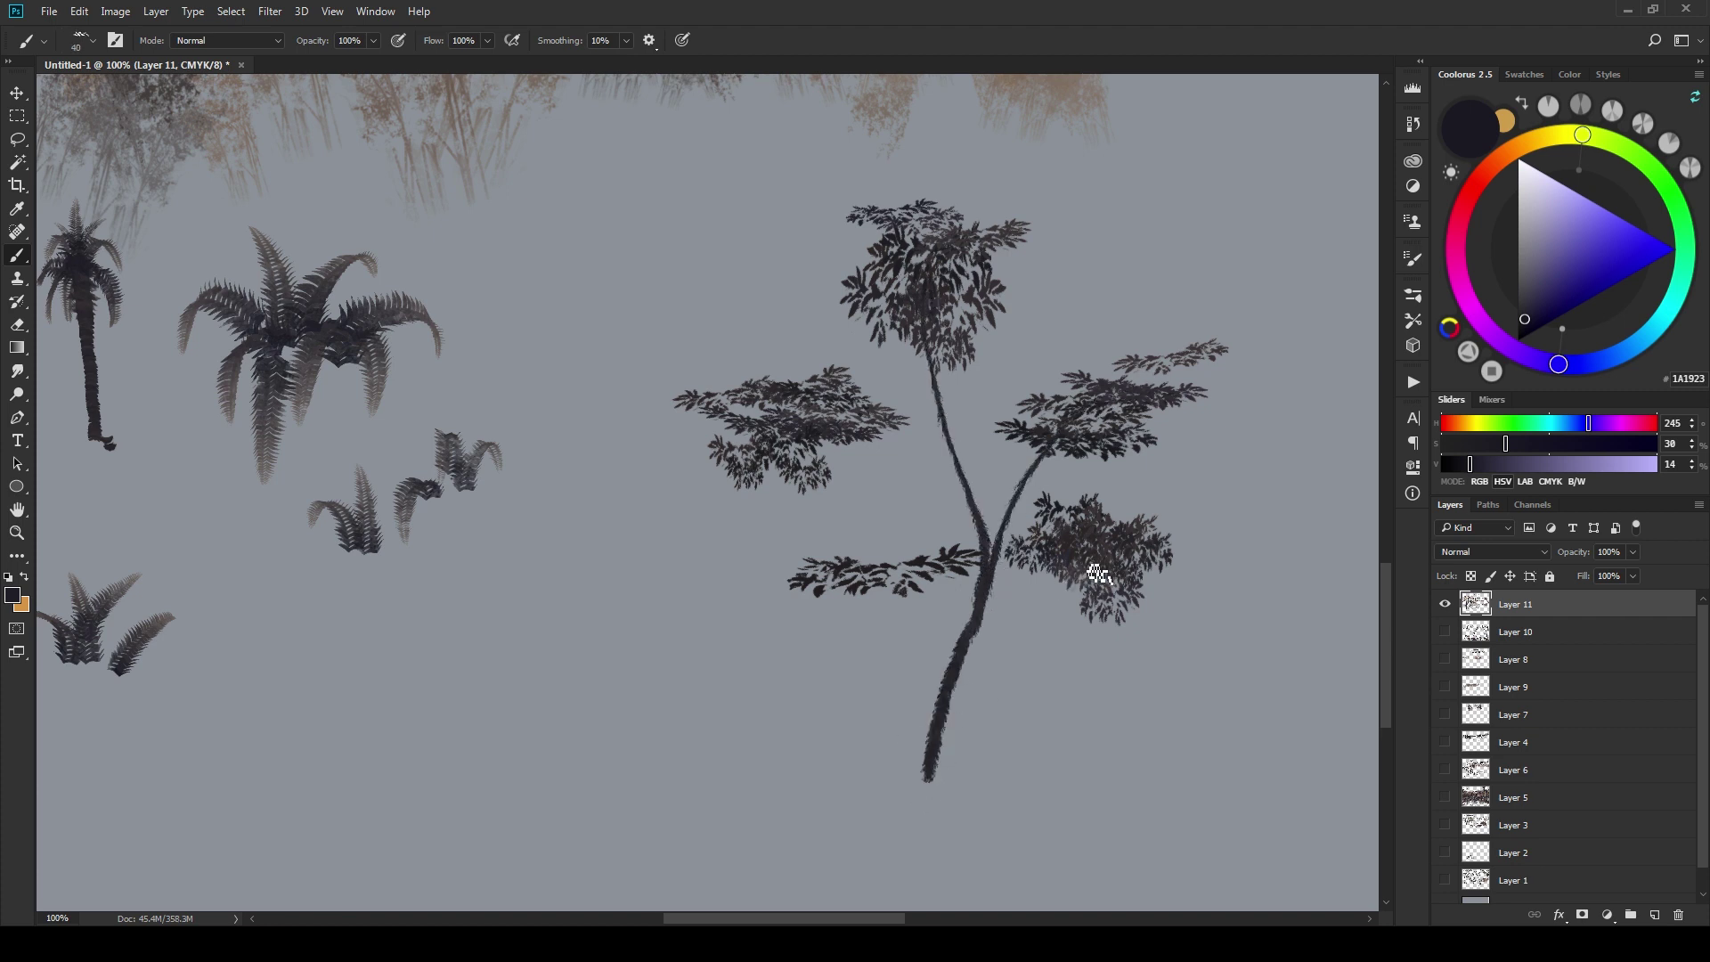
pyautogui.moveTo(1097, 575)
pyautogui.mouseDown()
pyautogui.moveTo(961, 679)
pyautogui.moveTo(939, 748)
pyautogui.mouseUp()
pyautogui.moveTo(916, 592)
pyautogui.mouseDown()
pyautogui.moveTo(957, 660)
pyautogui.moveTo(944, 611)
pyautogui.mouseUp()
pyautogui.press(']')
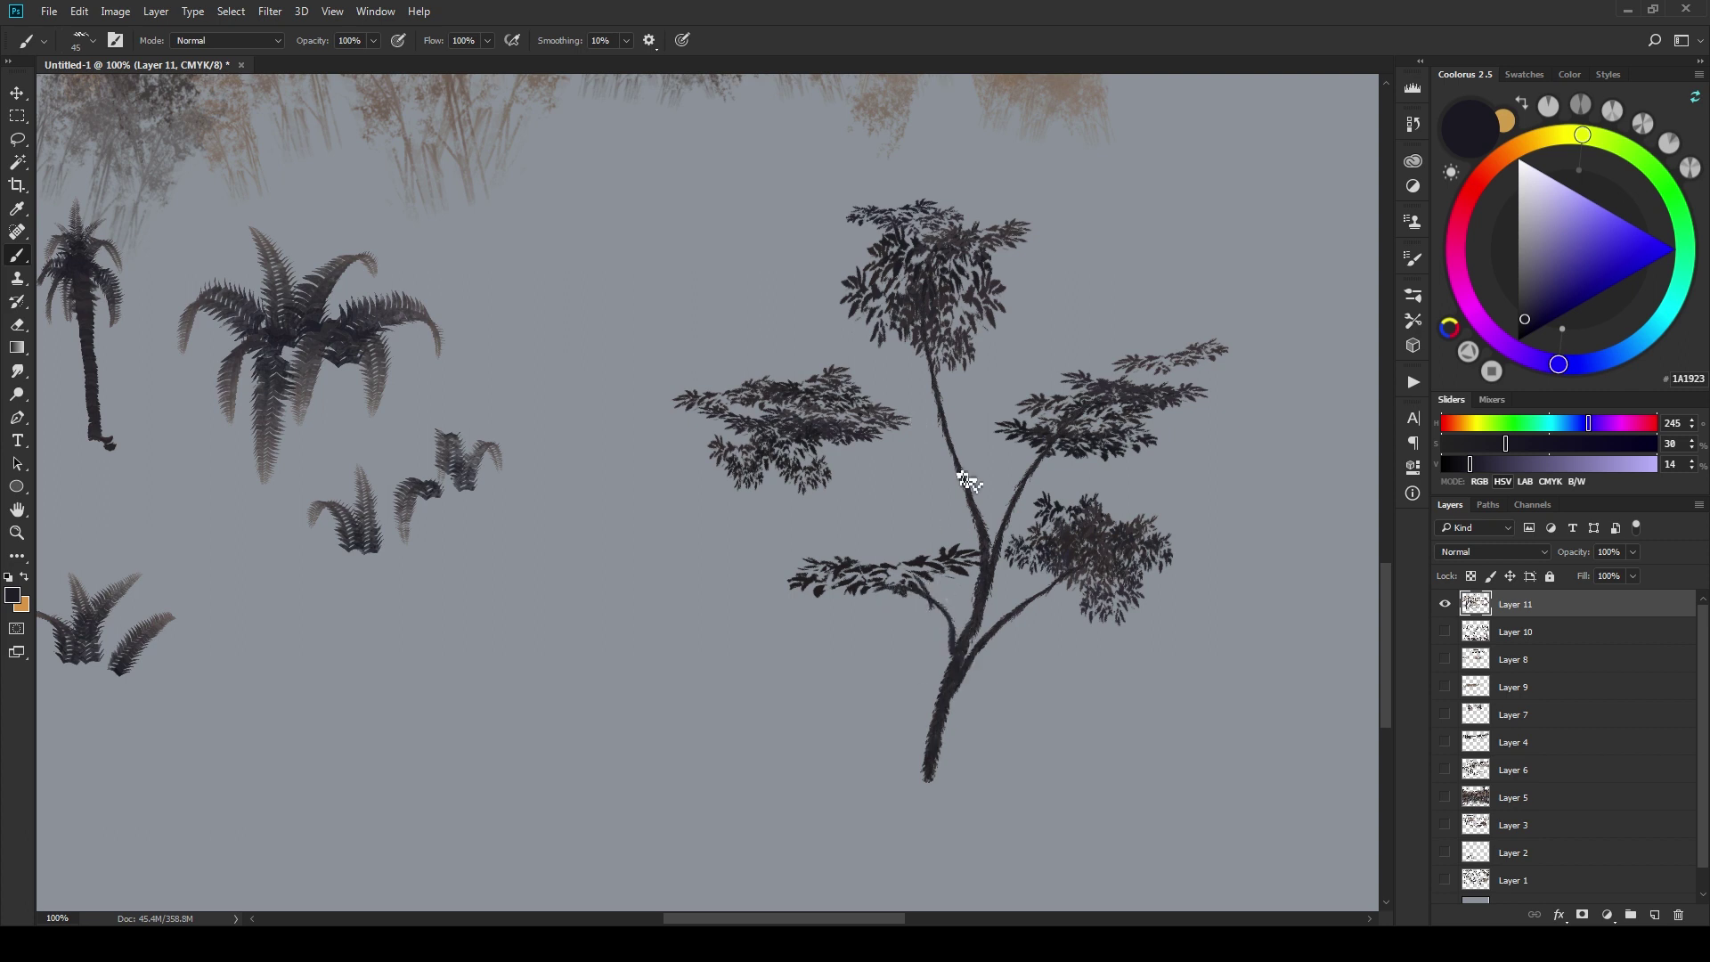
# - Paint a branch joining the flat left-hand leaf cluster to the trunk, widen the trunk base with roots and ground strokes, and refine upper branches at 35 px
pyautogui.moveTo(965, 480)
pyautogui.mouseDown()
pyautogui.moveTo(913, 438)
pyautogui.moveTo(819, 417)
pyautogui.mouseUp()
pyautogui.moveTo(940, 468)
pyautogui.mouseDown()
pyautogui.moveTo(995, 555)
pyautogui.moveTo(994, 595)
pyautogui.mouseUp()
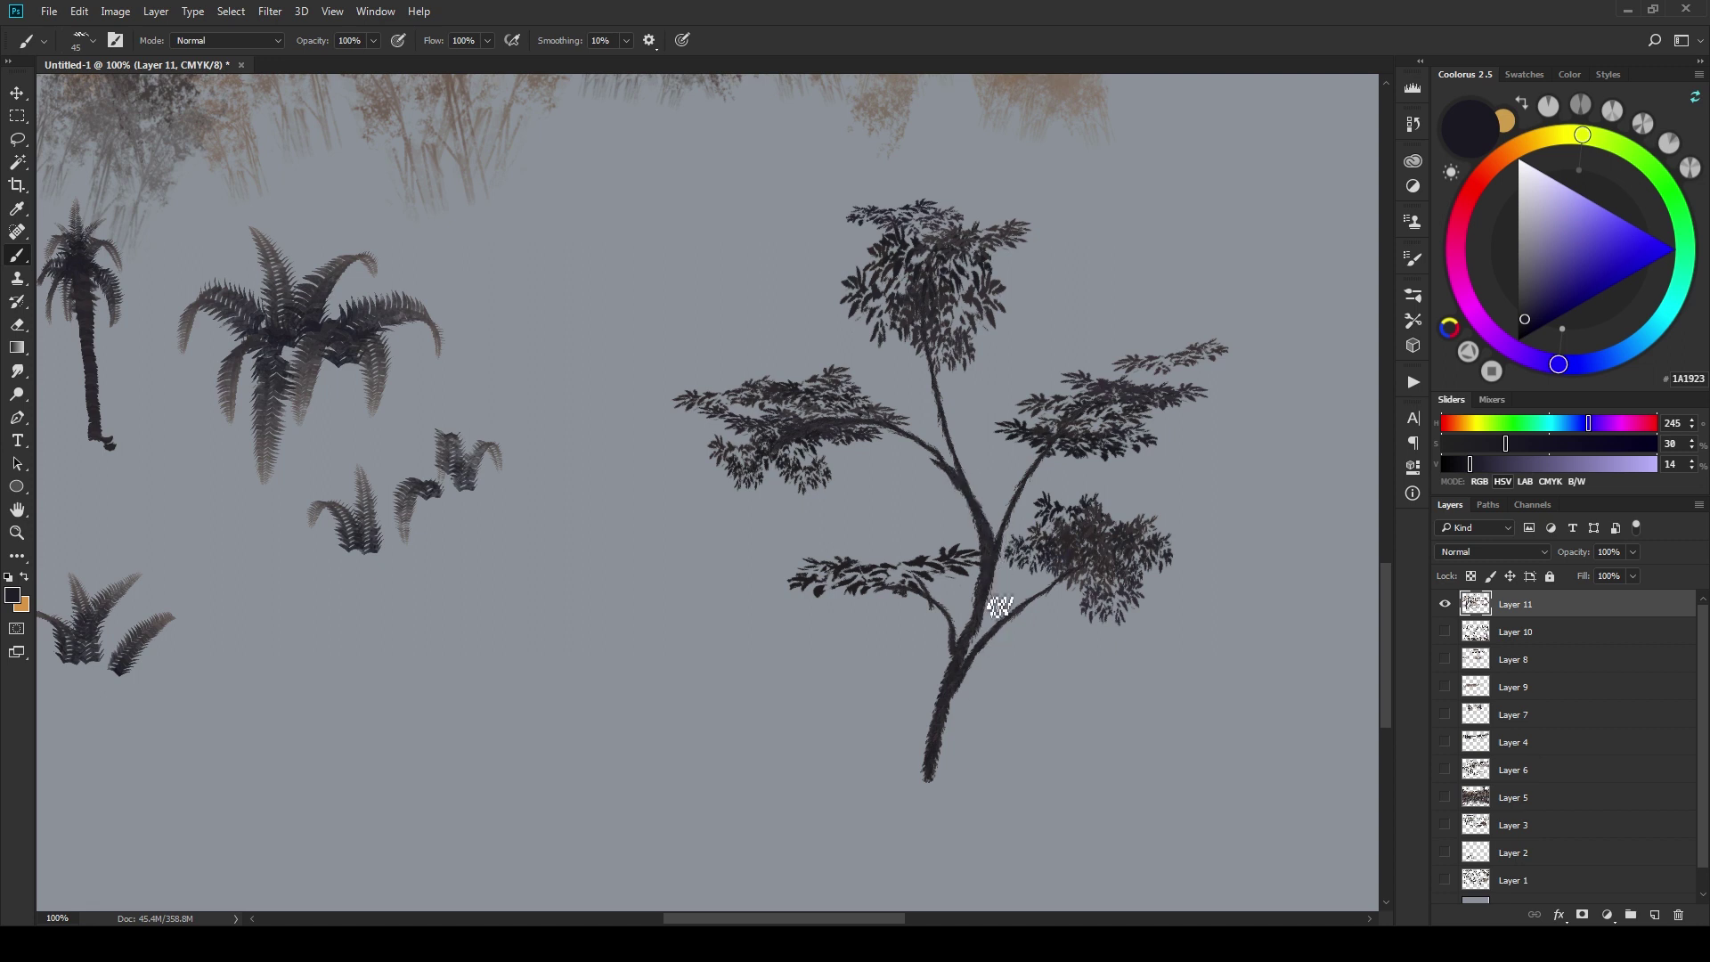
pyautogui.moveTo(980, 655)
pyautogui.mouseDown()
pyautogui.moveTo(929, 781)
pyautogui.moveTo(934, 697)
pyautogui.moveTo(925, 753)
pyautogui.moveTo(939, 690)
pyautogui.moveTo(939, 779)
pyautogui.moveTo(928, 735)
pyautogui.moveTo(953, 801)
pyautogui.moveTo(922, 788)
pyautogui.moveTo(956, 825)
pyautogui.moveTo(936, 839)
pyautogui.moveTo(1057, 837)
pyautogui.mouseUp()
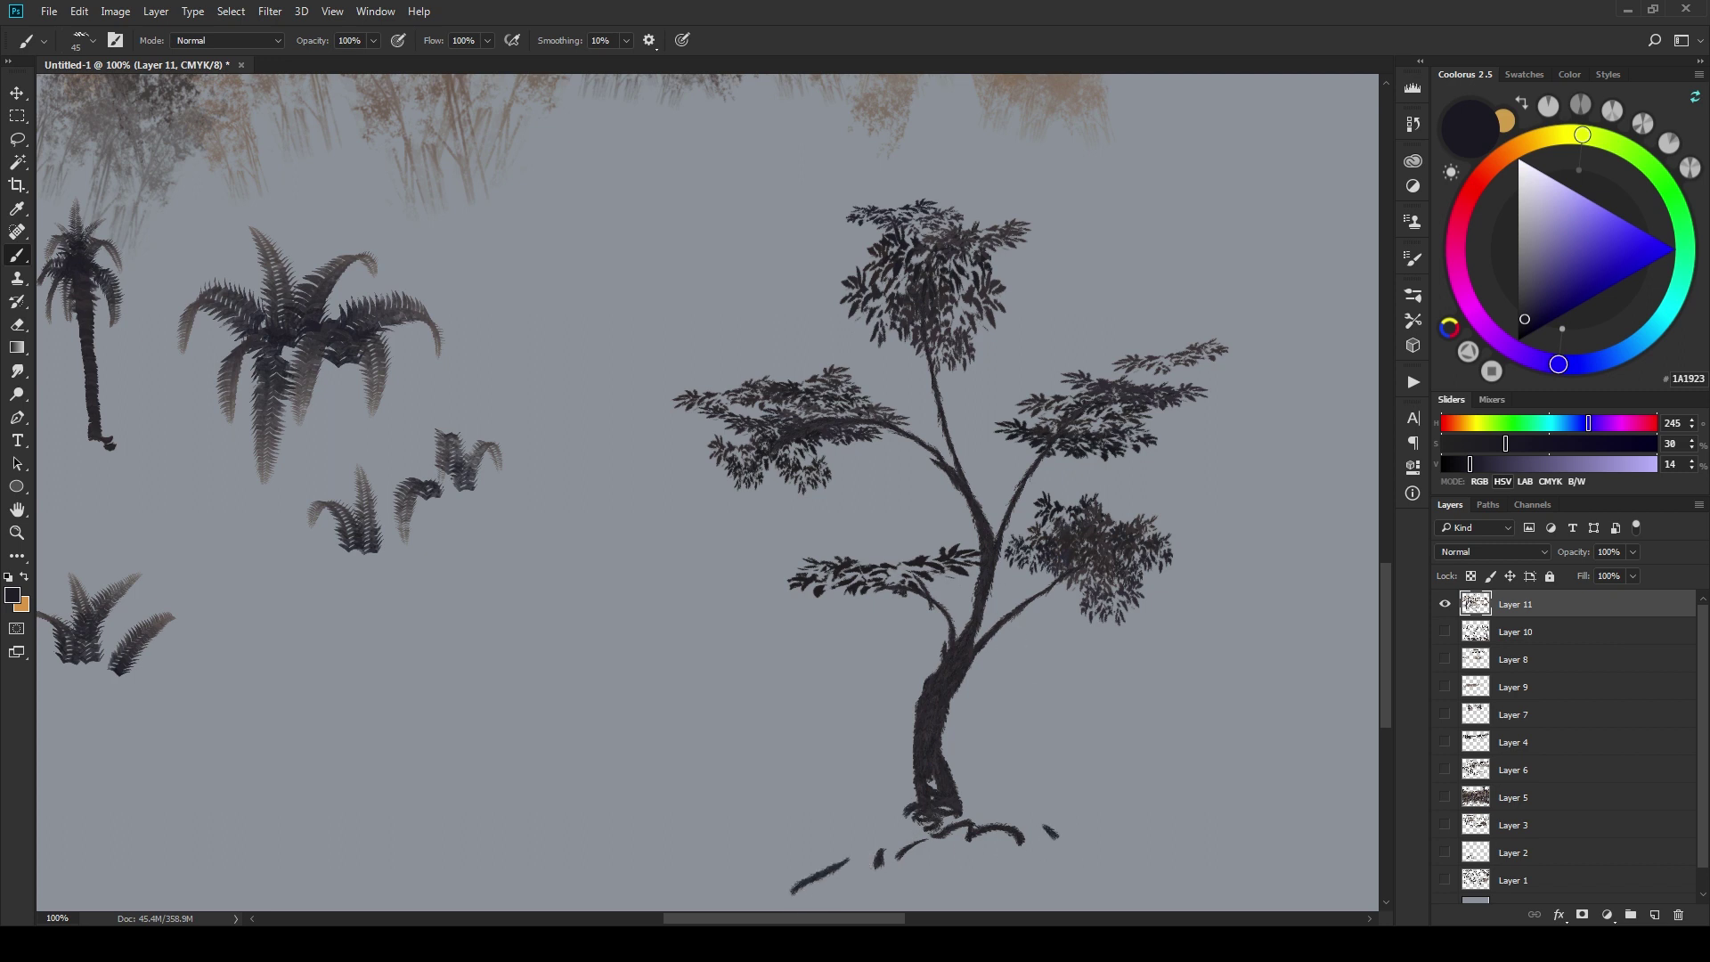
pyautogui.moveTo(958, 675)
pyautogui.mouseDown()
pyautogui.moveTo(992, 651)
pyautogui.moveTo(976, 651)
pyautogui.moveTo(981, 667)
pyautogui.moveTo(1072, 583)
pyautogui.moveTo(1020, 538)
pyautogui.moveTo(1059, 471)
pyautogui.mouseUp()
pyautogui.press('[')
pyautogui.moveTo(1016, 527)
pyautogui.mouseDown()
pyautogui.moveTo(926, 415)
pyautogui.moveTo(954, 469)
pyautogui.moveTo(932, 358)
pyautogui.moveTo(949, 441)
pyautogui.mouseUp()
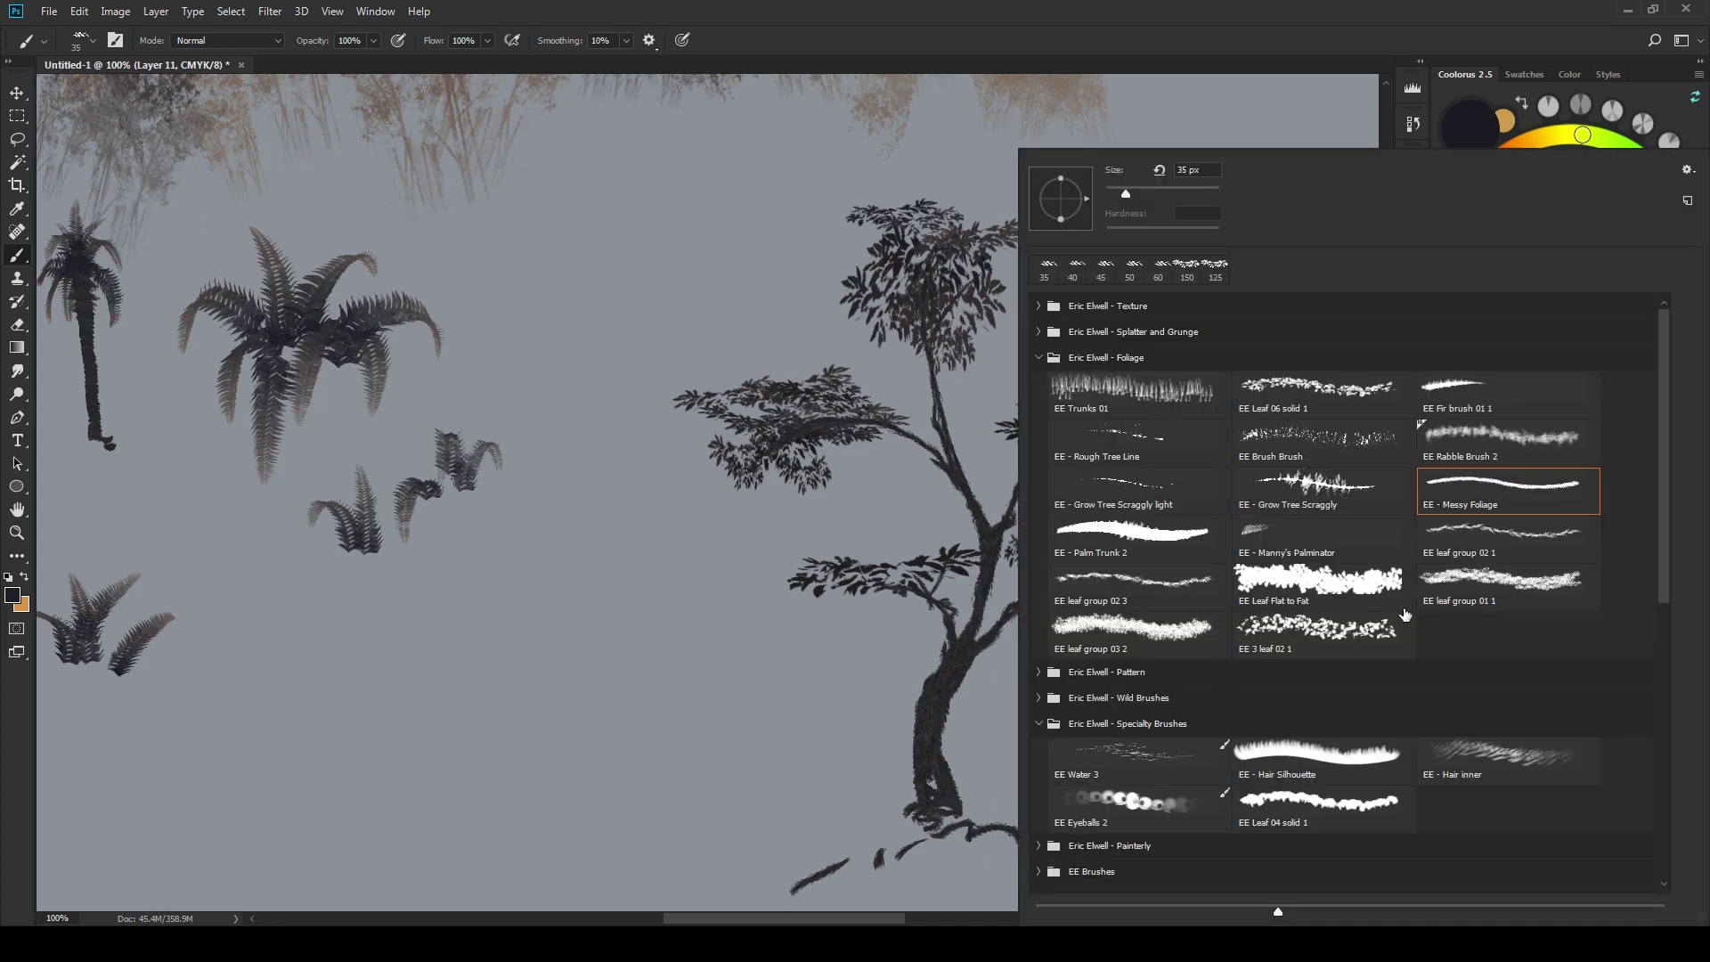
# - Choose the EE 3 leaf 02 1 brush and scatter loose leaves around the low leafy strip at 35 px
pyautogui.click(1283, 648)
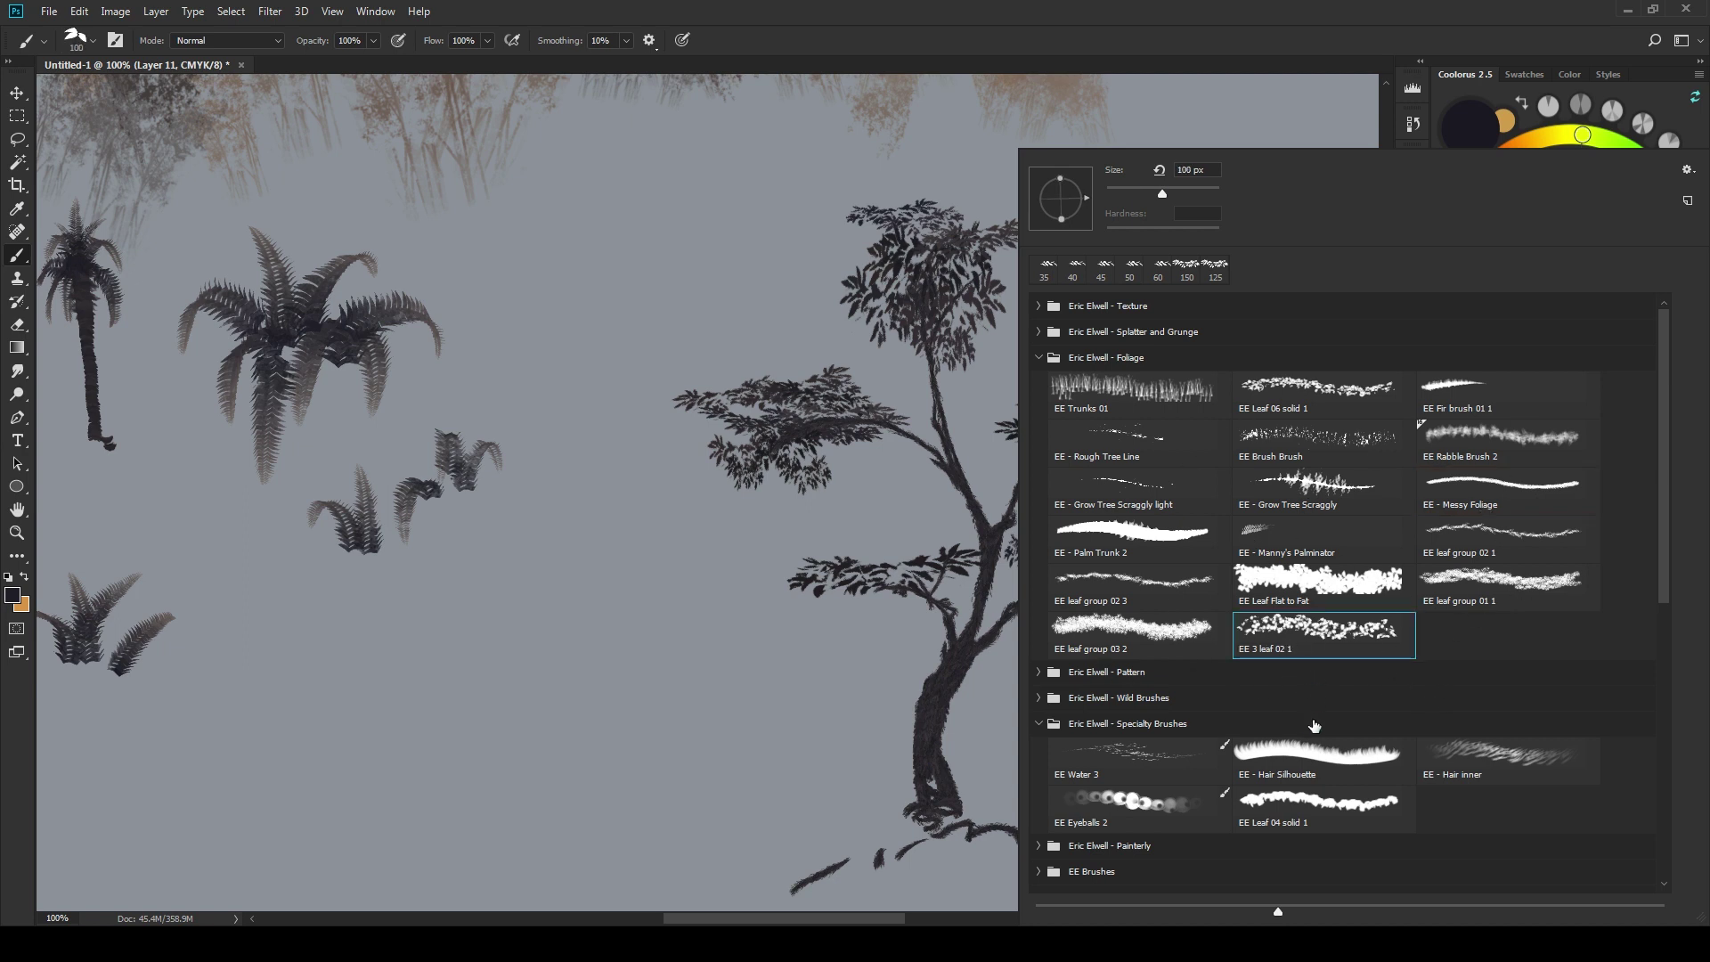
pyautogui.click(824, 586)
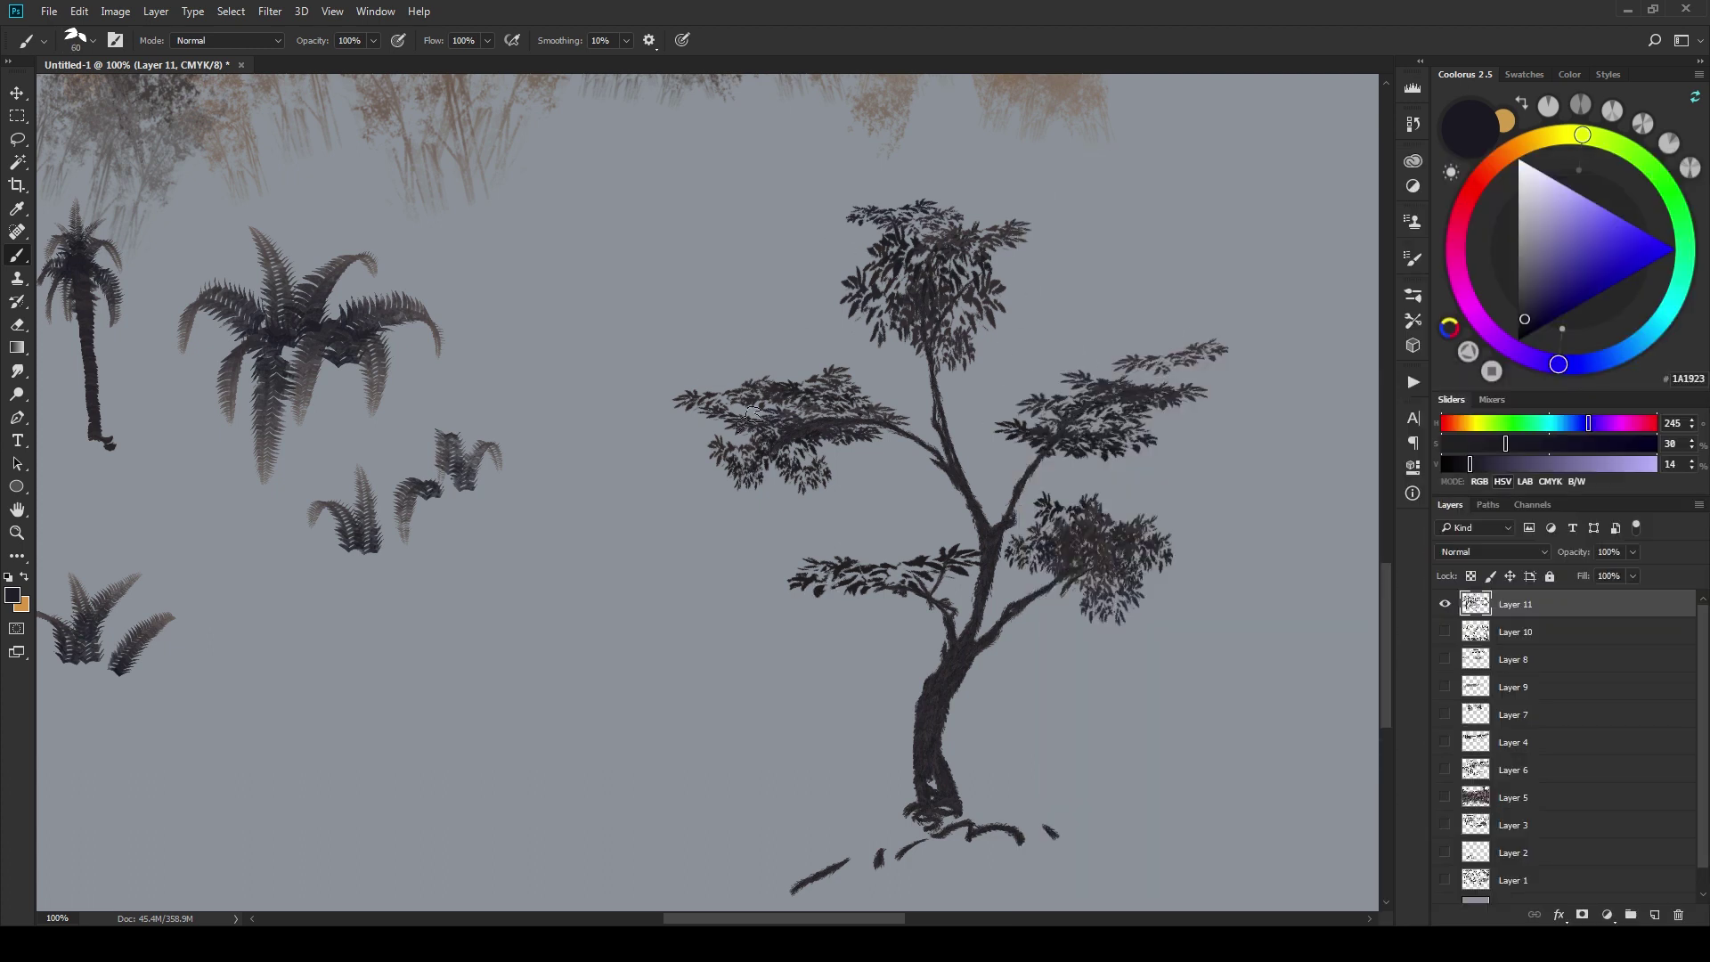
pyautogui.press('[')
pyautogui.press('[')
pyautogui.moveTo(850, 569)
pyautogui.mouseDown()
pyautogui.moveTo(927, 559)
pyautogui.moveTo(826, 554)
pyautogui.moveTo(796, 588)
pyautogui.mouseUp()
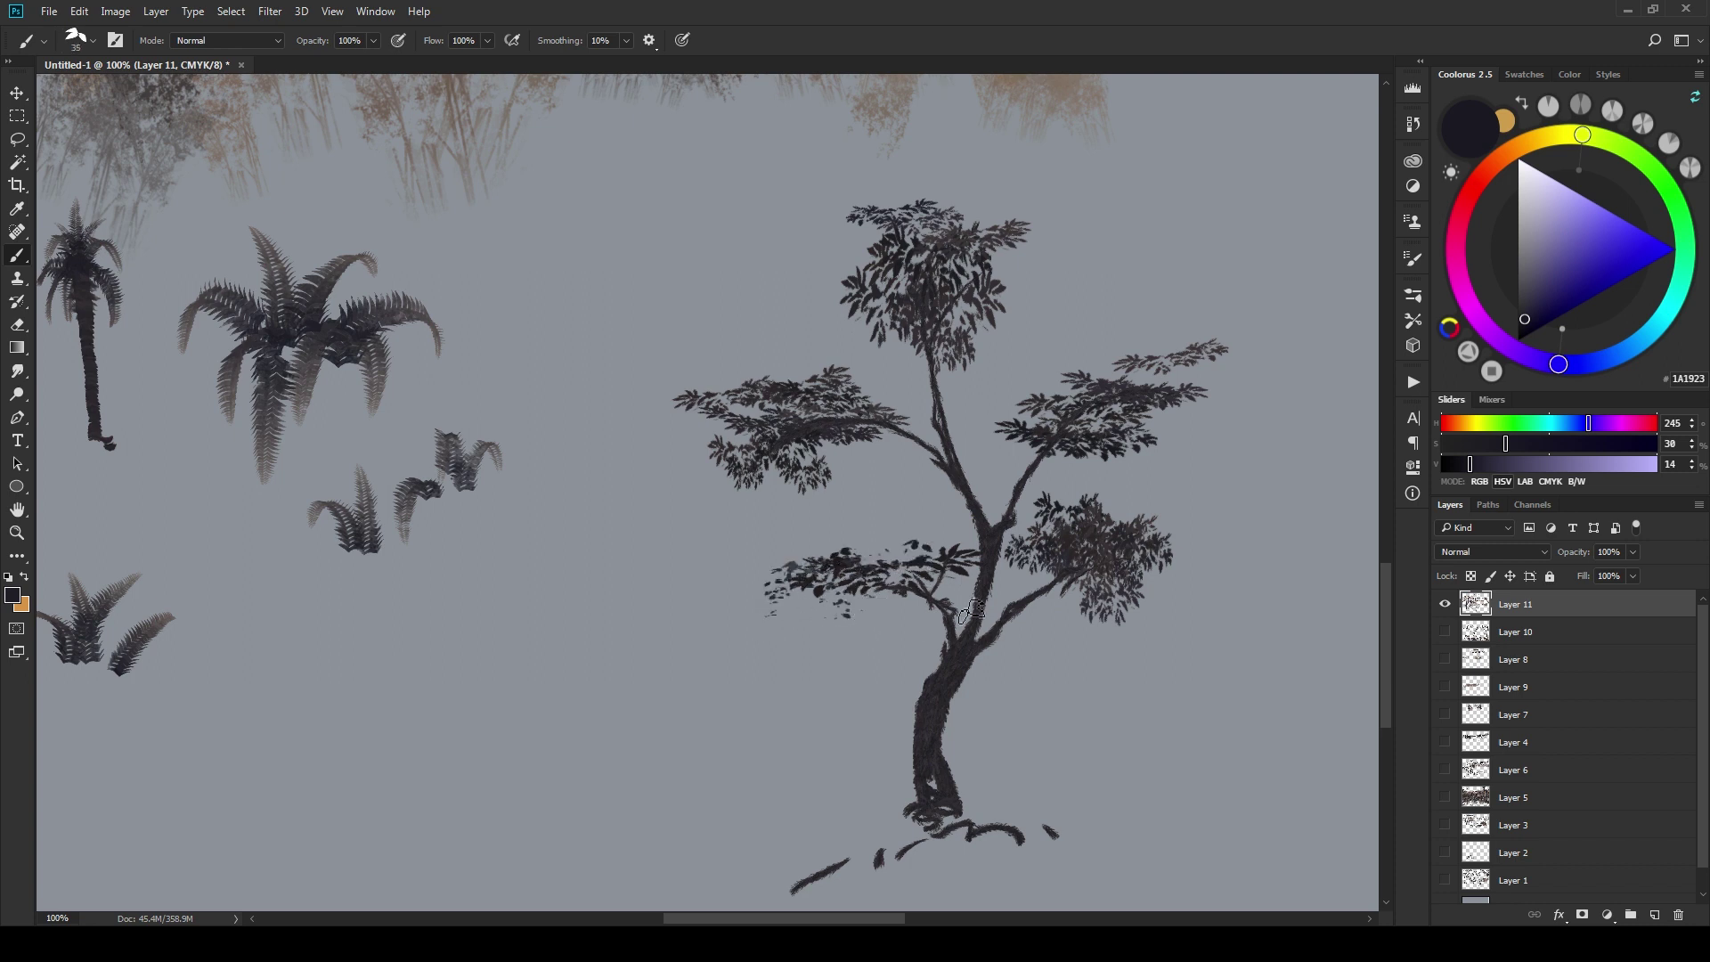
# - Scatter small loose leaves along the outer and lower edges of the flat left-hand leaf cluster at 25 px
pyautogui.rightClick(997, 640)
pyautogui.click(1283, 640)
pyautogui.click(787, 547)
pyautogui.moveTo(719, 412); pyautogui.dragTo(657, 410)
pyautogui.moveTo(720, 464)
pyautogui.mouseDown()
pyautogui.moveTo(826, 382)
pyautogui.moveTo(795, 378)
pyautogui.moveTo(772, 432)
pyautogui.moveTo(831, 445)
pyautogui.moveTo(794, 454)
pyautogui.moveTo(798, 467)
pyautogui.moveTo(822, 442)
pyautogui.moveTo(785, 488)
pyautogui.mouseUp()
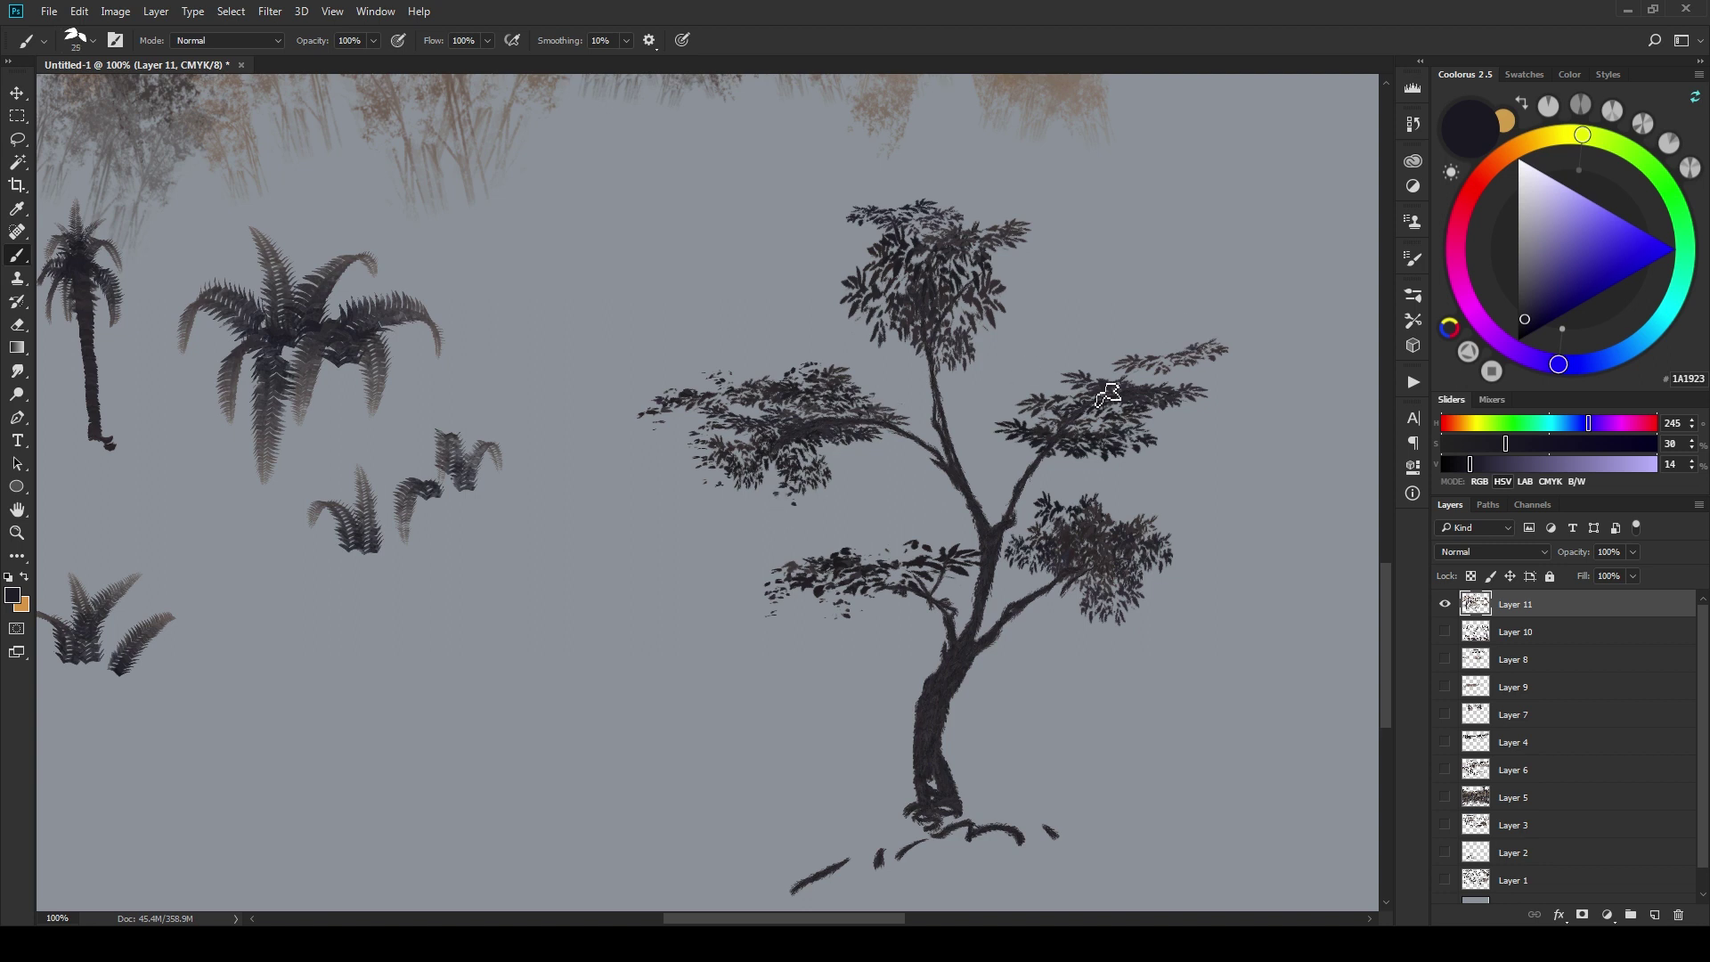
# - Scatter small loose leaves around the tip and inner edge of the flat right-hand leaf cluster
pyautogui.press(']')
pyautogui.moveTo(1156, 342)
pyautogui.mouseDown()
pyautogui.moveTo(1198, 308)
pyautogui.moveTo(1230, 319)
pyautogui.mouseUp()
pyautogui.press('[')
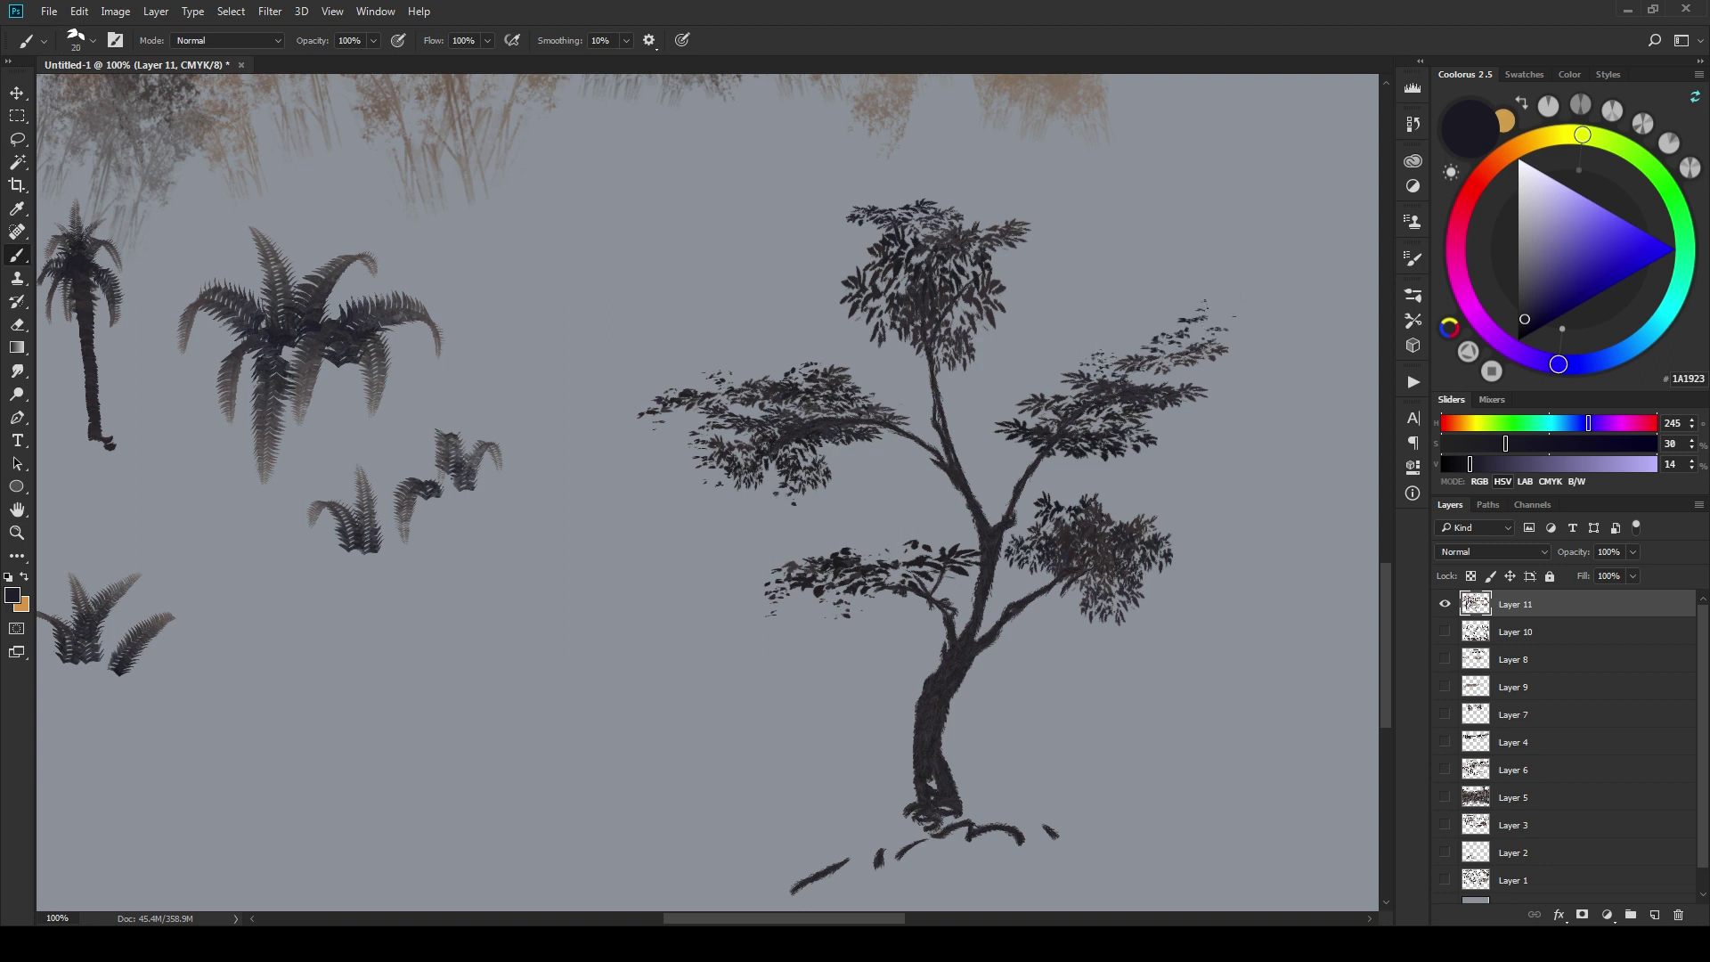
pyautogui.press(']')
pyautogui.moveTo(991, 444); pyautogui.dragTo(997, 453)
# - Enlarge the brush to 40 px and paint loose leaves over the outer edge of the lower right clump
pyautogui.press(']')
pyautogui.press(']')
pyautogui.press(']')
pyautogui.moveTo(1190, 575)
pyautogui.mouseDown()
pyautogui.moveTo(1194, 588)
pyautogui.moveTo(1176, 534)
pyautogui.moveTo(1121, 521)
pyautogui.moveTo(1150, 537)
pyautogui.mouseUp()
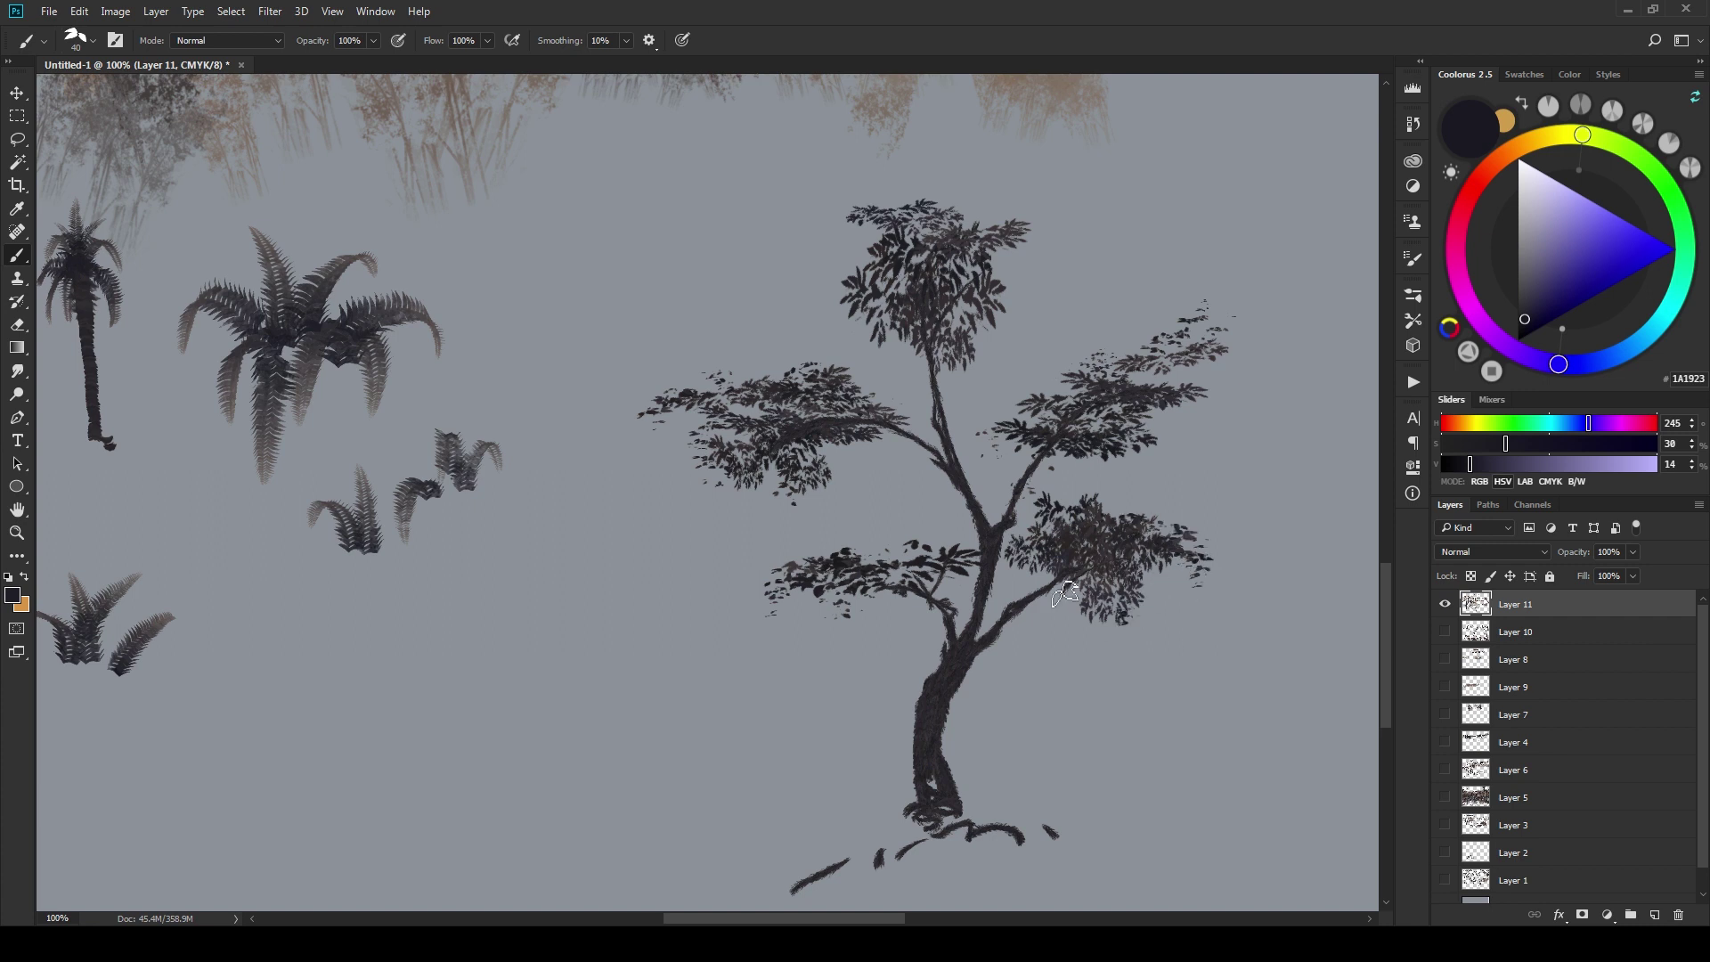
# - Scatter loose leaves in varied brush sizes around the top and sides of the uppermost clump
pyautogui.moveTo(891, 207); pyautogui.dragTo(915, 191)
pyautogui.press('[')
pyautogui.moveTo(894, 259)
pyautogui.mouseDown()
pyautogui.moveTo(855, 249)
pyautogui.moveTo(893, 188)
pyautogui.moveTo(852, 204)
pyautogui.mouseUp()
pyautogui.click(820, 196)
pyautogui.moveTo(983, 207)
pyautogui.mouseDown()
pyautogui.moveTo(1034, 220)
pyautogui.moveTo(1005, 218)
pyautogui.moveTo(978, 248)
pyautogui.mouseUp()
pyautogui.press('[')
pyautogui.moveTo(898, 182)
pyautogui.mouseDown()
pyautogui.moveTo(915, 135)
pyautogui.moveTo(849, 167)
pyautogui.mouseUp()
pyautogui.press(']')
pyautogui.press(']')
pyautogui.press(']')
pyautogui.moveTo(982, 212)
pyautogui.mouseDown()
pyautogui.moveTo(988, 174)
pyautogui.moveTo(944, 197)
pyautogui.mouseUp()
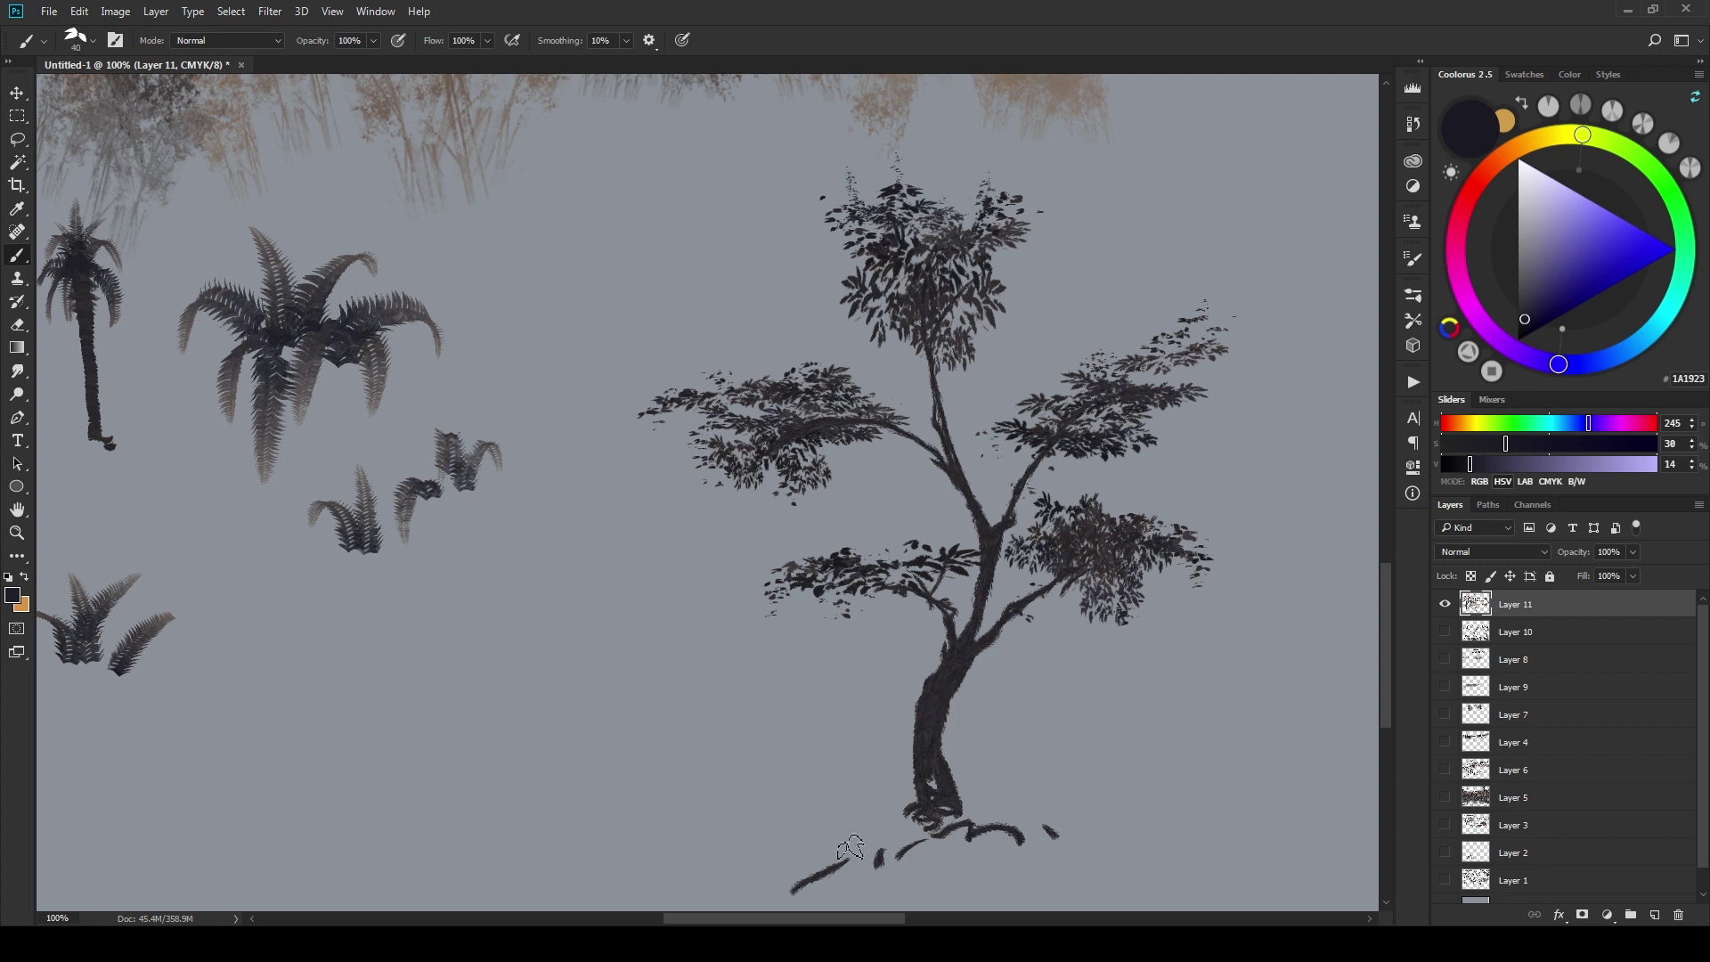
# - Scatter ground-cover leaves at 40 px along the slope and ground strokes on both sides of the trunk base
pyautogui.moveTo(869, 830); pyautogui.dragTo(829, 853)
pyautogui.hscroll(5, 917, 832)
pyautogui.press(']')
pyautogui.moveTo(579, 789); pyautogui.dragTo(525, 832)
pyautogui.scroll(-1, 978, 681)
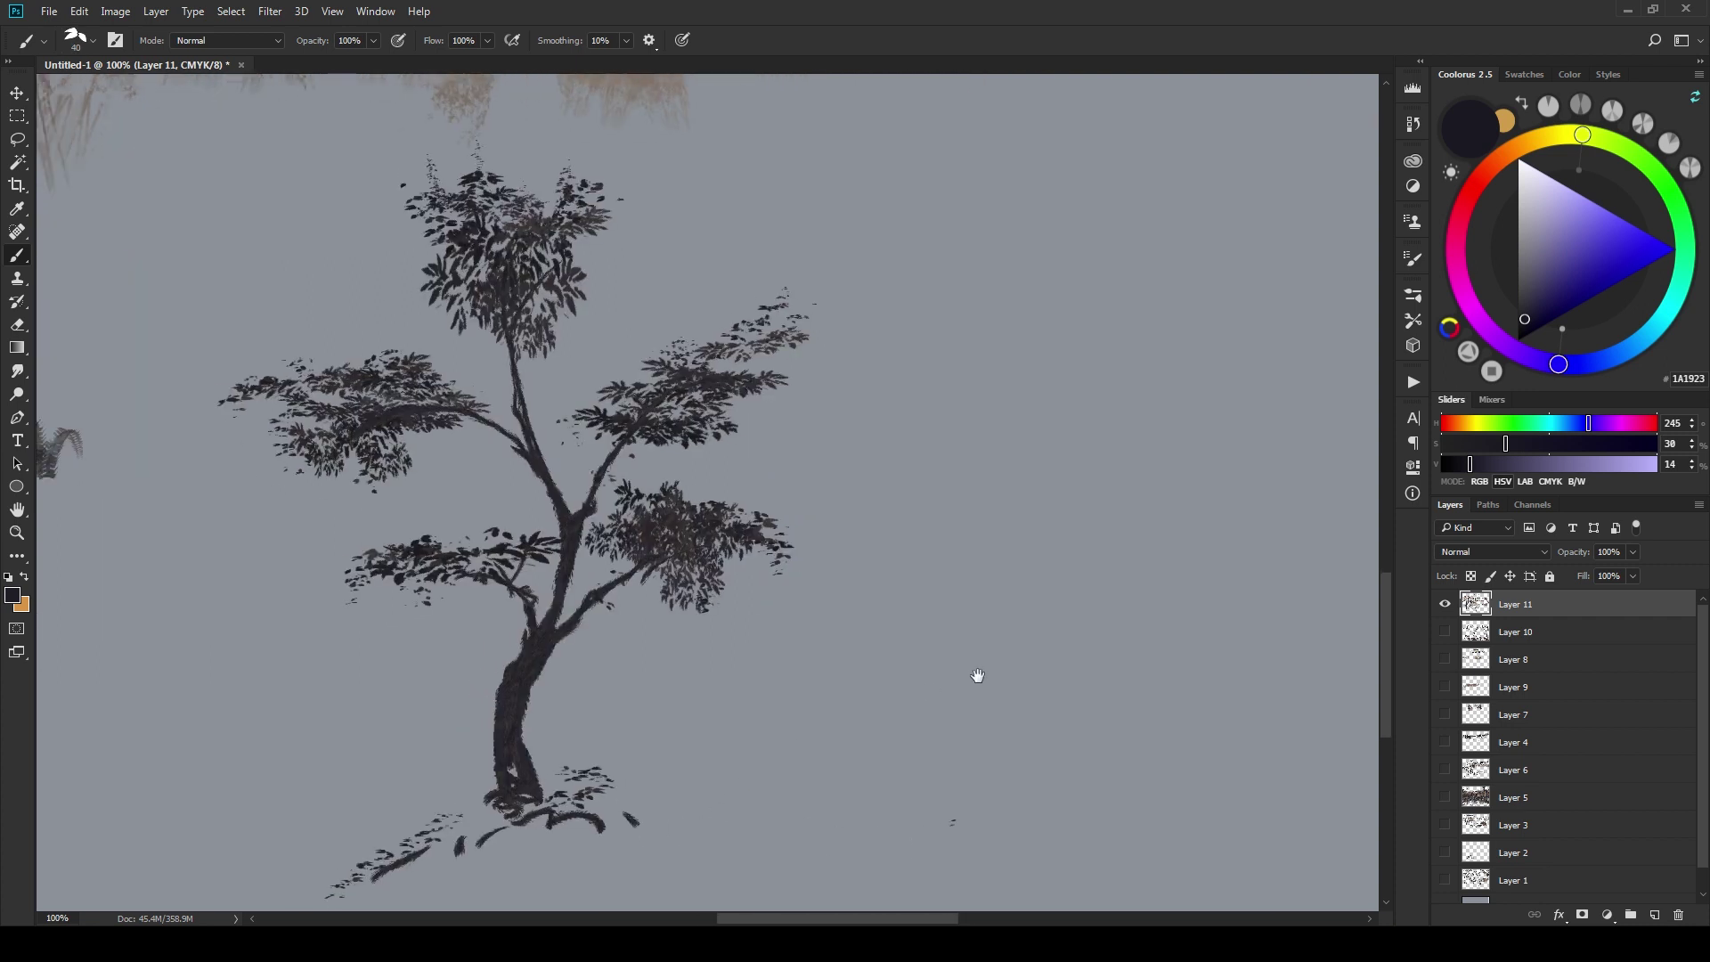
pyautogui.hscroll(-3, 875, 692)
pyautogui.moveTo(868, 691); pyautogui.dragTo(801, 713)
pyautogui.moveTo(682, 713)
pyautogui.mouseDown()
pyautogui.moveTo(655, 699)
pyautogui.moveTo(868, 708)
pyautogui.mouseUp()
pyautogui.moveTo(606, 770)
pyautogui.mouseDown()
pyautogui.moveTo(535, 810)
pyautogui.moveTo(828, 752)
pyautogui.mouseUp()
# - Extend the ground cover with larger leaves at 50 px below the slope, and add small patches to either side of the tree
pyautogui.press(']')
pyautogui.moveTo(566, 834)
pyautogui.mouseDown()
pyautogui.moveTo(696, 782)
pyautogui.moveTo(551, 766)
pyautogui.moveTo(399, 844)
pyautogui.moveTo(552, 791)
pyautogui.mouseUp()
pyautogui.press(']')
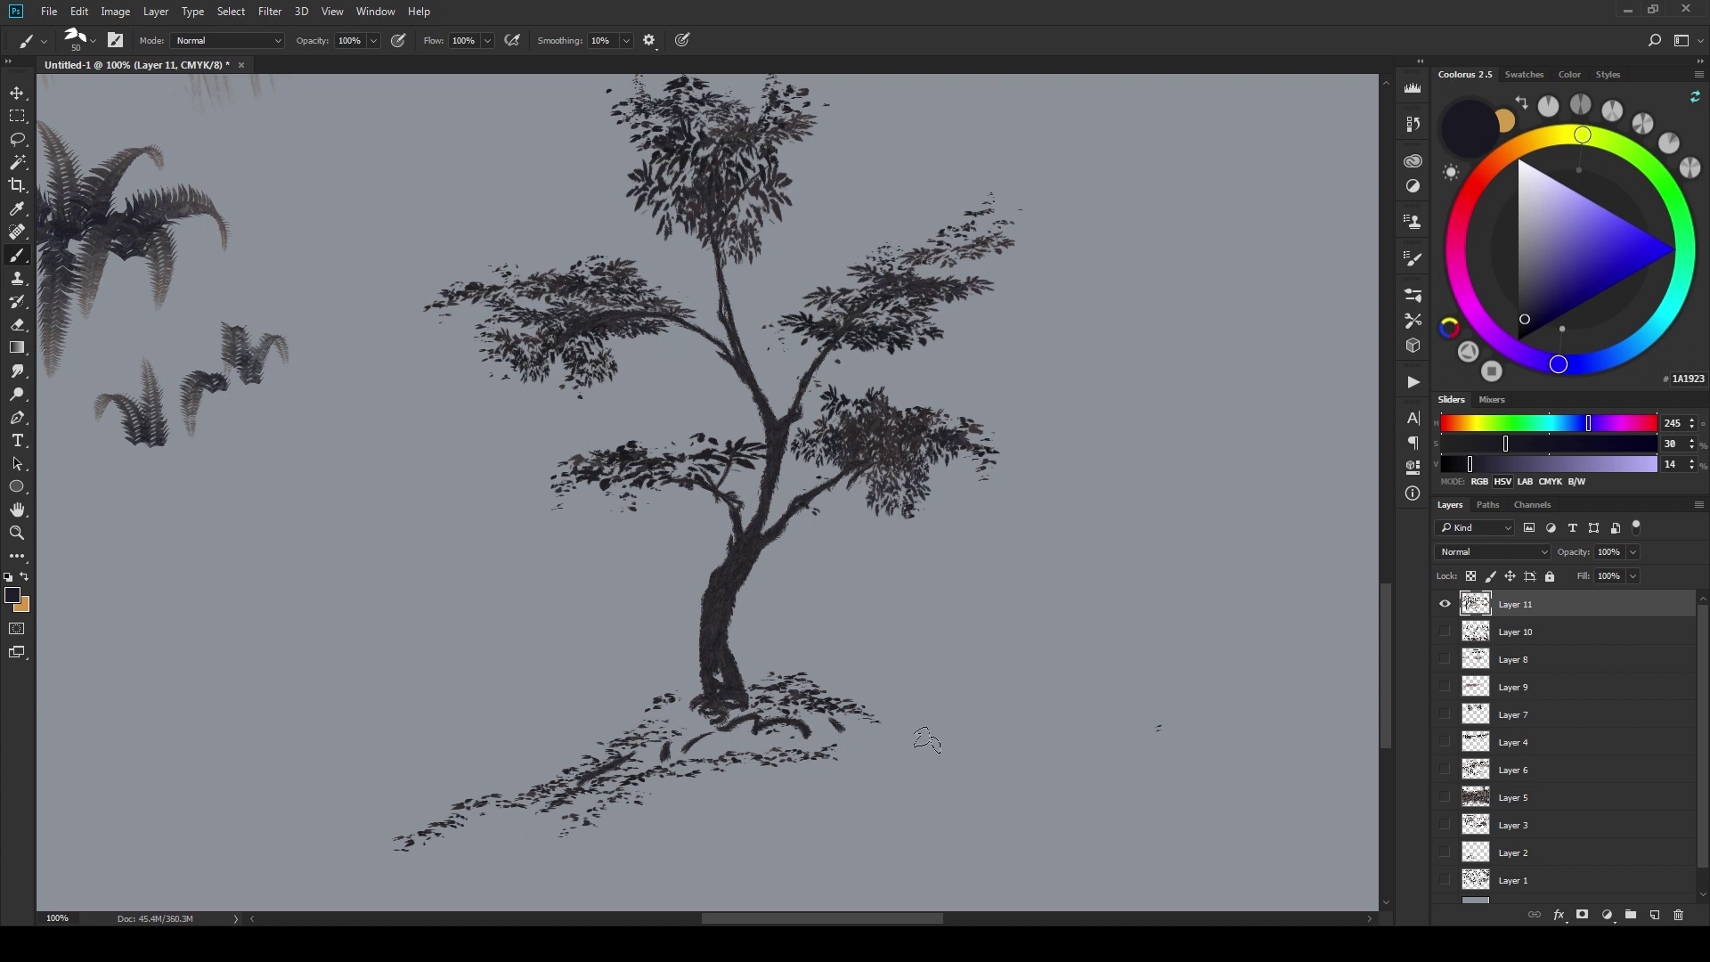
pyautogui.moveTo(926, 750); pyautogui.dragTo(979, 740)
pyautogui.press('[')
pyautogui.moveTo(610, 713); pyautogui.dragTo(548, 750)
# - Paint leaves at 50 px up the trunk and branches, and fill out the edges of the lower right clump and low leafy strip
pyautogui.moveTo(745, 694)
pyautogui.mouseDown()
pyautogui.moveTo(707, 585)
pyautogui.moveTo(772, 452)
pyautogui.moveTo(727, 298)
pyautogui.mouseUp()
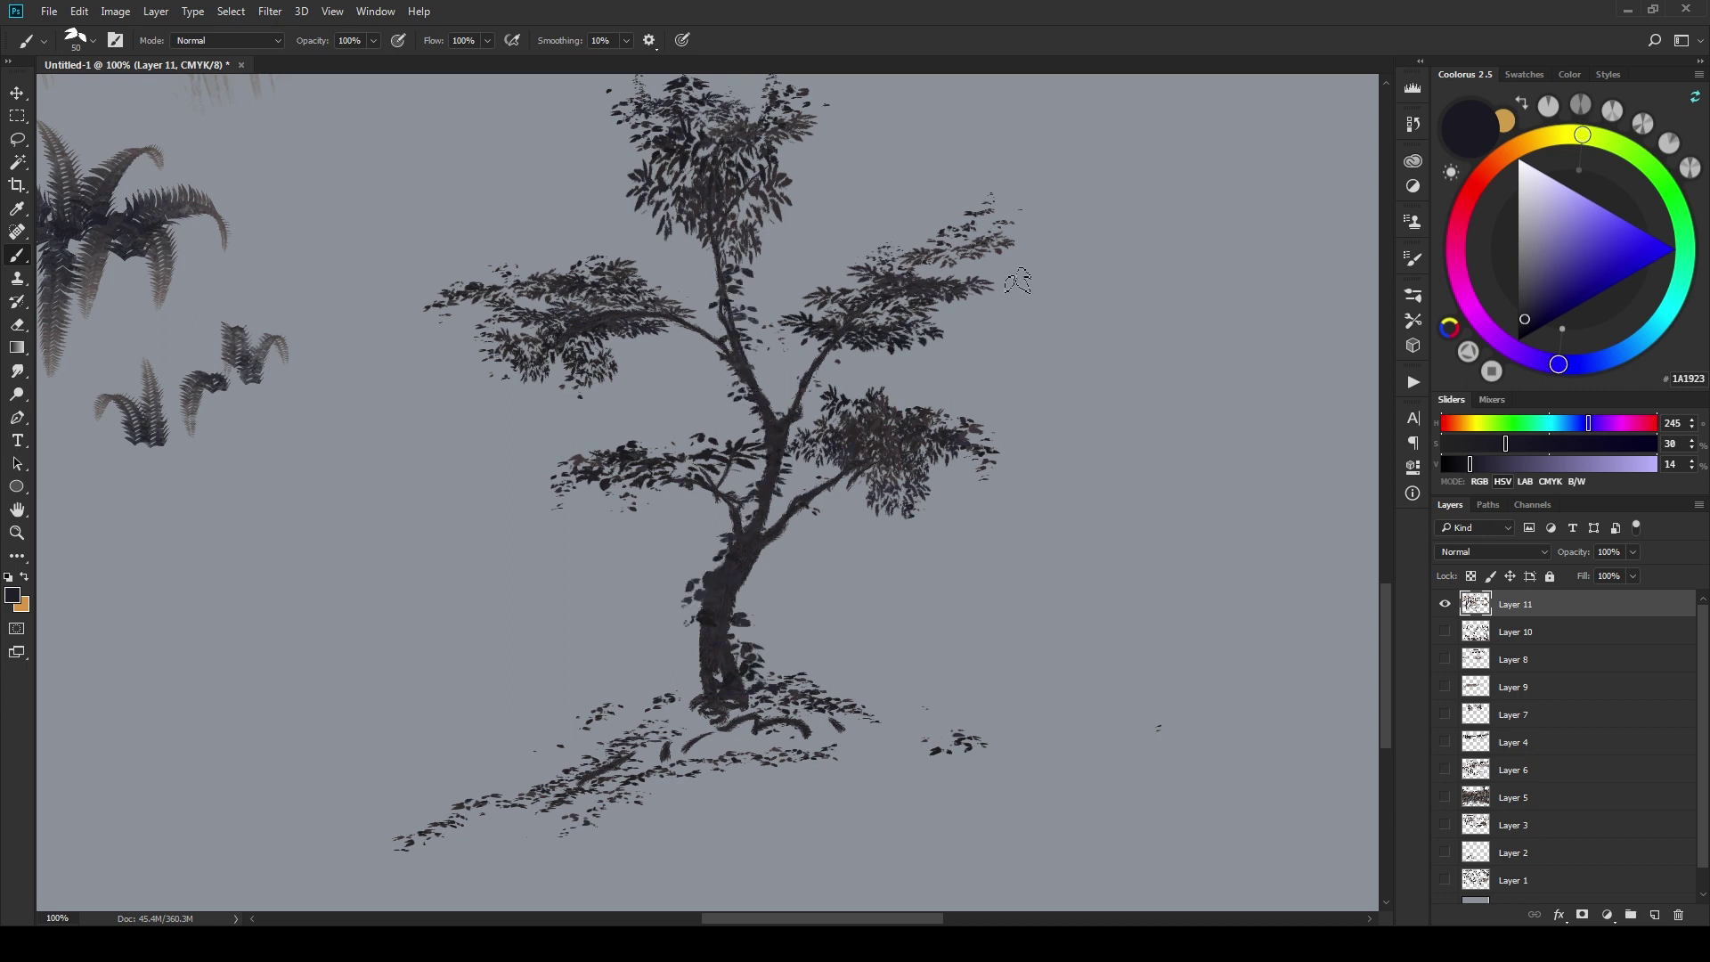
pyautogui.moveTo(989, 322); pyautogui.dragTo(1132, 471)
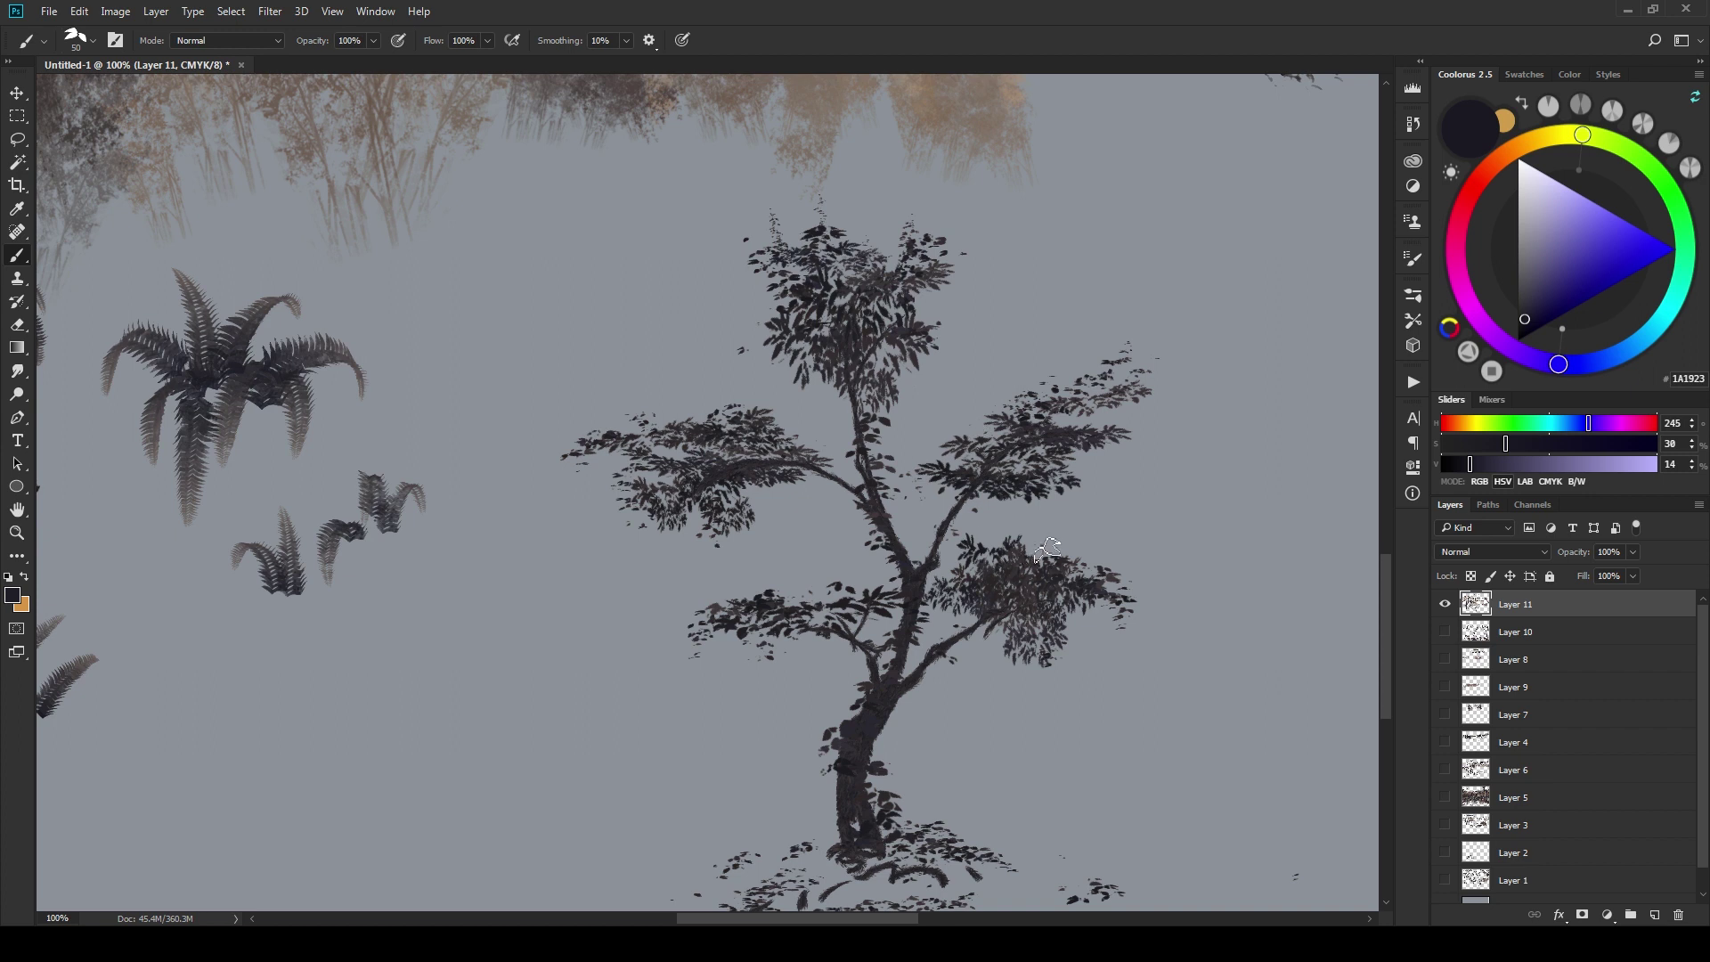
pyautogui.click(1076, 539)
pyautogui.moveTo(960, 594); pyautogui.dragTo(1000, 558)
pyautogui.moveTo(840, 554); pyautogui.dragTo(804, 551)
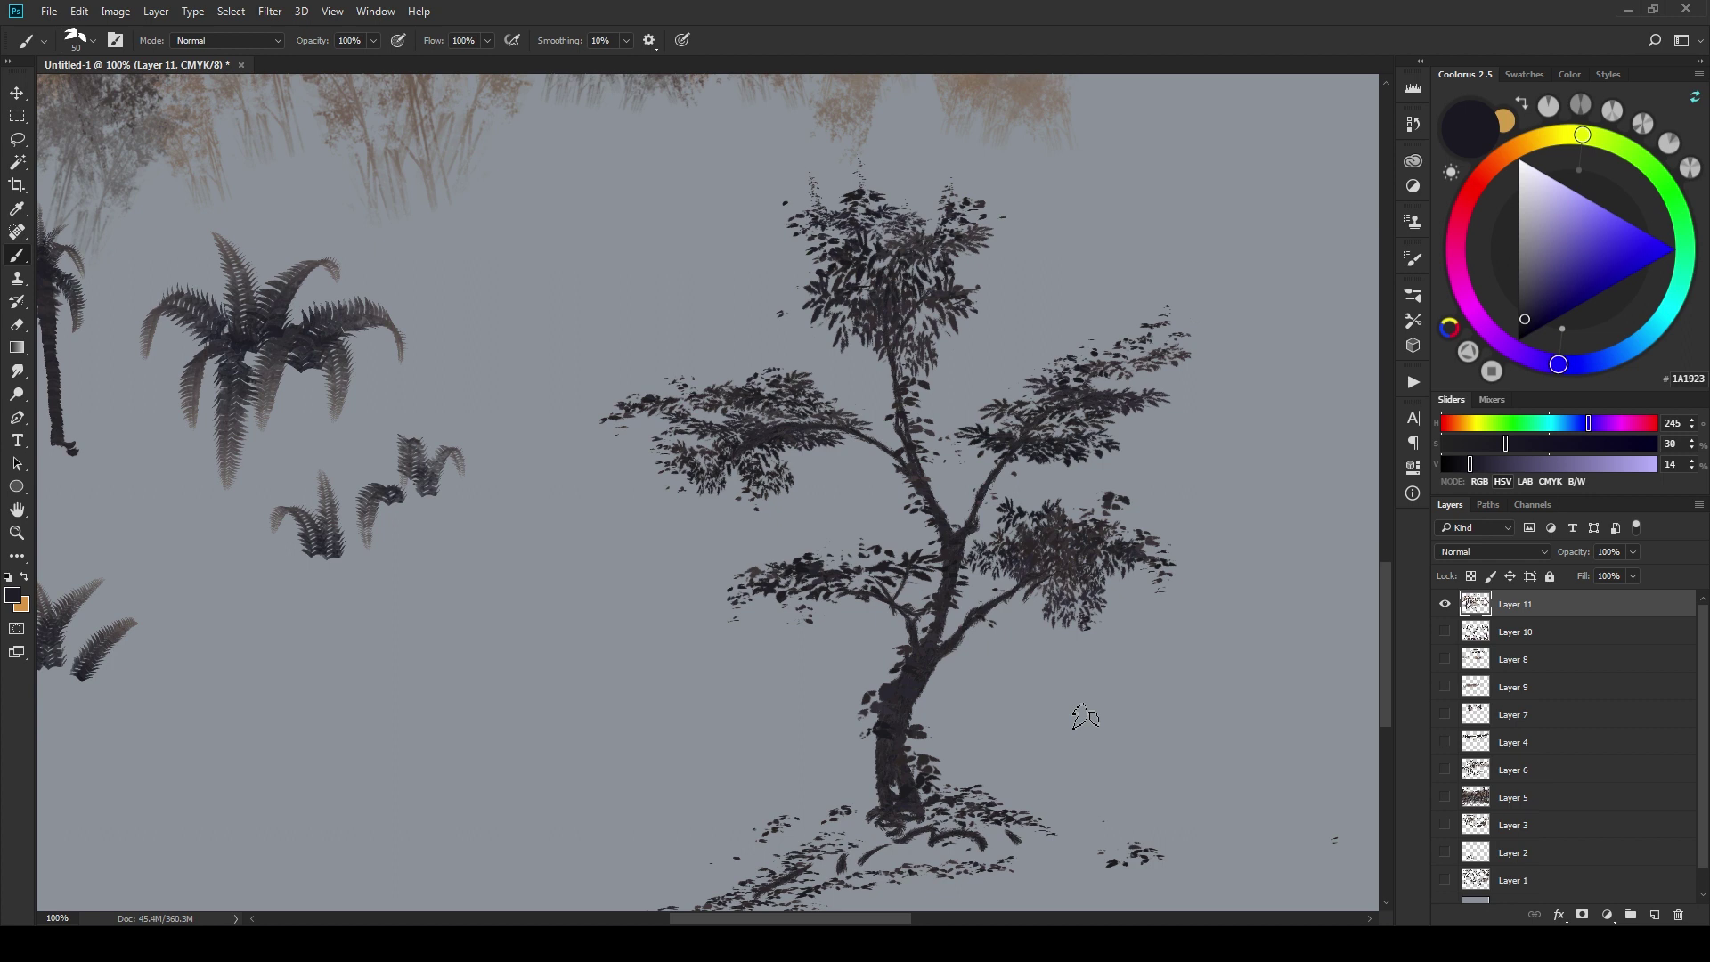
# - Review the sheet of painted foliage samples at 50% view
pyautogui.hotkey('ctrl', '-')
pyautogui.hotkey('ctrl', '-')
pyautogui.moveTo(781, 419); pyautogui.dragTo(866, 526)
pyautogui.moveTo(891, 325)
pyautogui.mouseDown()
pyautogui.moveTo(935, 513)
pyautogui.moveTo(1012, 439)
pyautogui.moveTo(906, 542)
pyautogui.moveTo(997, 546)
pyautogui.moveTo(1102, 622)
pyautogui.moveTo(1023, 603)
pyautogui.moveTo(1134, 618)
pyautogui.moveTo(1119, 591)
pyautogui.moveTo(1110, 613)
pyautogui.mouseUp()
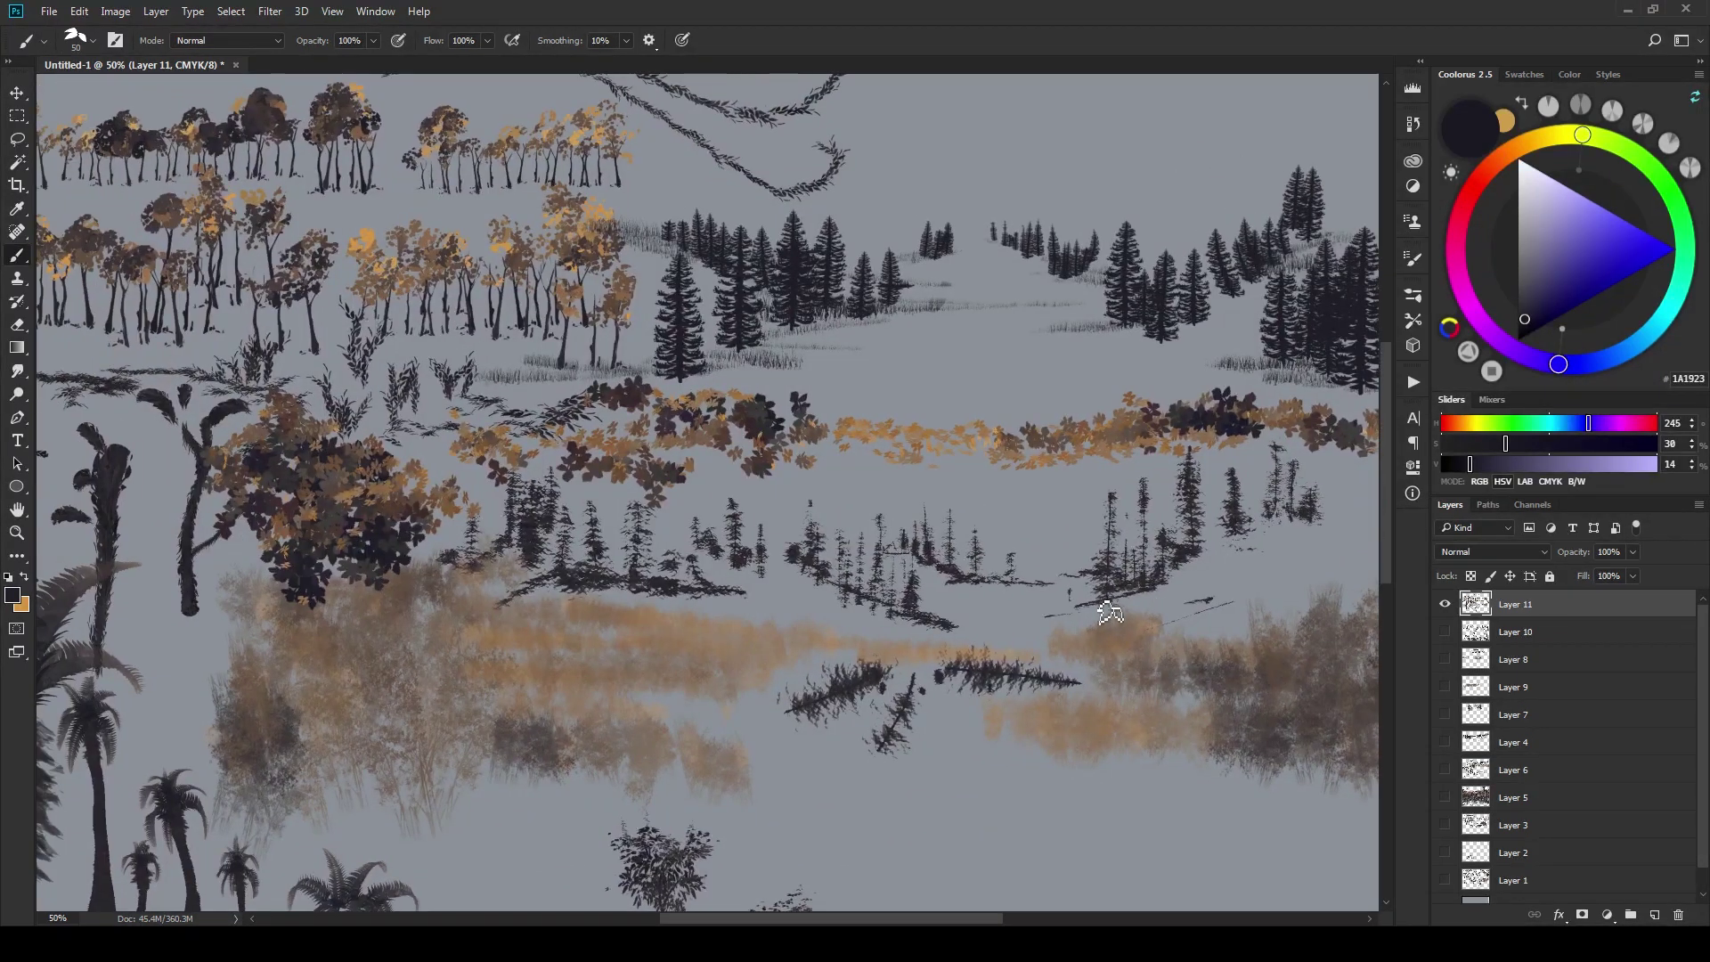